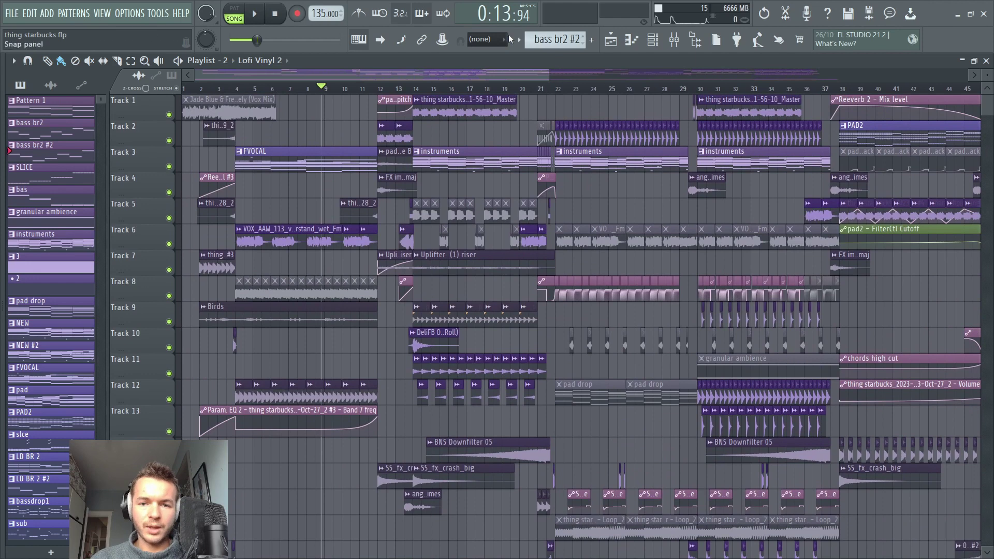
Step: Select Pattern 1, stop the transport and open the channel rack
left_click(519, 40)
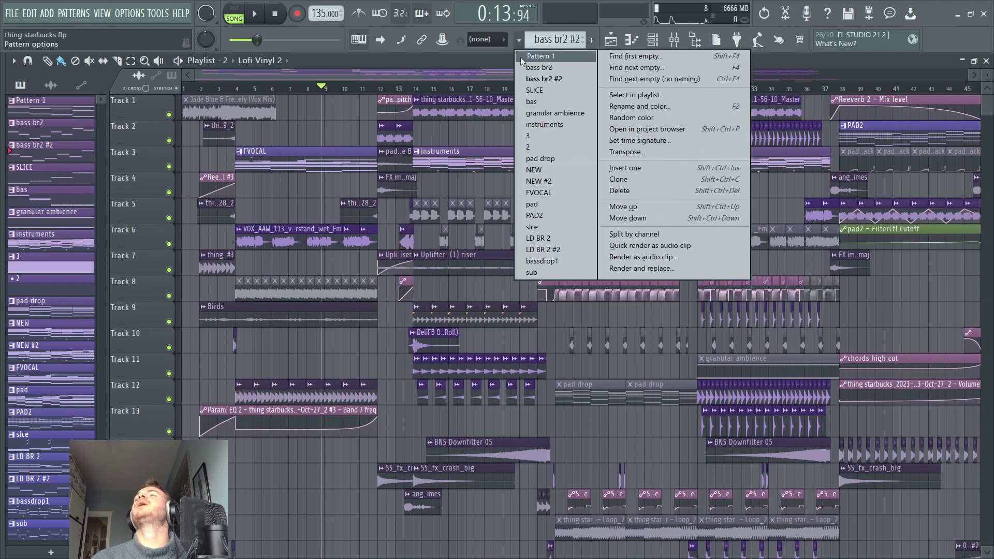
left_click(521, 57)
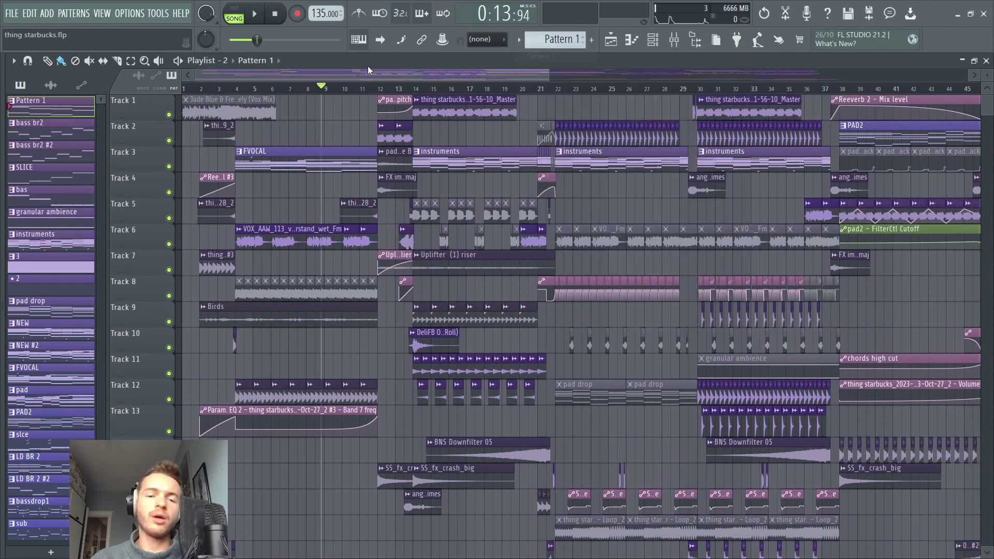
left_click(273, 16)
left_click(652, 39)
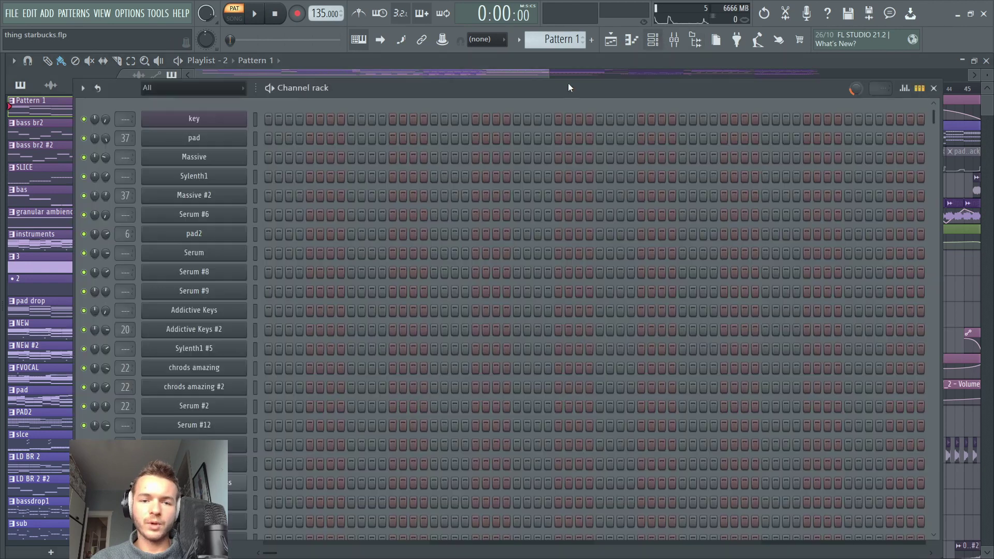
Step: Play Pattern 1, examine the Serum #4 channel's chord notes in the piano roll, and stop playback
key("space")
left_click(207, 88)
left_click(200, 101)
scroll(532, 240, "down", 10)
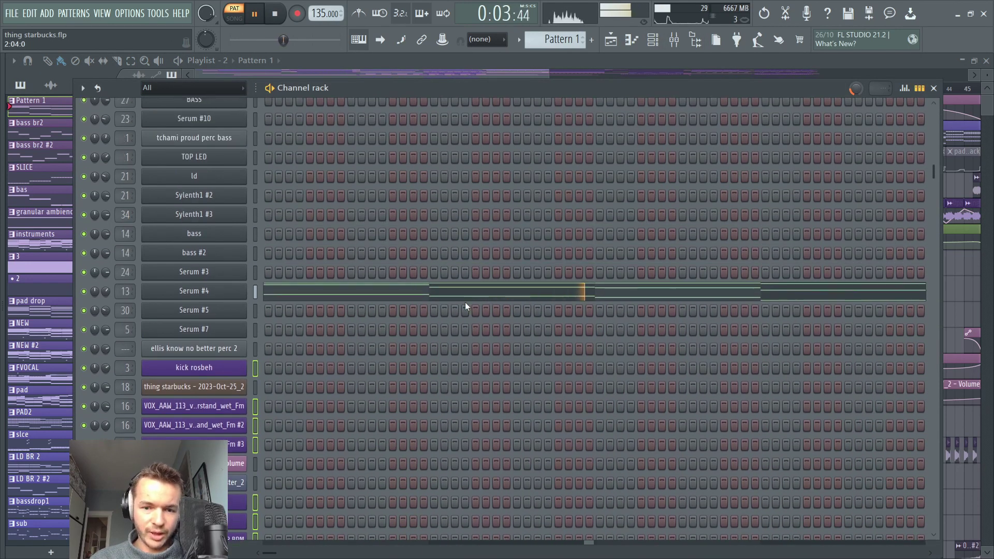
left_click(463, 296)
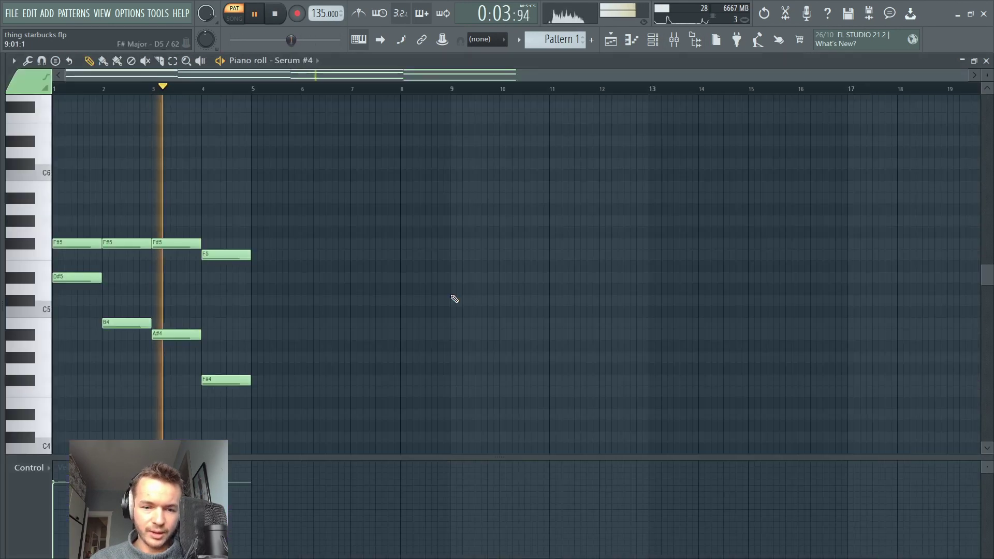
scroll(518, 165, "up", 2)
key("space")
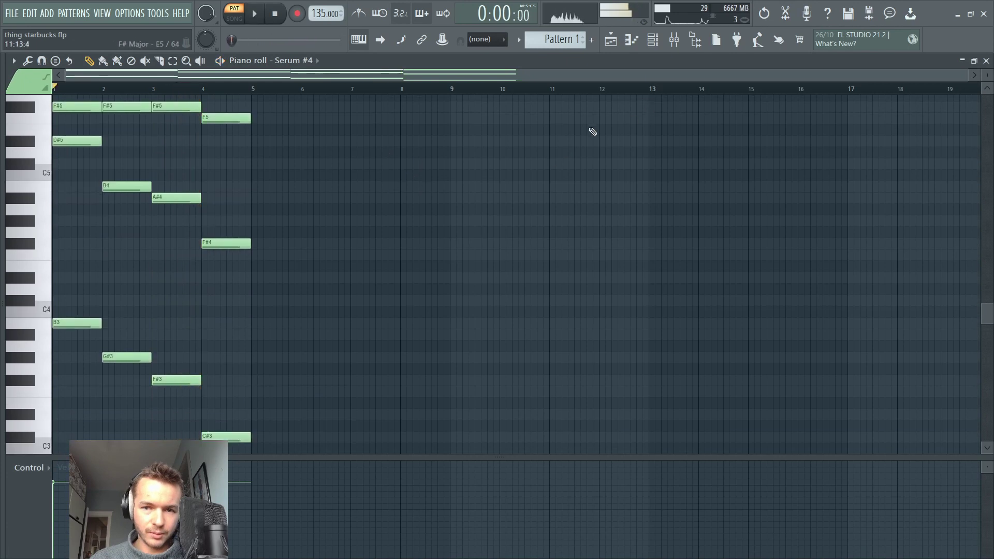
Step: Audition the bass br2 pattern with the channel rack open, and leave bass br2 selected
left_click(653, 43)
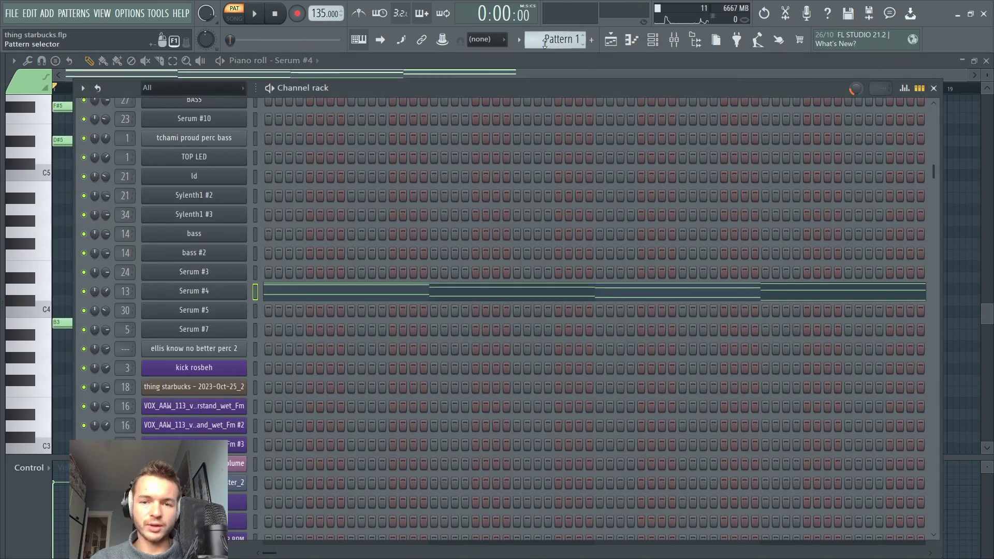
scroll(545, 43, "down", 1)
key("space")
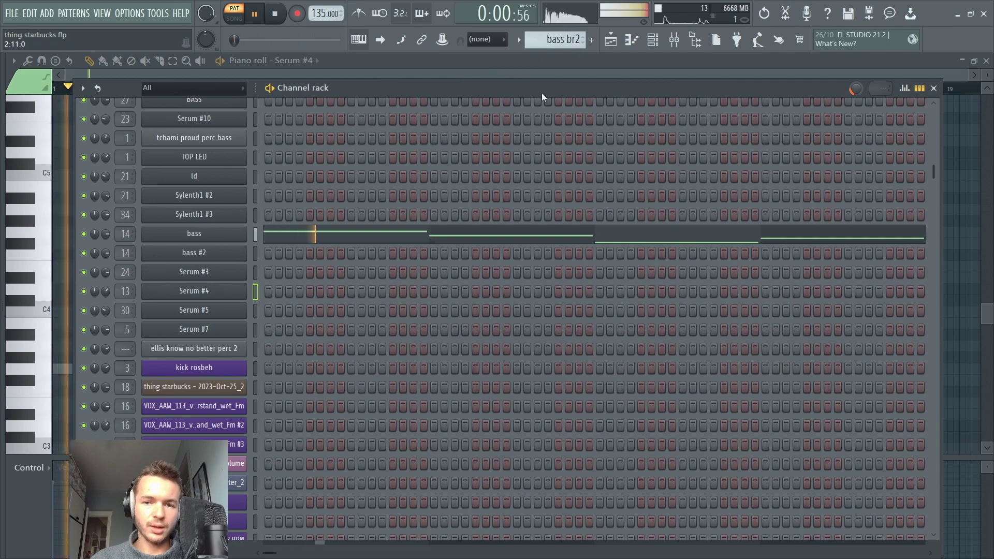
scroll(564, 41, "down", 1)
key("space")
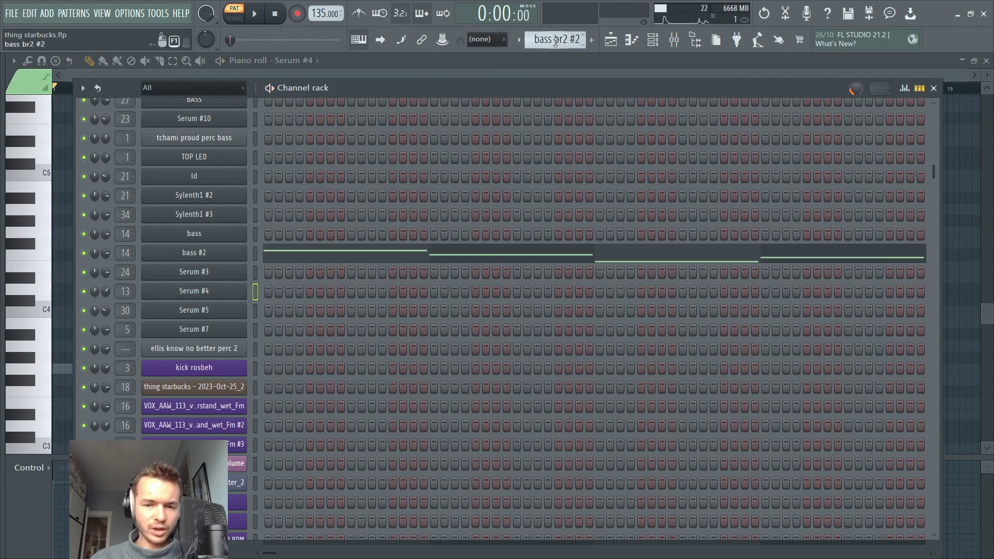
scroll(556, 42, "up", 1)
Step: Return to the playlist and place the playhead at the second drop around bar 64 in song mode
left_click(611, 40)
scroll(575, 89, "down", 3)
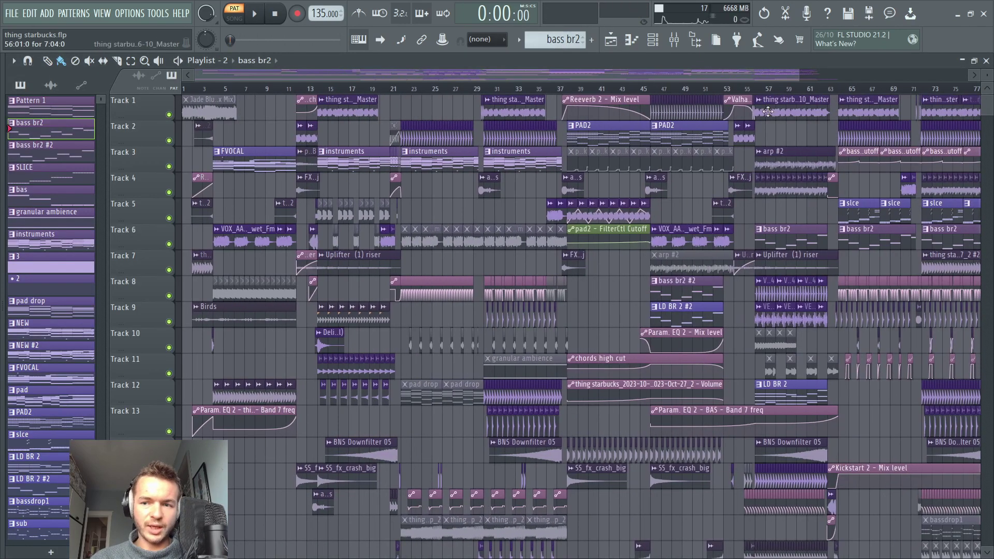
left_click_drag(768, 112, 505, 124)
scroll(602, 94, "up", 3)
left_click(506, 87)
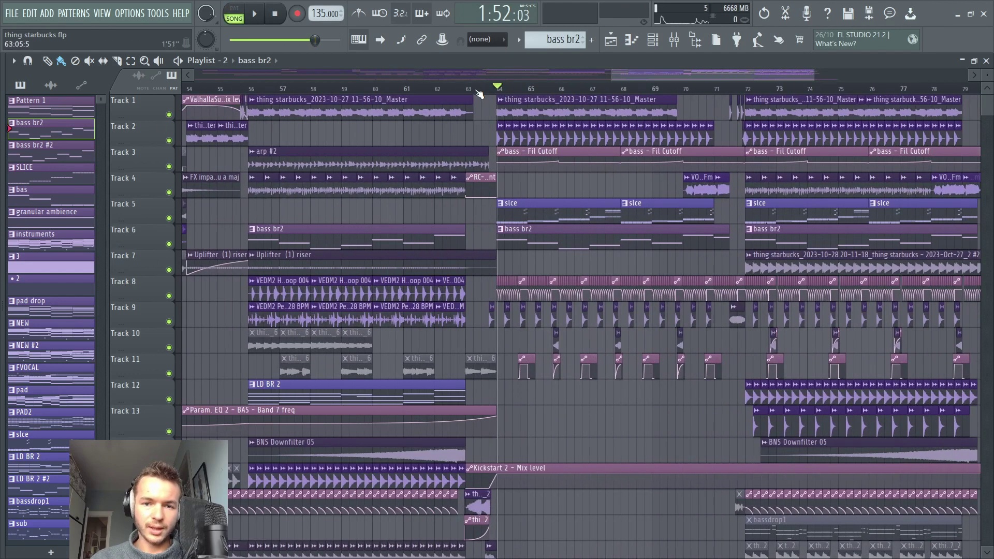
Step: Play the arrangement around the transition into the drop at bar 64, and stop playback
key("space")
left_click(475, 89)
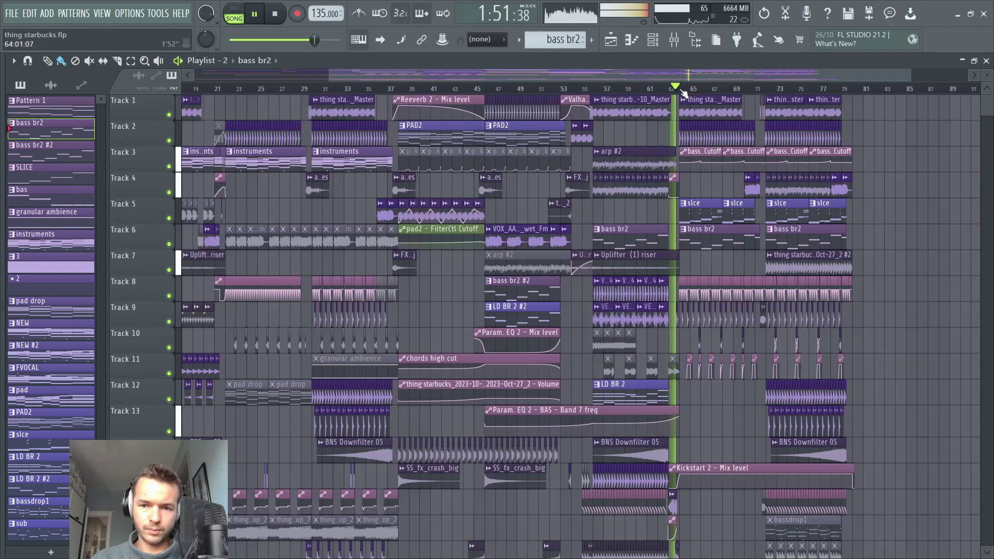
scroll(679, 93, "up", 2)
mouse_move(718, 140)
left_mouse_down()
mouse_move(521, 160)
mouse_move(477, 151)
left_mouse_up()
left_click(469, 89)
scroll(472, 90, "up", 2)
key("space")
key("space")
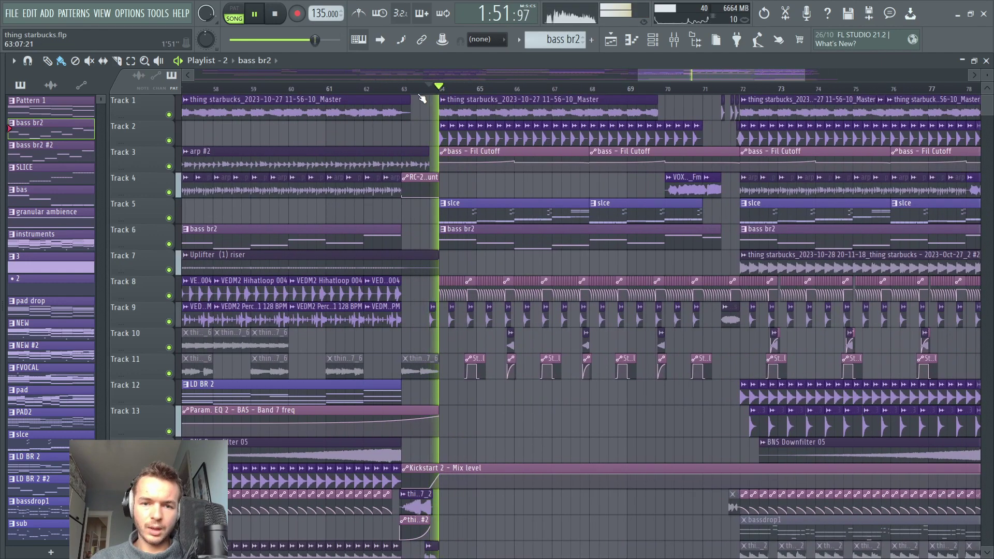
key("space")
Step: Set the playback start just before the drop at bar 64
left_click(417, 90)
scroll(418, 92, "down", 2)
left_click(396, 90)
scroll(397, 92, "up", 1)
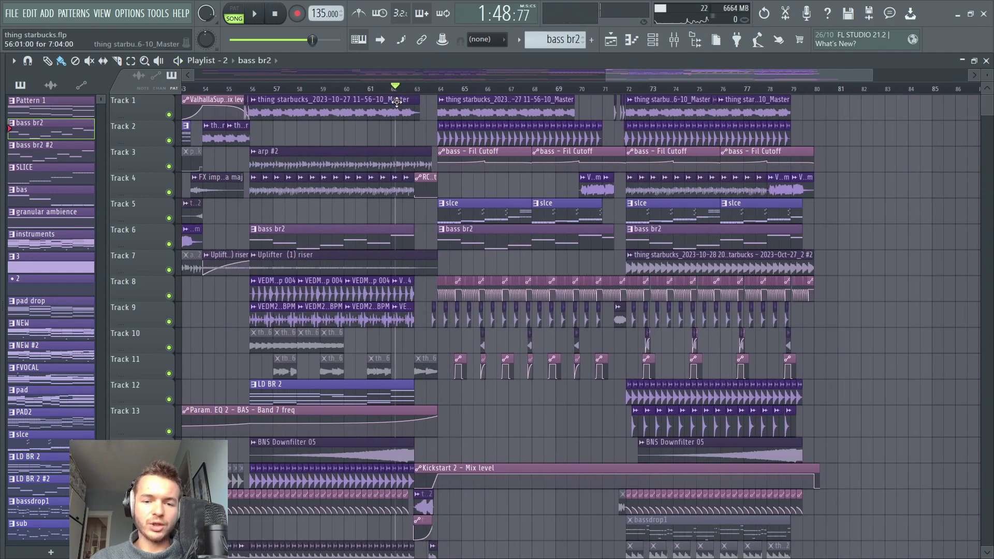
scroll(424, 93, "up", 3)
left_click(454, 90)
scroll(450, 92, "up", 1)
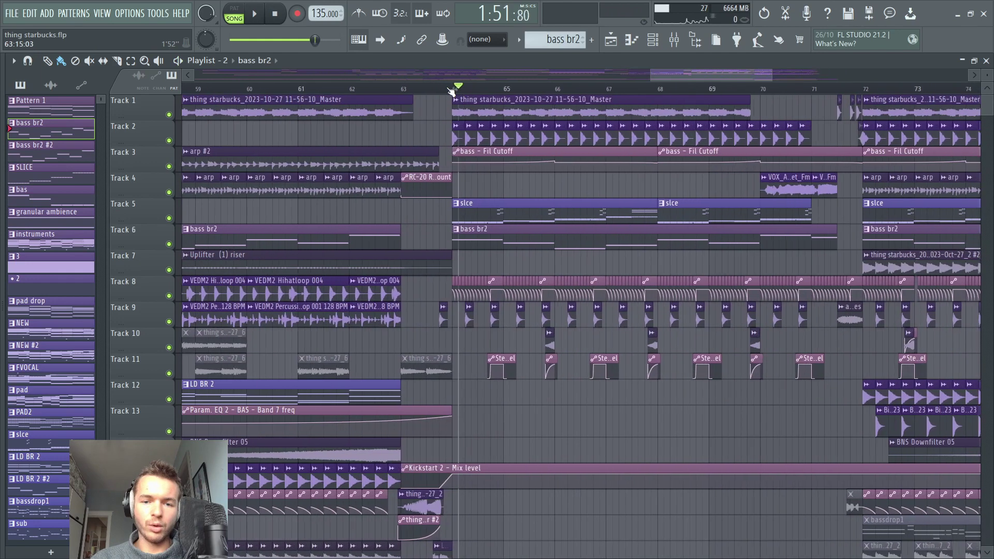
left_click(449, 89)
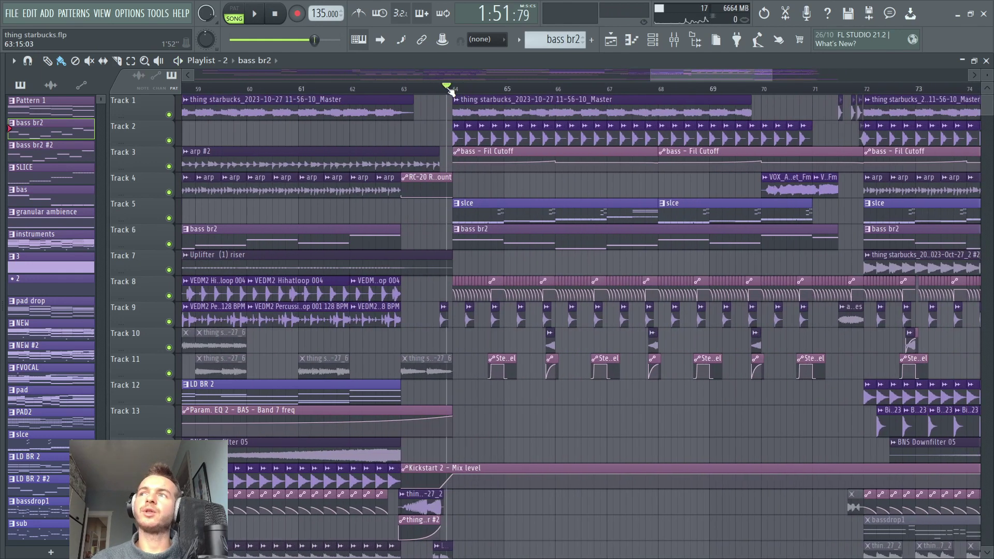
Step: Play the drop with Track 2 soloed, and unmute Track 5 alongside it
key("space")
right_click(169, 218)
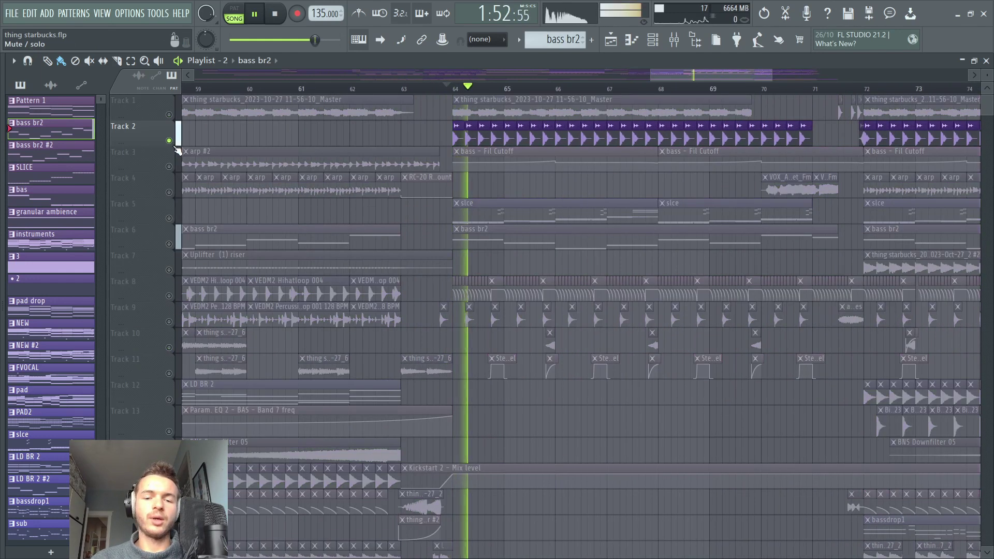
key("space")
key("space")
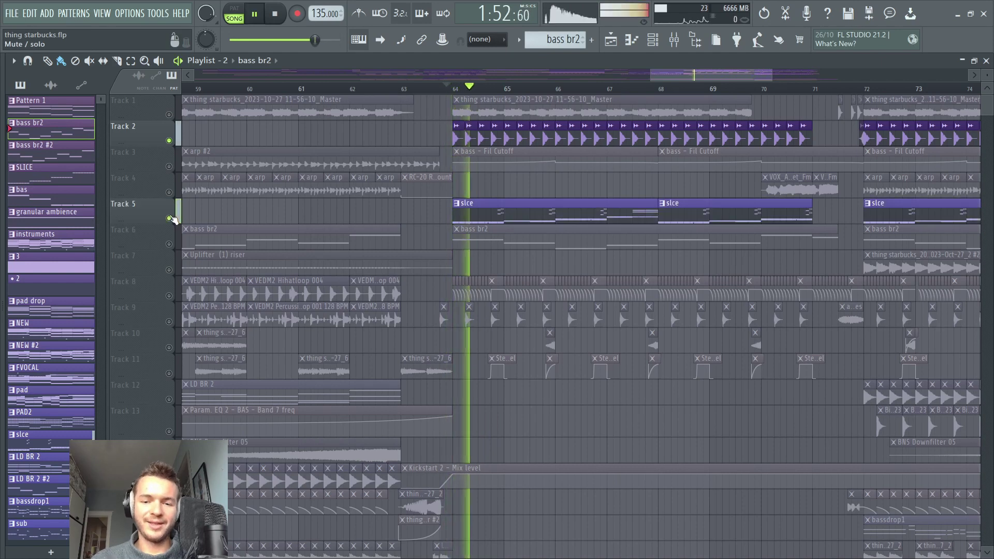
Step: Mute Track 5, unmute Track 6 and play it together with Track 2
right_click(169, 218)
key("space")
left_click(168, 140)
left_click(169, 218)
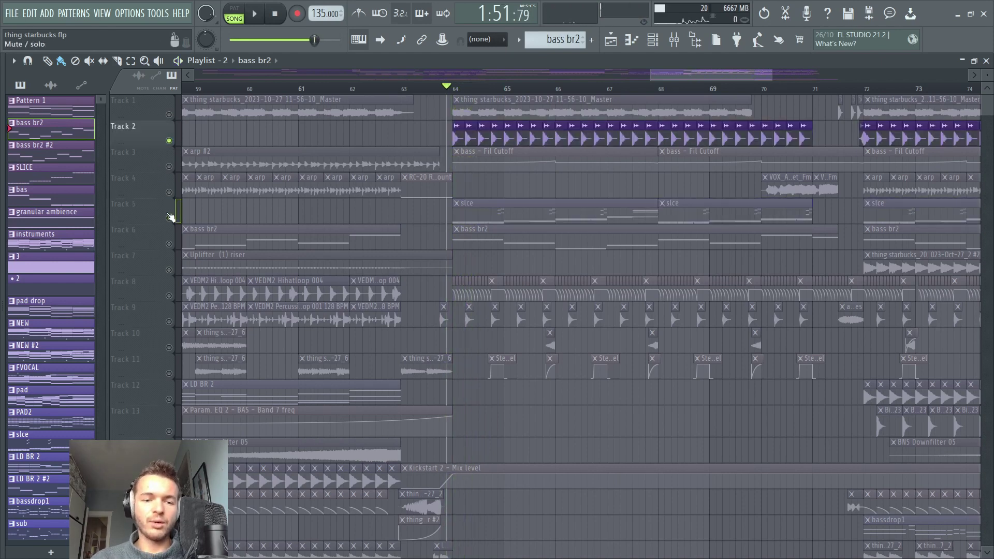
left_click(169, 244)
key("space")
Step: Open the bass br2 notes in the piano roll, and view the bass channel's Serum plugin during playback
double_click(472, 239)
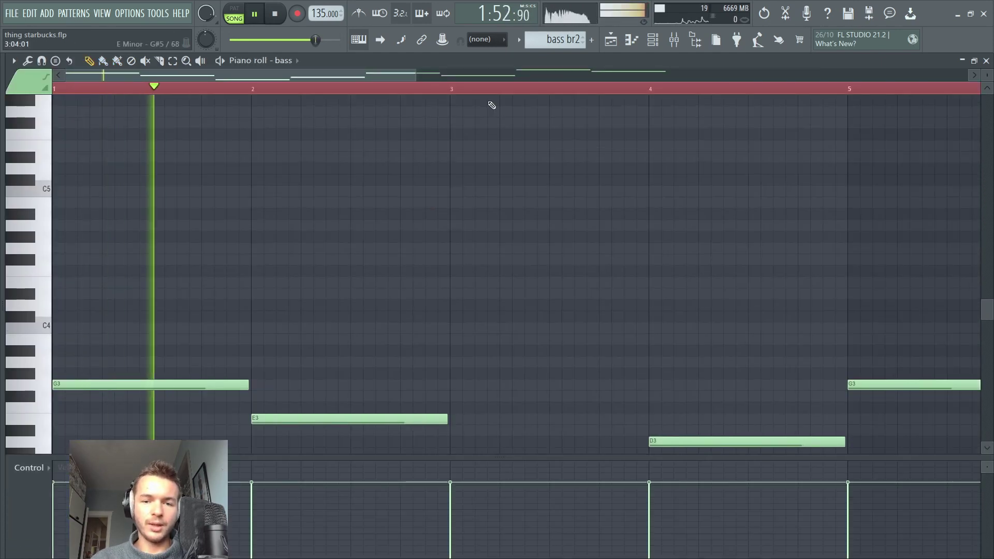
key("space")
key("F6")
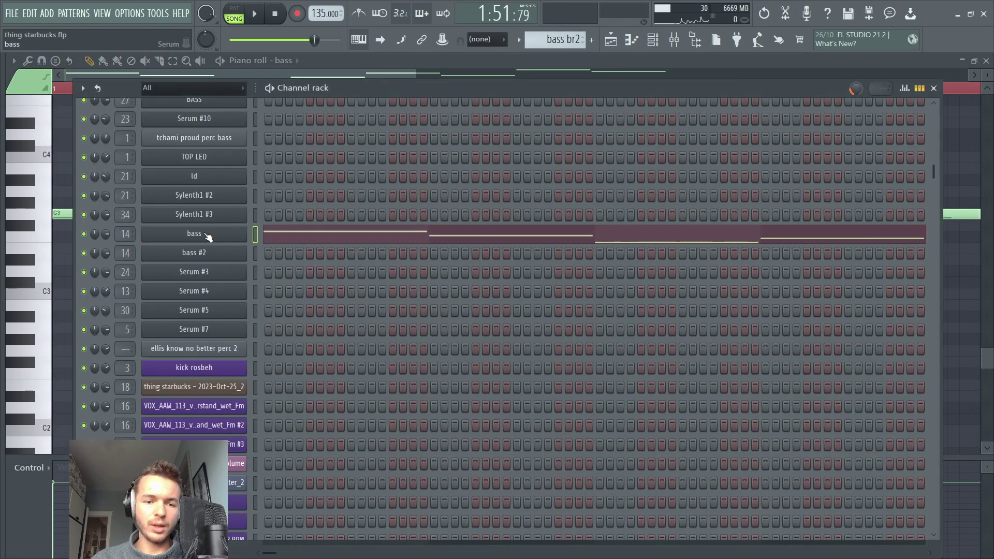
left_click(194, 233)
key("space")
left_click_drag(278, 64, 411, 107)
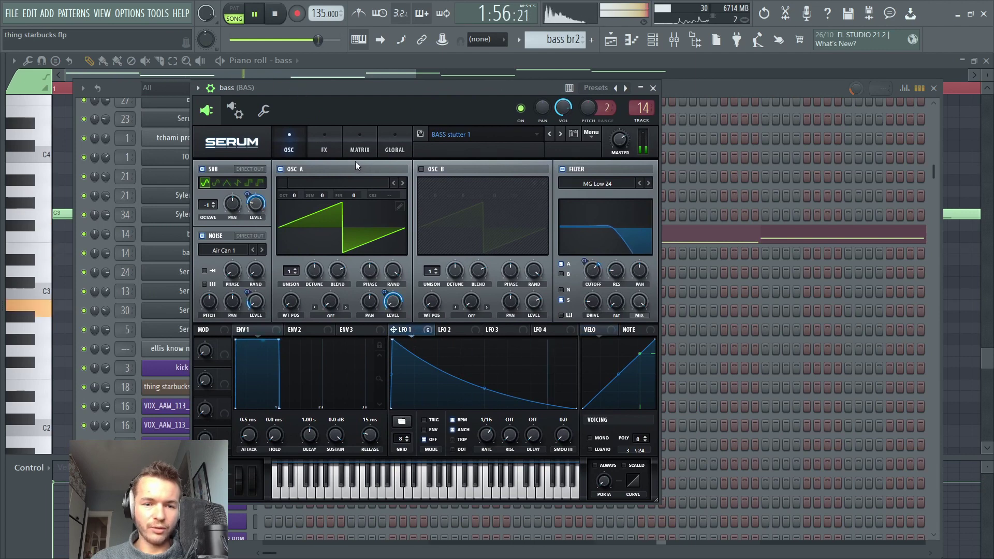
Step: Compare the bass with Serum's sub oscillator off and on, and inspect the plugin's effects page
left_click(202, 169)
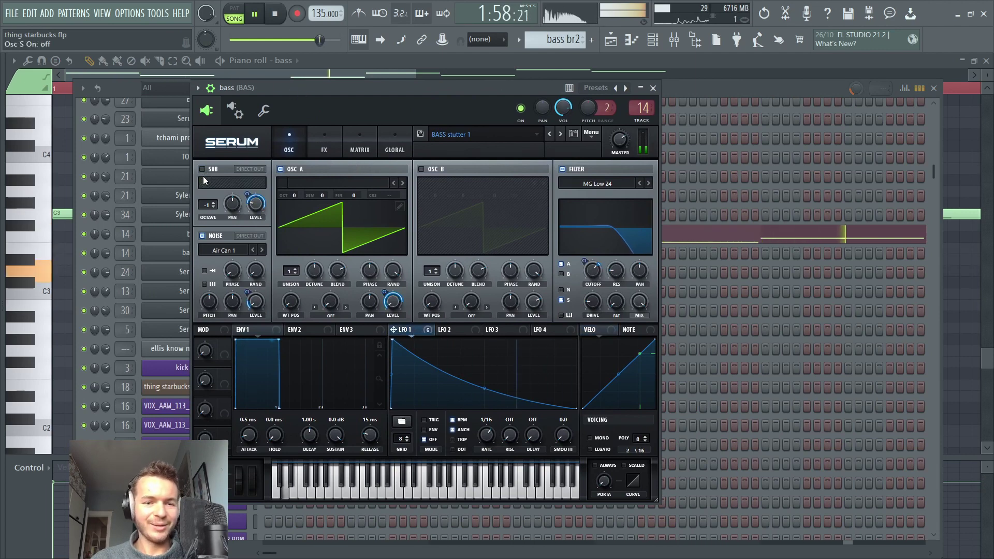
left_click(203, 169)
left_click(312, 152)
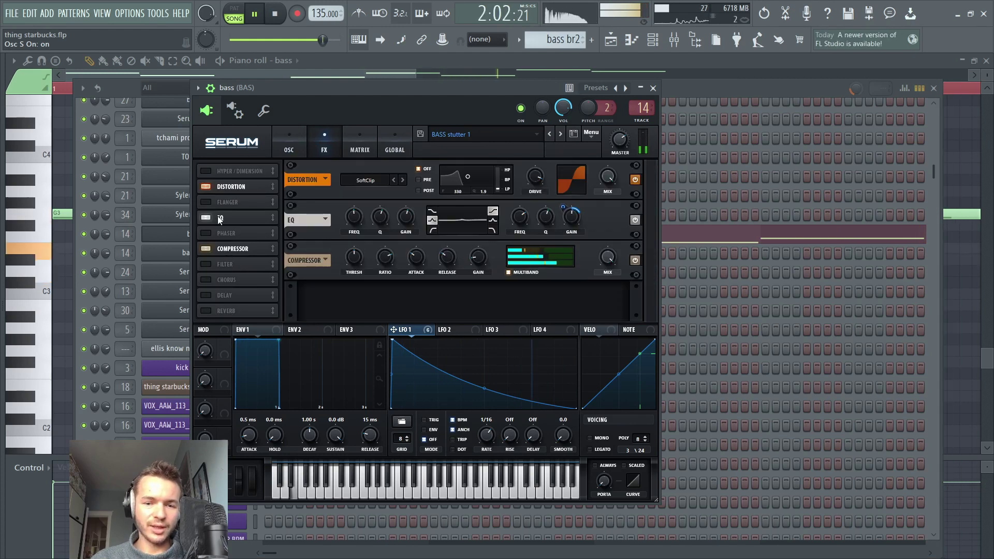
left_click(293, 143)
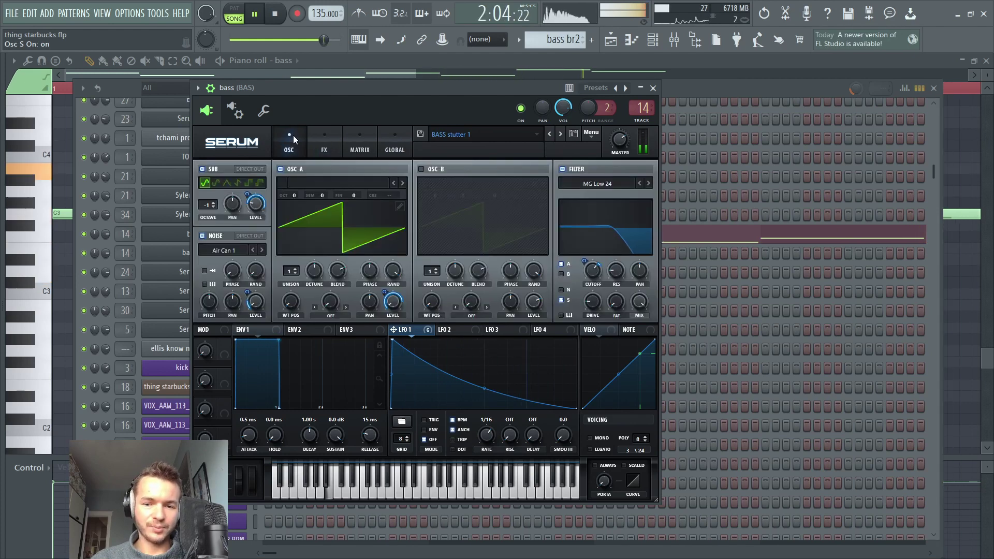
left_click(652, 88)
key("space")
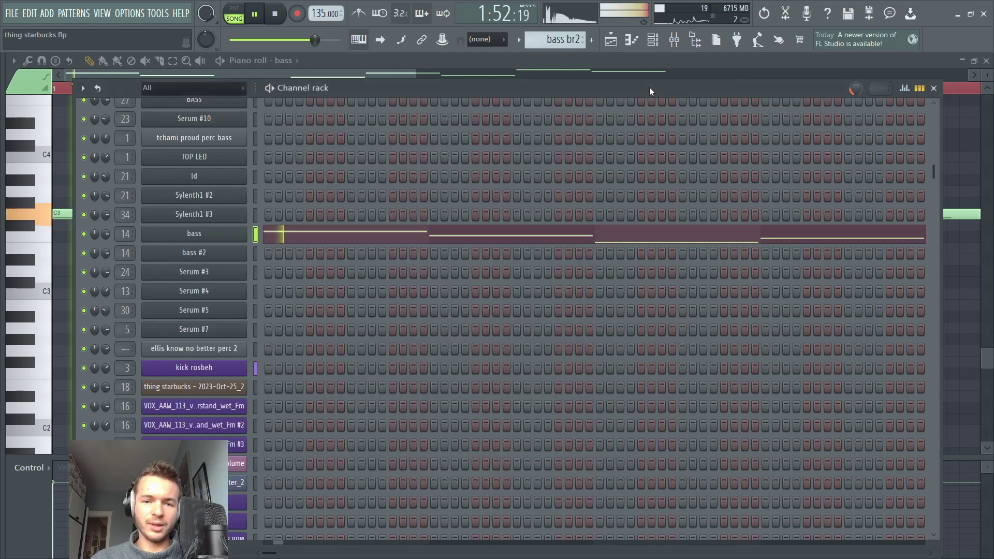
Step: Examine the bass note sequence in the piano roll, and reopen the bass channel's Serum settings
left_click(594, 64)
key("space")
scroll(485, 95, "down", 2)
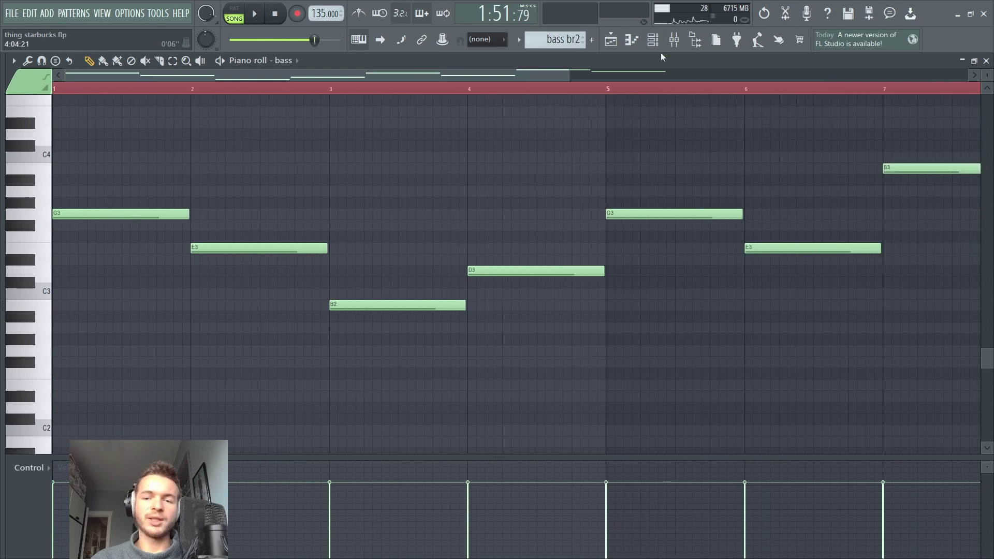
left_click(653, 40)
left_click(185, 235)
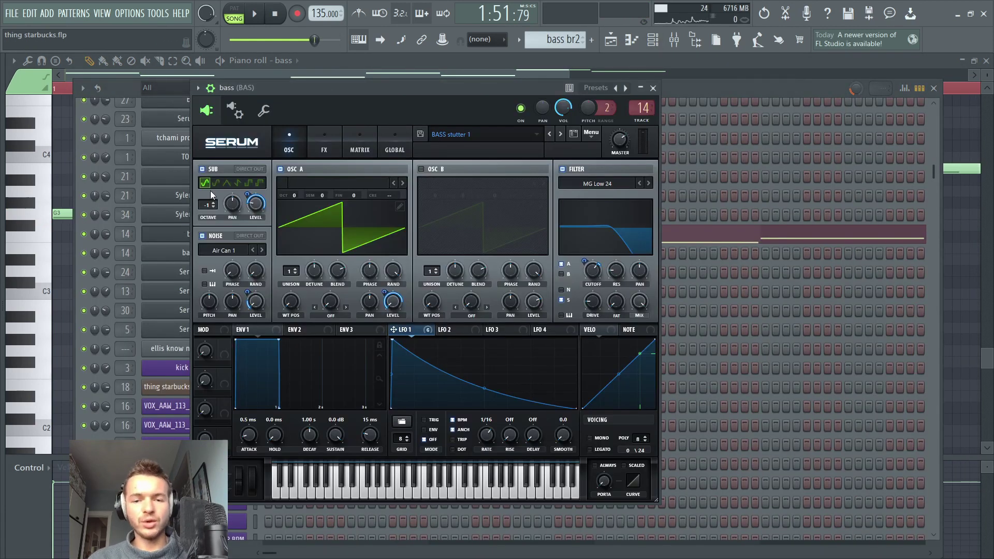
Step: Return to the playlist, play the drop with Tracks 2 and 6, and unmute Track 15
left_click(611, 42)
key("space")
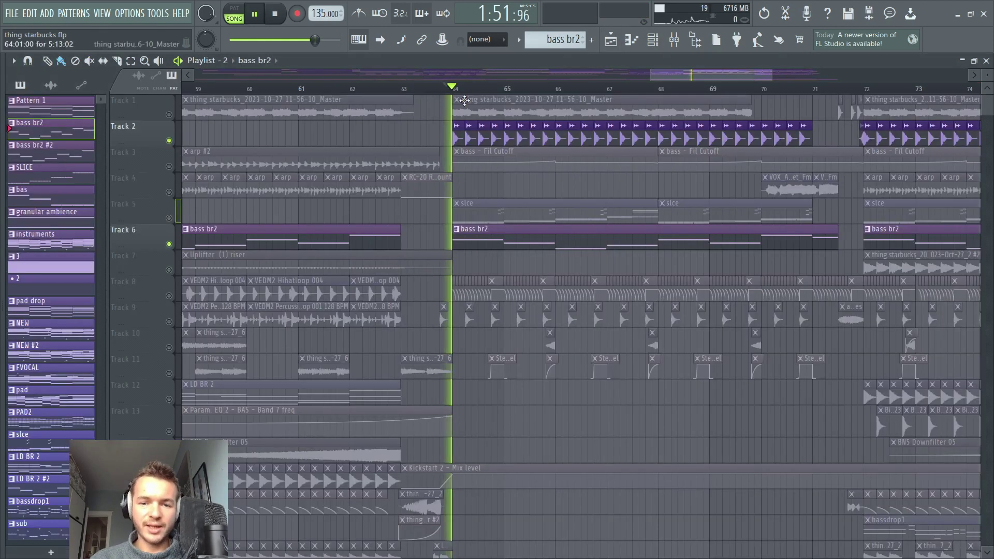
scroll(200, 178, "down", 10)
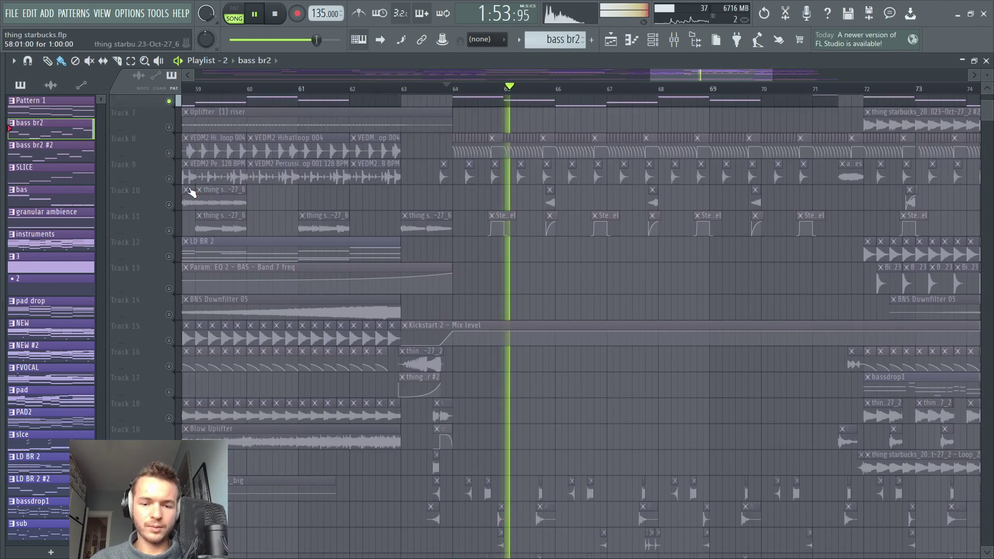
key("space")
scroll(199, 178, "up", 10)
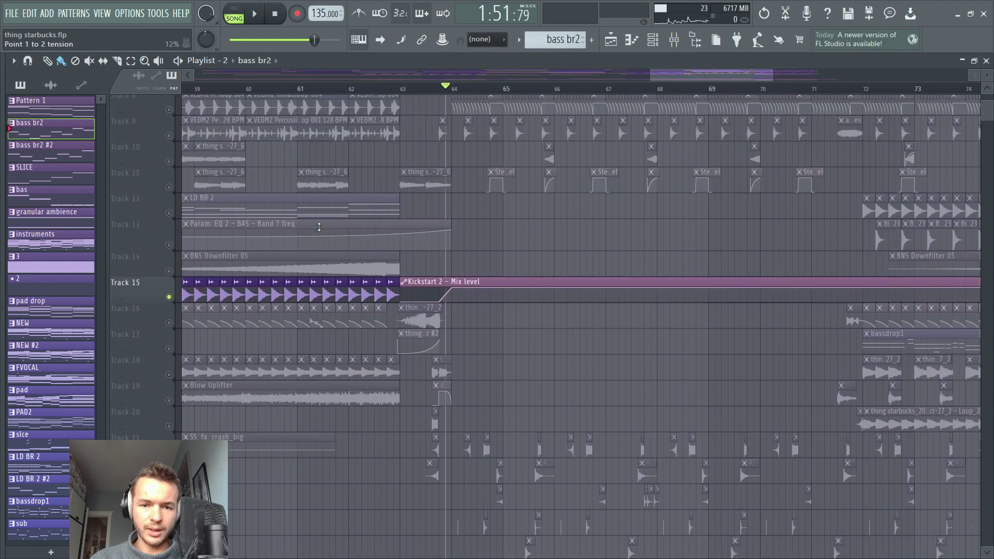
Step: Unmute Tracks 1 and 8, and play the drop with them
key("space")
scroll(461, 91, "down", 2)
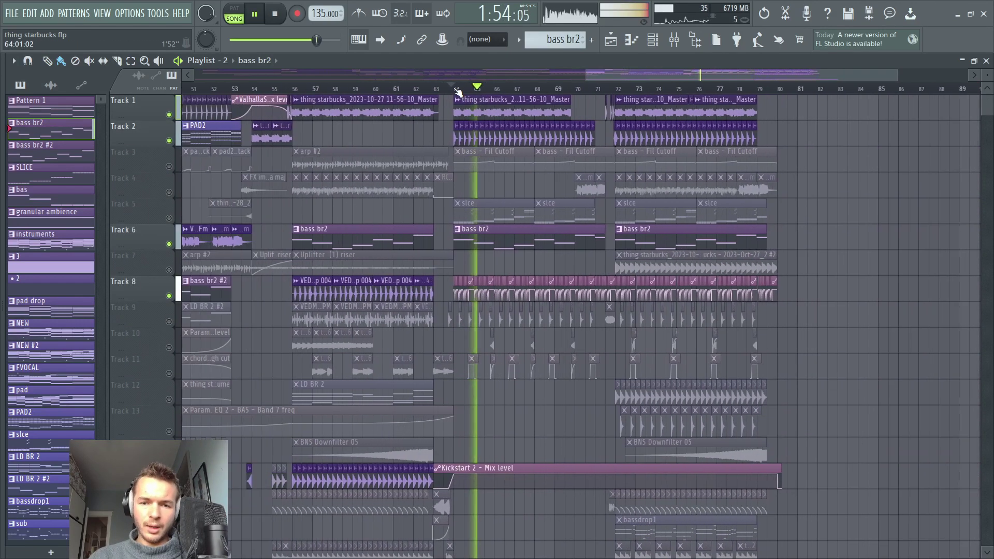
key("space")
scroll(454, 96, "up", 2)
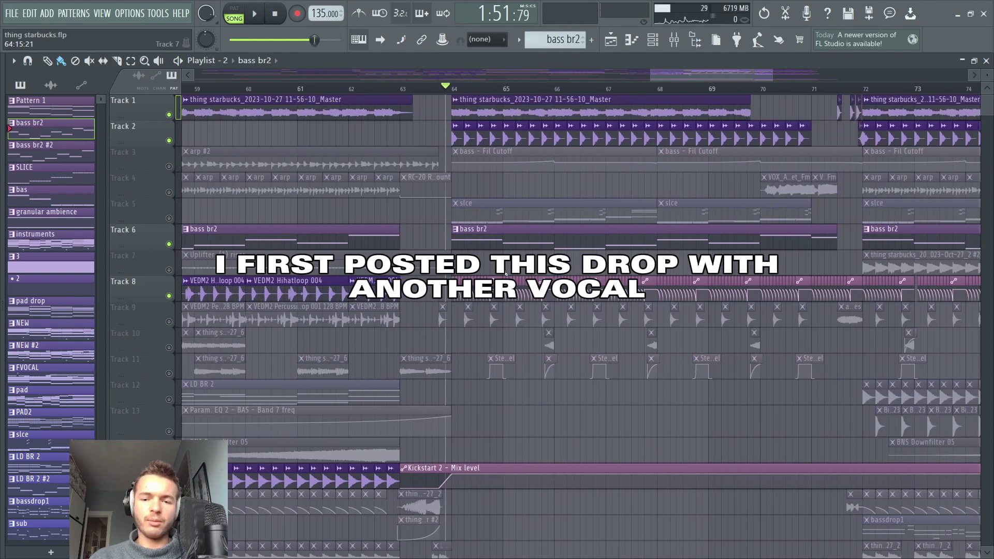
Step: Move the playhead to about halfway through bar 63, ahead of the Track 1 clip in the drop
left_click(462, 88)
scroll(462, 88, "down", 2)
left_click(444, 88)
scroll(457, 90, "up", 3)
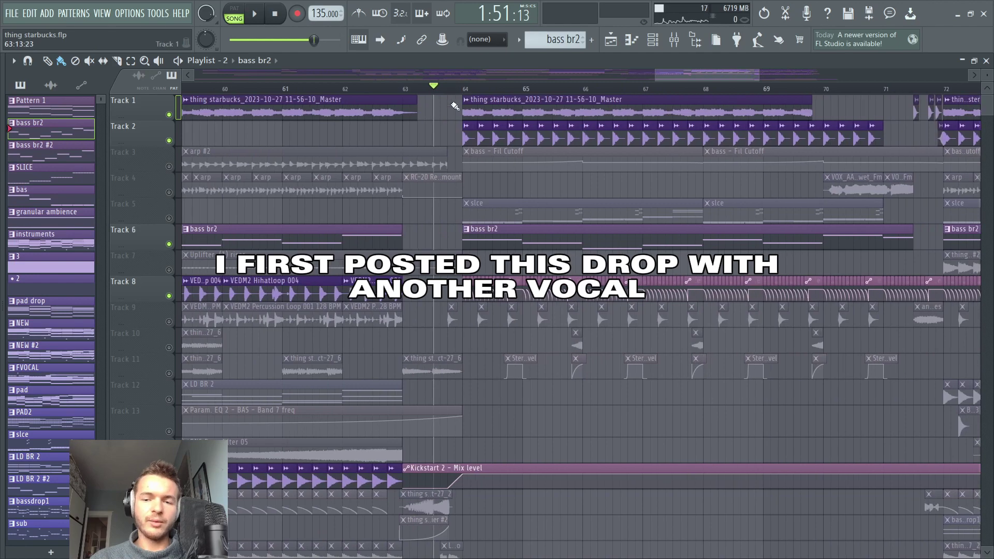
left_click_drag(456, 145, 407, 206)
left_click_drag(786, 124, 717, 111)
scroll(747, 92, "down", 1)
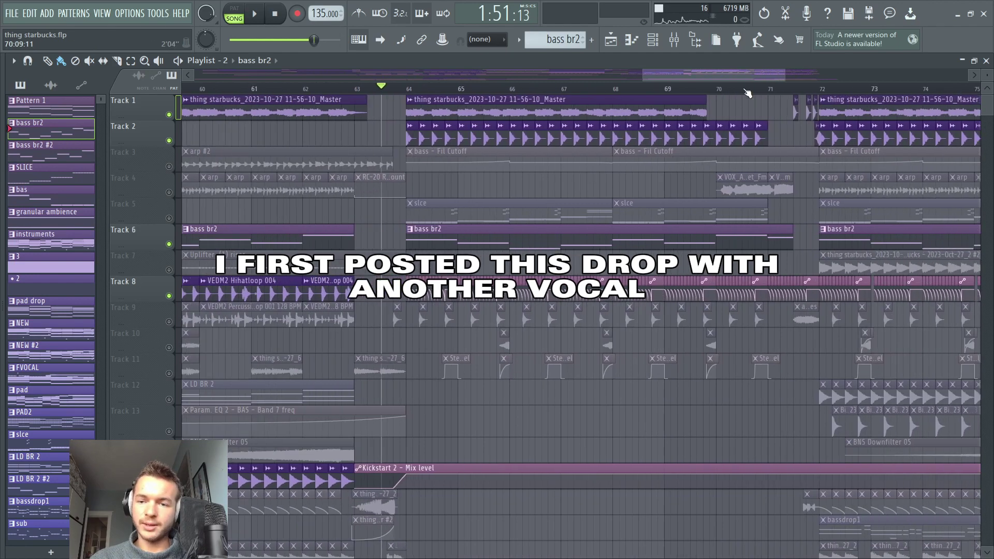
Step: Select the instruments pattern, show its channels in the channel rack, and solo the chrods amazing channel
scroll(747, 92, "down", 6)
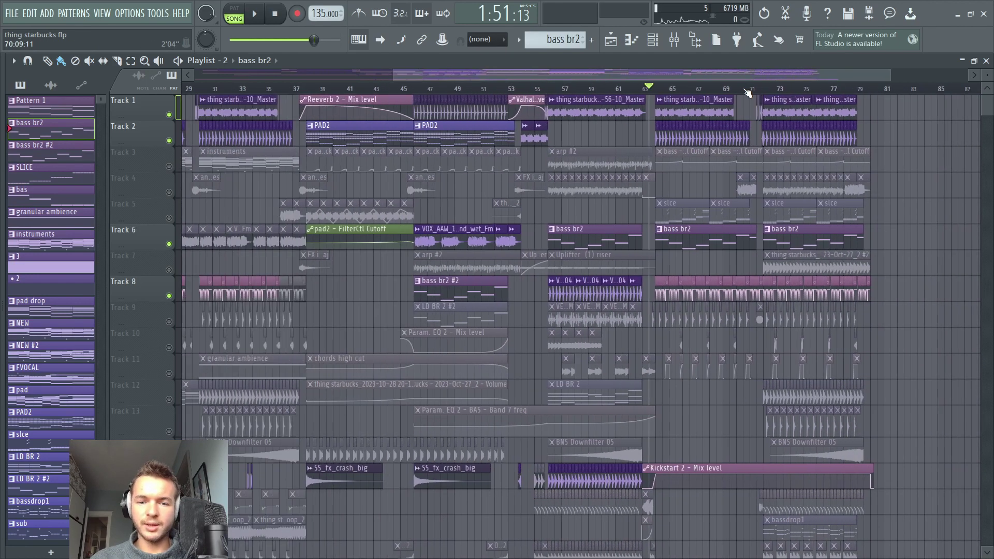
scroll(747, 92, "down", 1)
scroll(541, 146, "up", 5)
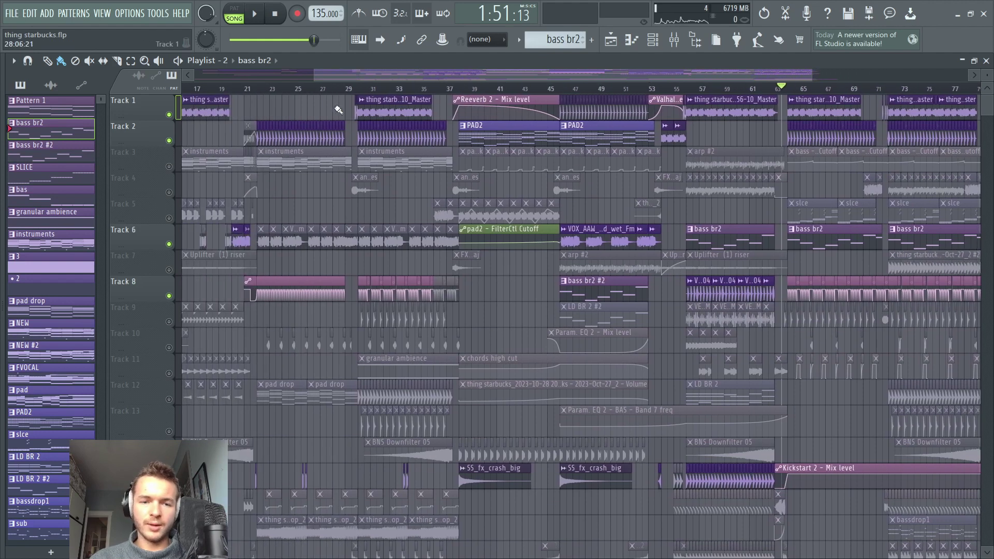
scroll(616, 181, "up", 7)
scroll(440, 91, "down", 3)
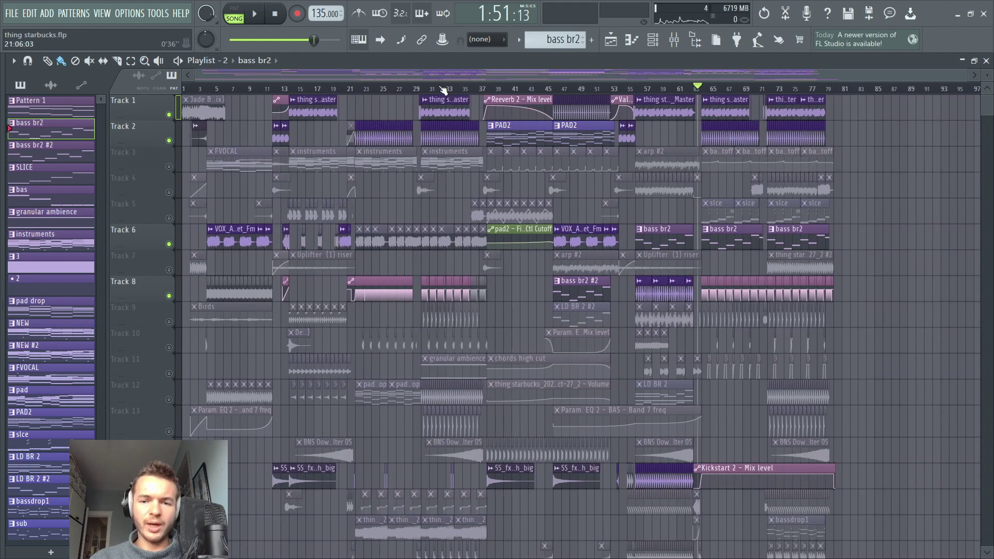
scroll(443, 89, "down", 1)
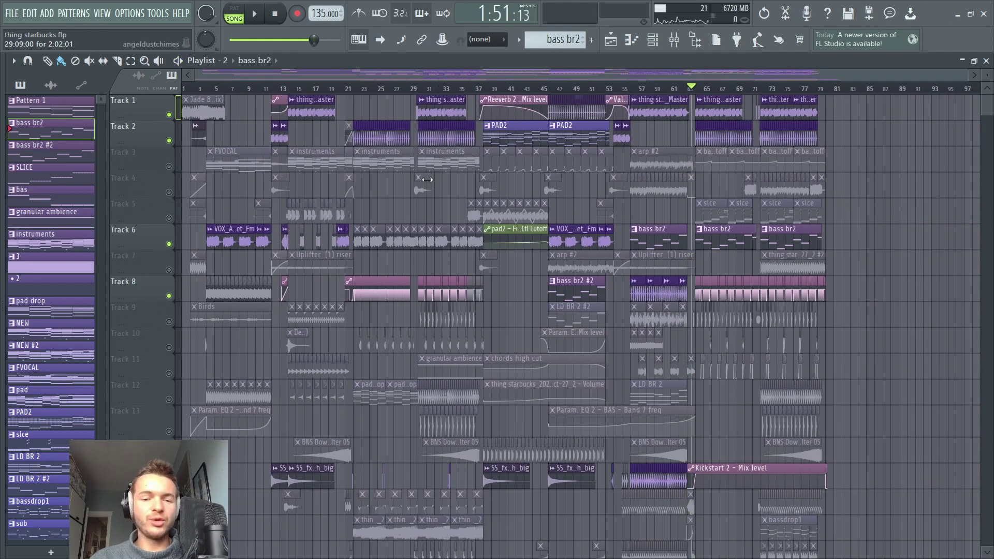
left_click(650, 40)
scroll(567, 39, "down", 2)
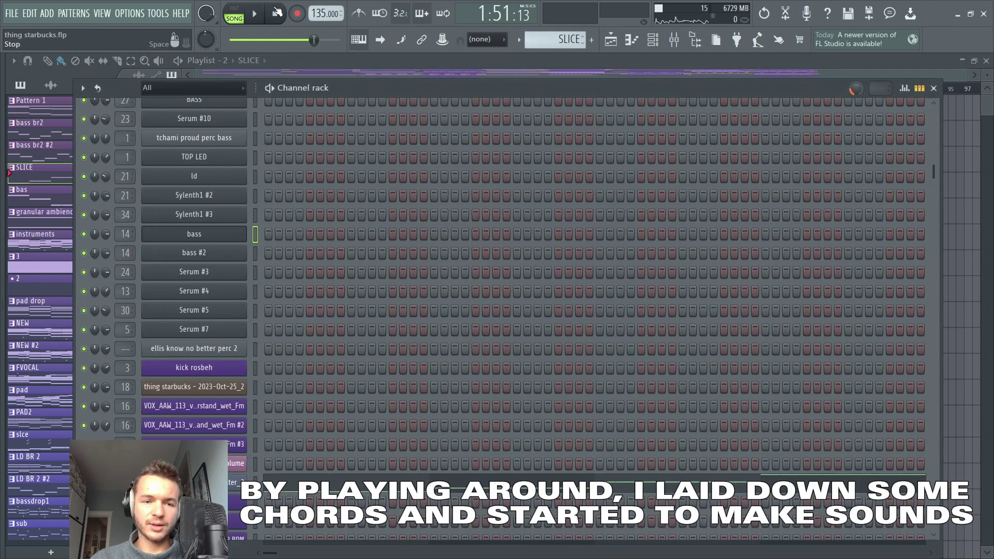
scroll(530, 126, "up", 2)
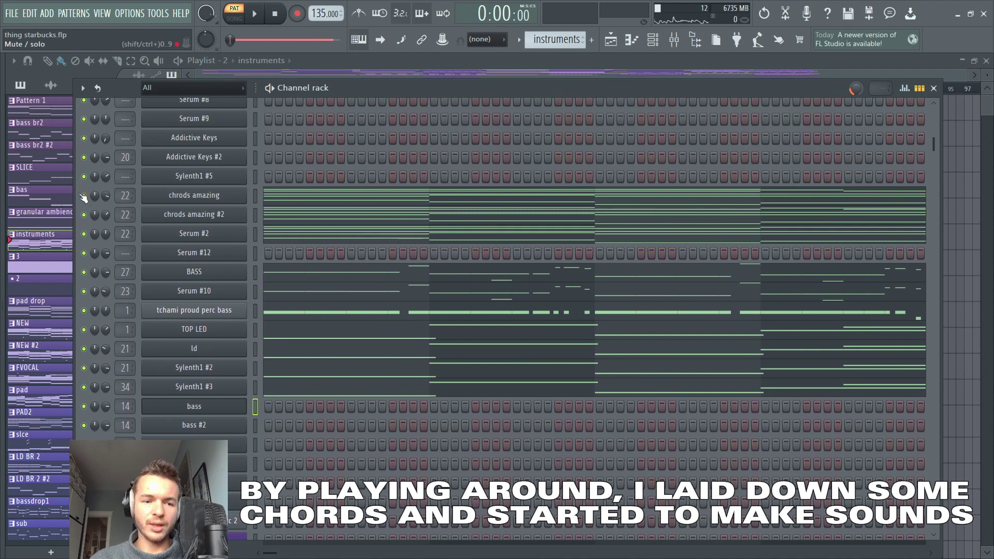
right_click(83, 195)
left_click_drag(128, 87, 170, 98)
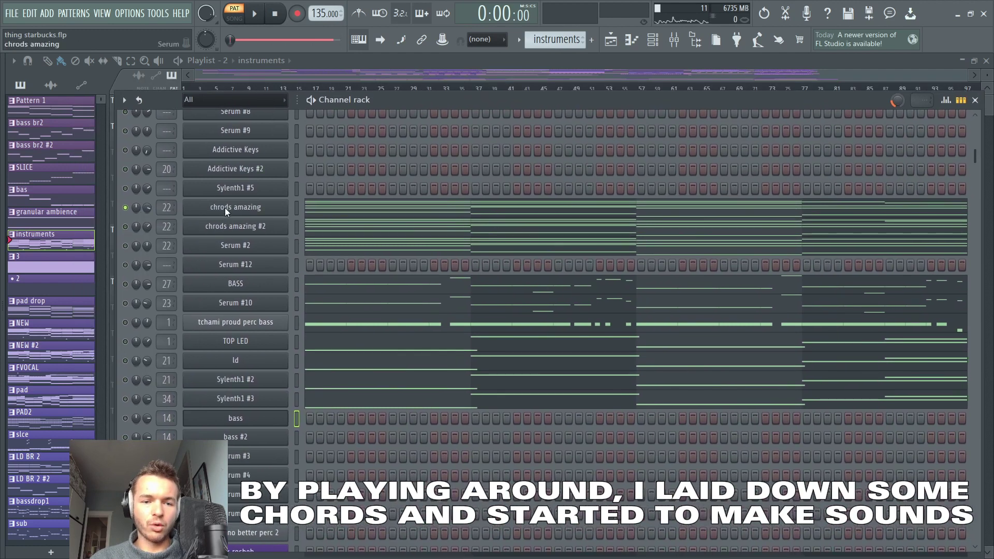
Step: View the chrods amazing channel's Serum settings, and play the instruments pattern with that channel soloed
left_click(225, 207)
left_click_drag(333, 118, 443, 121)
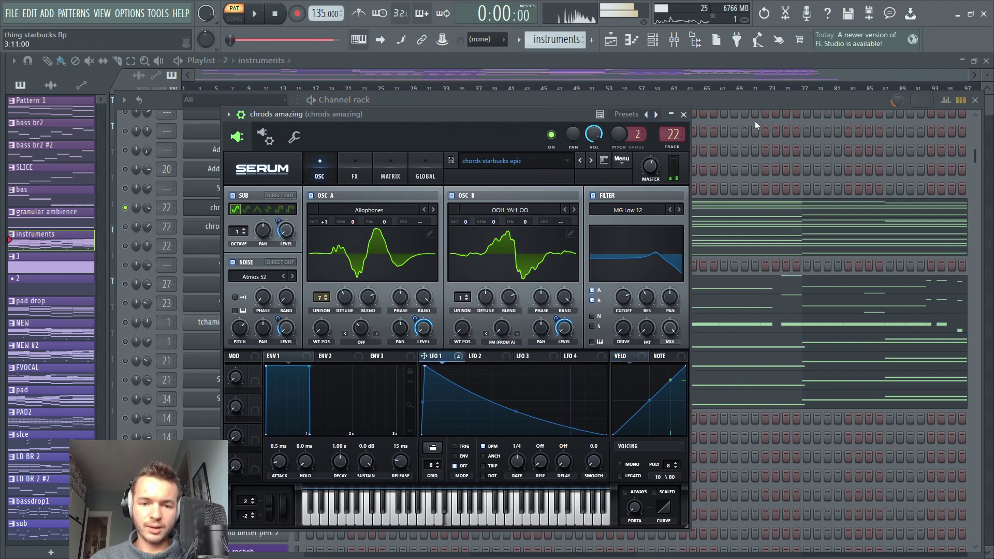
left_click(683, 113)
key("space")
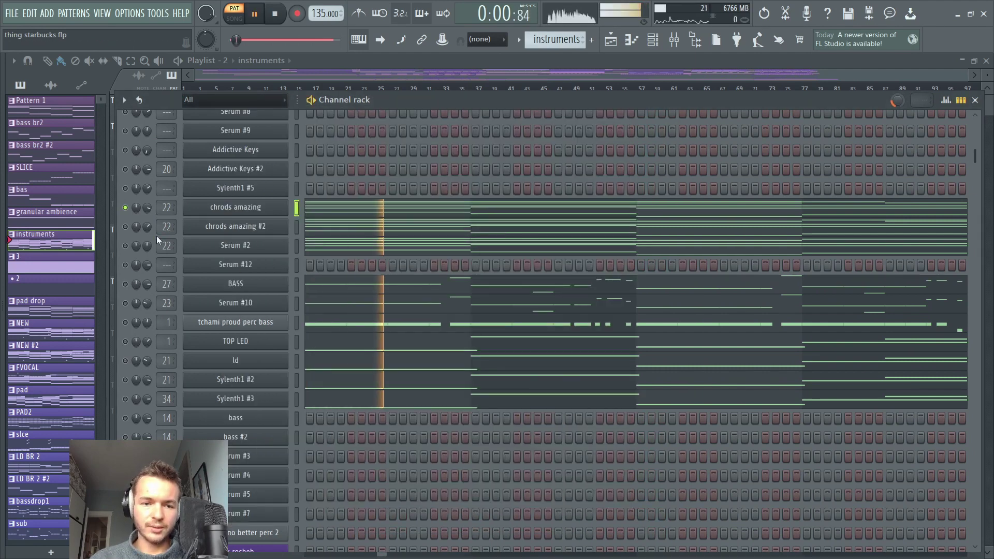
Step: Examine the full chord progression of chrods amazing in the piano roll, and play it
left_click(362, 207)
key("space")
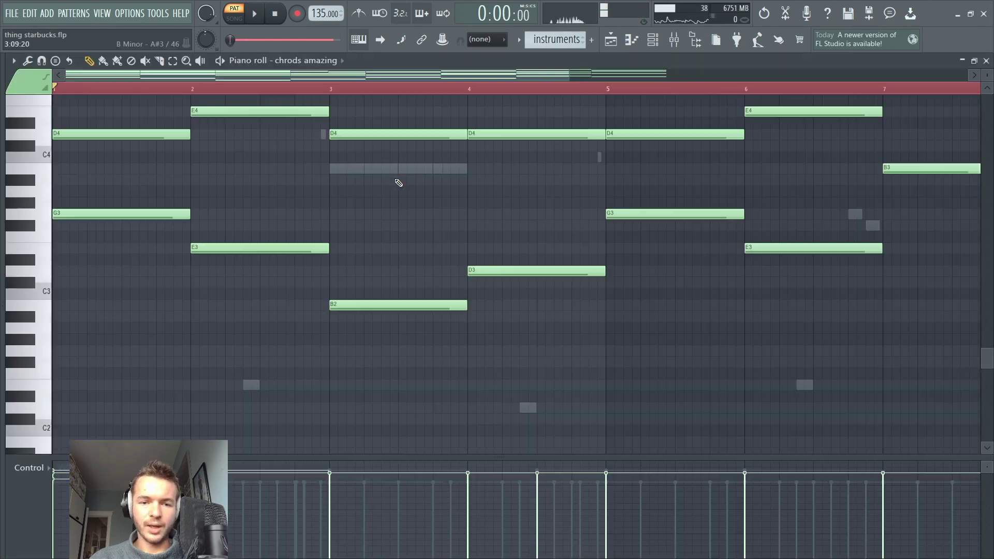
scroll(394, 140, "up", 2)
scroll(386, 89, "down", 2)
scroll(382, 117, "up", 3)
scroll(490, 118, "down", 1)
key("space")
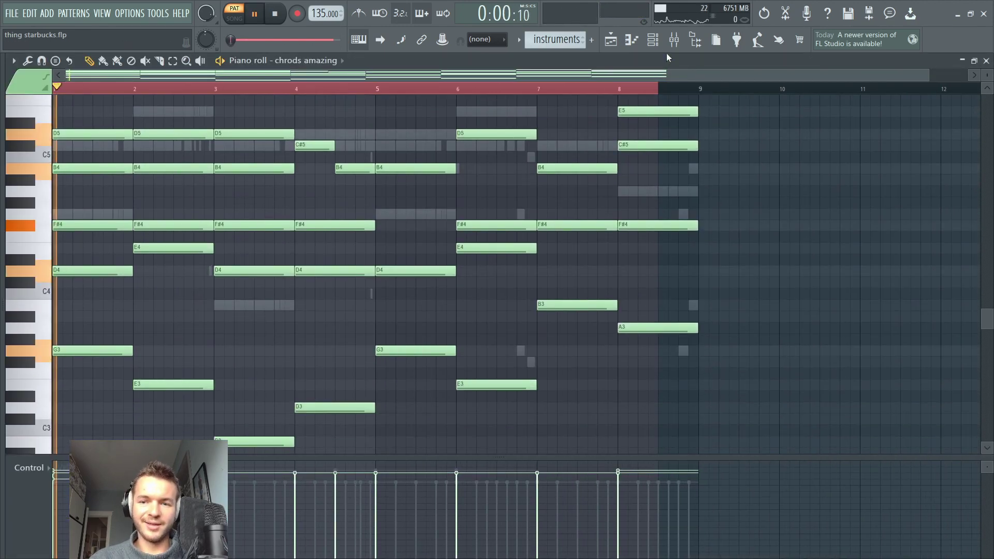
Step: Return to the channel rack, solo and play chrods amazing #2, and view its Serum settings
left_click(653, 39)
key("space")
left_click(126, 210)
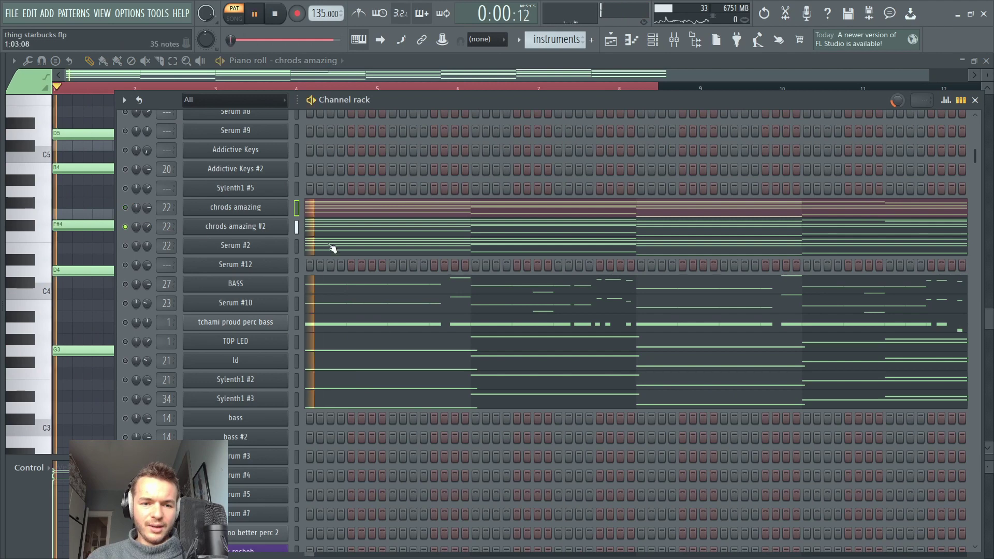
left_click(273, 229)
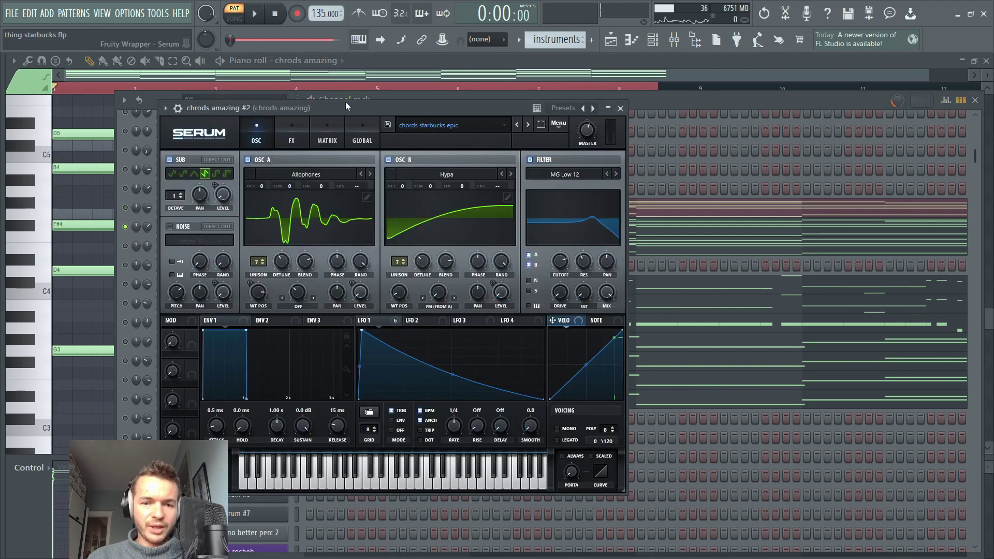
left_click_drag(345, 101, 399, 122)
left_click(672, 127)
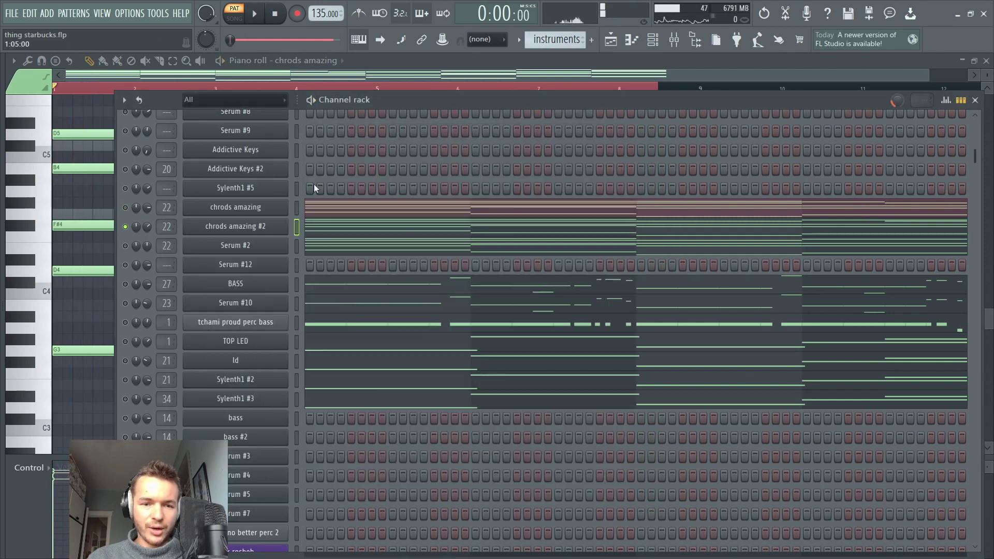
Step: Solo and play chrods amazing again with its Serum settings open for comparison
left_click(125, 227)
key("space")
left_click(236, 207)
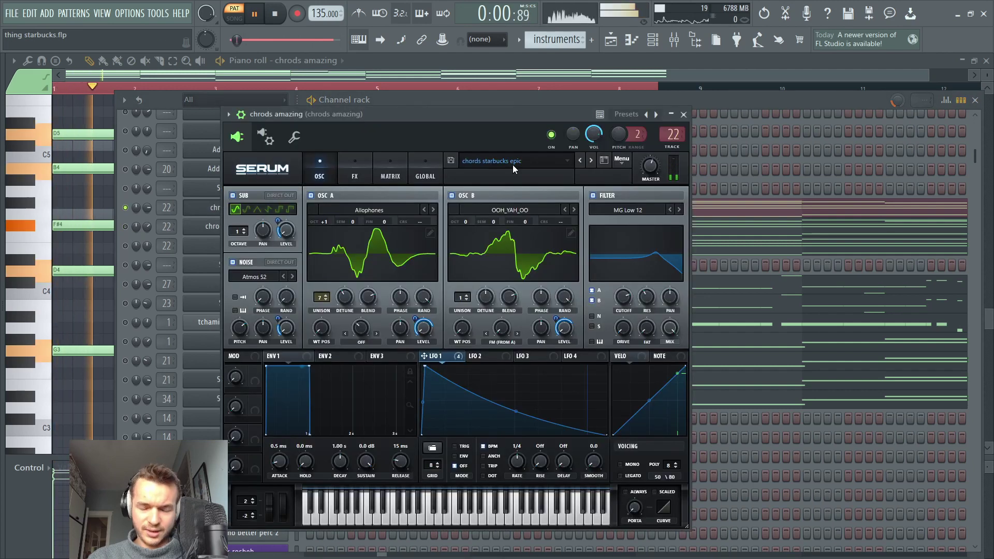
left_click(673, 128)
key("space")
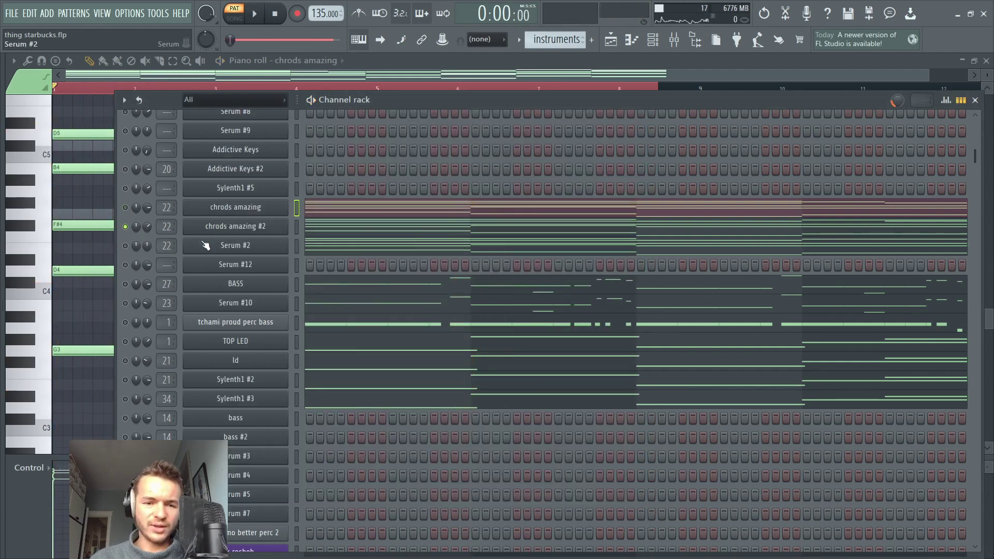
Step: Play chrods amazing #2 with its Serum settings open, and examine its effects chain
left_click(218, 226)
key("space")
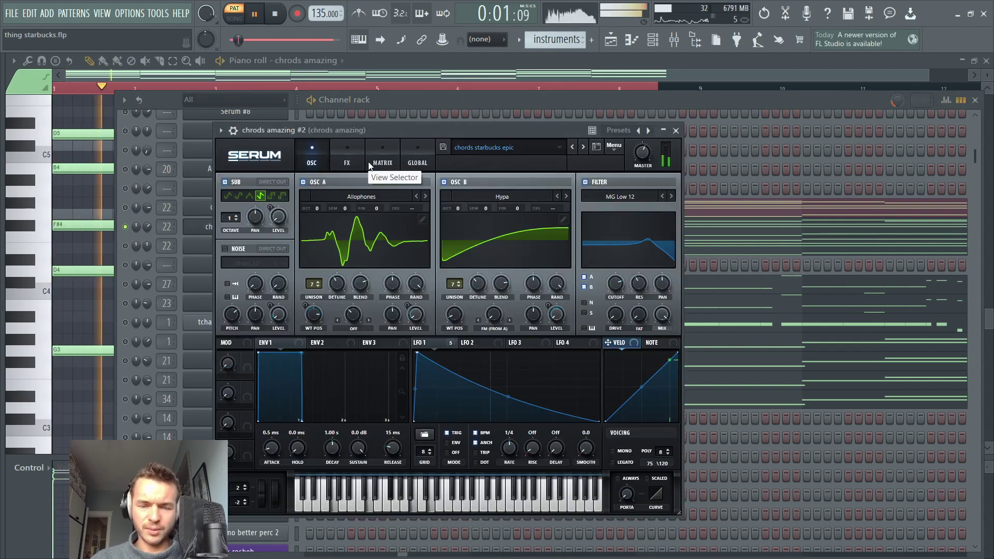
left_click(347, 163)
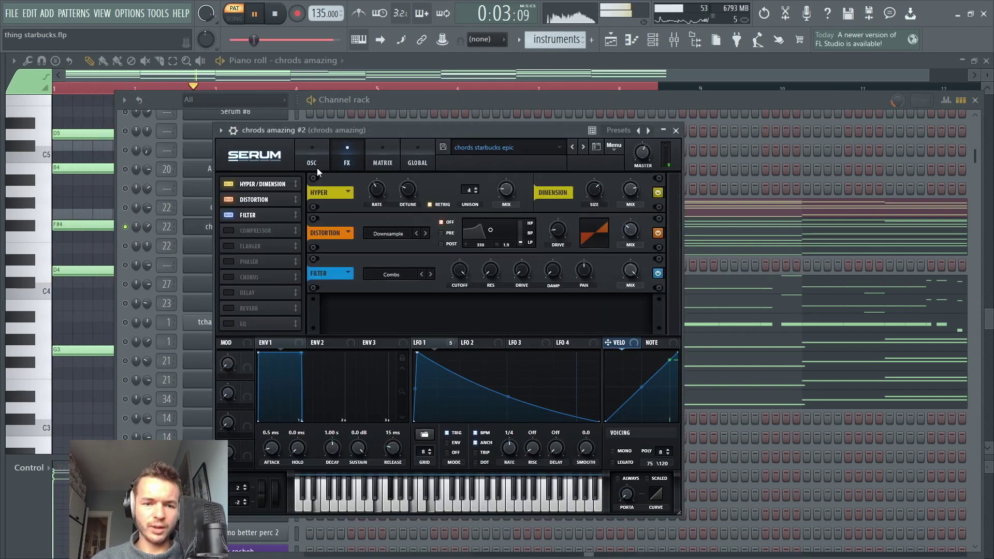
key("space")
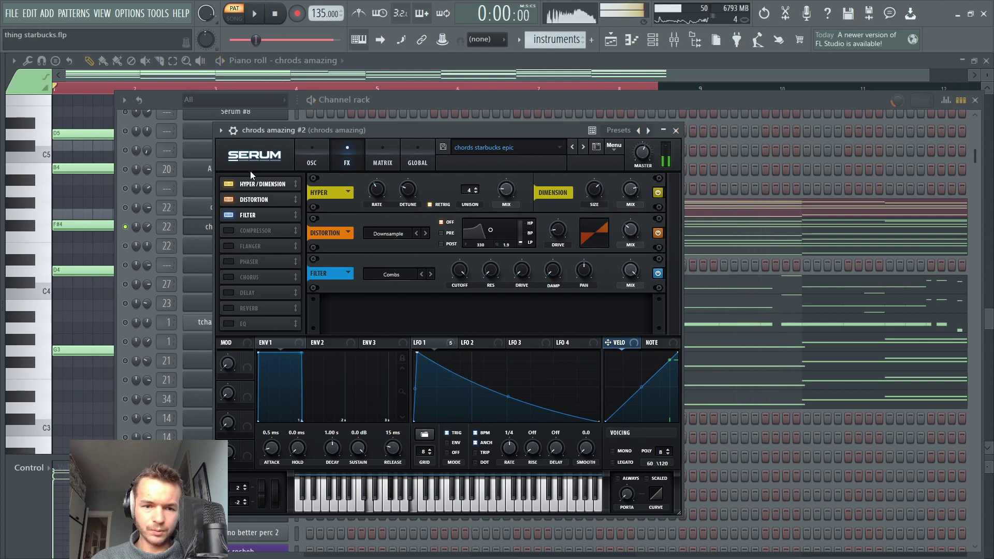
Step: Compare the chrods amazing #2 sound with its Serum Filter, Distortion and Hyper/Dimension effects switched off and back on
left_click(229, 214)
left_click(228, 199)
key("space")
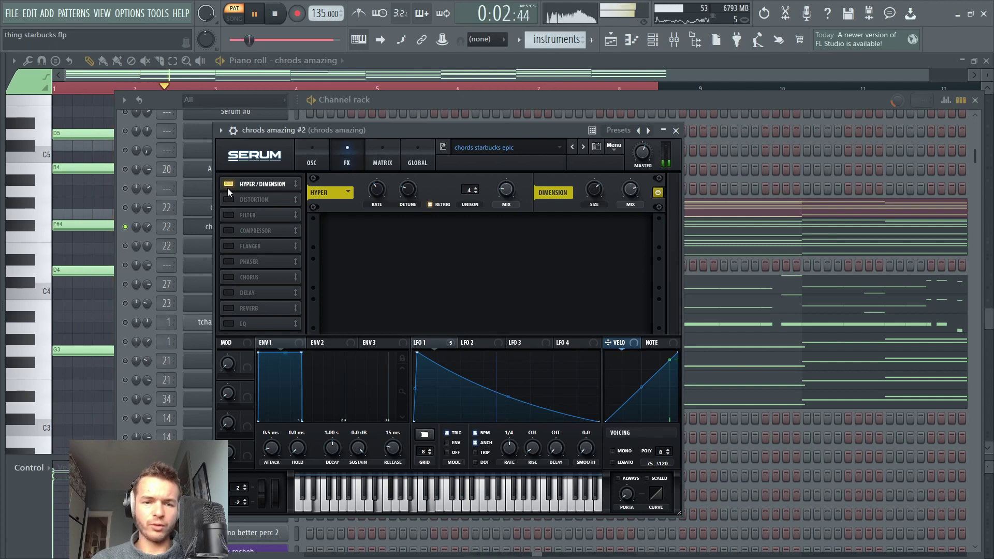
left_click(228, 200)
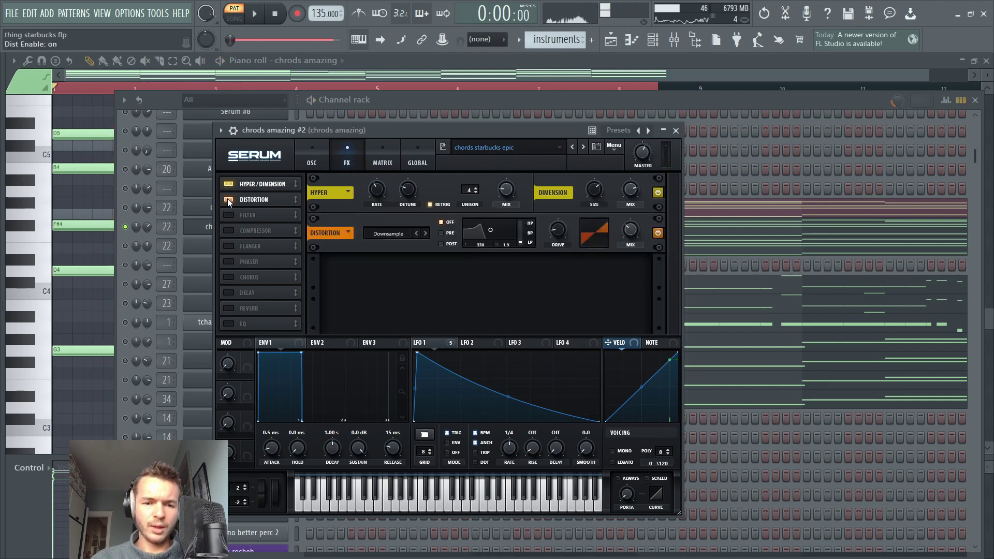
left_click(228, 184)
left_click(228, 214)
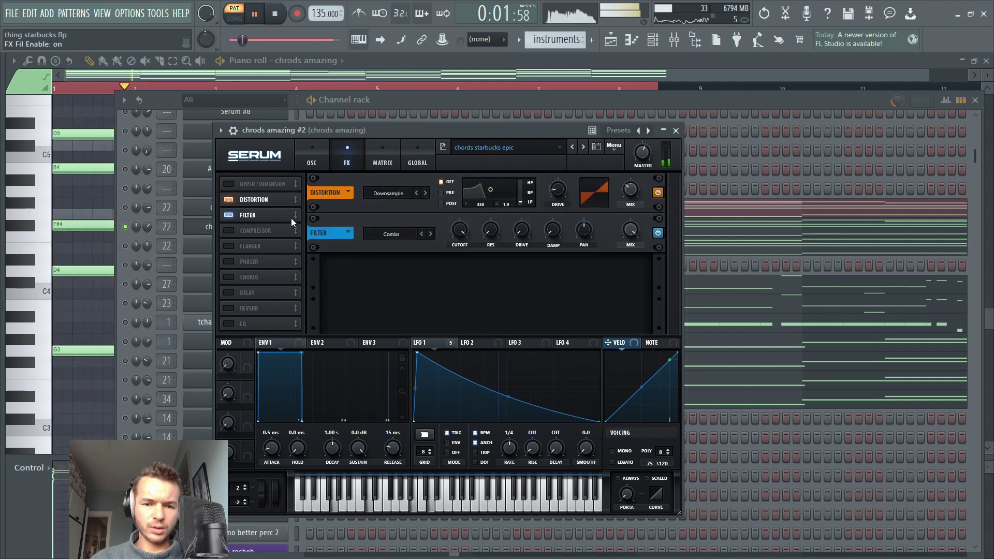
left_click(228, 184)
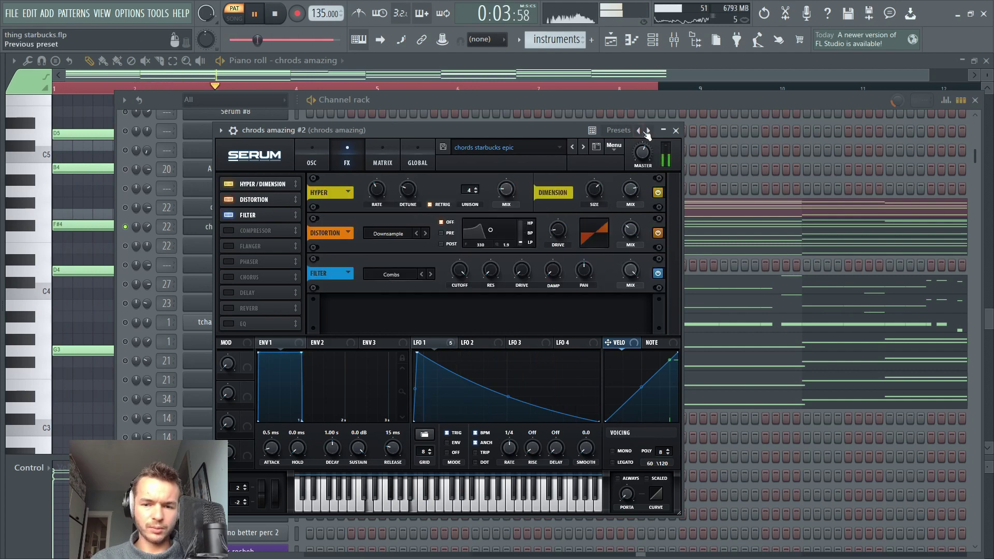
key("space")
left_click(675, 130)
Step: Play the soloed Serum #2 channel, and examine its Serum oscillator and effects settings
key("space")
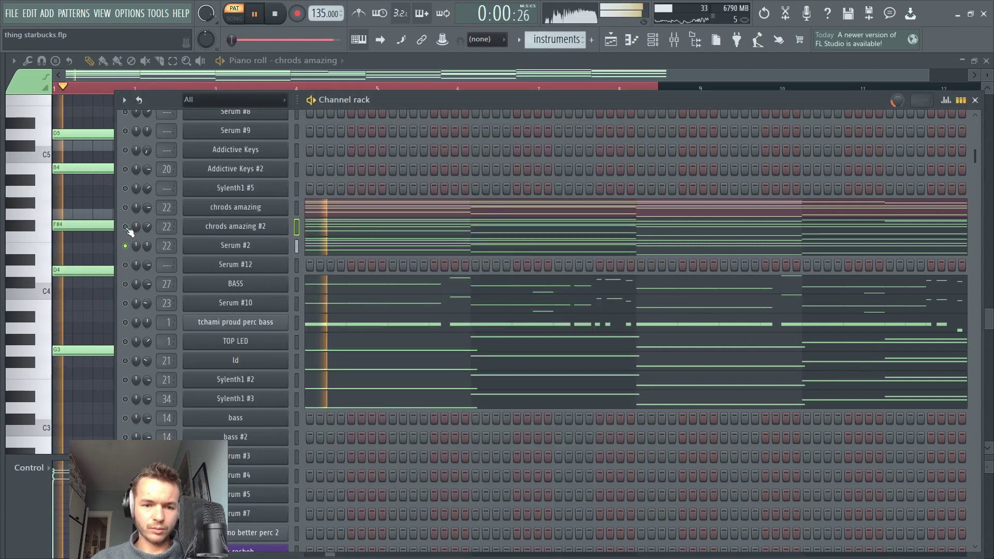
left_click(196, 245)
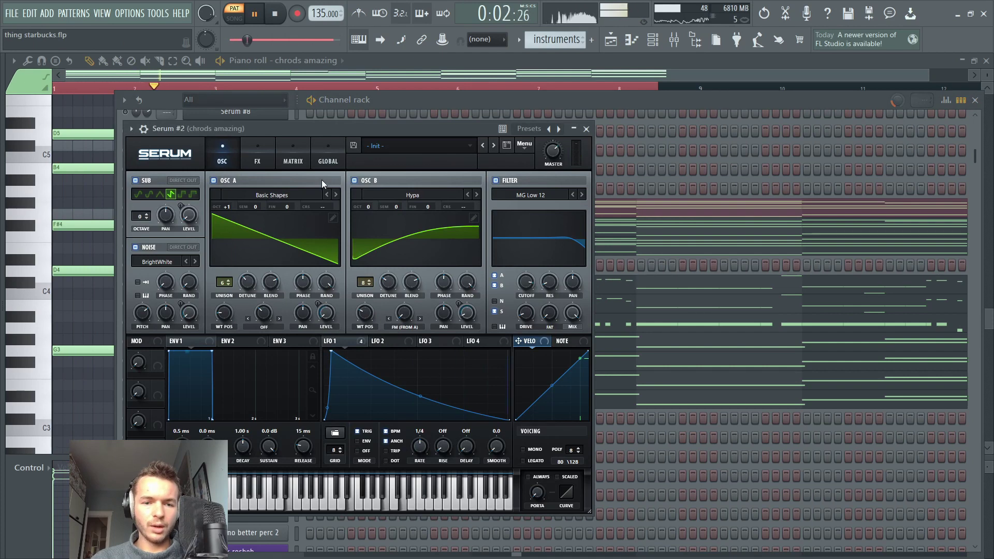
left_click_drag(476, 125, 604, 126)
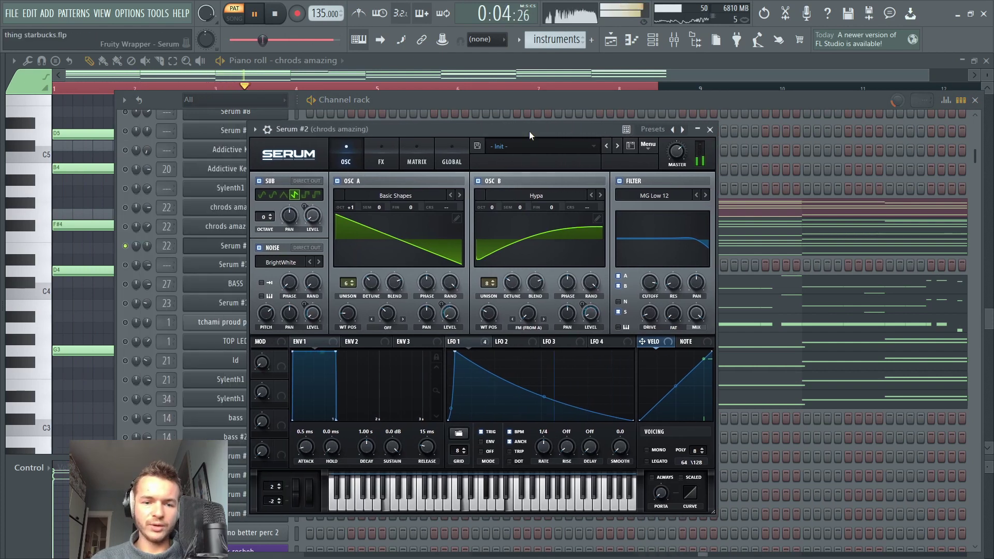
left_click(386, 150)
left_click(345, 158)
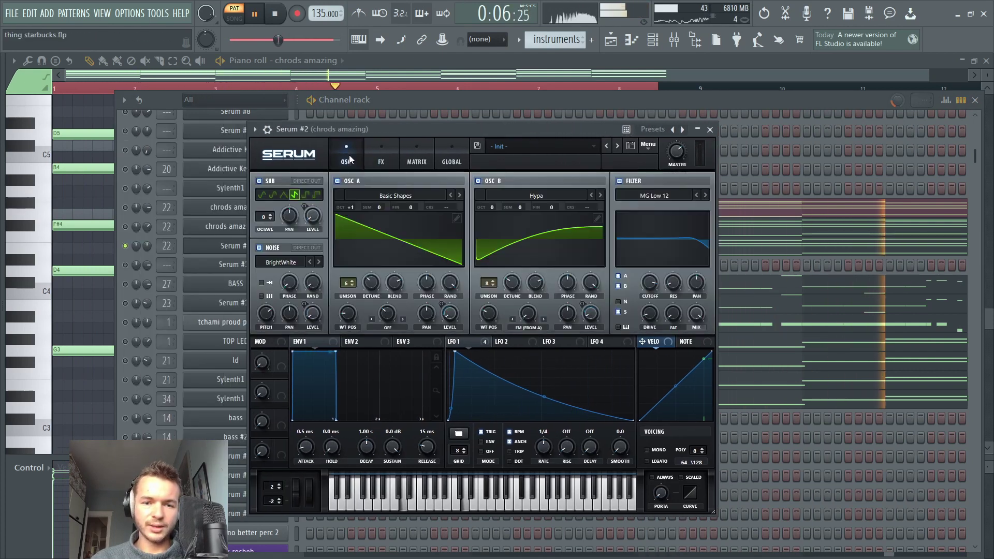
left_click(711, 129)
key("space")
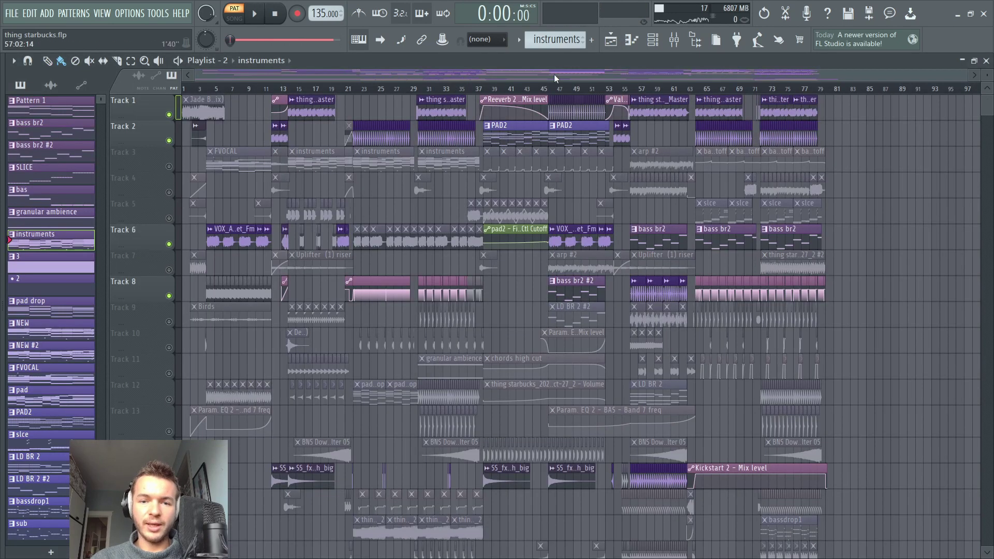
Step: Play the instruments pattern with the chrods amazing, chrods amazing #2 and Serum #2 channels layered together
left_click(664, 39)
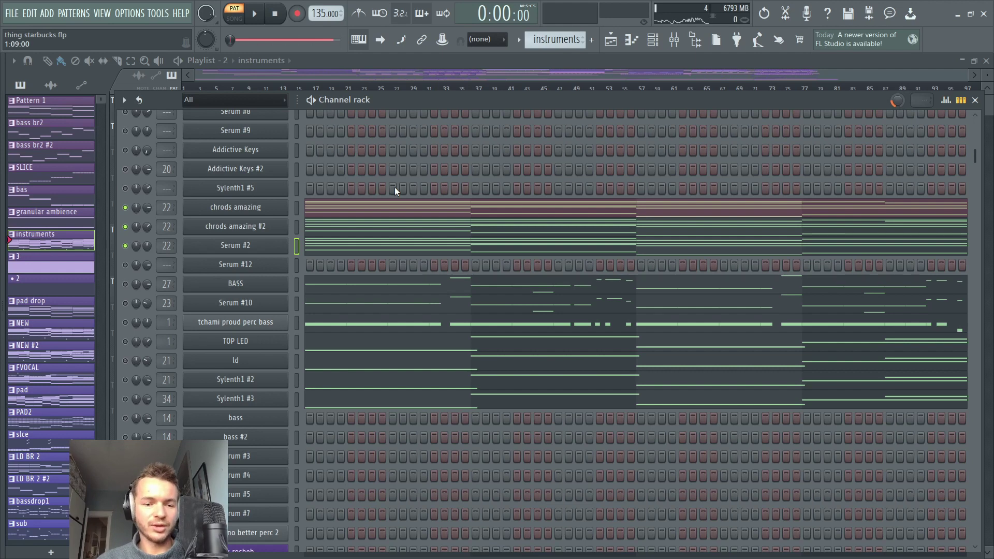
key("space")
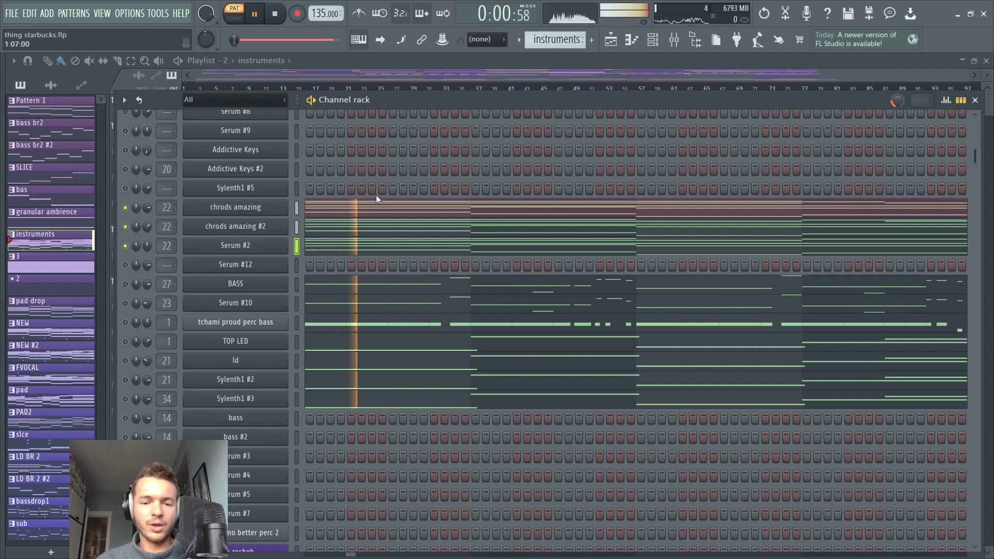
key("space")
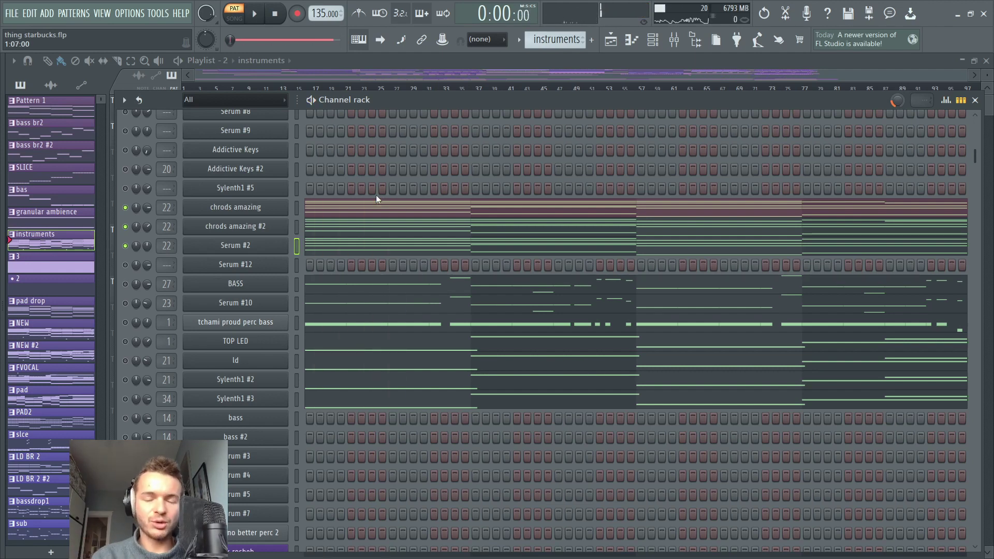
key("space")
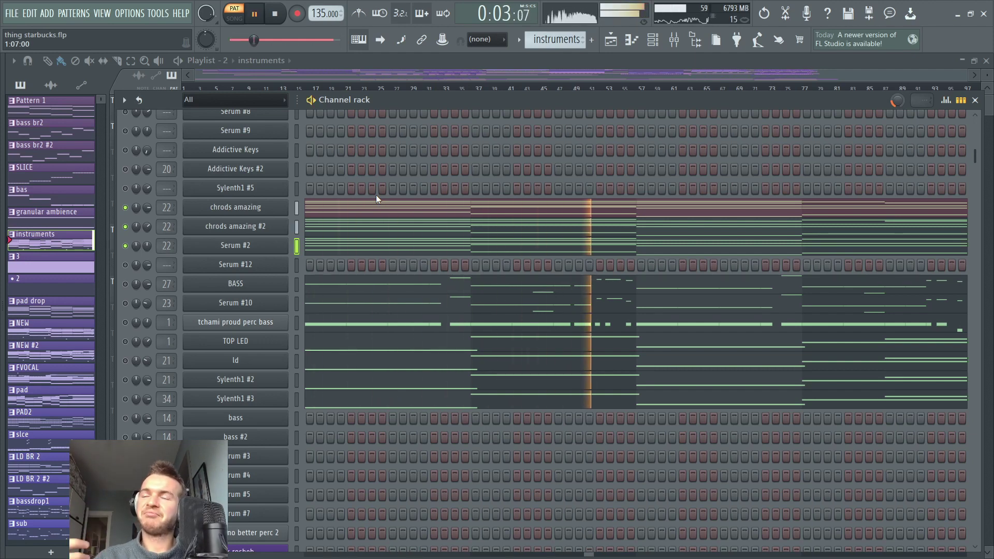
key("space")
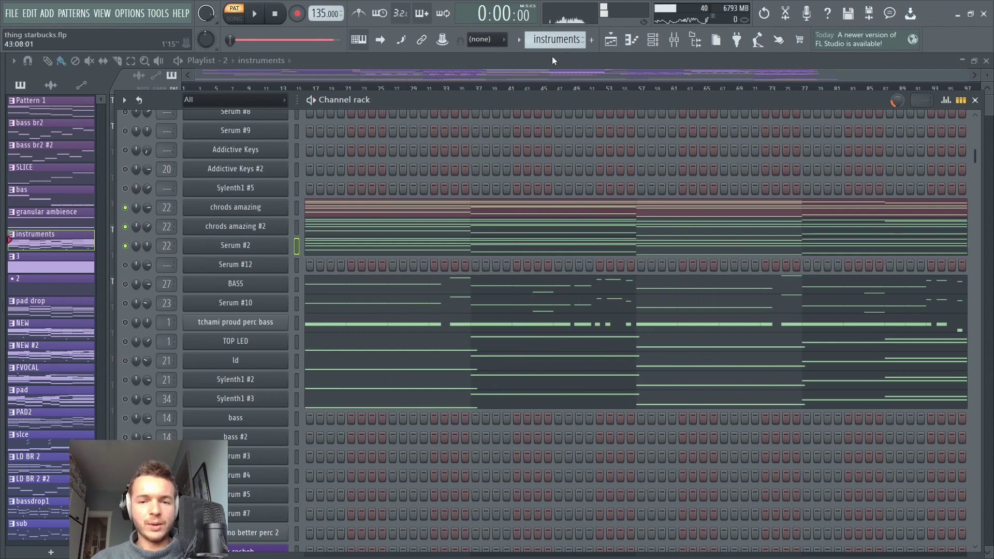
Step: Return to the playlist in song mode, and move the playhead to about the start of bar 14
left_click(610, 39)
scroll(290, 93, "up", 5)
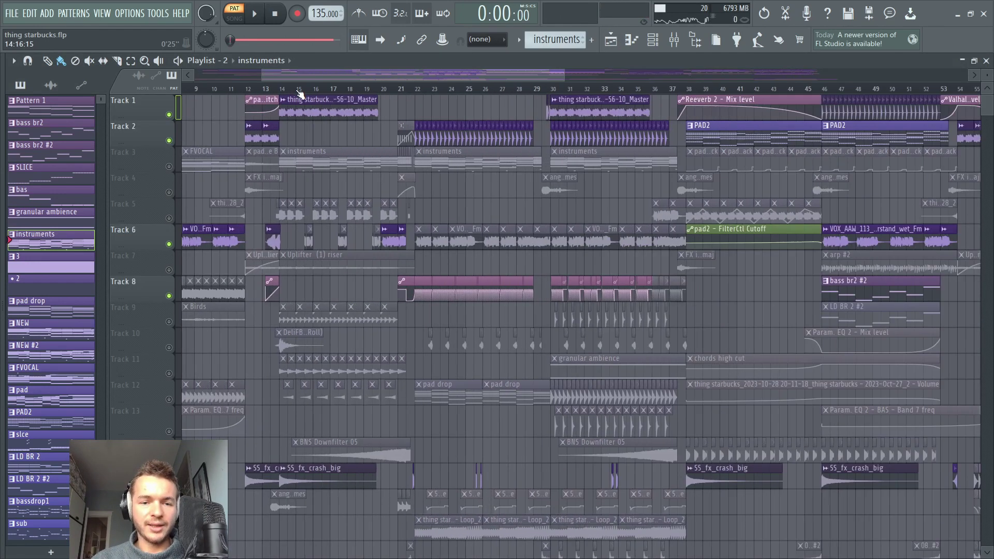
left_click(374, 88)
scroll(377, 89, "up", 3)
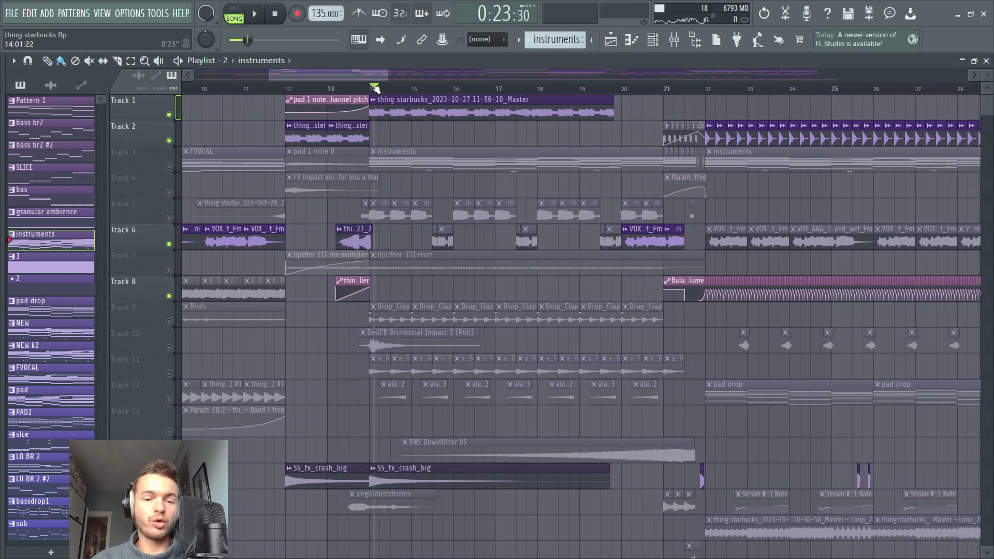
Step: Unmute Track 3 and play the drop from about the start of bar 14 in the playlist
left_click(169, 164)
key("space")
key("F6")
left_click(611, 40)
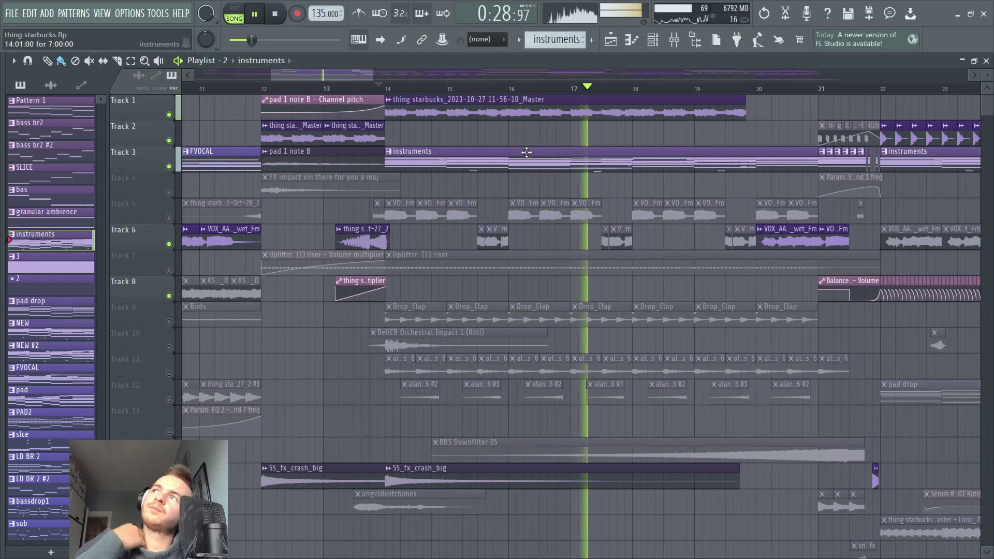
key("space")
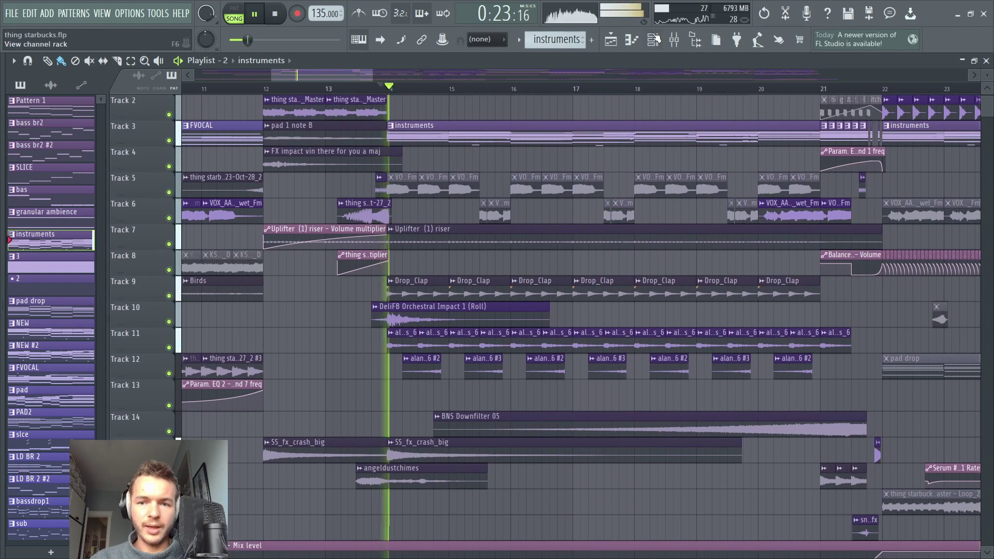
Step: Switch on the BASS and Serum #10 channels in the channel rack and play them together with the three chord channels
left_click(652, 40)
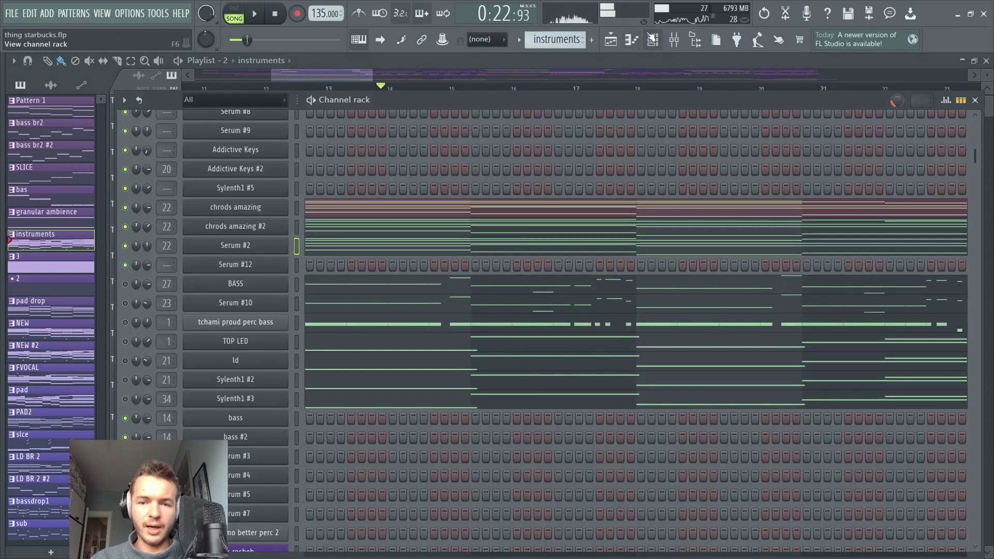
right_click(125, 284)
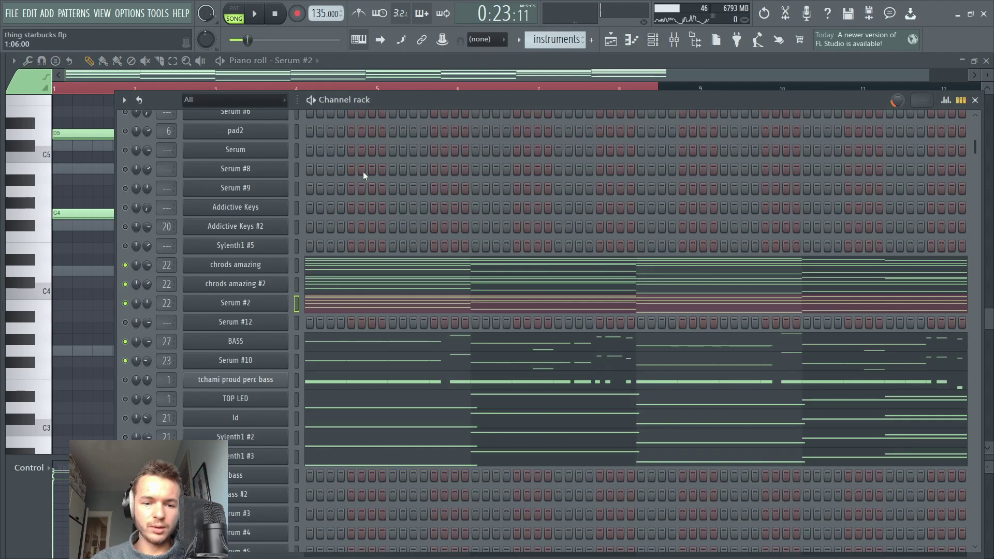
key("space")
scroll(363, 176, "down", 2)
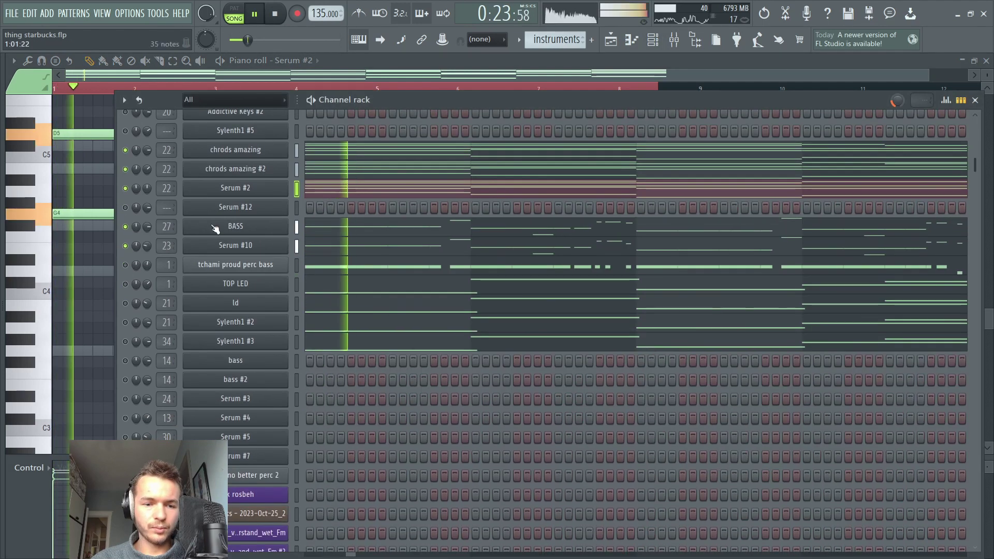
Step: Solo the BASS channel and compare its Serum sound with oscillator B switched off and back on during playback
key("space")
right_click(125, 228)
key("space")
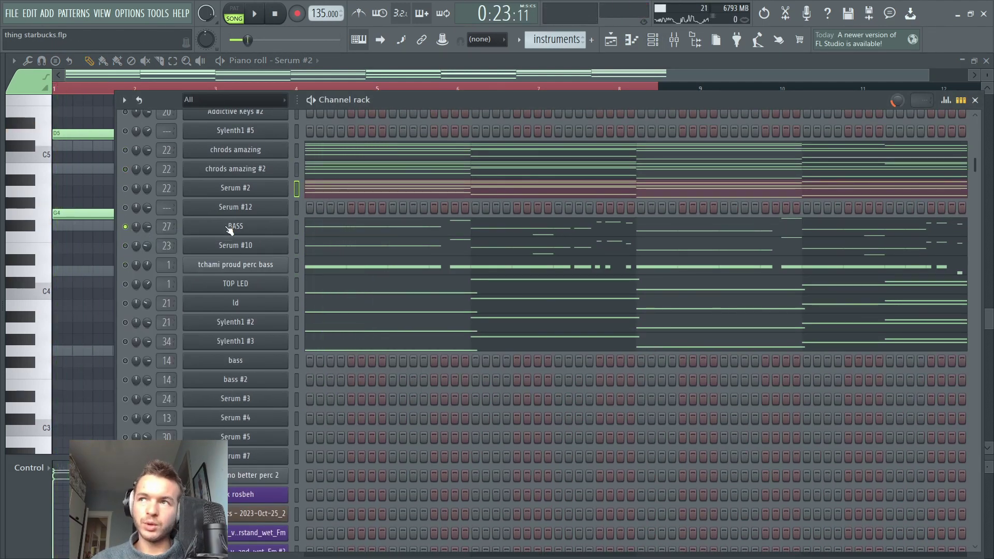
left_click(229, 230)
key("space")
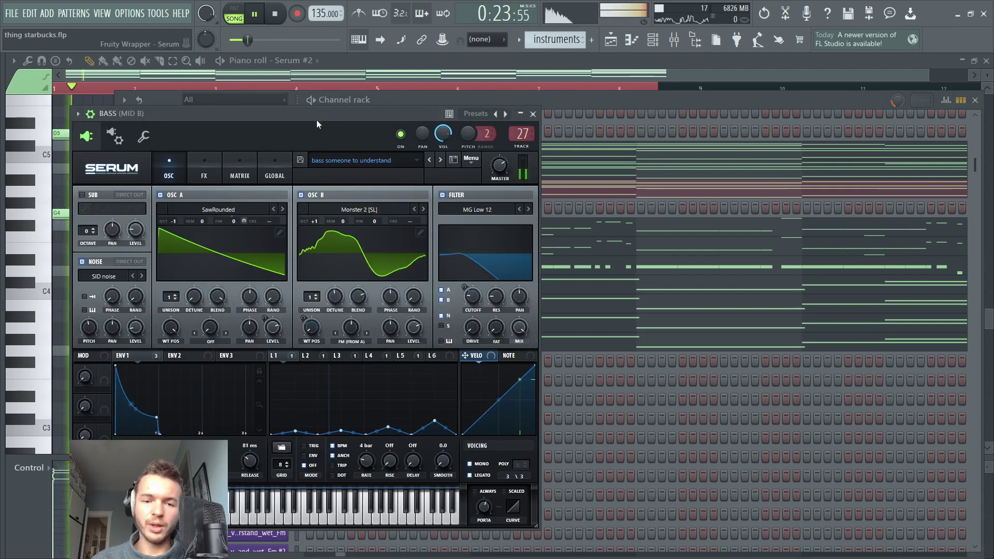
left_click_drag(316, 120, 505, 104)
left_click(490, 184)
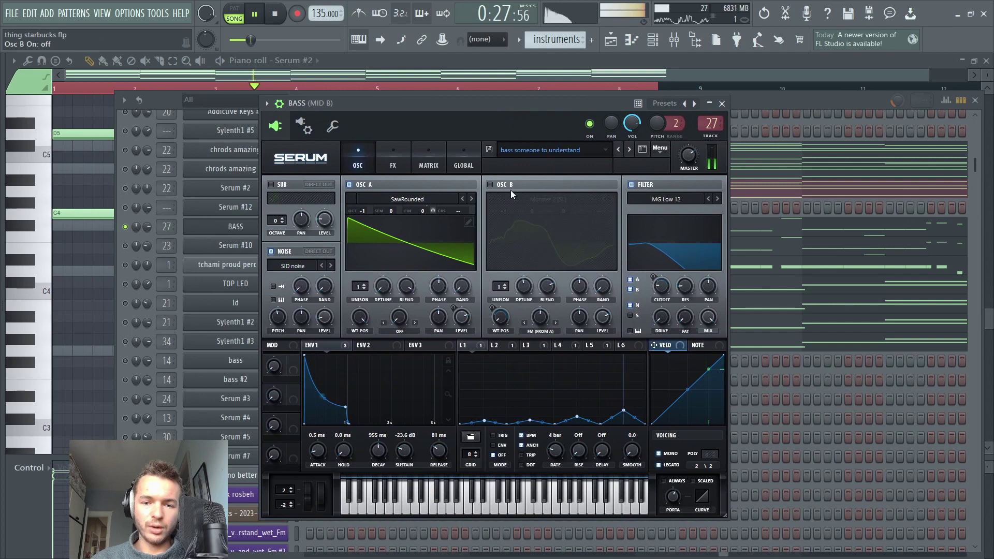
left_click(489, 184)
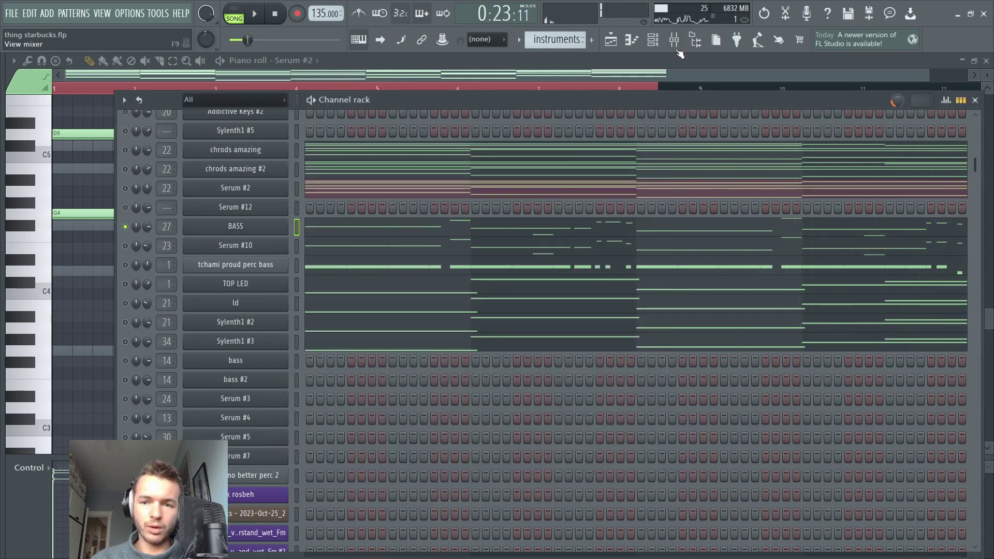
Step: Examine the Fruity parametric EQ 2 curve on the MID B mixer track while the bass plays
key("F9")
left_click(911, 179)
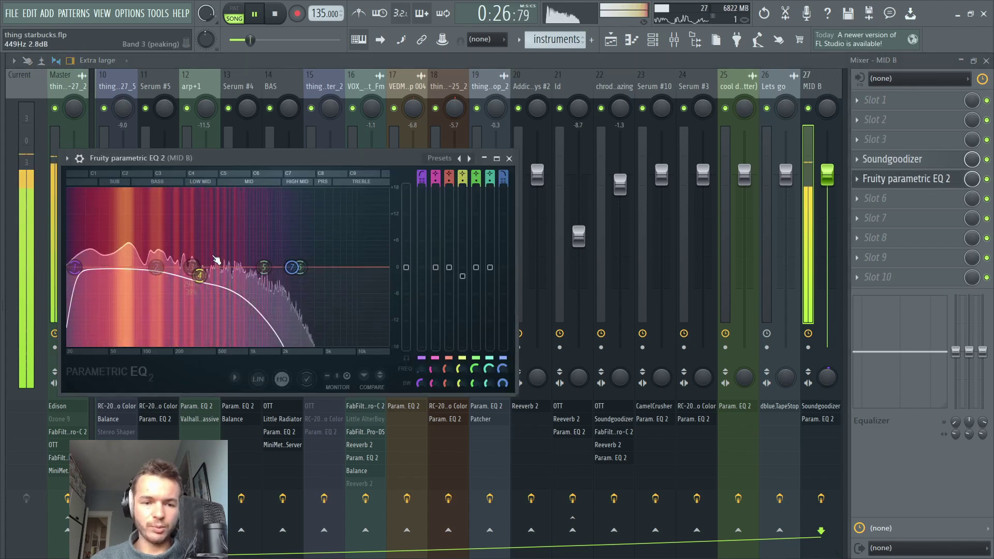
left_click_drag(243, 156, 281, 162)
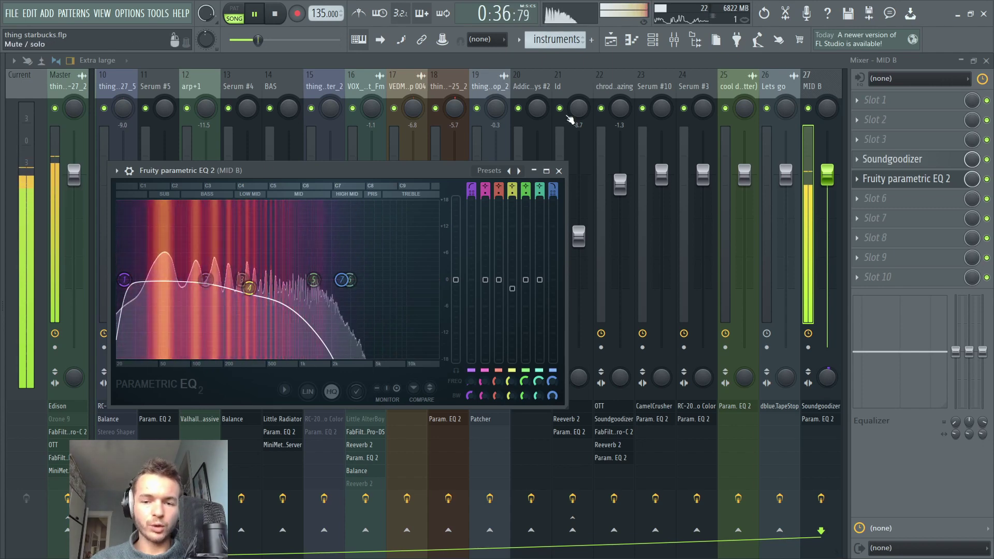
Step: Return to the channel rack, play the soloed Serum #10 channel and open its Serum instrument
left_click(653, 41)
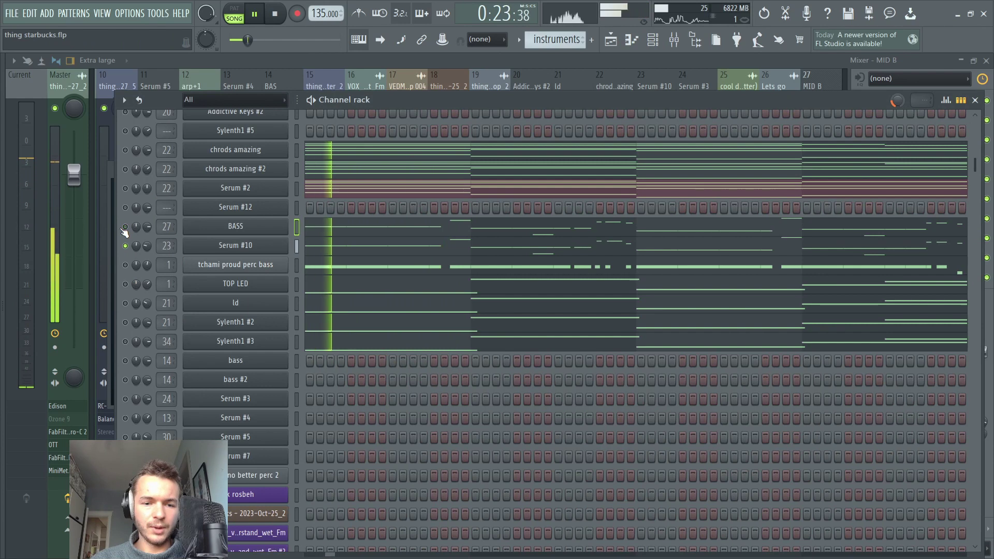
left_click(204, 247)
left_click_drag(364, 86, 478, 119)
key("space")
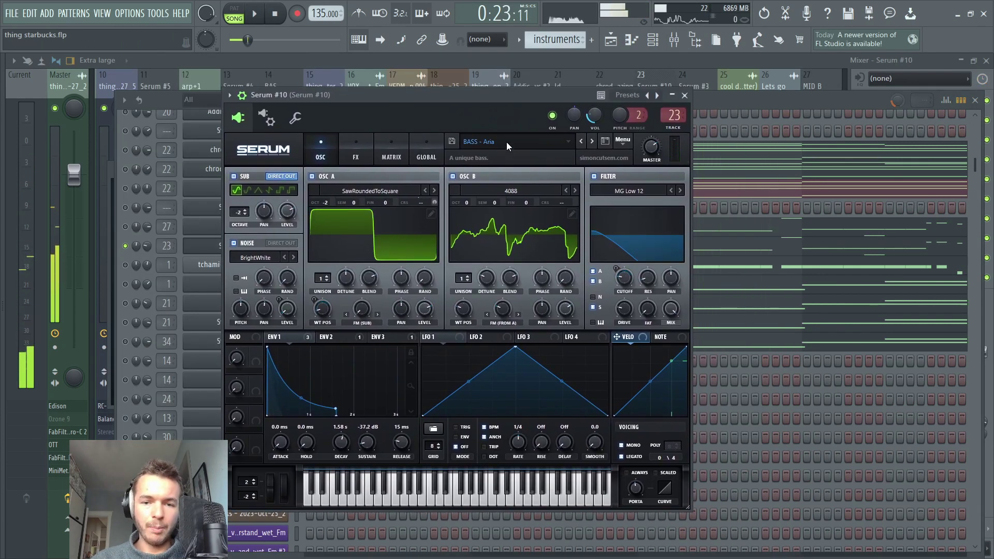
Step: Examine where the BASS - Aria preset sits in Serum's user soundbanks without changing it, and close the instrument
left_click(507, 141)
mouse_move(522, 292)
mouse_move(611, 344)
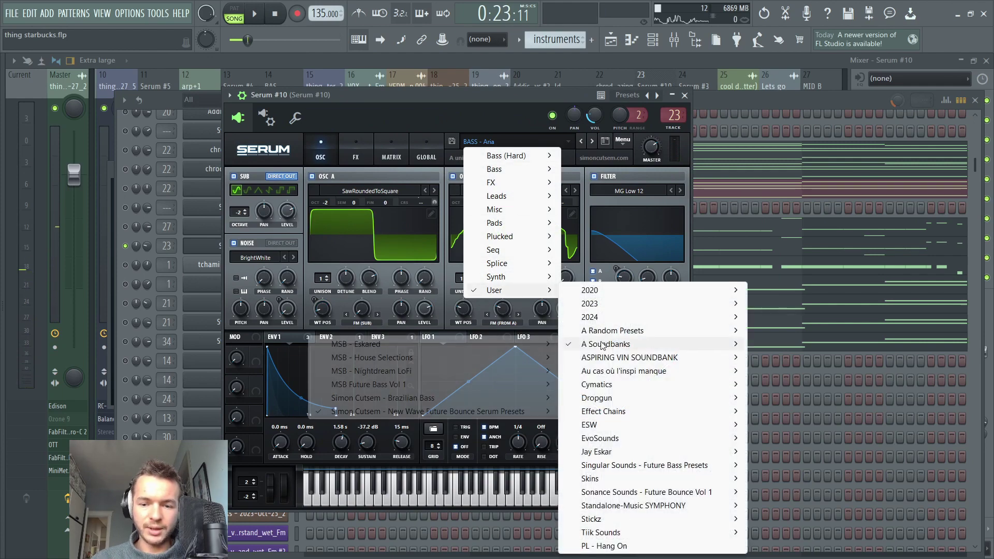
mouse_move(412, 409)
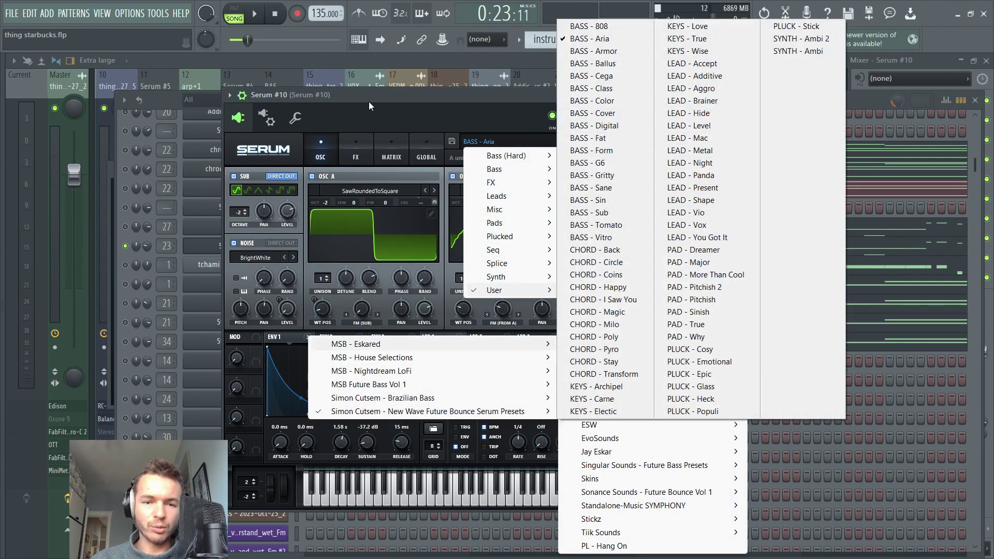
left_click(378, 101)
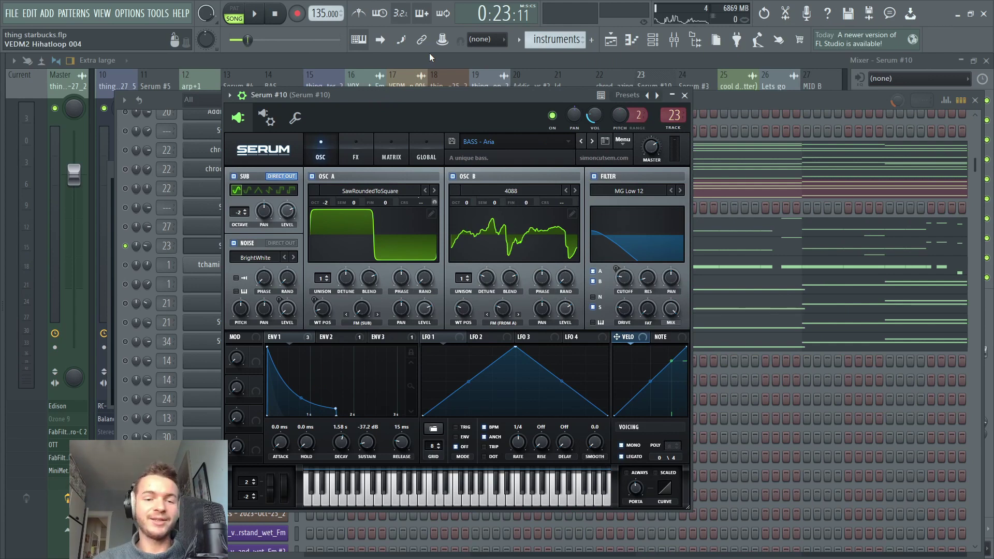
left_click(242, 97)
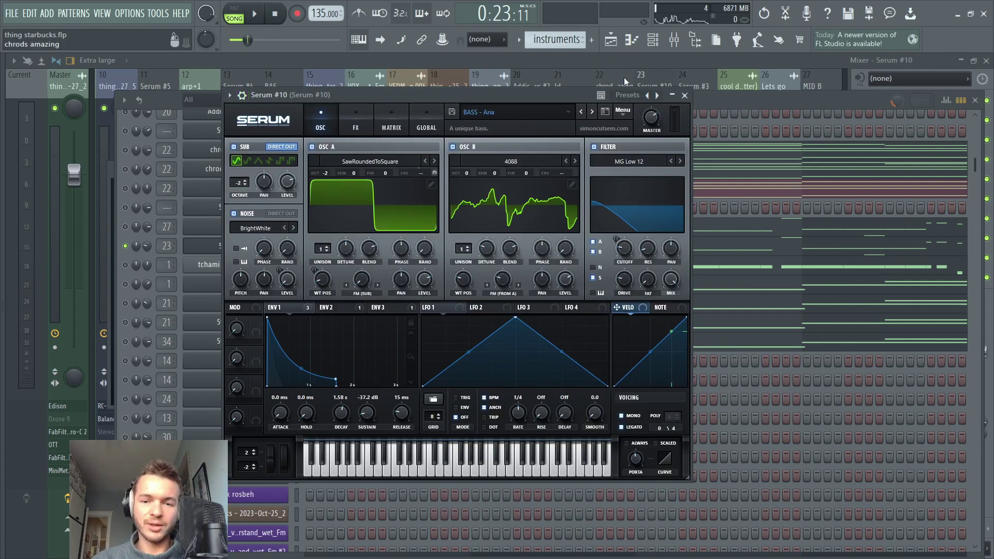
left_click(684, 95)
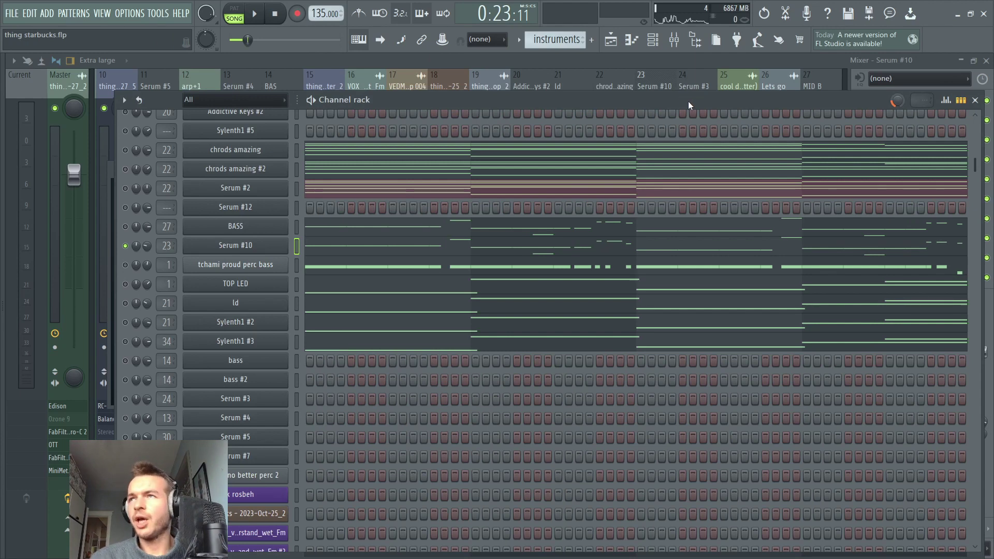
Step: Play Serum #10 alone and layered with BASS, and examine the effects on the Serum #10 mixer track
key("space")
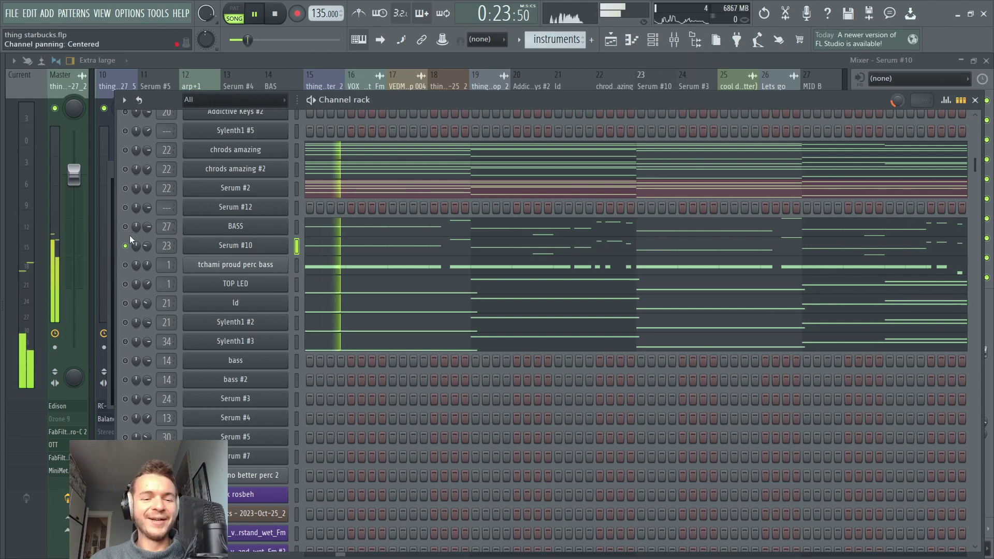
left_click(674, 40)
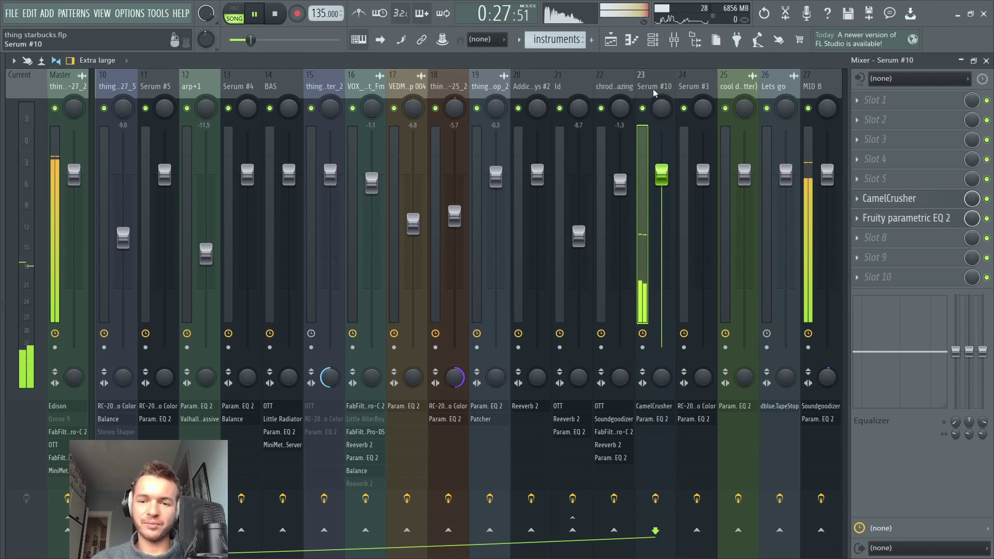
key("space")
key("F6")
key("space")
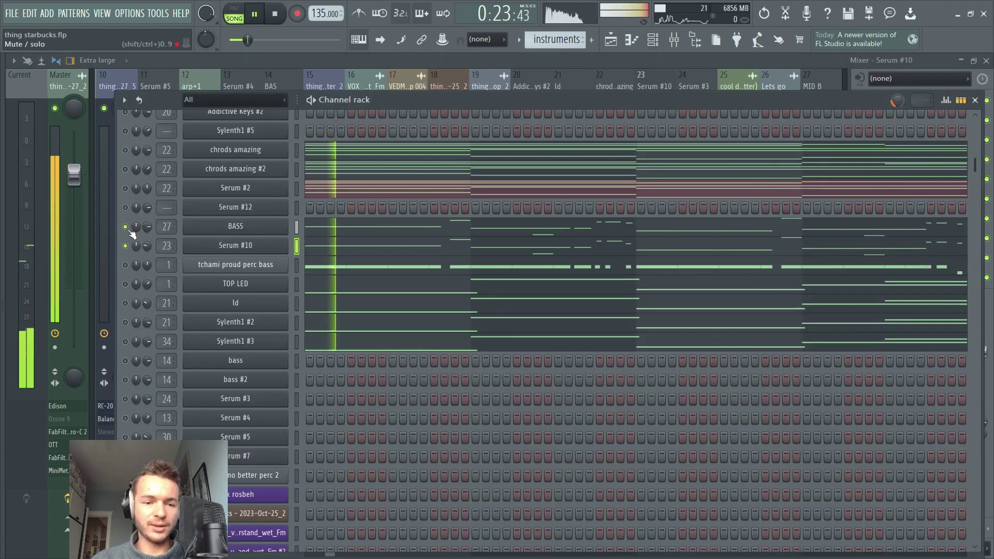
Step: Play Serum #10 soloed with its Serum instrument open, and examine its oscillator settings and preset name
left_click(235, 245)
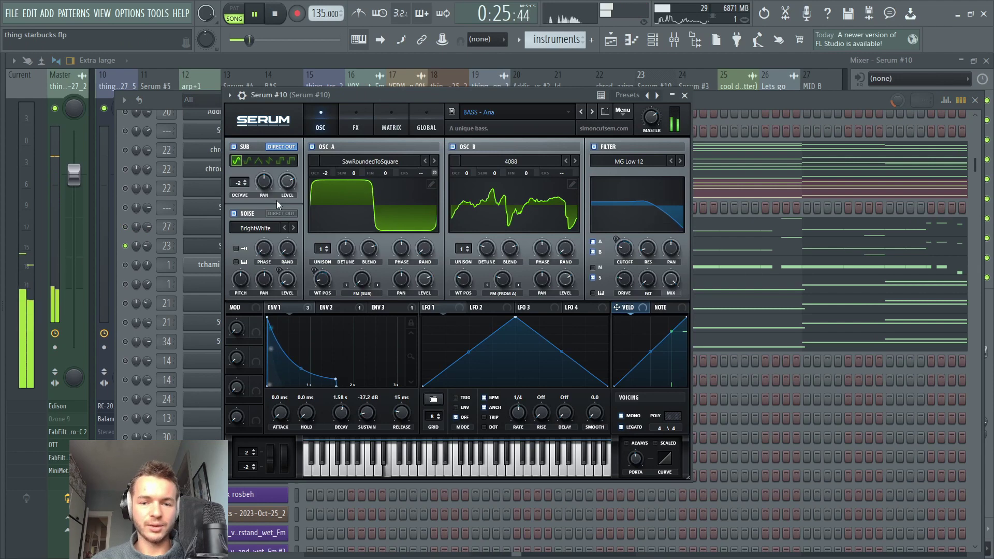
key("space")
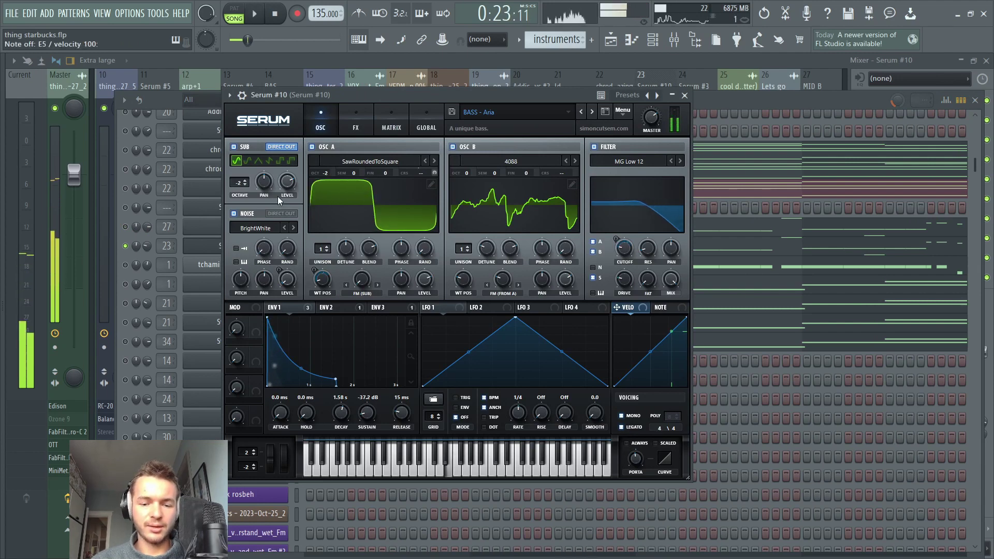
left_click(343, 118)
left_click(326, 119)
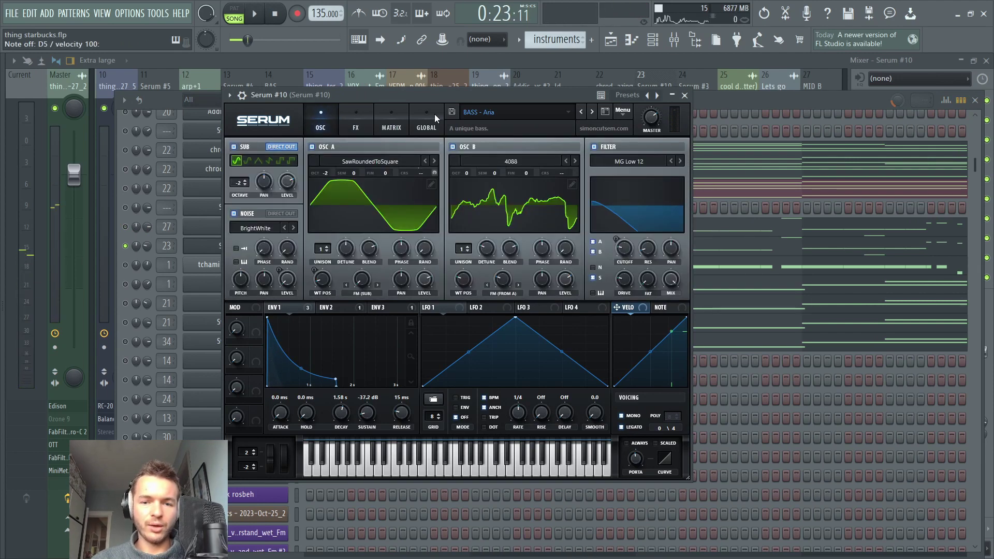
left_click(487, 111)
left_click(425, 86)
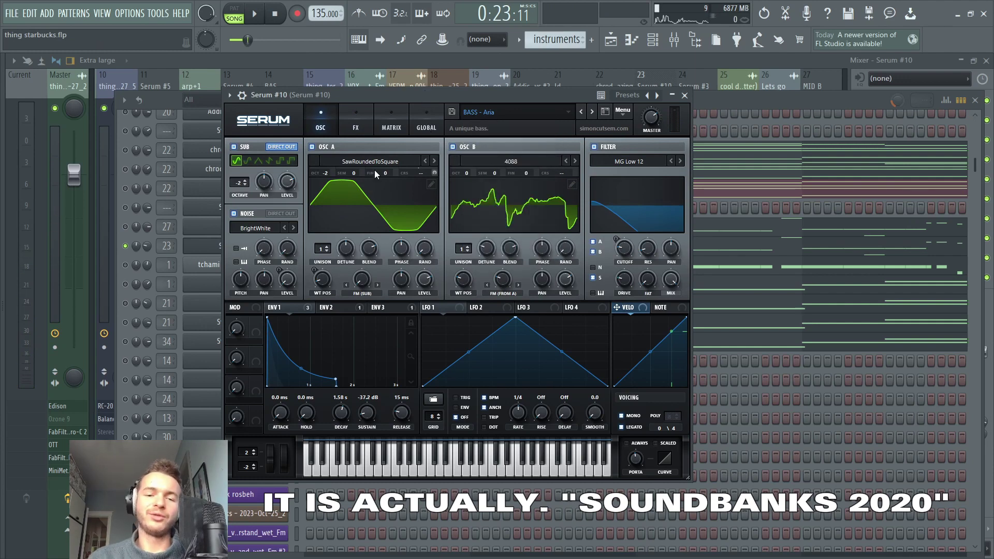
Step: Compare the Serum #10 sound with its Hyper/Dimension and Distortion effects switched off and back on, and close the instrument
key("space")
left_click(351, 110)
left_click(314, 129)
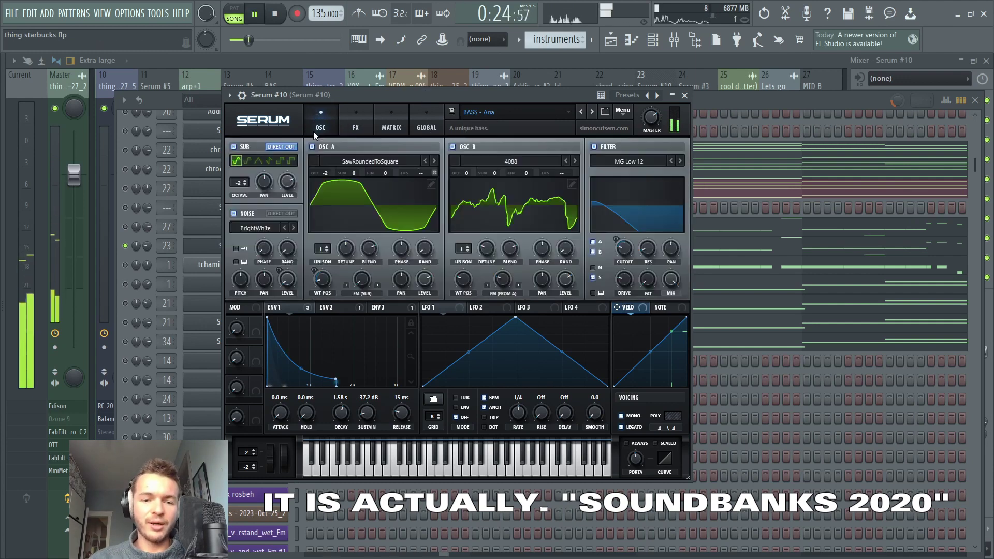
left_click(355, 119)
left_click(241, 149)
left_click(239, 164)
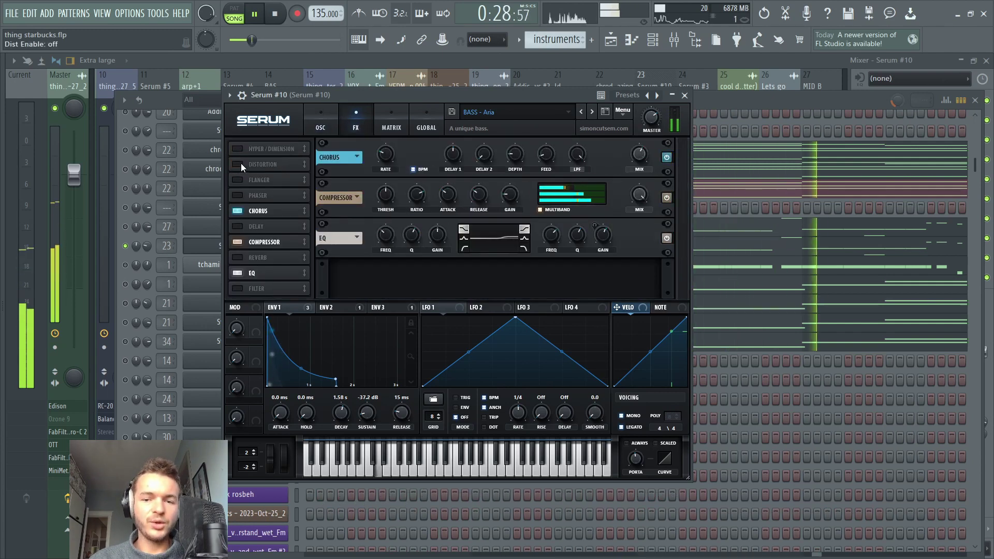
left_click(239, 164)
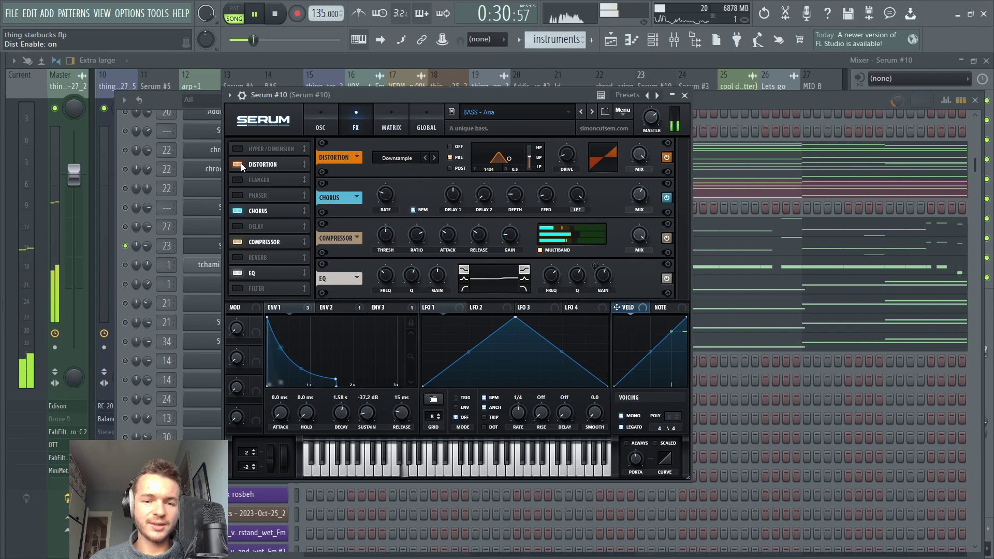
left_click(238, 148)
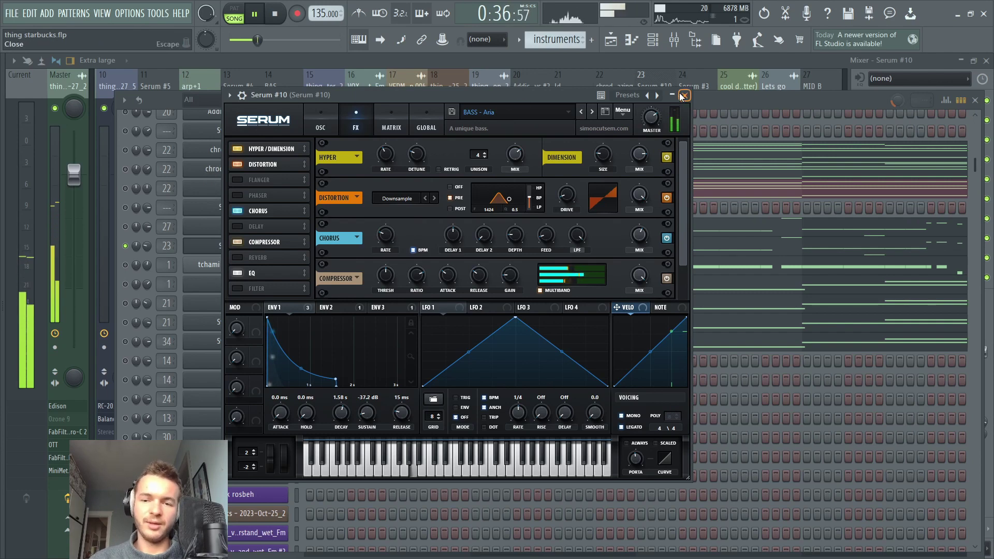
left_click(684, 95)
key("space")
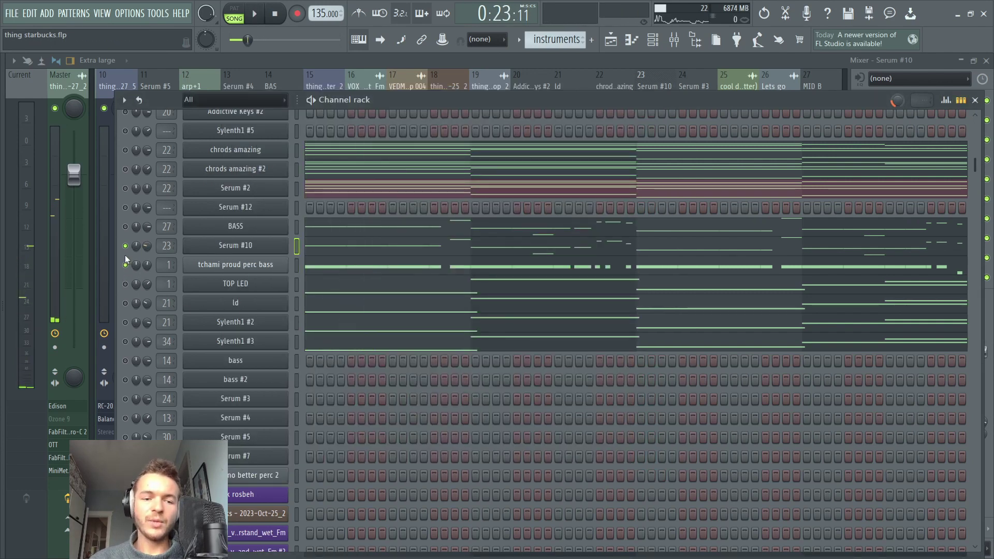
Step: Play the BASS, Serum #10 and tchami proud perc bass channels layered together
key("space")
left_click(125, 226)
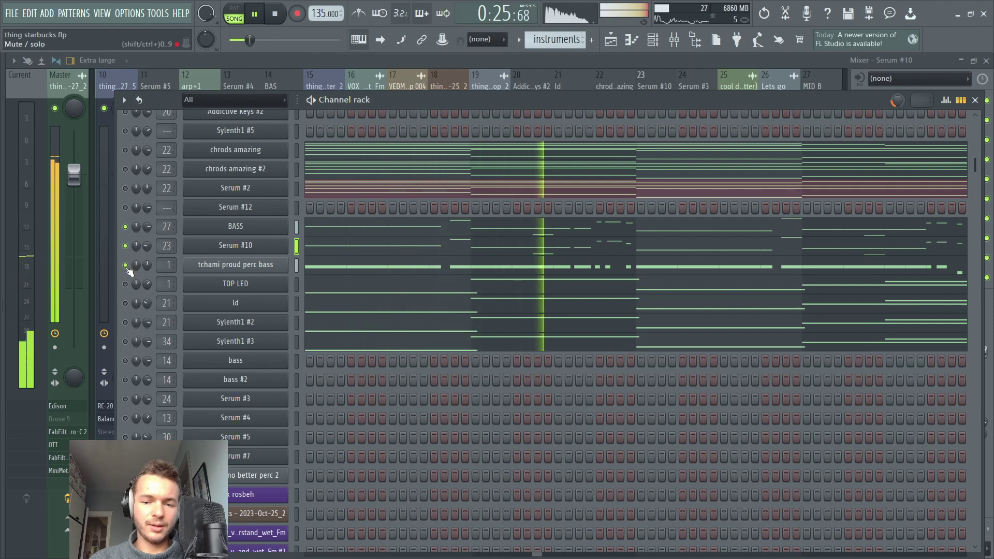
key("space")
Step: Play the tchami proud perc bass channel on its own, and examine its sampler settings and waveform
left_click(230, 266)
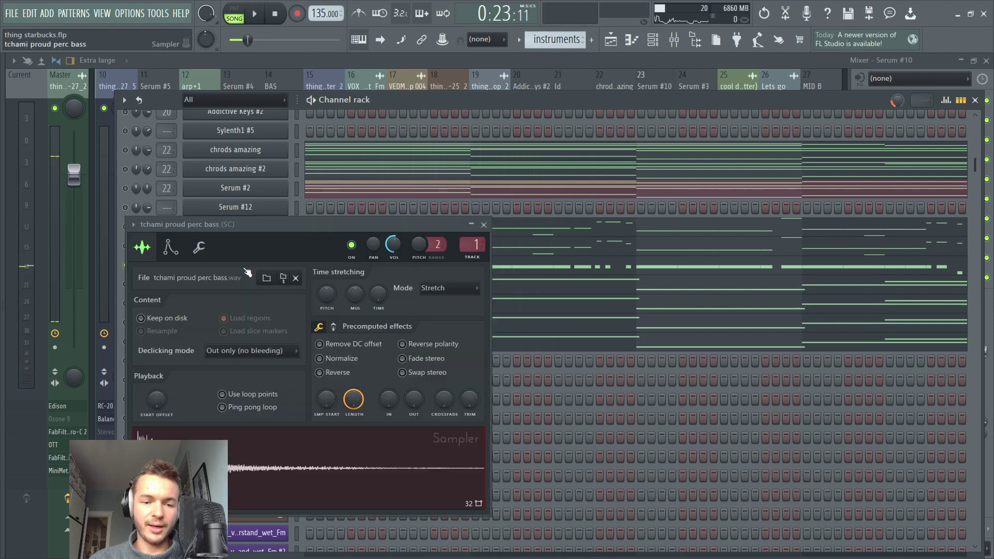
left_click(485, 225)
key("space")
key("space")
left_click(262, 268)
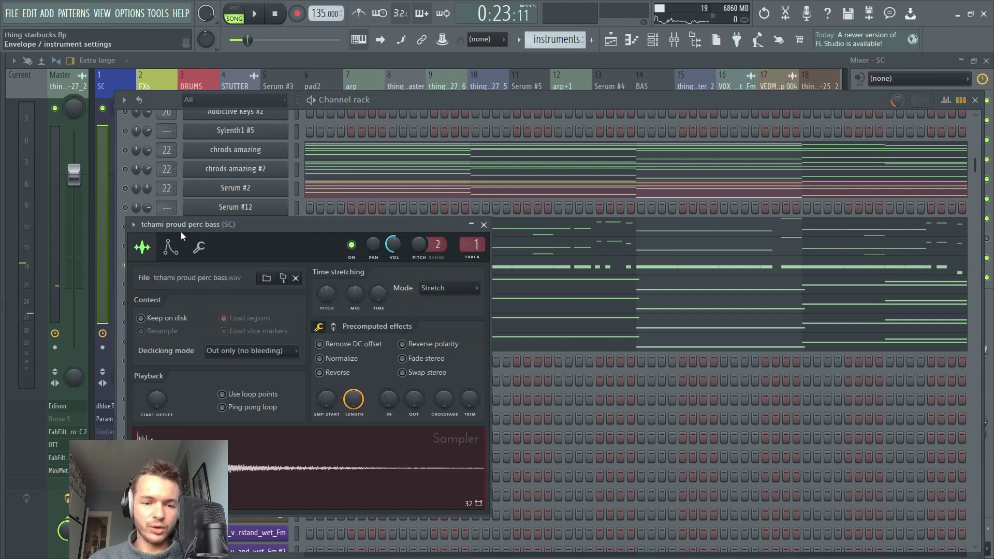
left_click_drag(328, 244, 467, 169)
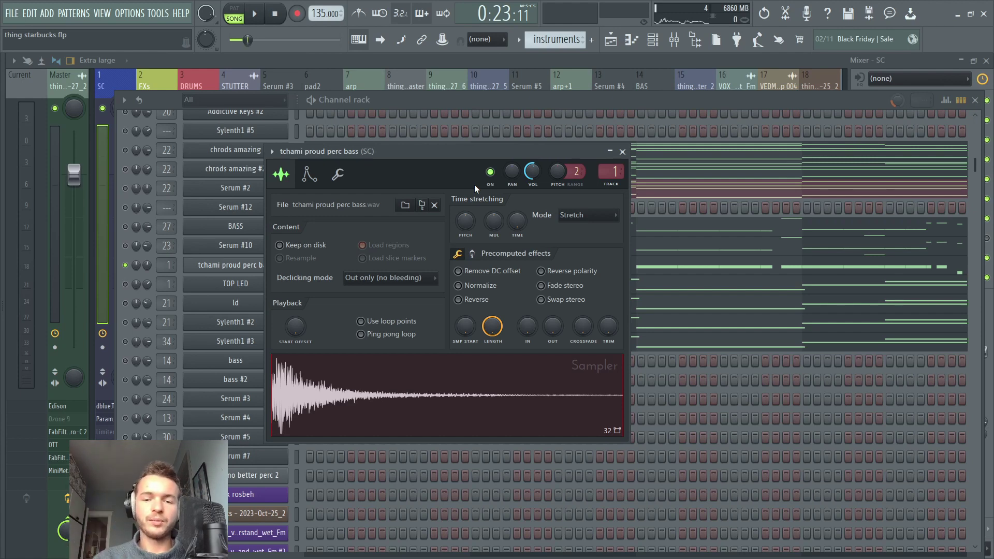
left_click(622, 152)
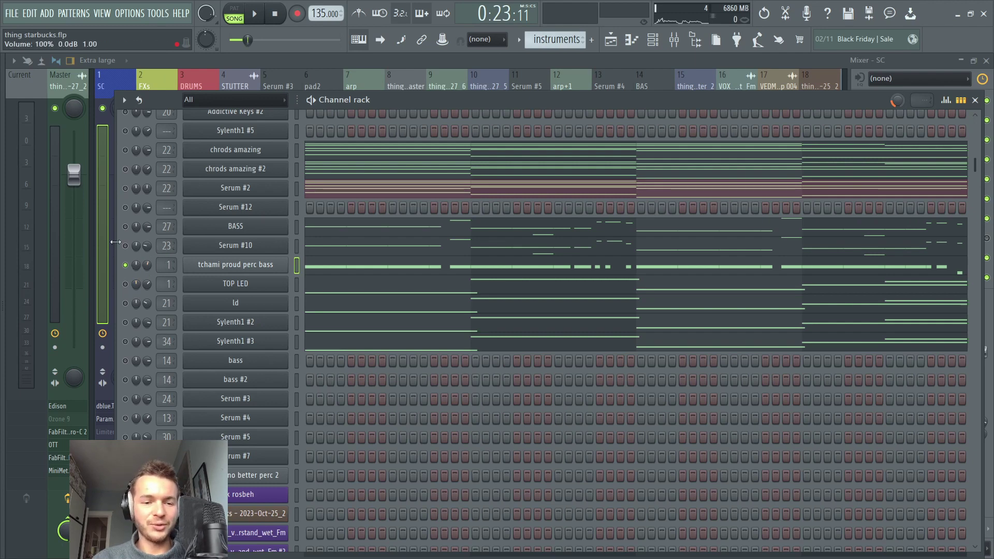
Step: Play the perc bass with the BASS and Serum #10 channels unmuted, comparing the combined bass layers over repeated short playbacks
key("space")
key("space")
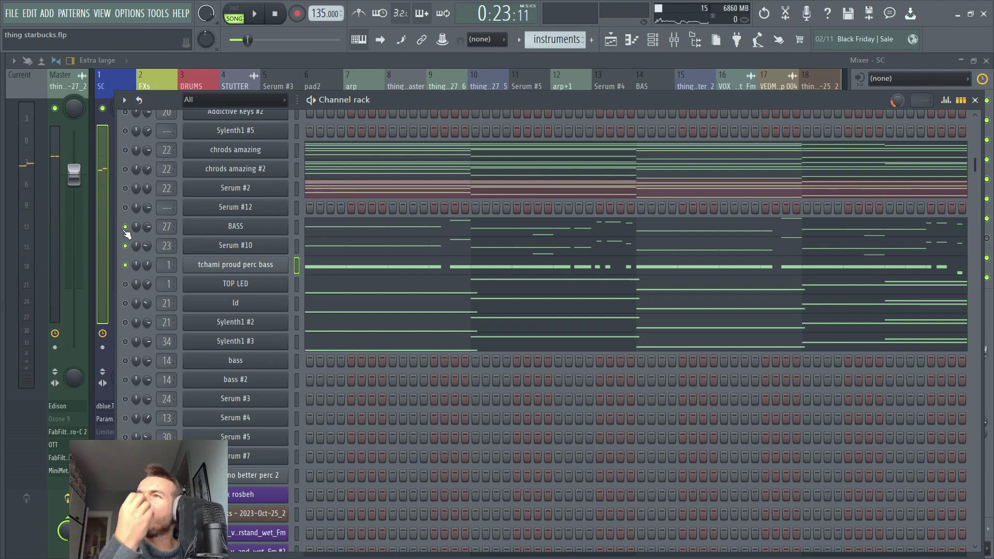
key("space")
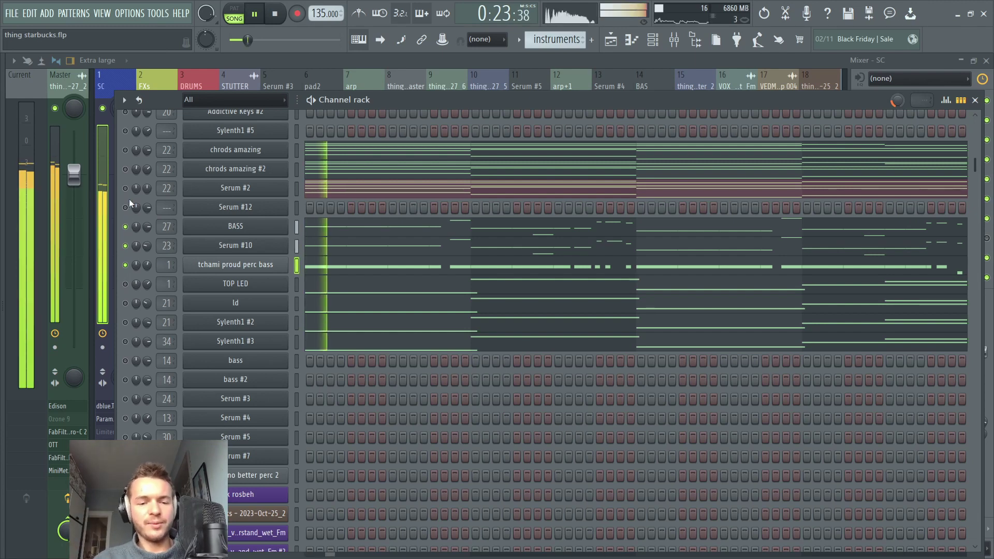
key("space")
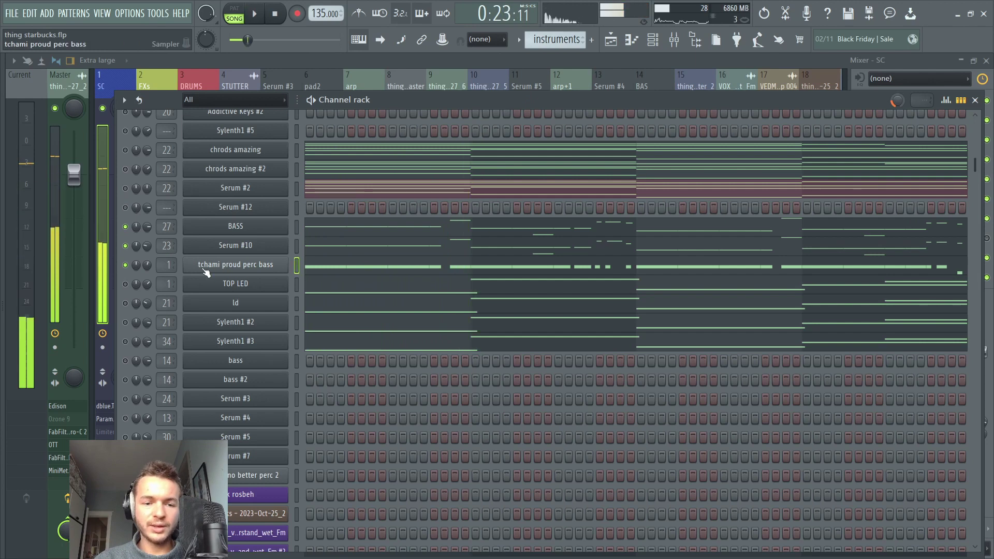
left_click(674, 41)
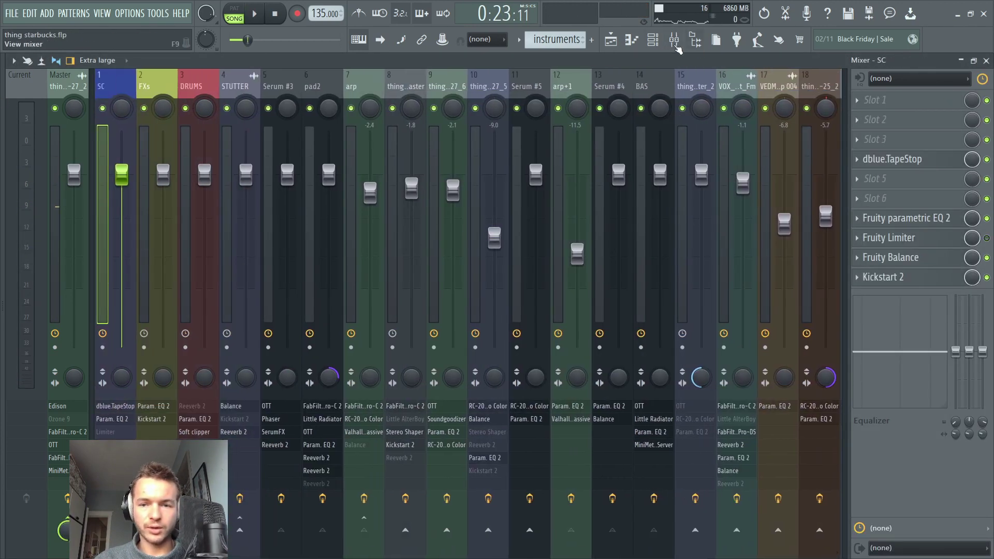
key("F6")
key("space")
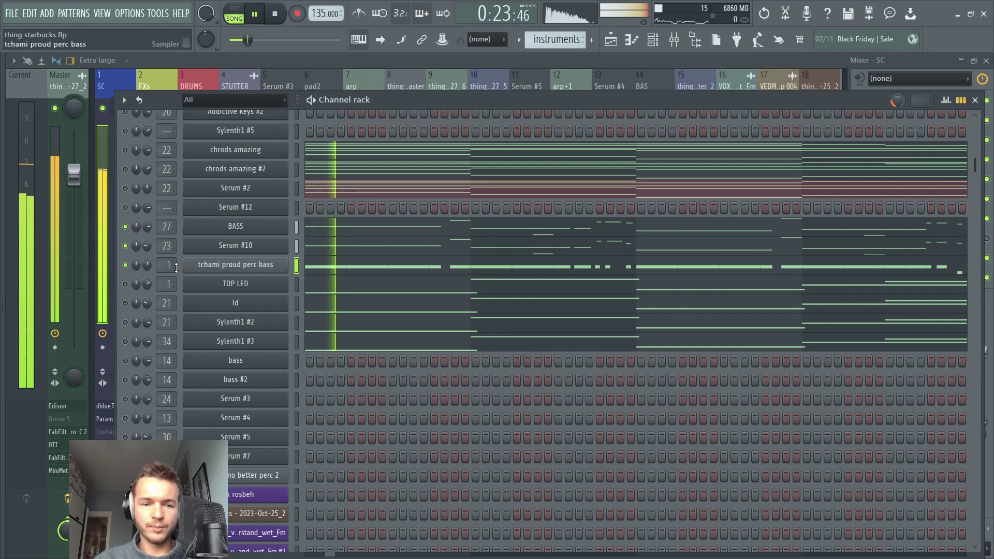
key("space")
Step: Play the three bass channels together with the chrods amazing, chrods amazing #2 and Serum #2 chord layers
left_click(124, 265)
left_click(125, 246)
left_click(125, 227)
left_click(125, 226)
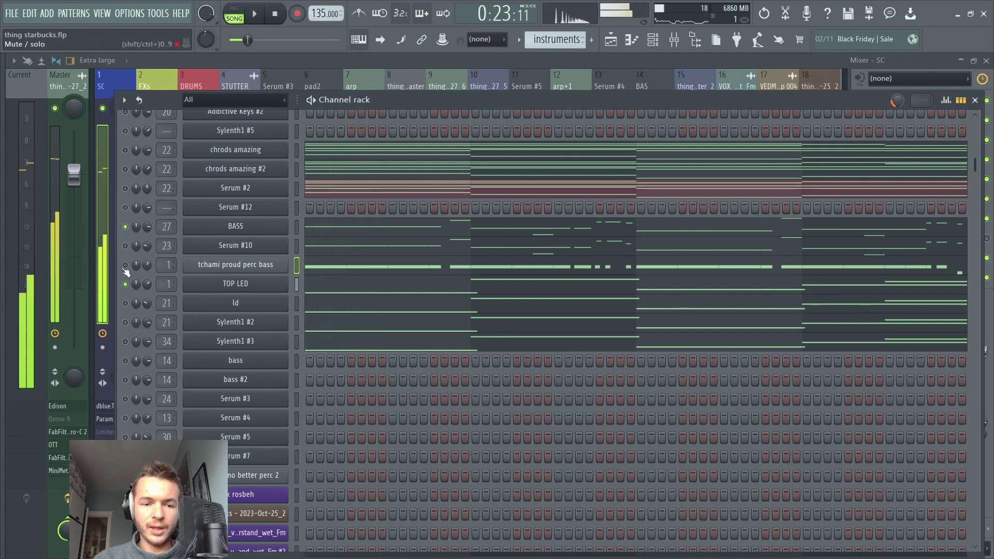
left_click(125, 264)
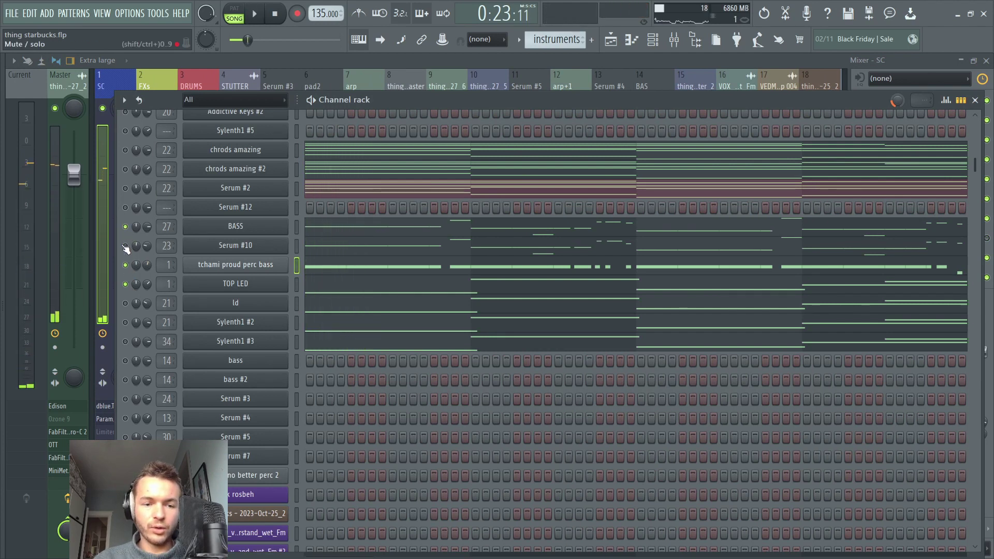
left_click(125, 284)
key("space")
key("space")
left_click(125, 188)
left_click(124, 150)
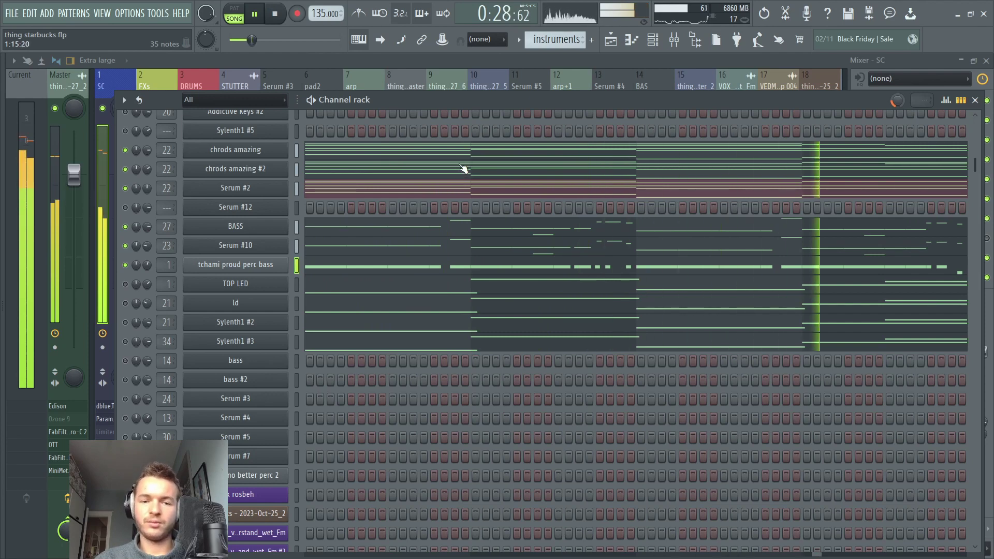
key("space")
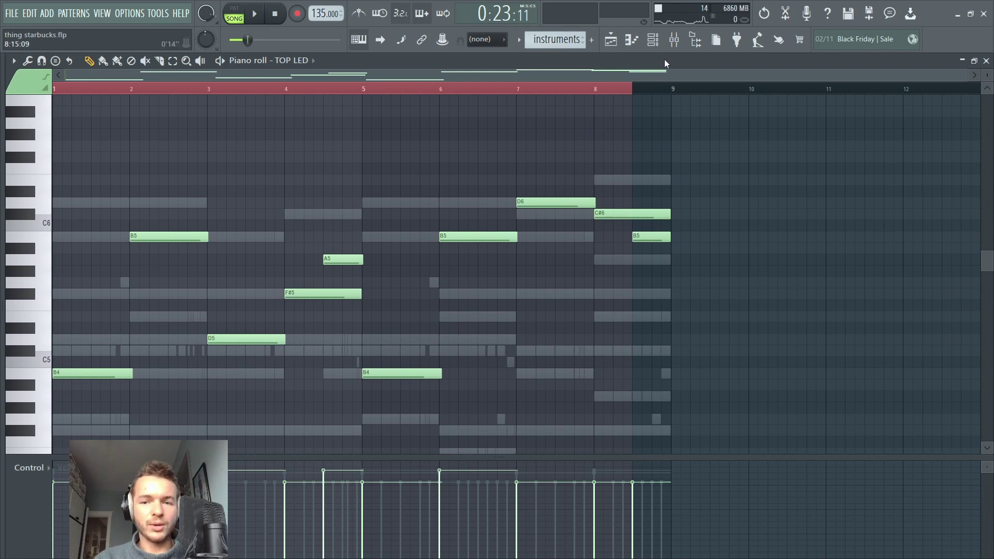
Step: Return from the TOP LED notes to the channel list, play TOP LED soloed, and briefly view its Serum instrument
left_click(648, 44)
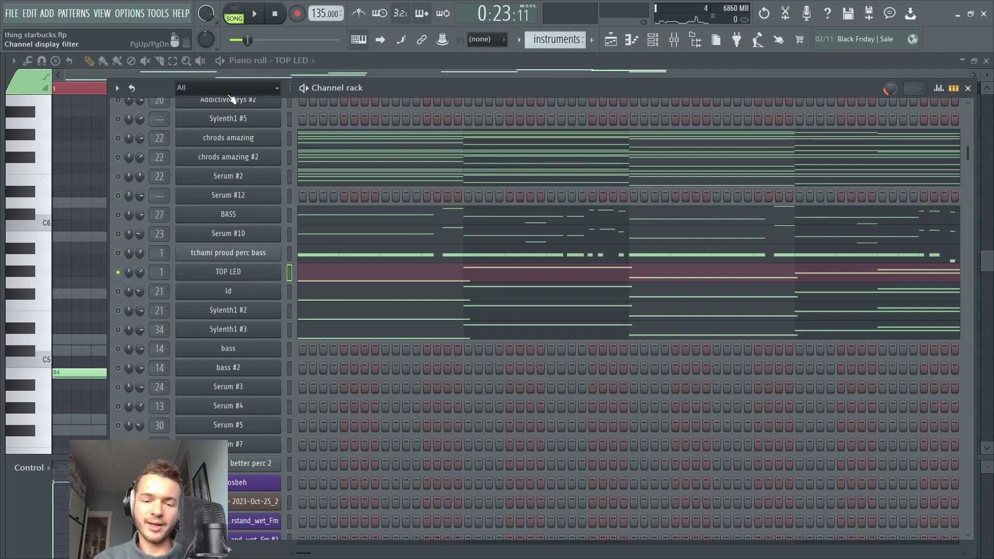
key("space")
key("space")
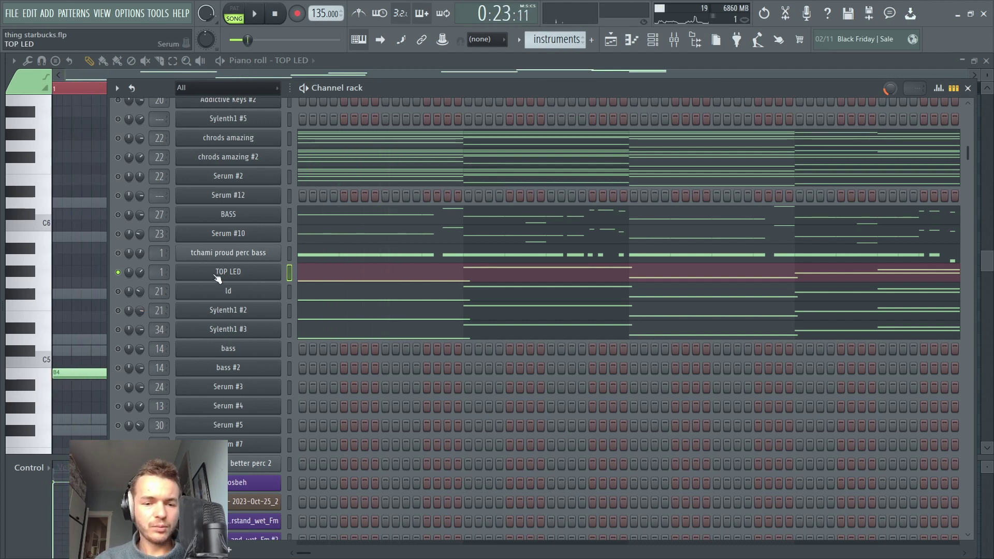
left_click(217, 277)
left_click(575, 138)
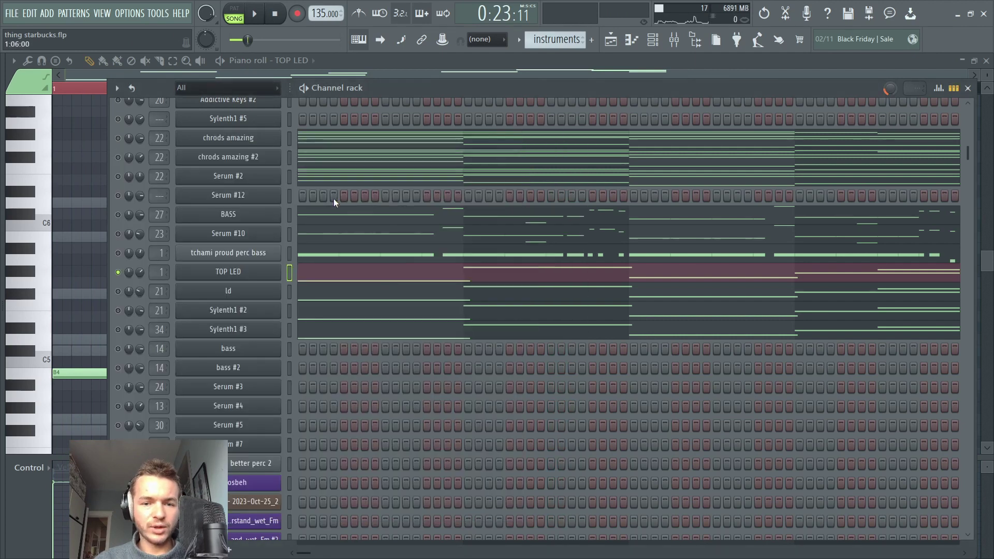
Step: Audition the ld, Sylenth1 #2 and Sylenth1 #3 lead layers by toggling them, and briefly toggle the chrods amazing channel
left_click(118, 291)
key("space")
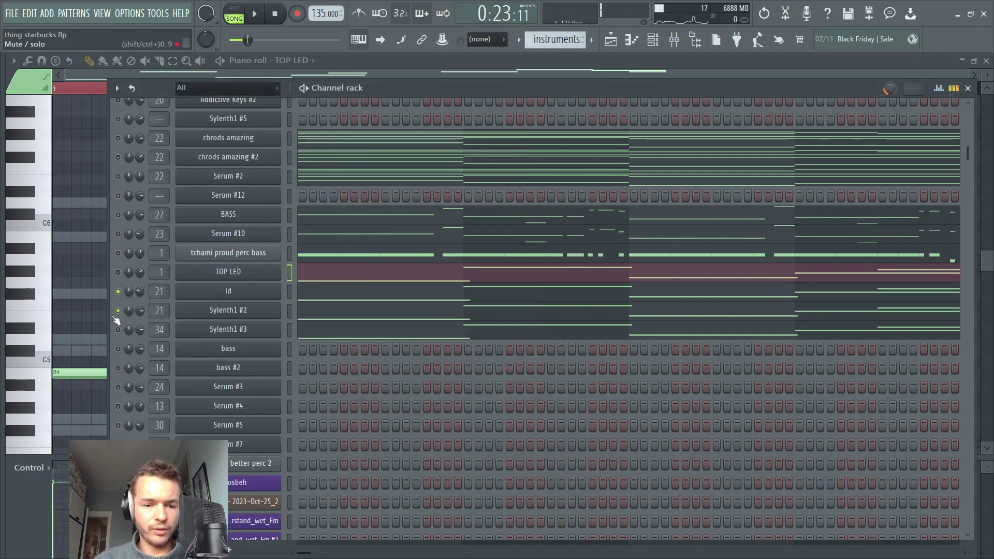
left_click(118, 330)
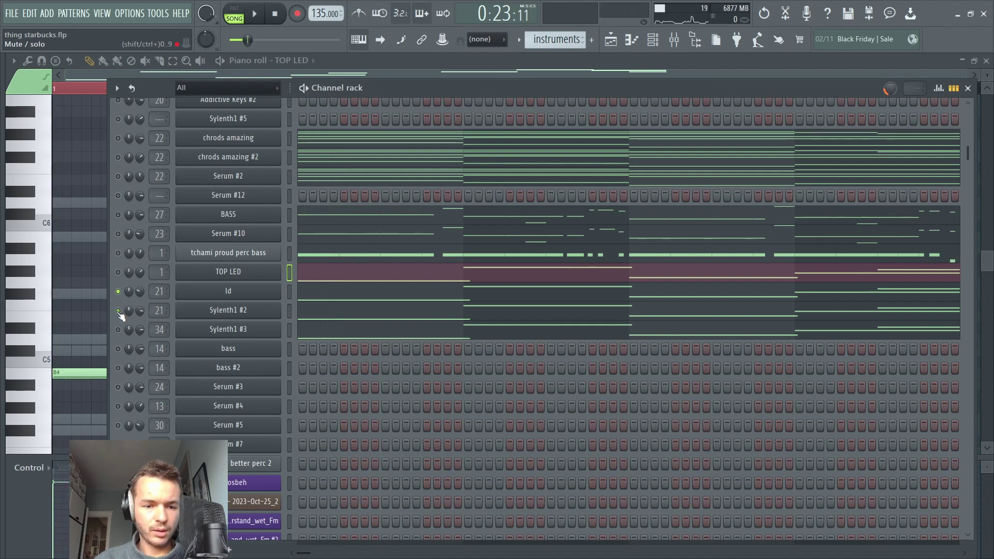
key("space")
key("space")
key("space")
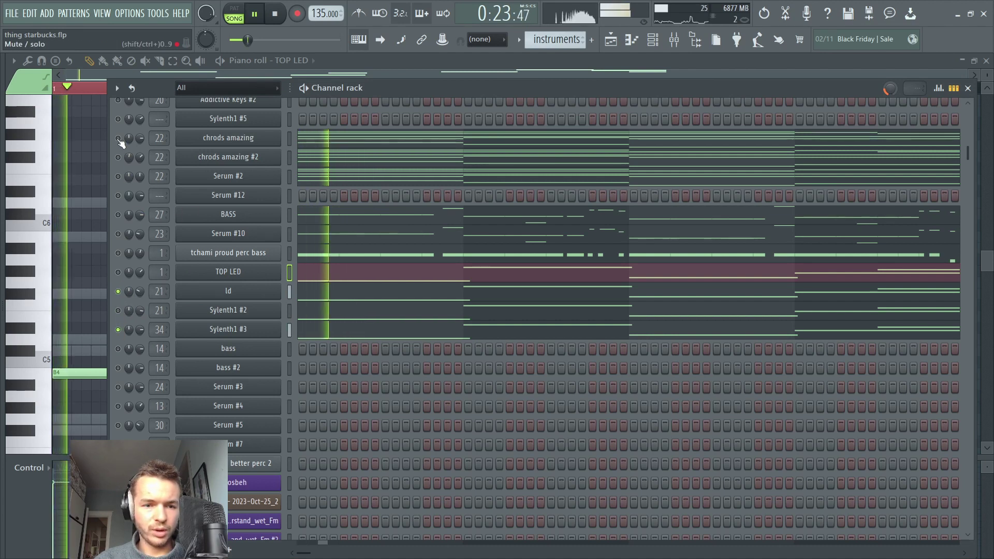
left_click(118, 138)
key("space")
left_click(118, 138)
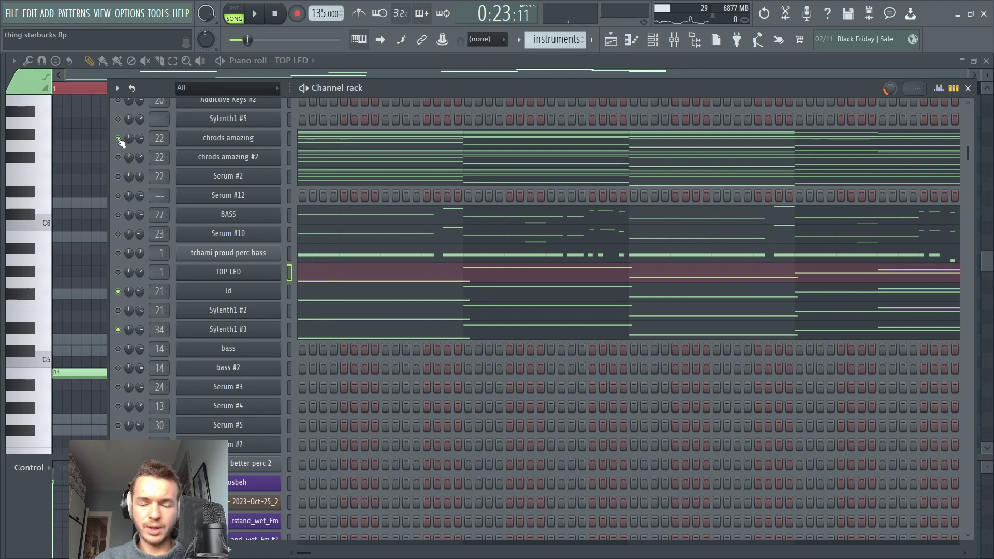
Step: Play the ld and Sylenth1 #3 channels together while examining the ld melody notes in the piano roll
key("space")
left_click(326, 291)
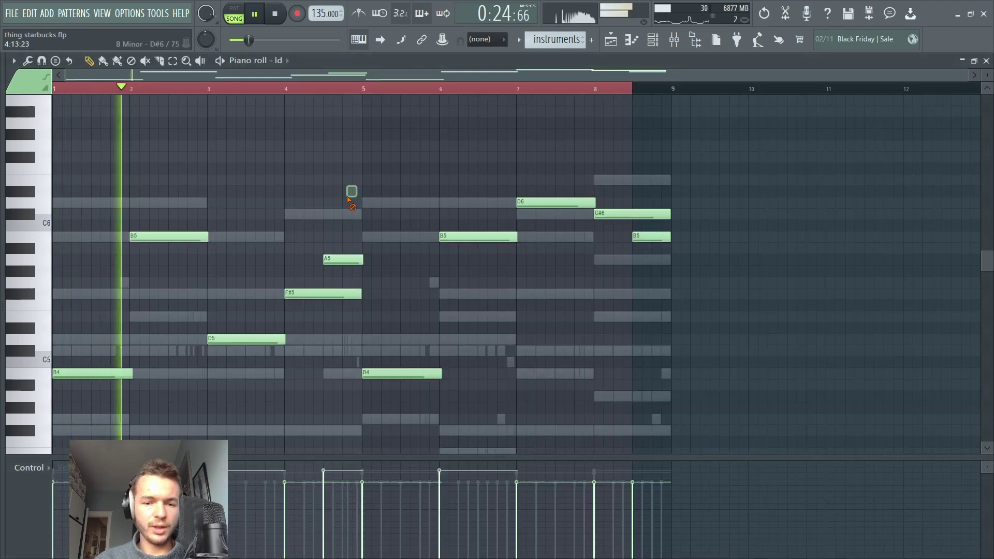
scroll(351, 199, "down", 3)
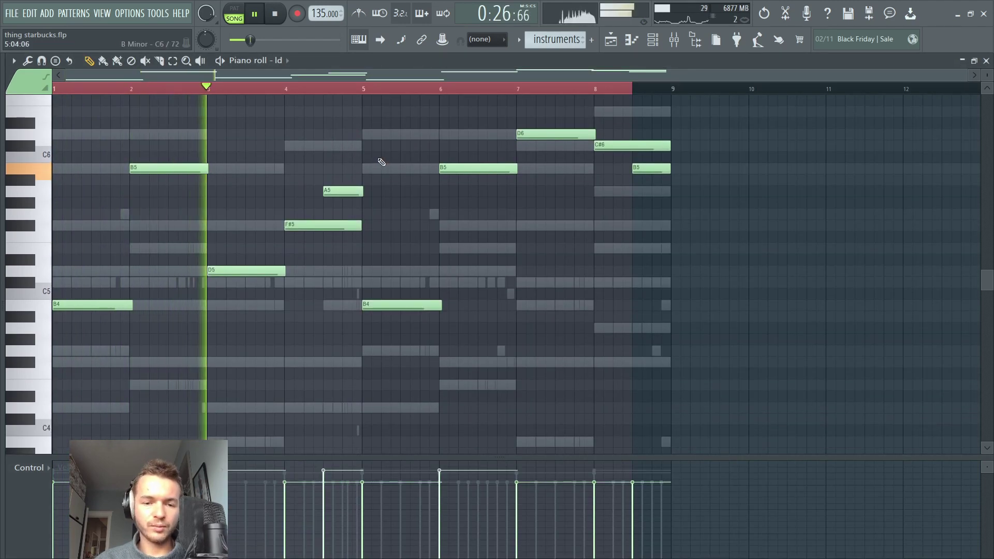
left_click(661, 41)
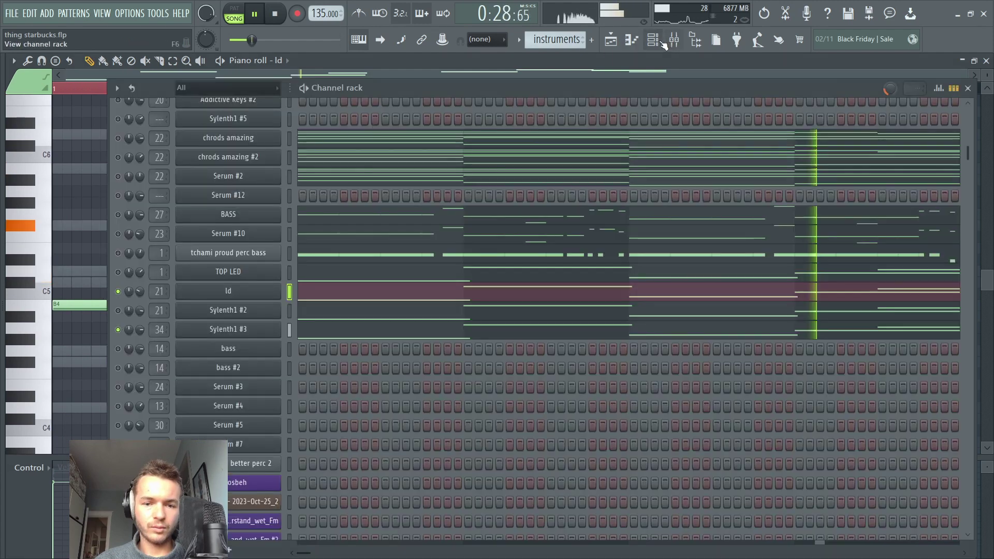
key("space")
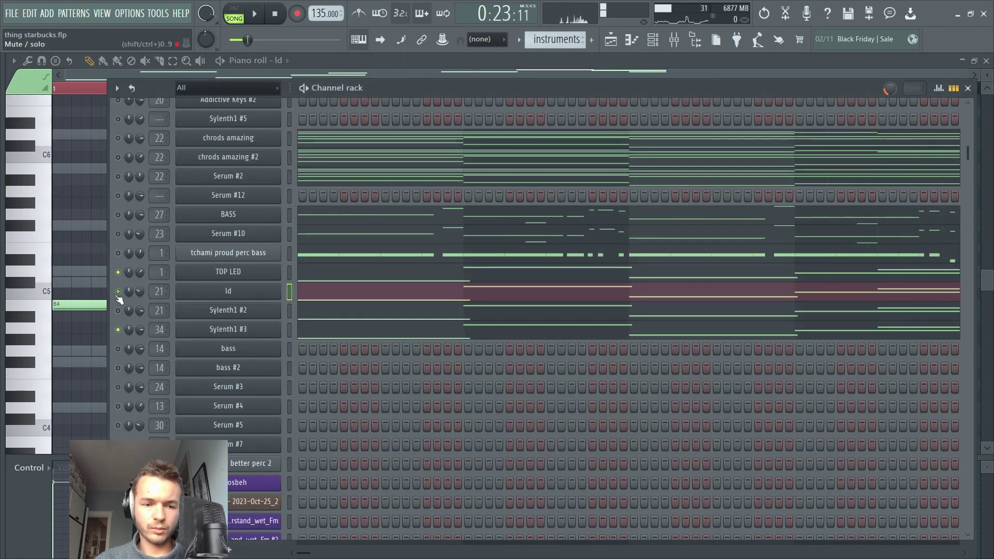
Step: Play the TOP LED lead with its Serum instrument open, examine its oscillator and effects settings, and close the instrument
key("space")
left_click(220, 270)
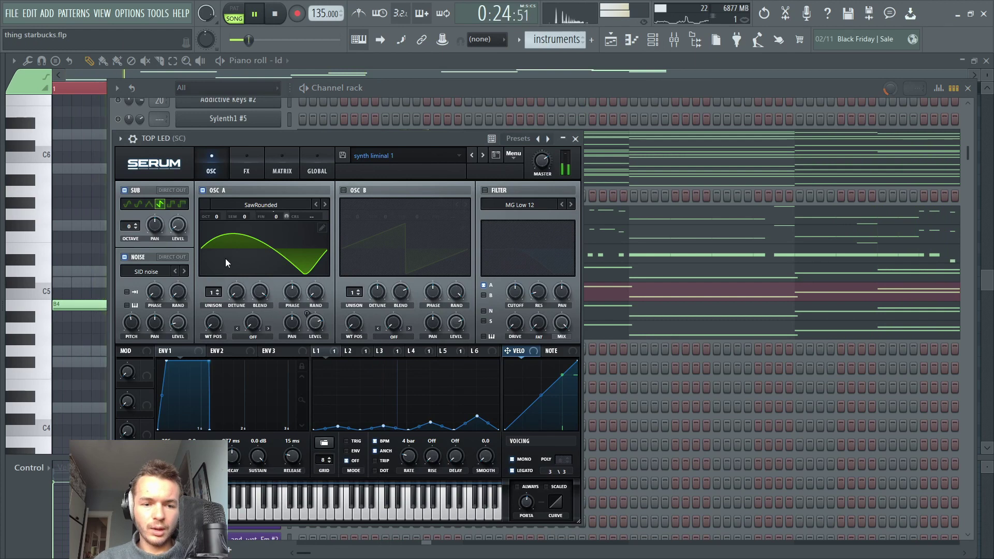
left_click_drag(284, 137, 320, 117)
key("space")
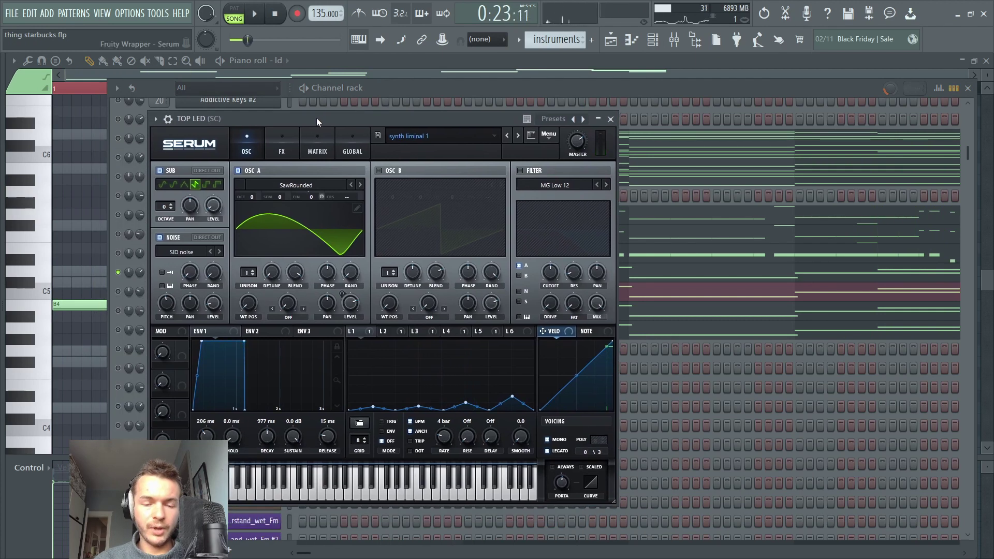
left_click(278, 142)
left_click(246, 148)
left_click_drag(401, 117, 574, 106)
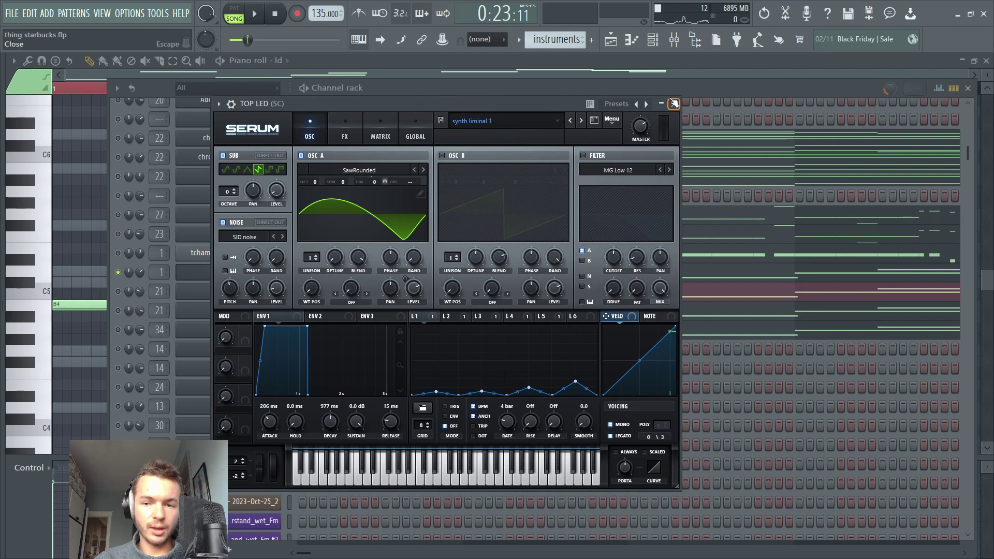
left_click(674, 104)
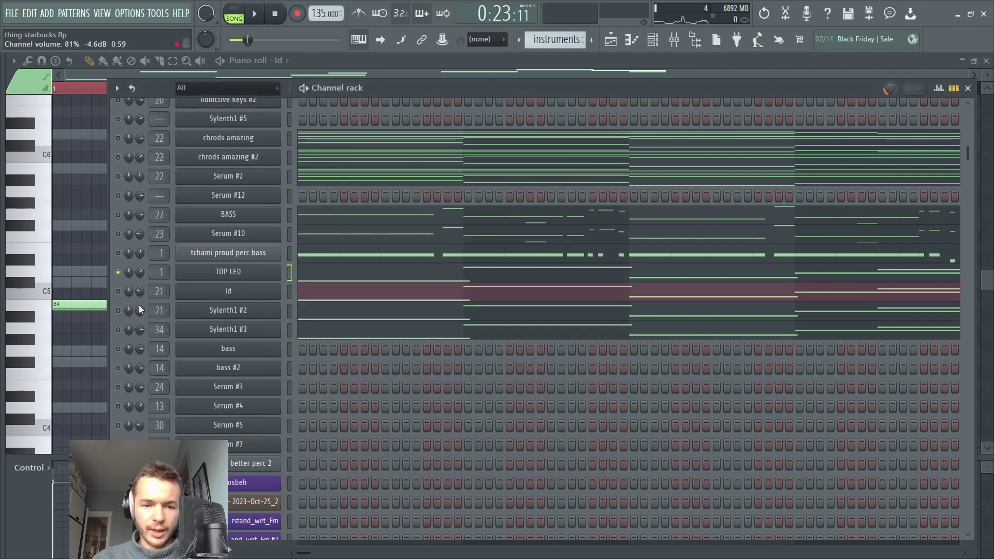
Step: Play the TOP LED, ld, Sylenth1 #2 and Sylenth1 #3 lead channels layered together
left_click(118, 330)
key("space")
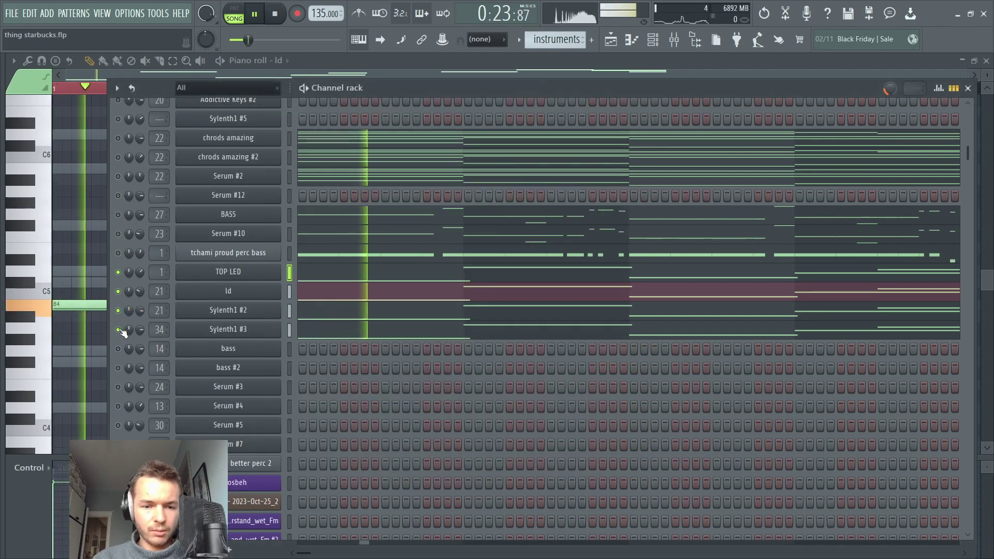
key("space")
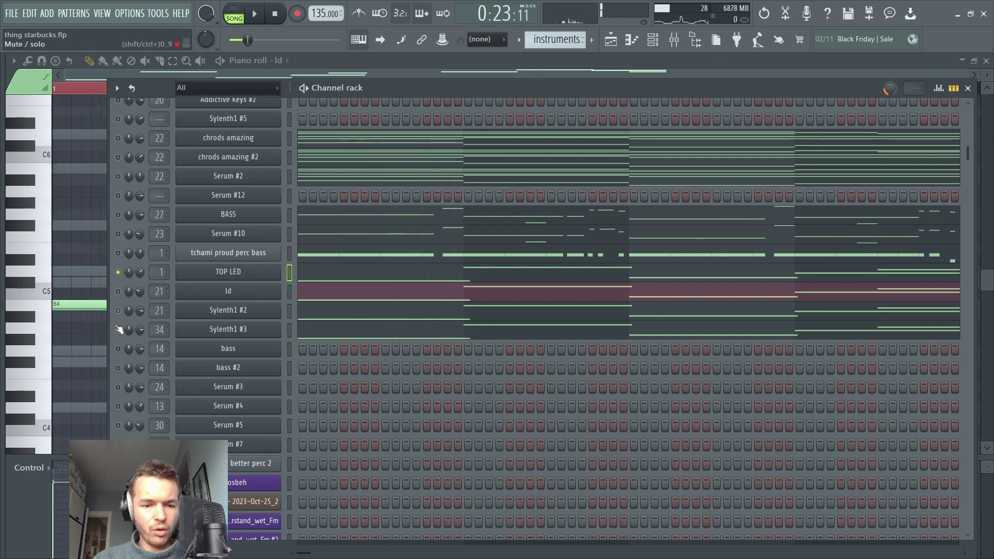
Step: Play the ld channel soloed with its Serum instrument open, and examine its oscillators and its Distortion and EQ effects
key("space")
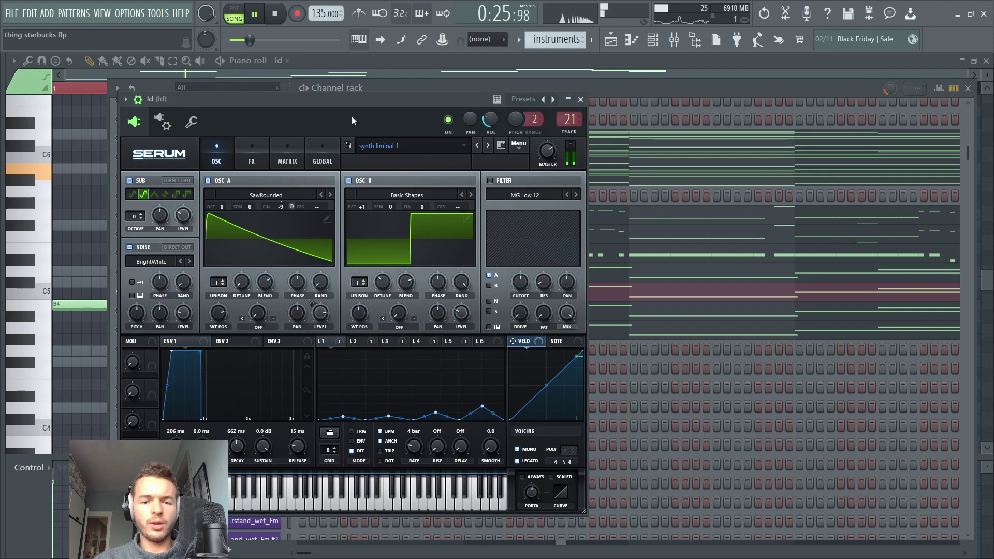
left_click_drag(352, 121, 417, 118)
key("space")
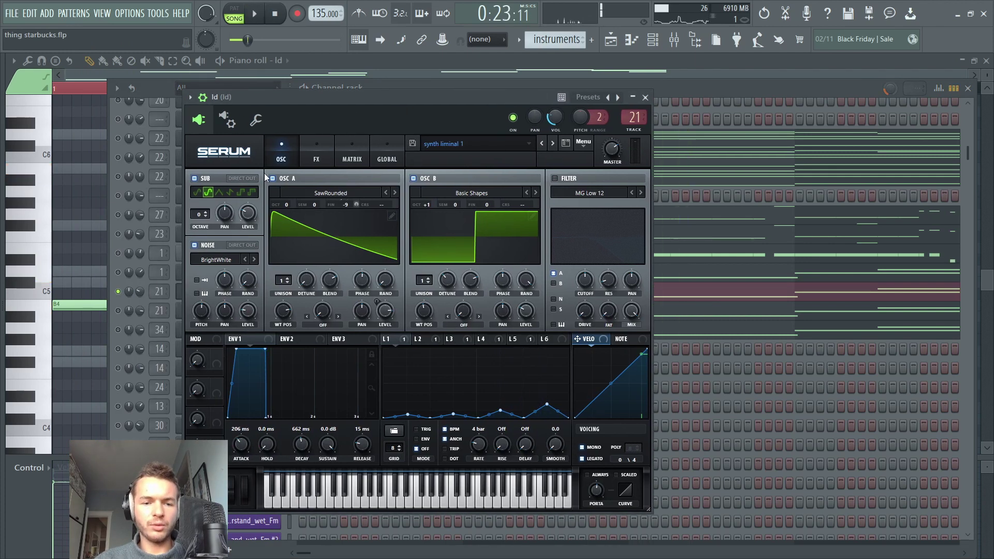
left_click(322, 160)
left_click(290, 161)
left_click(313, 162)
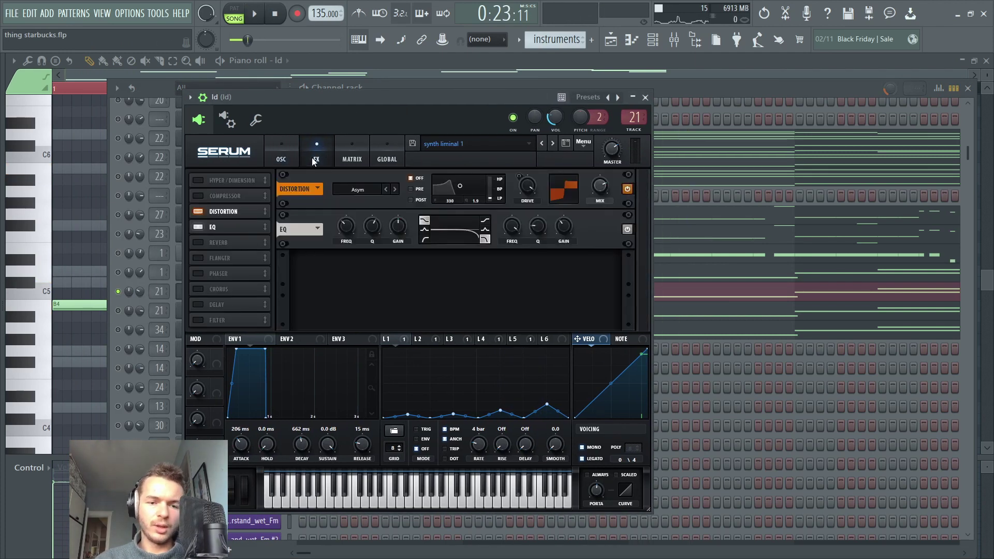
left_click(294, 157)
Step: Play the ld sound while toggling its Distortion effect, and close the instrument
key("space")
left_click(318, 158)
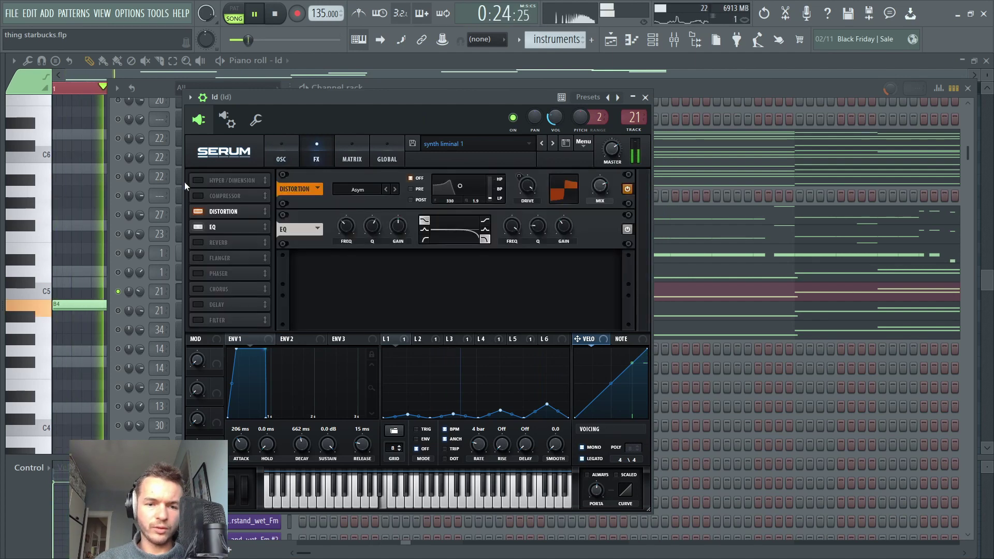
left_click(199, 211)
left_click(133, 320)
key("space")
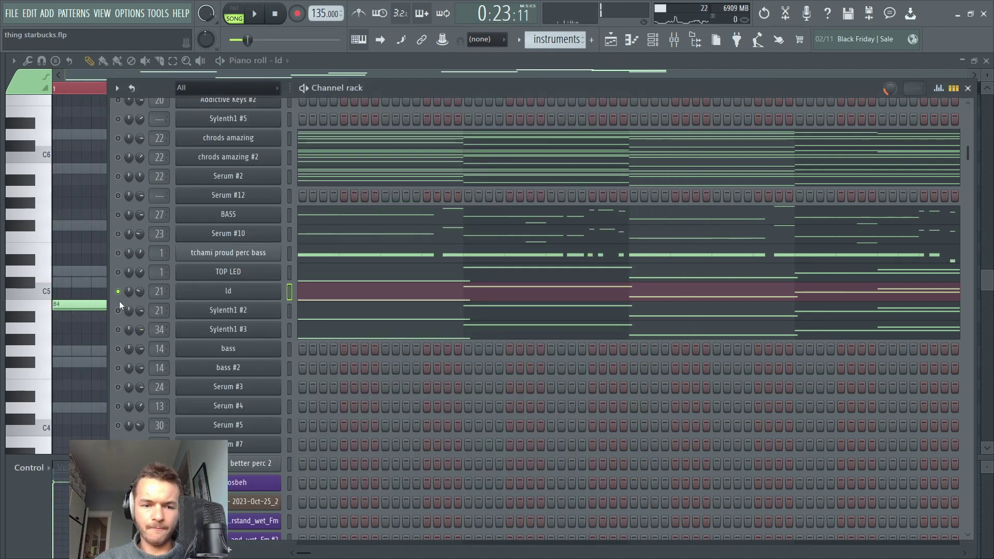
Step: Play the Sylenth1 #2 channel on its own, examine its Sylenth1 settings, and close the instrument
key("space")
left_click(228, 311)
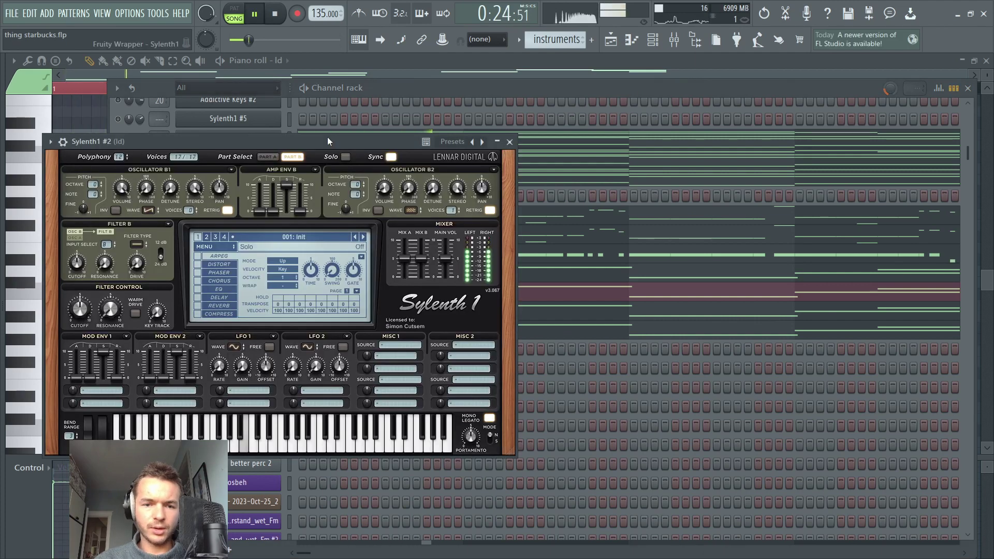
left_click_drag(327, 139, 474, 141)
key("space")
left_click(657, 141)
key("space")
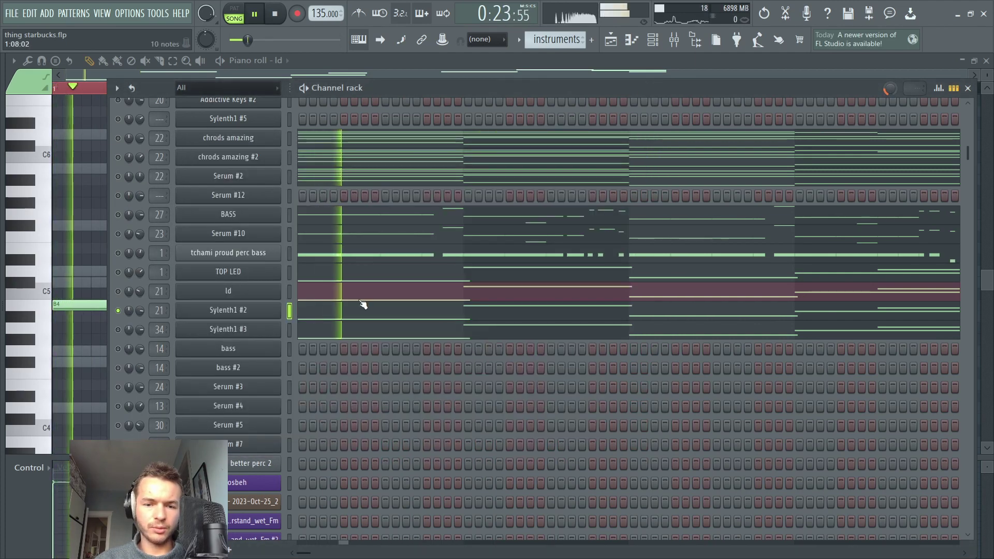
Step: Solo the Sylenth1 #3 channel during playback and open its instrument to examine the oscillator settings
right_click(118, 330)
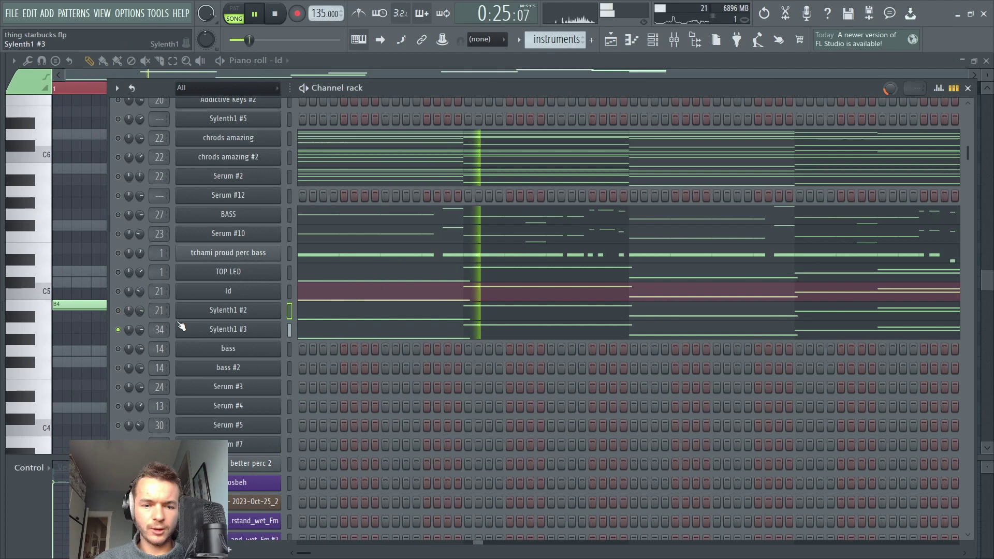
left_click(213, 328)
left_click_drag(287, 174, 453, 147)
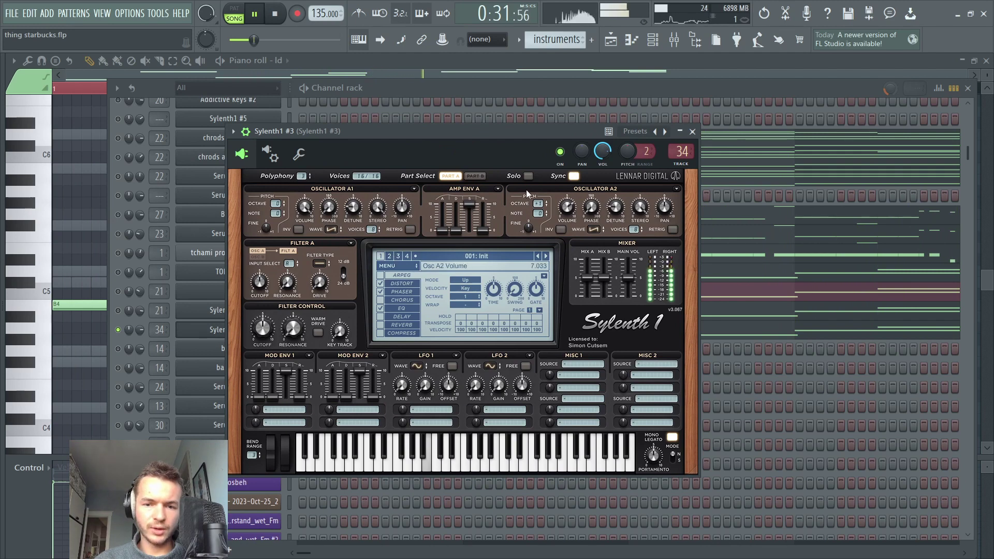
Step: Check Part B of the Sylenth1 #3 instrument and return to Part A
left_click(475, 176)
left_click(451, 176)
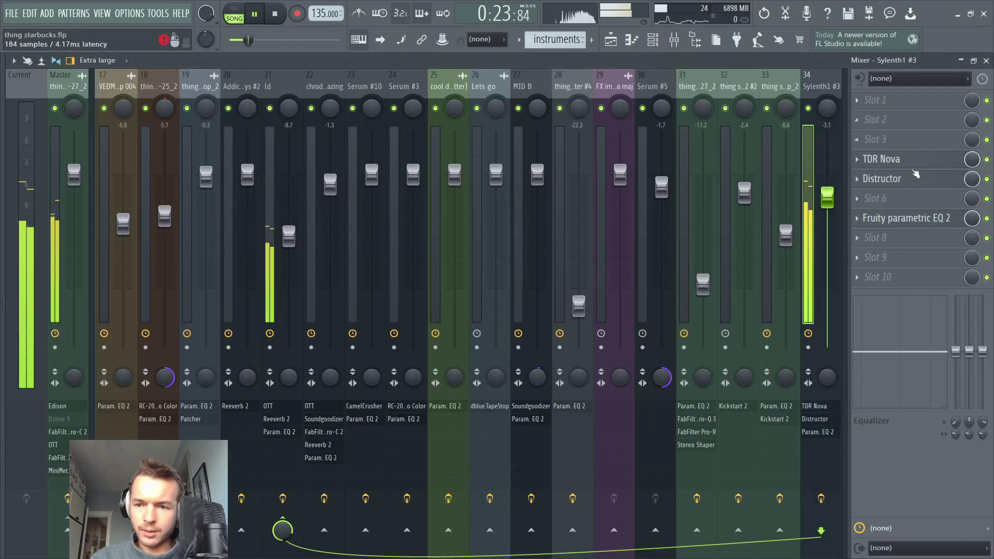
Step: Find the Sylenth1 #3 mixer track and compare its sound with all its effects bypassed and enabled during playback
scroll(781, 150, "down", 10)
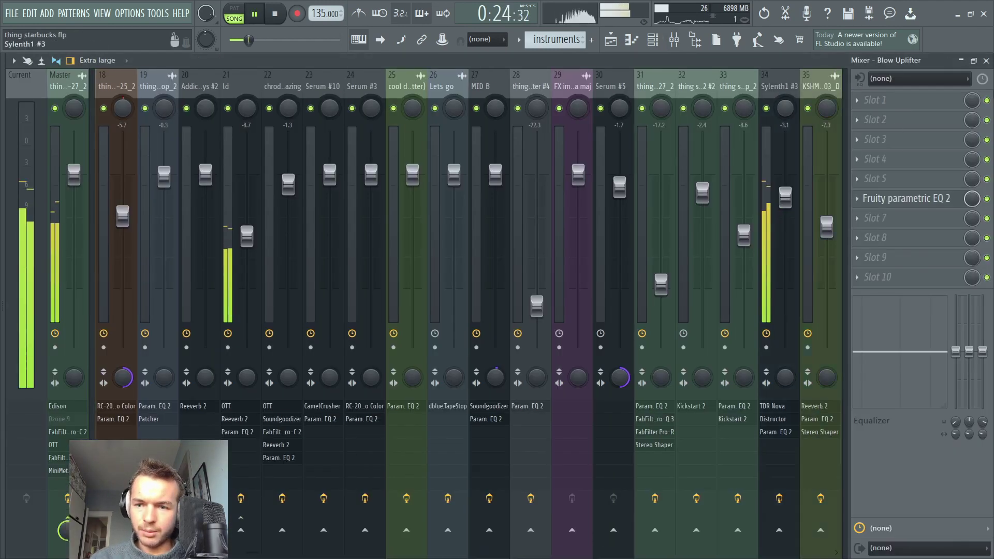
scroll(751, 140, "up", 10)
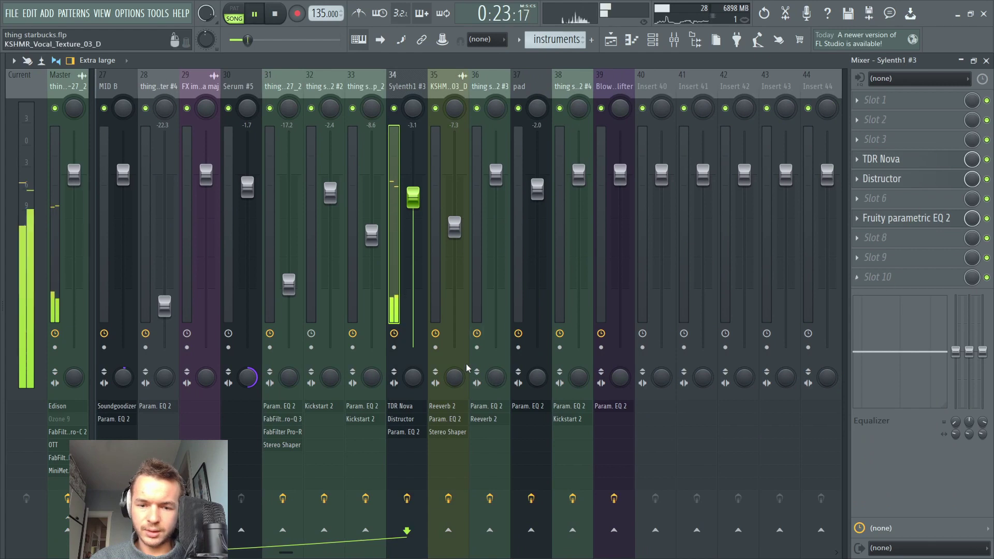
left_click(408, 499)
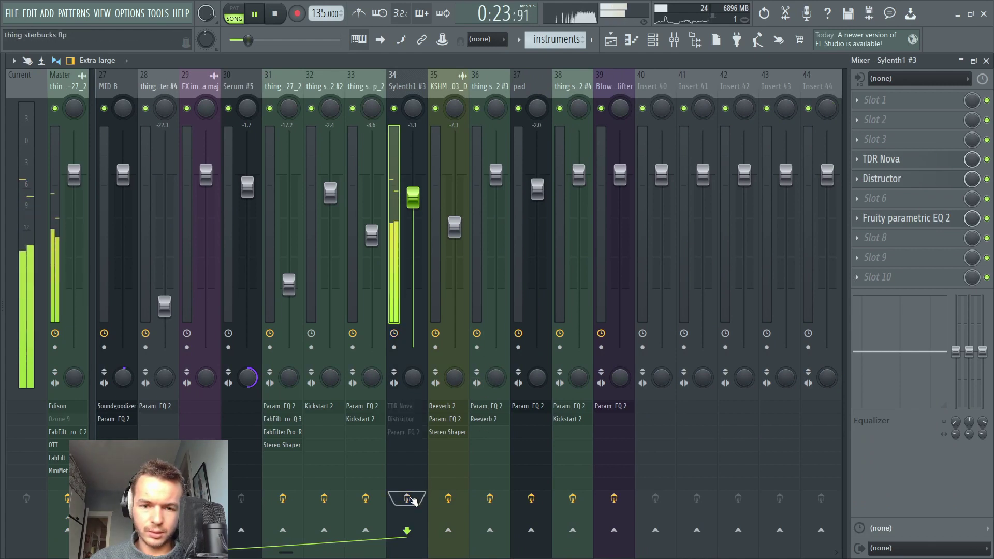
left_click(408, 498)
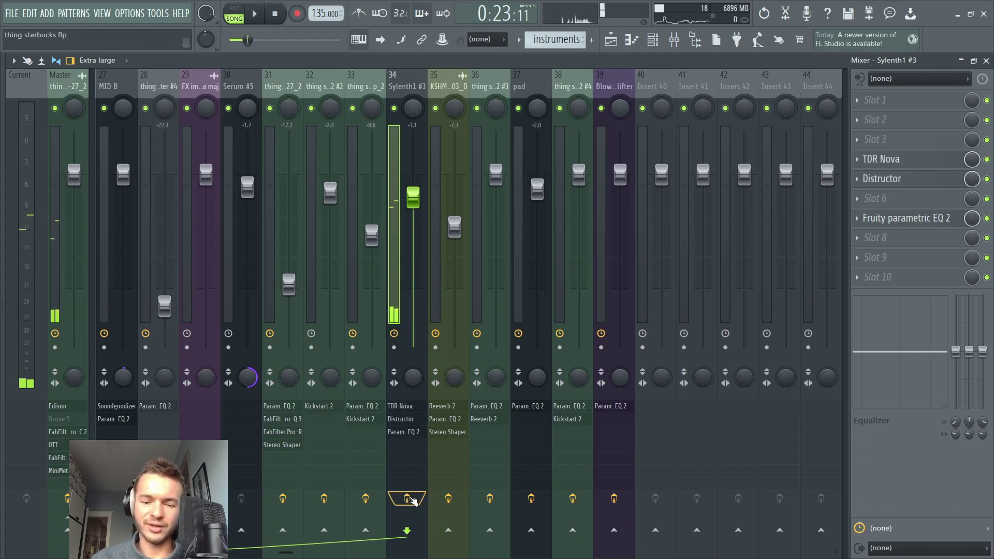
Step: Bypass Distructor and Fruity parametric EQ 2 on the Sylenth1 #3 track and examine the TDR Nova settings, listening to its effect
left_click(986, 179)
left_click(986, 218)
key("space")
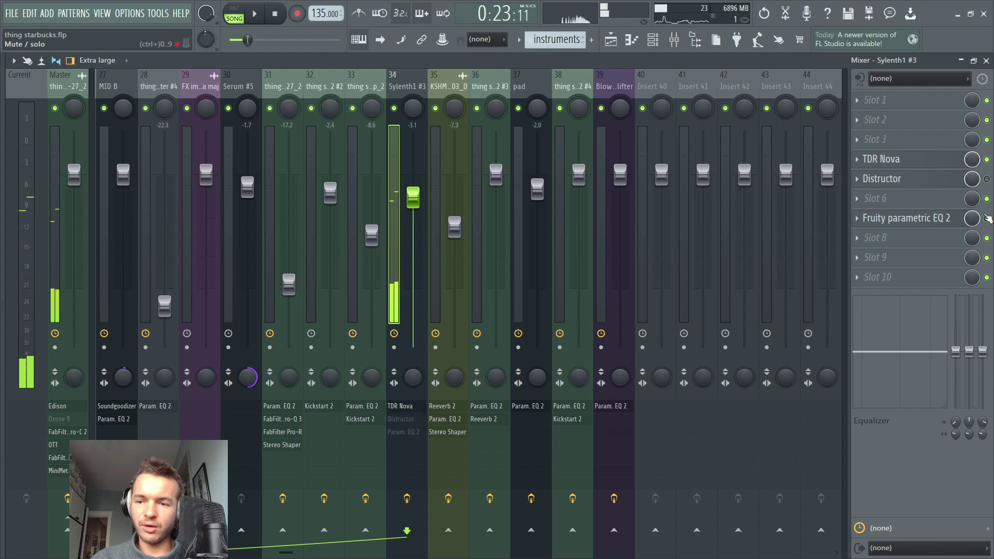
left_click(906, 160)
left_click_drag(390, 118, 453, 101)
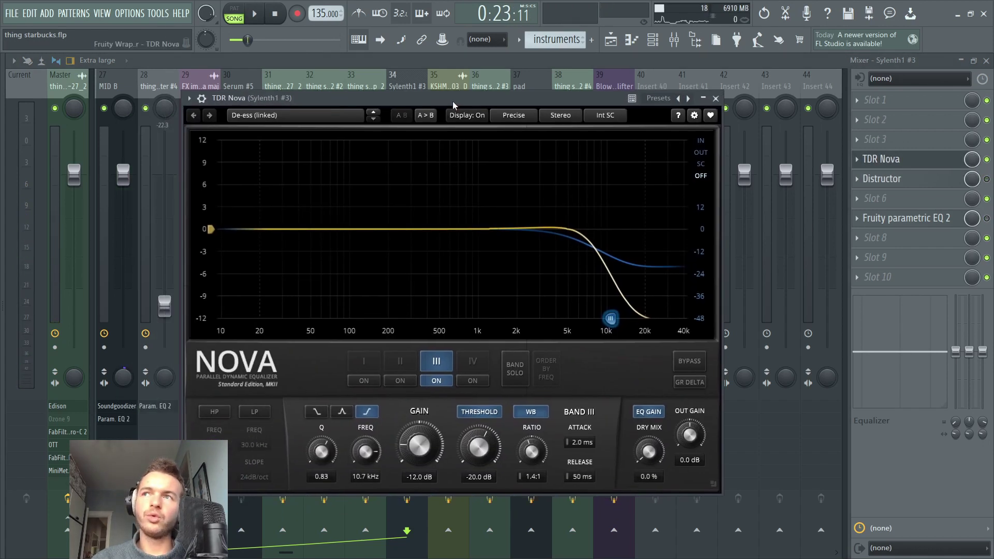
left_click_drag(452, 101, 455, 99)
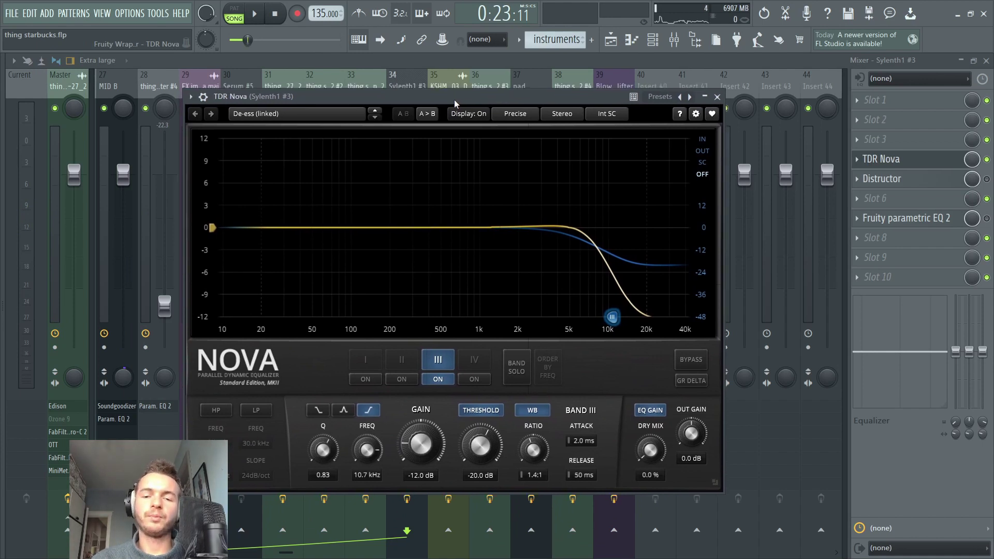
key("space")
key("space")
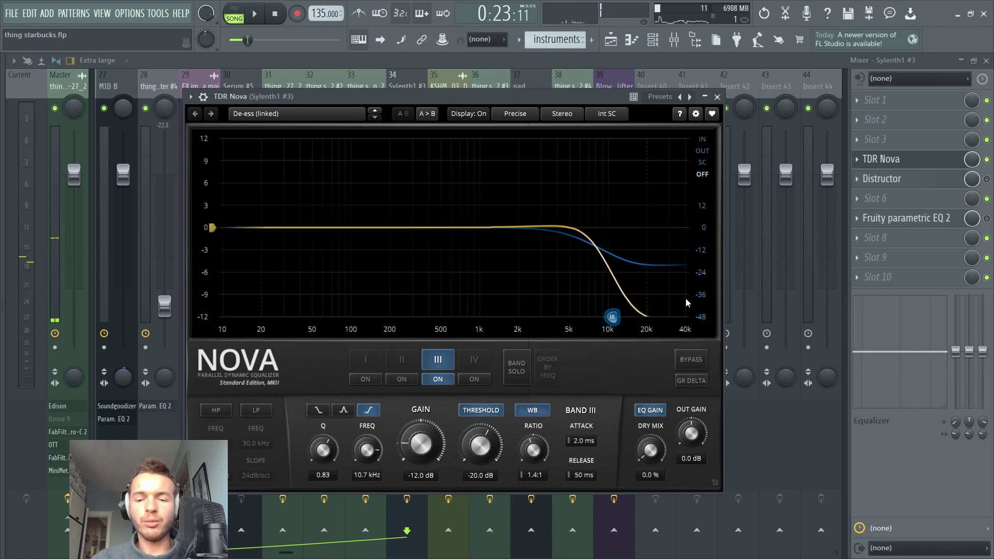
mouse_move(440, 98)
left_mouse_down()
mouse_move(467, 91)
mouse_move(452, 103)
left_mouse_up()
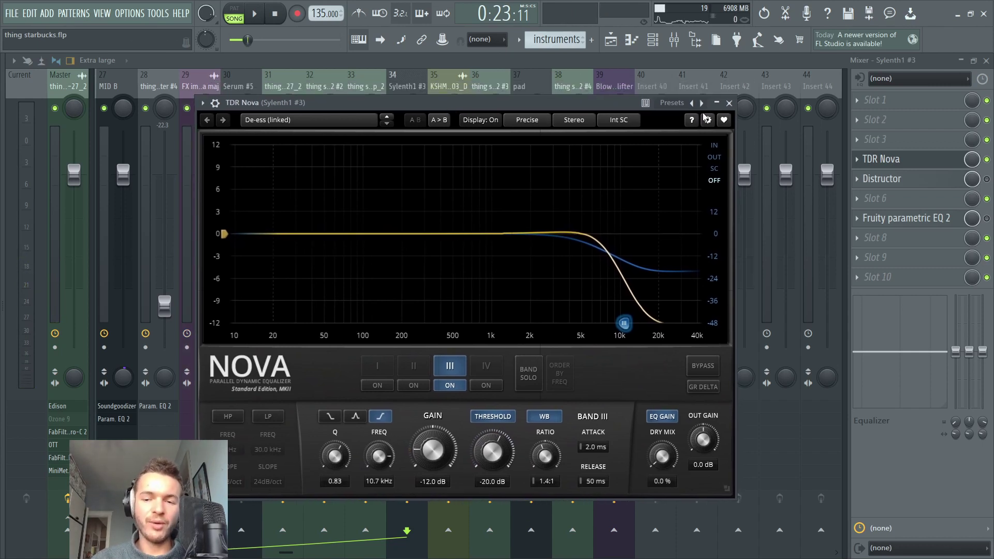
key("space")
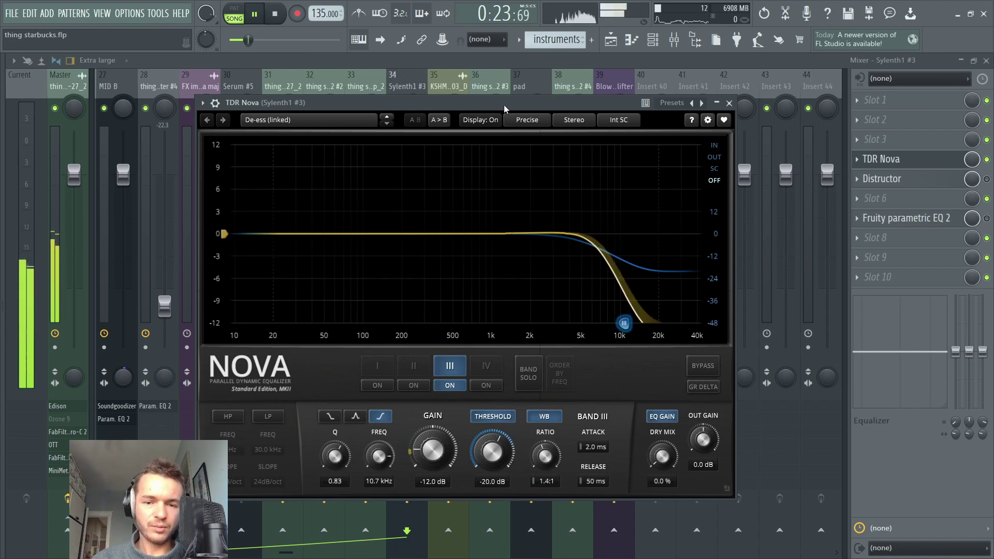
Step: Look through the TDR Nova preset list, keep De-ess (linked), and close the plugin
left_click(357, 120)
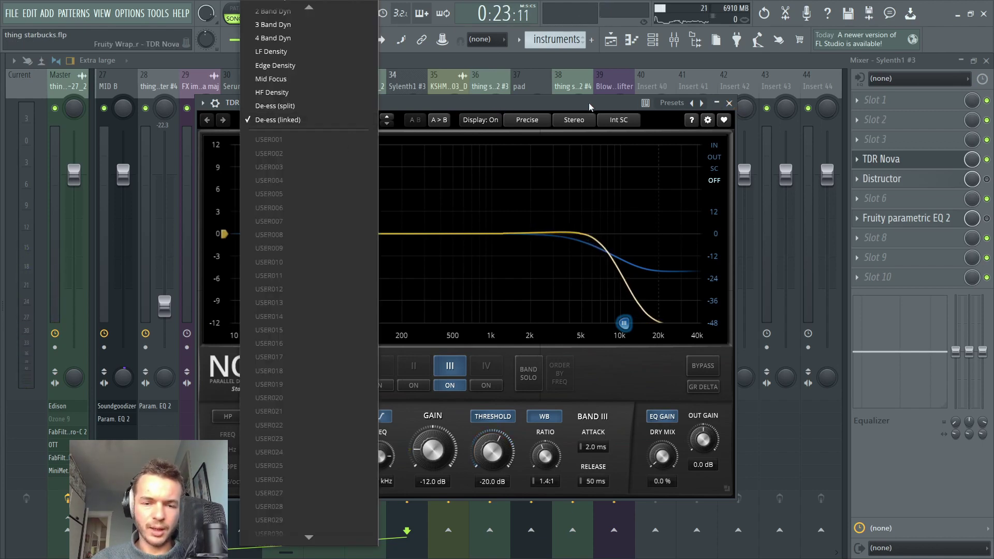
left_click_drag(589, 106, 624, 105)
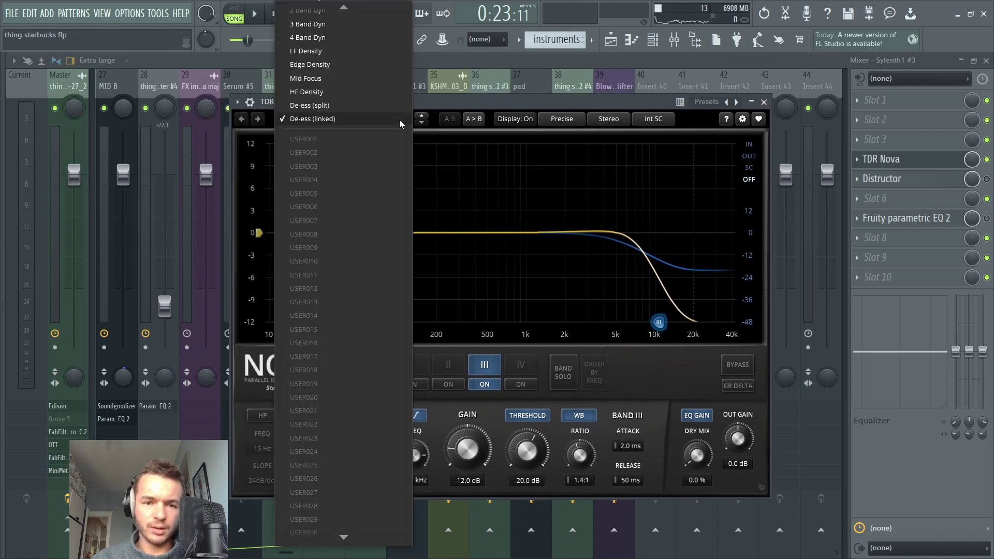
left_click(399, 119)
left_click_drag(428, 106, 388, 105)
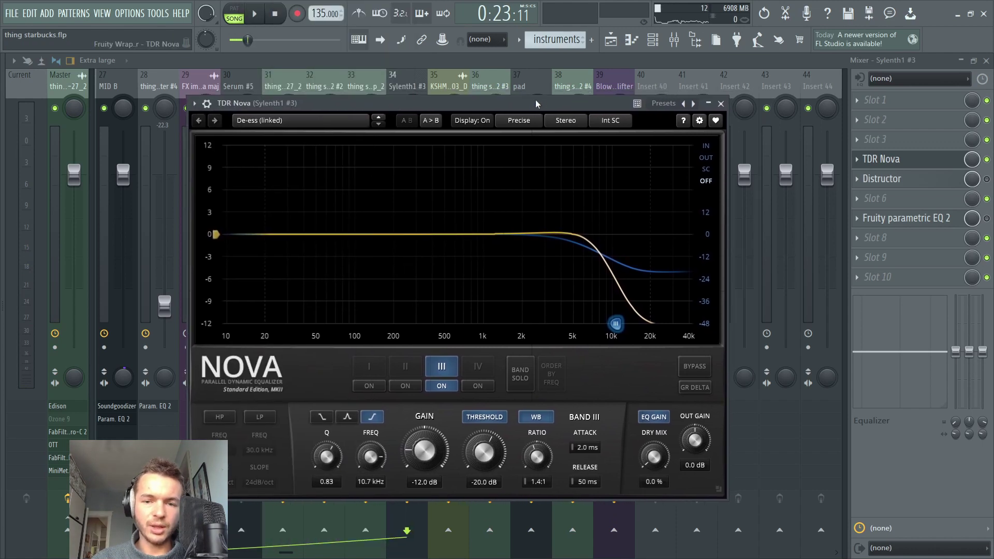
left_click_drag(535, 102, 535, 102)
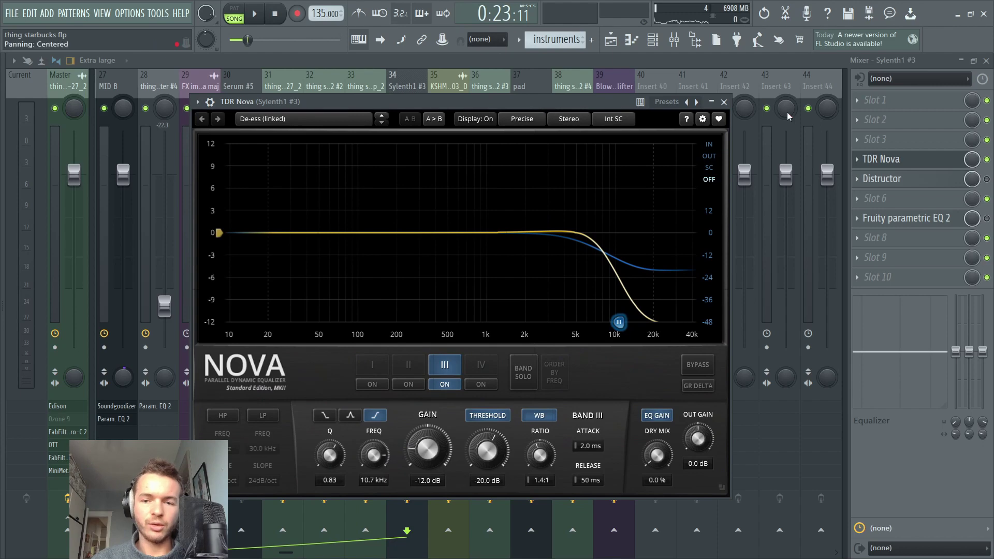
left_click(726, 102)
Step: Play Sylenth1 #3 with Distructor enabled, examine its Distortion, Chorus and Speaker modules, and close the plugin
key("space")
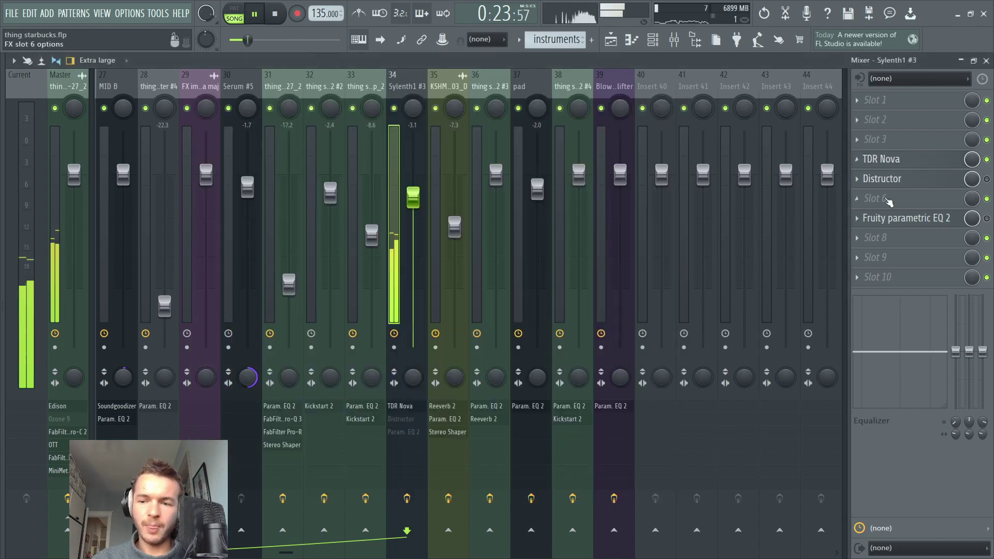
left_click(912, 184)
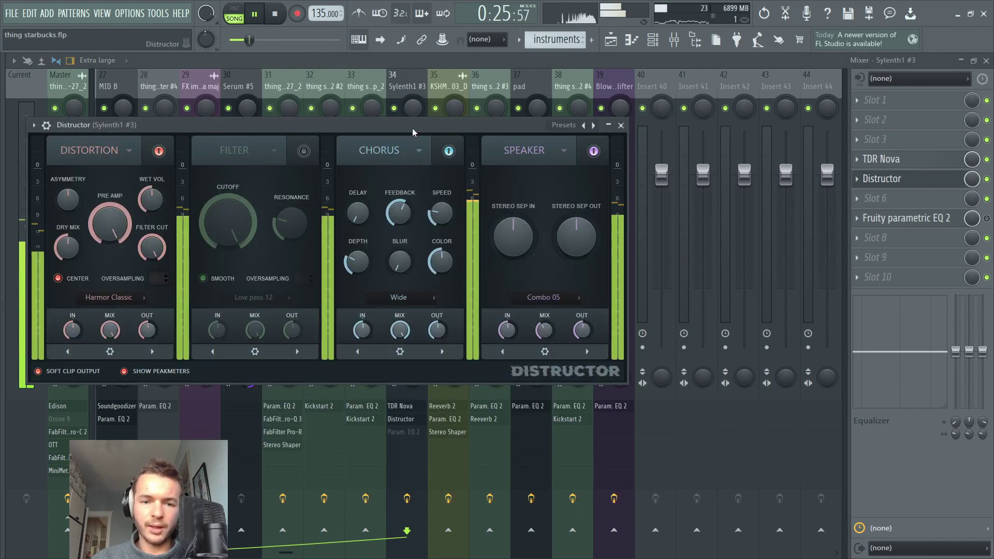
left_click_drag(412, 129, 518, 131)
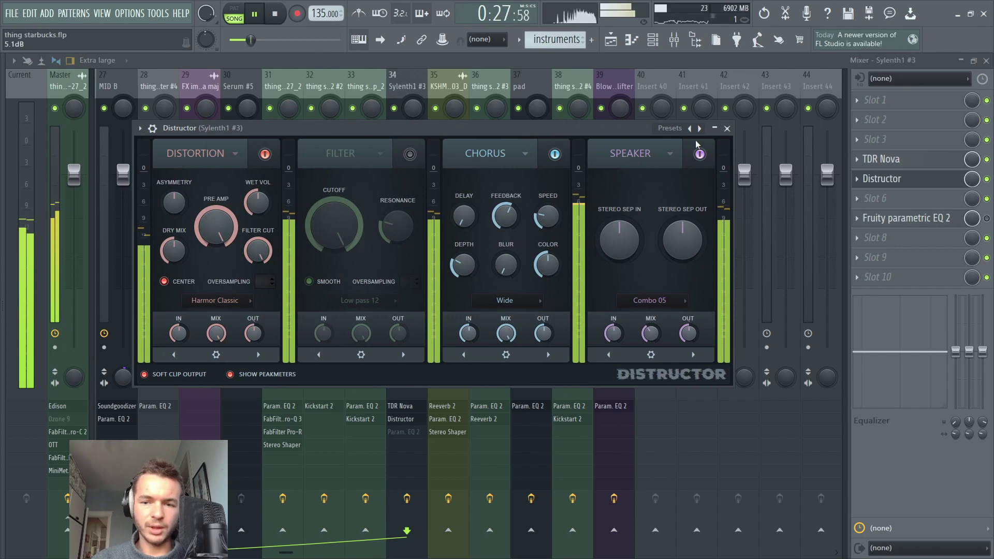
left_click(727, 128)
key("space")
Step: Re-enable Fruity parametric EQ 2 on the Sylenth1 #3 track and inspect its curve while listening to the sound
left_click(986, 218)
left_click(911, 218)
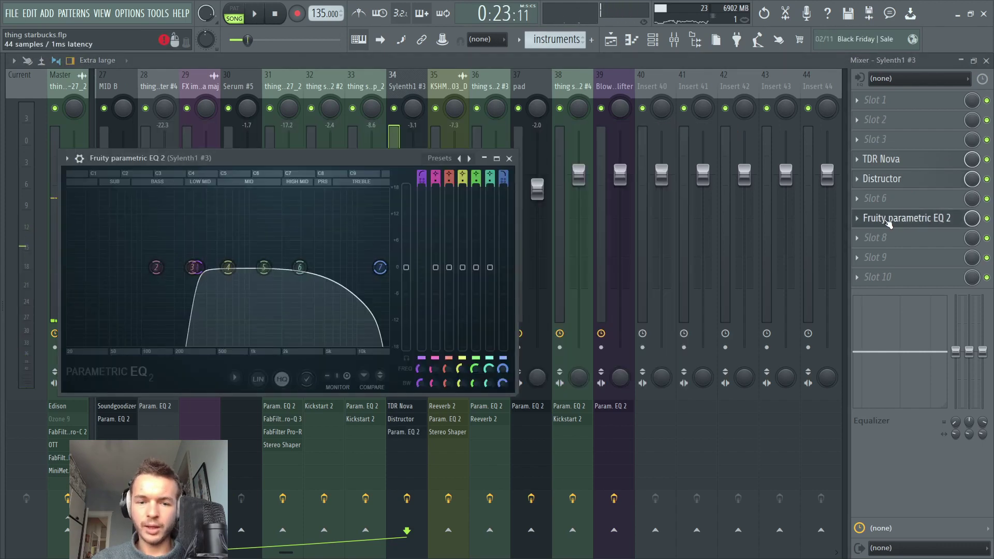
key("space")
left_click(509, 158)
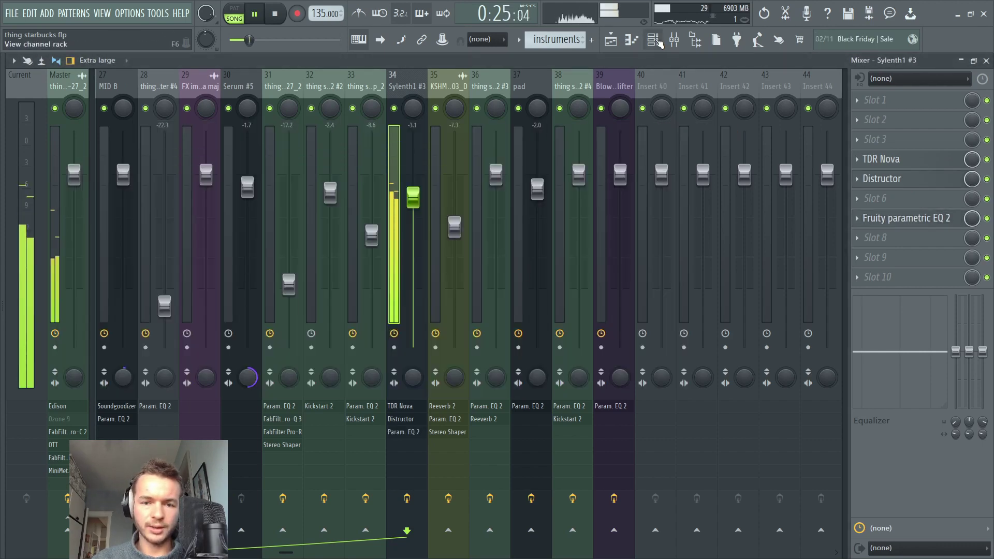
left_click(909, 218)
Step: Unsolo the Sylenth1 #3 channel in the channel rack and briefly play all the drop layers together
key("F6")
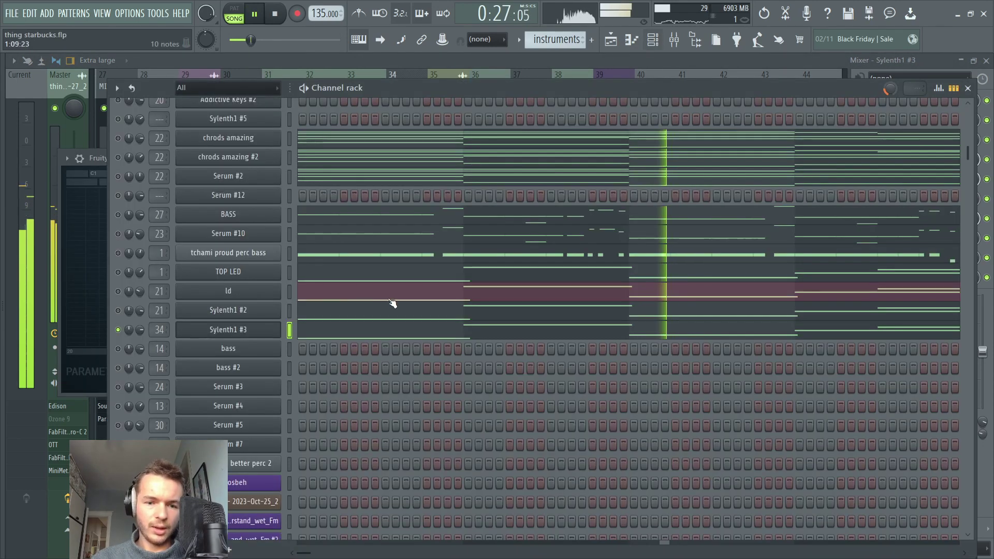
key("space")
right_click(117, 332)
left_click(210, 333)
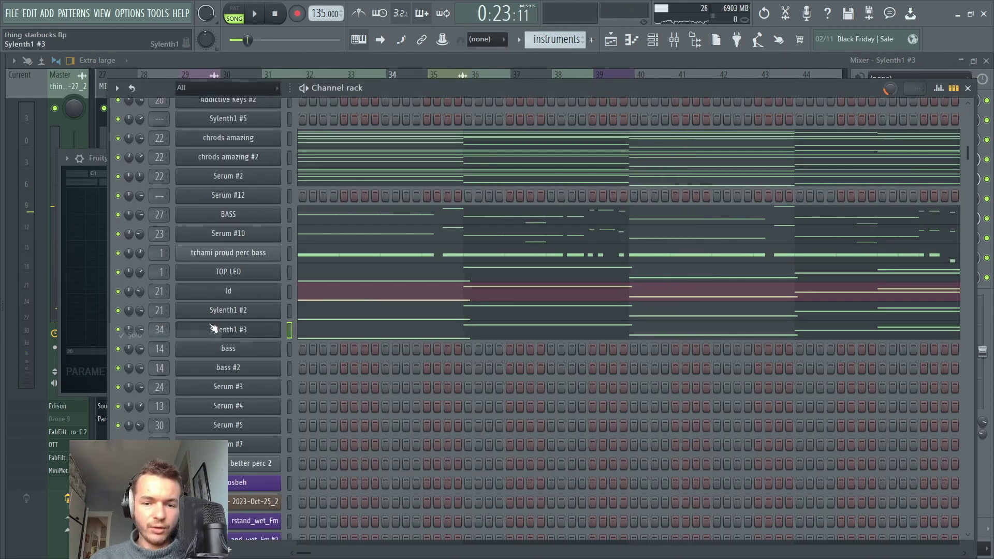
scroll(338, 284, "up", 5)
scroll(366, 257, "down", 7)
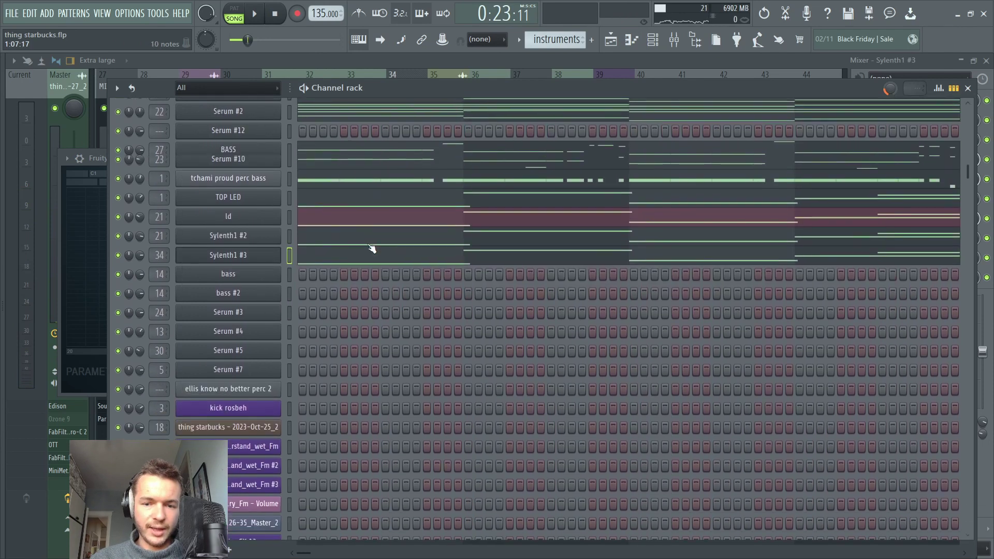
scroll(370, 248, "up", 4)
scroll(368, 240, "up", 1)
key("space")
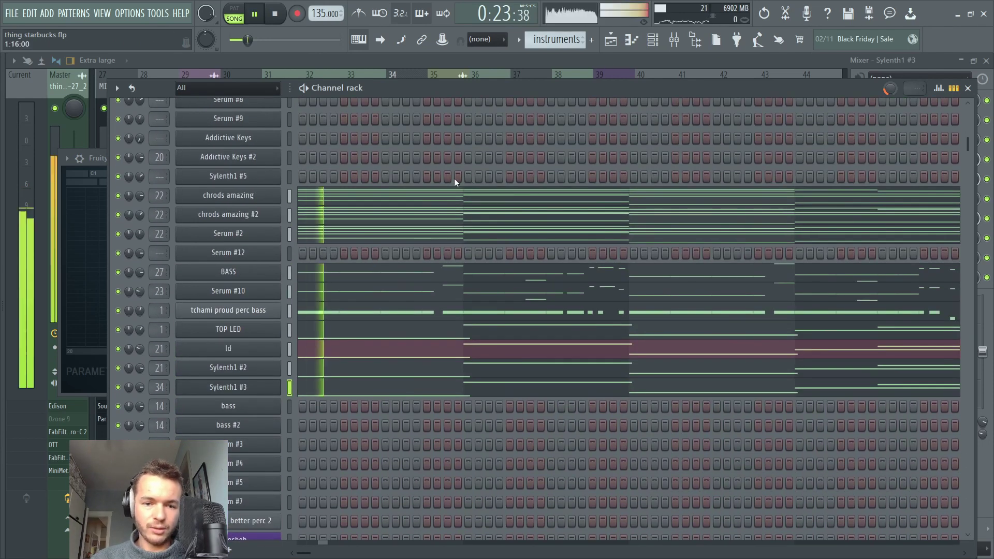
key("space")
Step: Switch to pattern mode and play the instruments pattern with all its chord, bass and lead layers
scroll(455, 179, "up", 6)
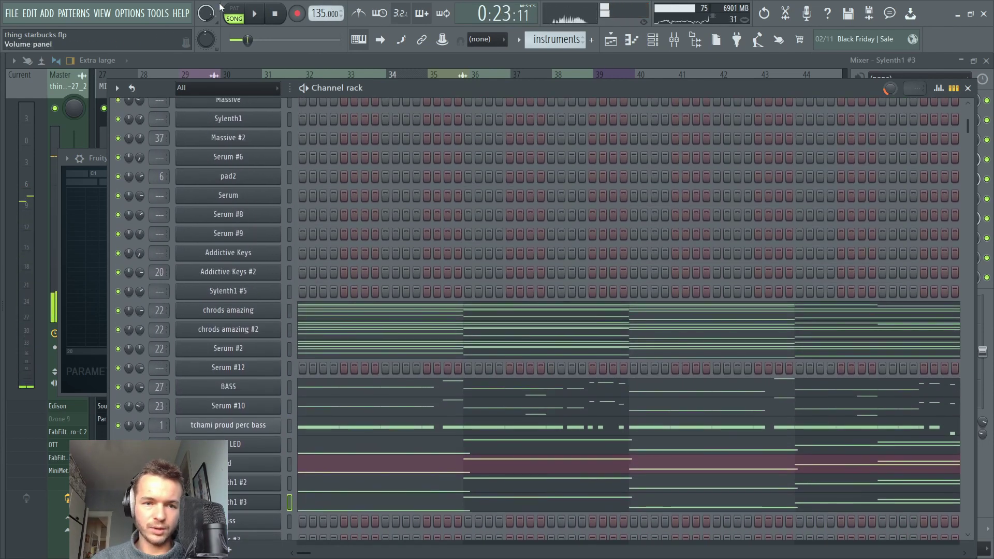
key("l")
scroll(445, 155, "down", 3)
key("space")
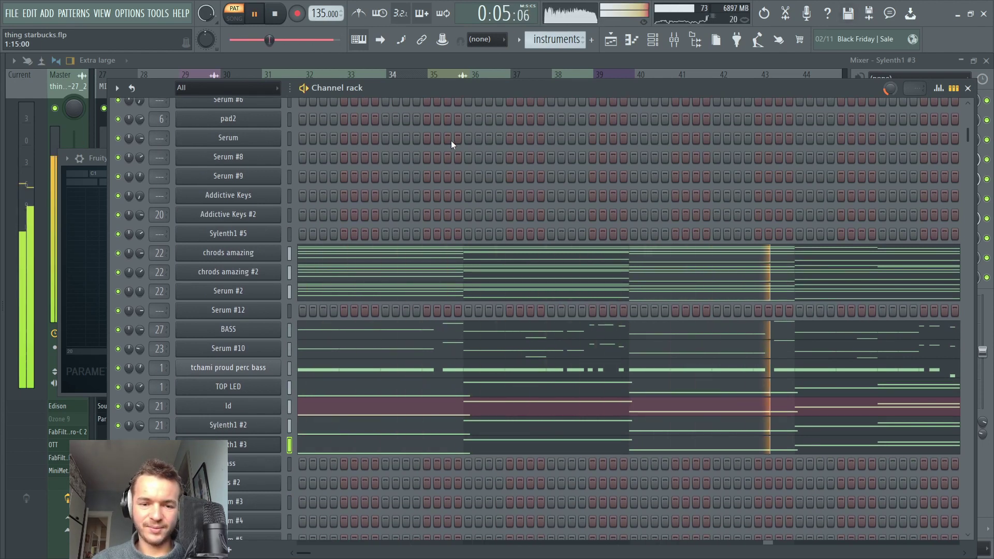
key("ctrl+s")
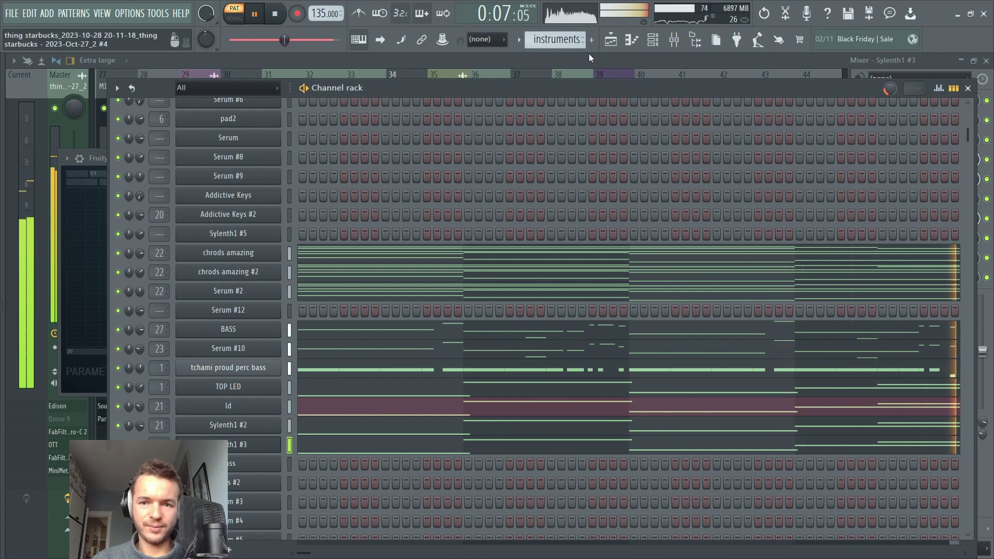
Step: Open the playlist and survey the song arrangement from the intro through the drop sections
left_click(611, 39)
left_click_drag(396, 135, 495, 288)
left_click_drag(491, 249, 399, 215)
scroll(475, 89, "down", 3)
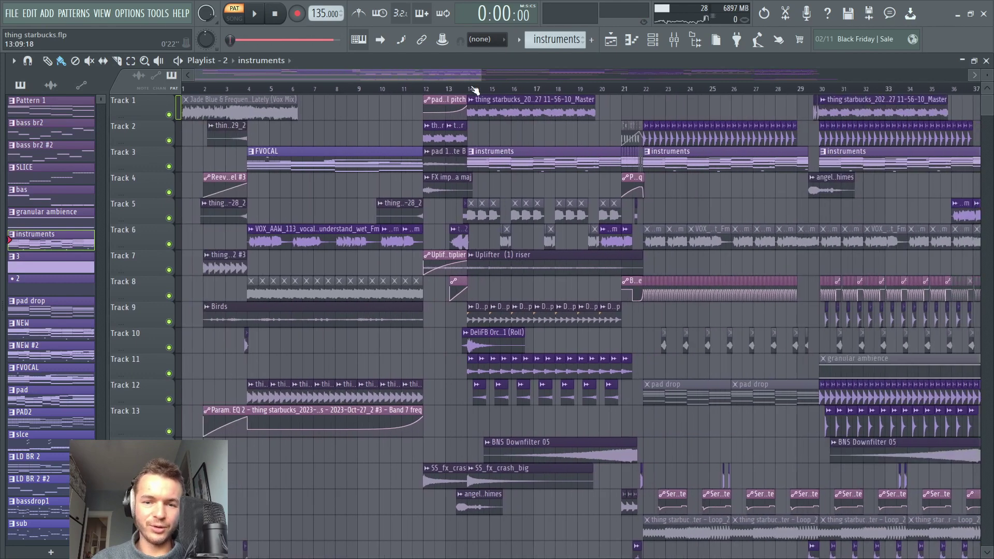
scroll(476, 89, "up", 5)
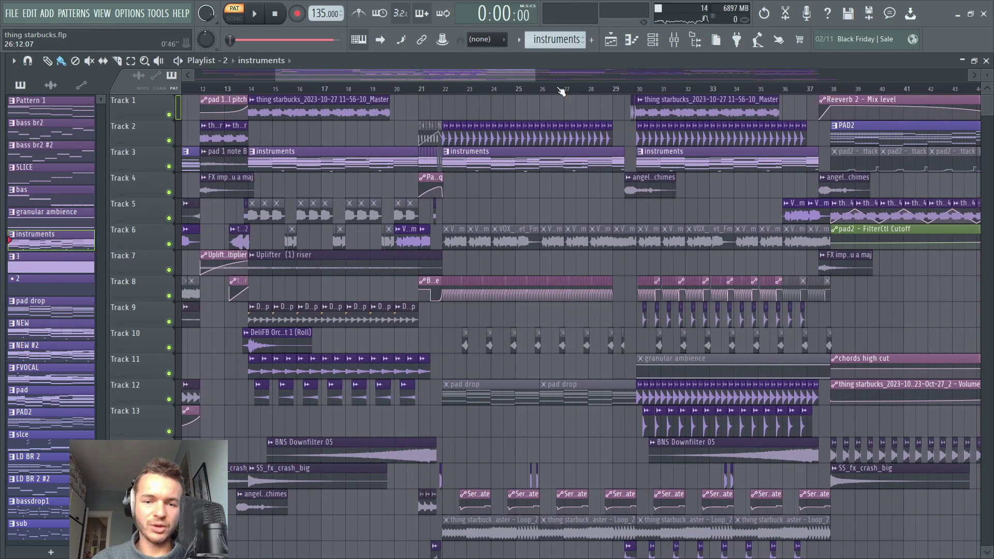
scroll(516, 165, "down", 4)
left_click_drag(565, 238, 646, 239)
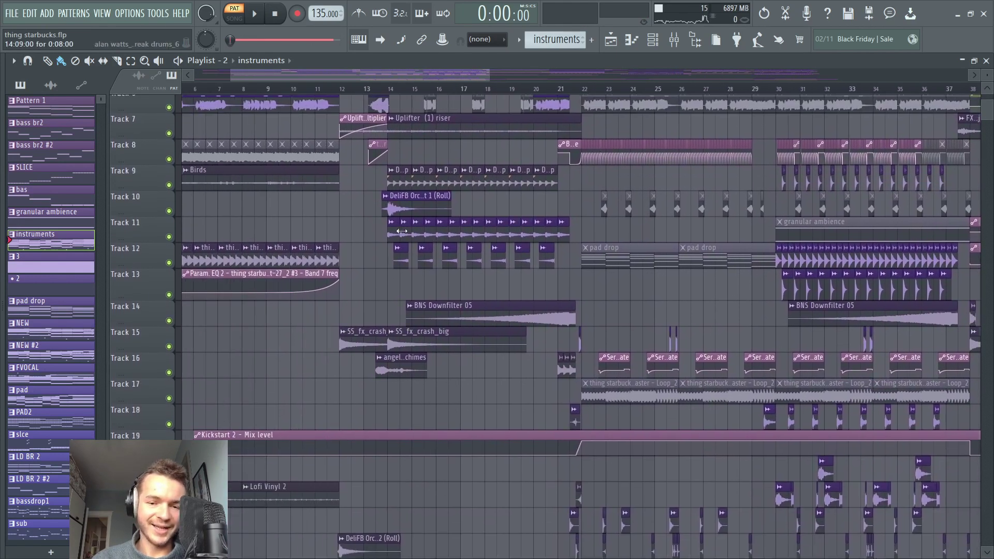
scroll(367, 198, "up", 3)
scroll(383, 187, "up", 2)
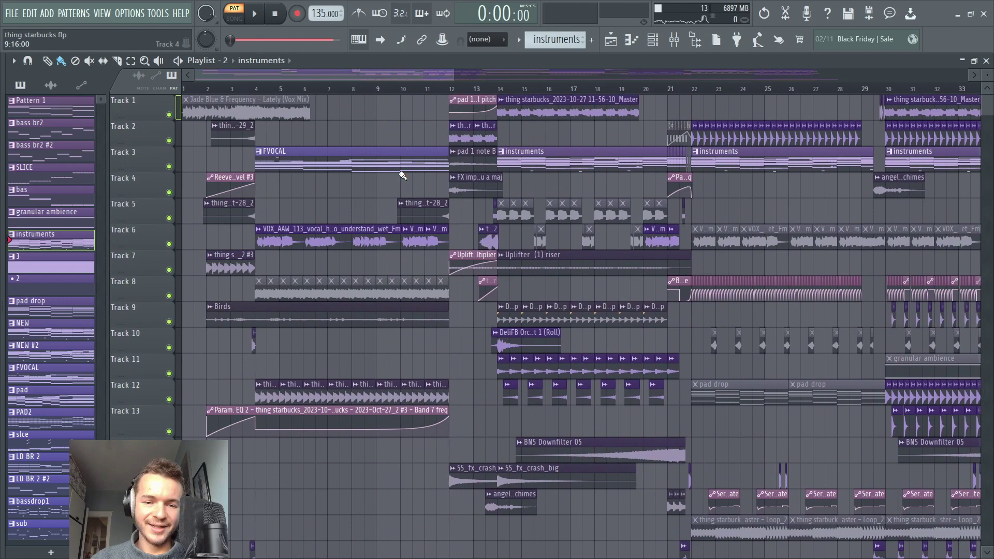
Step: Solo Track 6 in the playlist and play the vocal hook from bar 4 in song mode
left_click(258, 85)
scroll(256, 87, "up", 3)
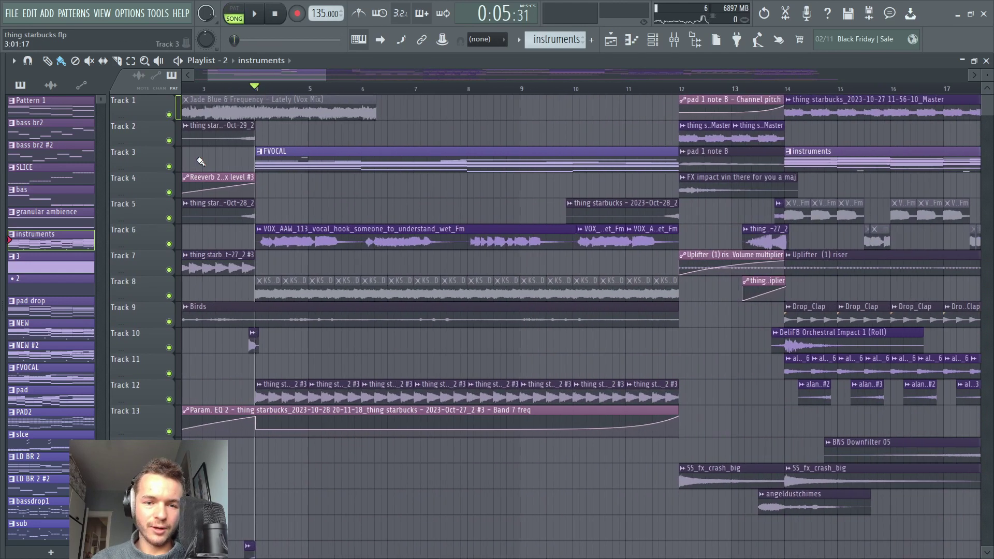
left_click(169, 243, "ctrl")
key("space")
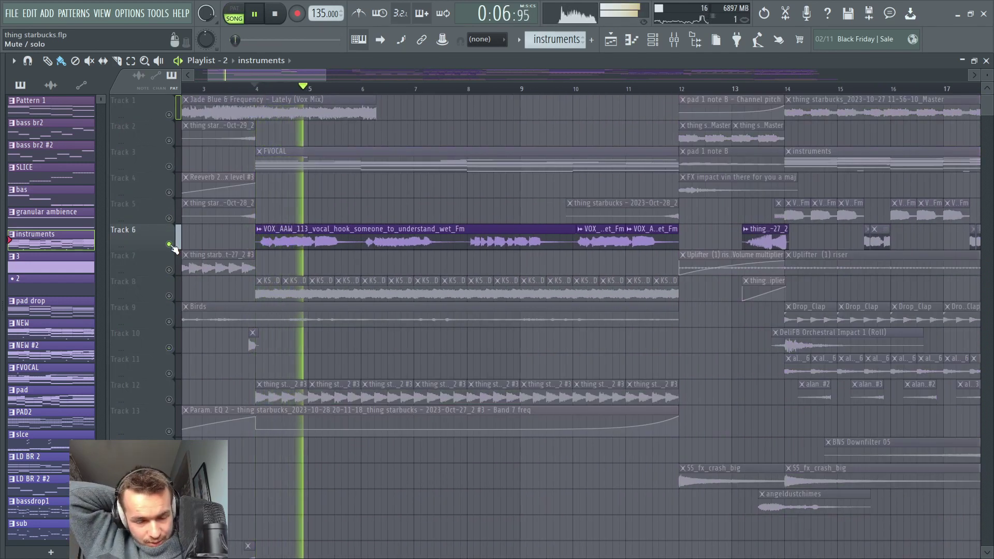
key("space")
Step: Inspect the vocal hook clip's sample settings, close them, and show the vocal's effect chain in the mixer
double_click(365, 240)
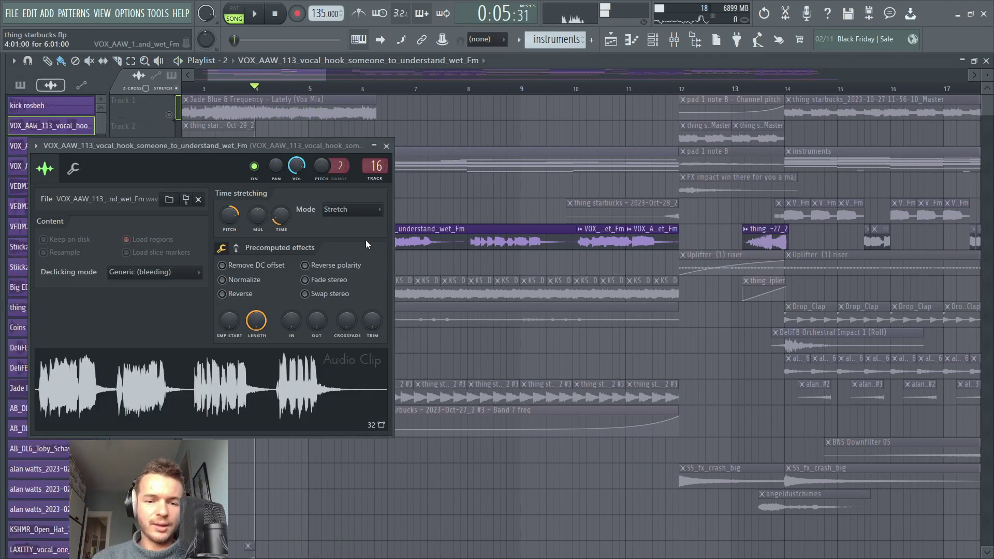
left_click(386, 146)
left_click(674, 39)
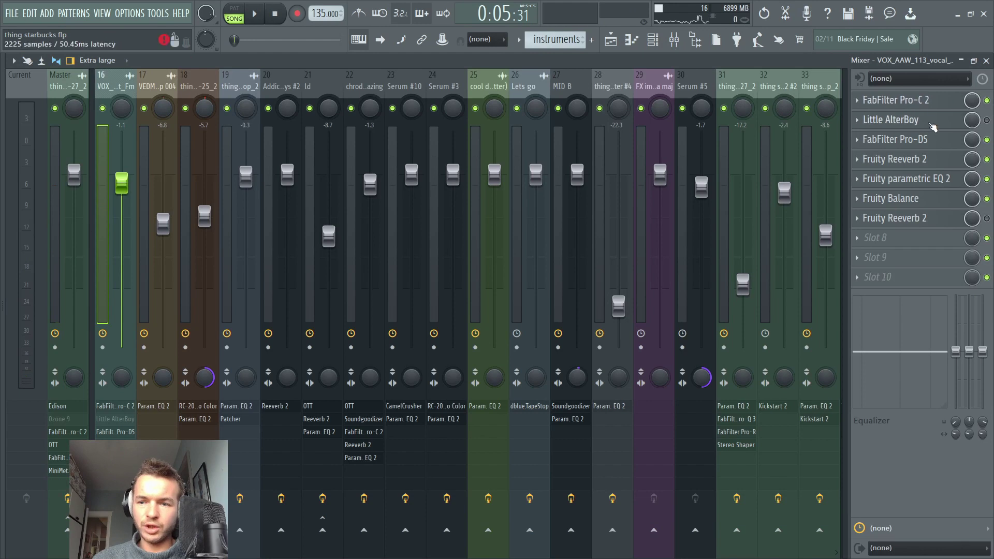
Step: Inspect the vocal's Little AlterBoy, FabFilter Pro-DS and first Fruity Reeverb 2 effects, closing each one after viewing
left_click(903, 120)
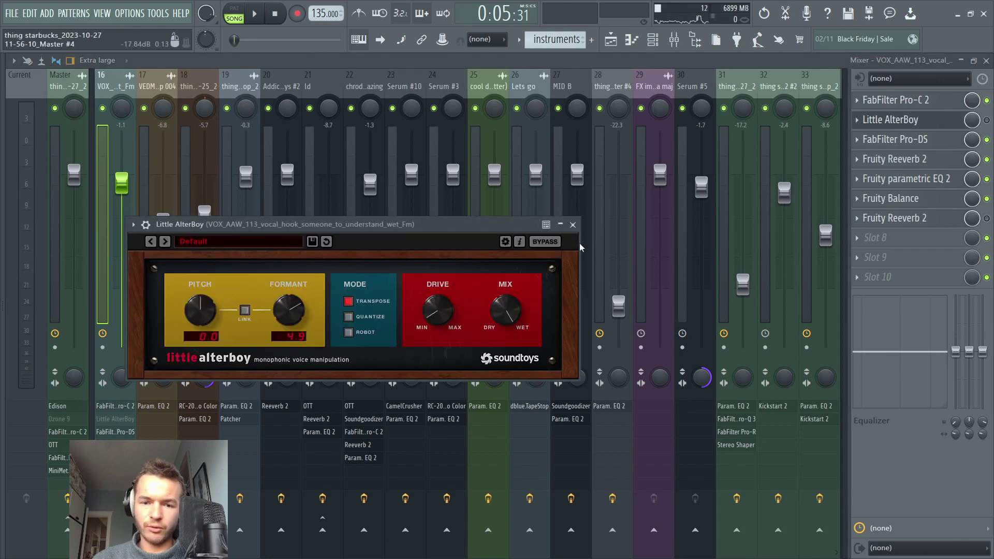
left_click(573, 225)
left_click(902, 139)
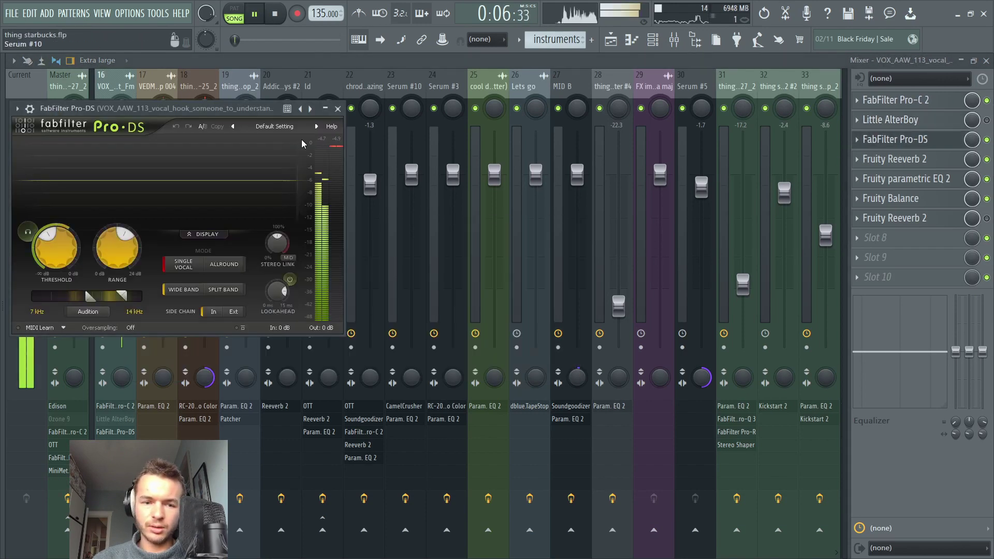
left_click(338, 109)
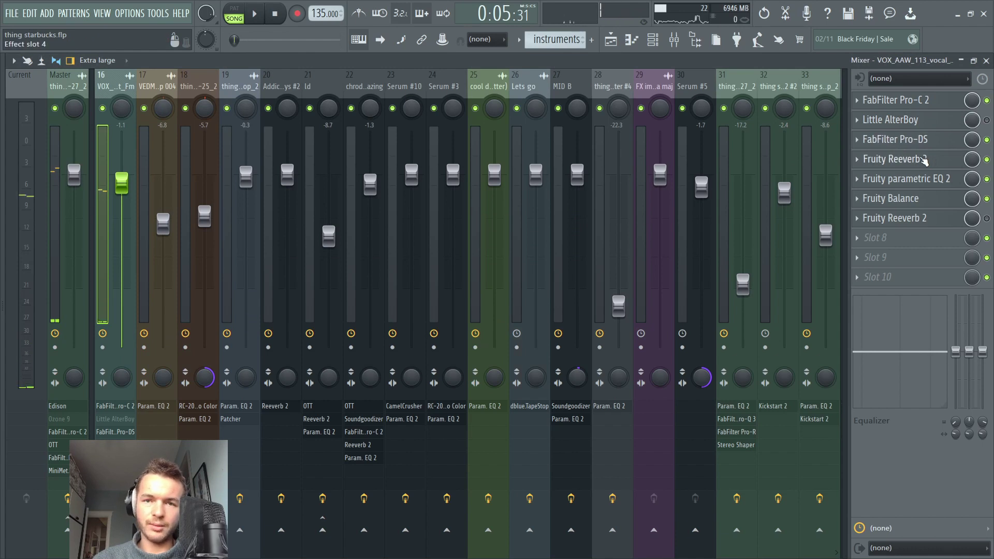
left_click(902, 159)
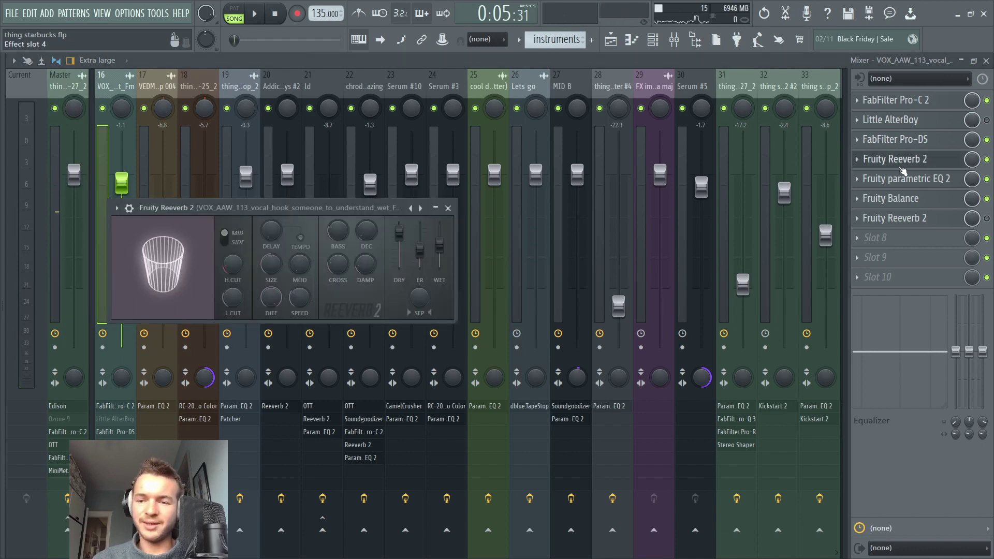
left_click(448, 207)
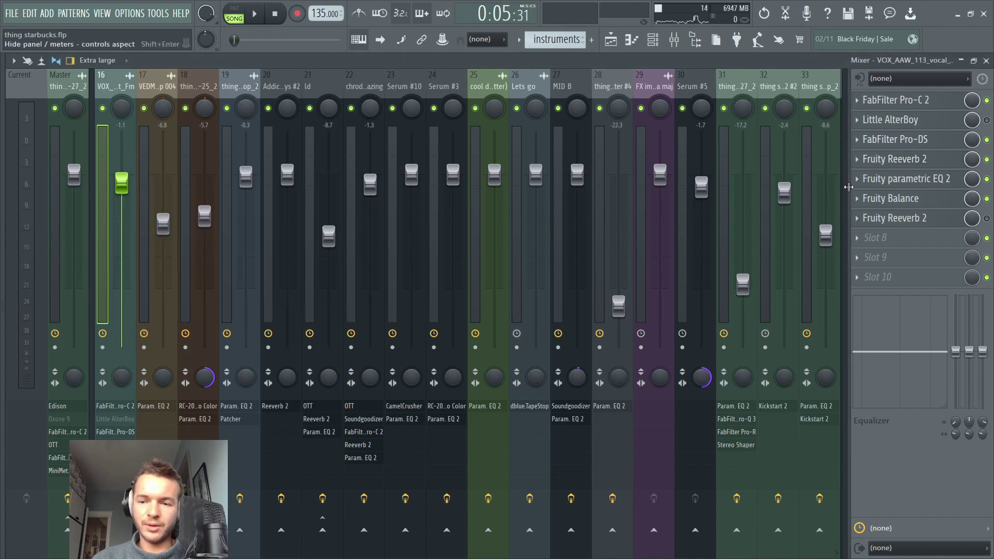
Step: Play the vocal hook with its Fruity parametric EQ 2 open and shift the band 1 high-pass slightly higher
left_click(903, 178)
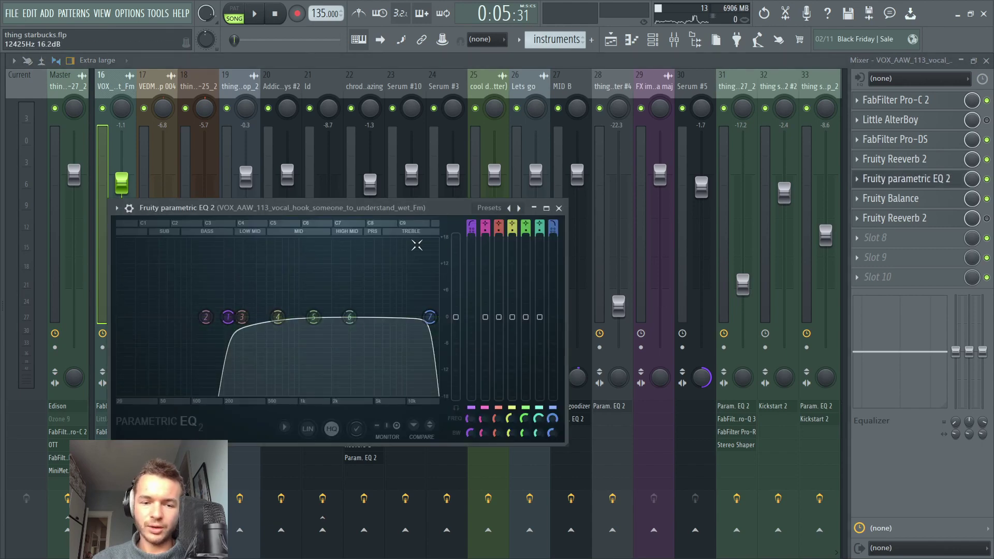
key("space")
key("space")
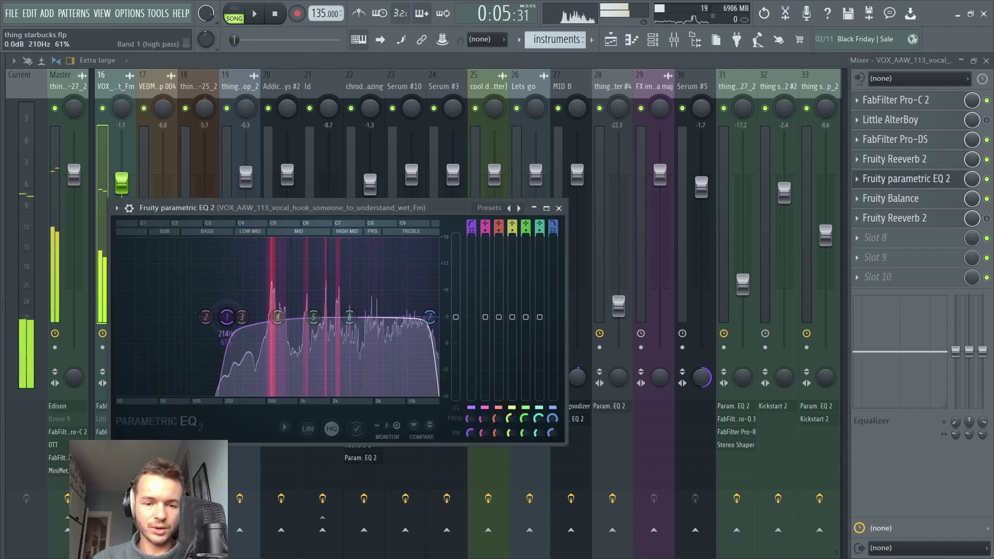
left_click_drag(227, 317, 232, 317)
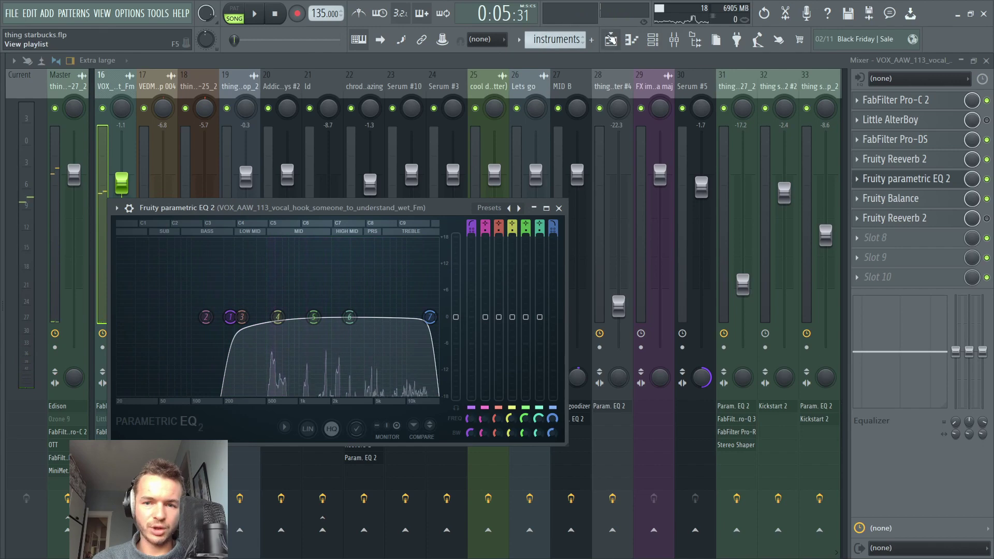
Step: Check the vocal hook clip's sample settings from the playlist and return to the vocal's parametric EQ in the mixer
key("F5")
double_click(323, 229)
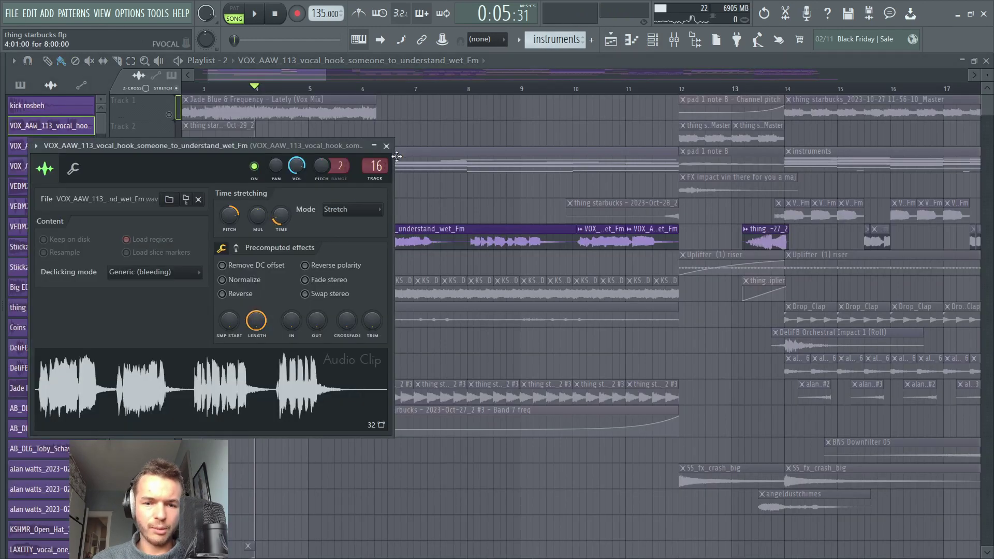
left_click(386, 146)
key("F9")
left_click(906, 178)
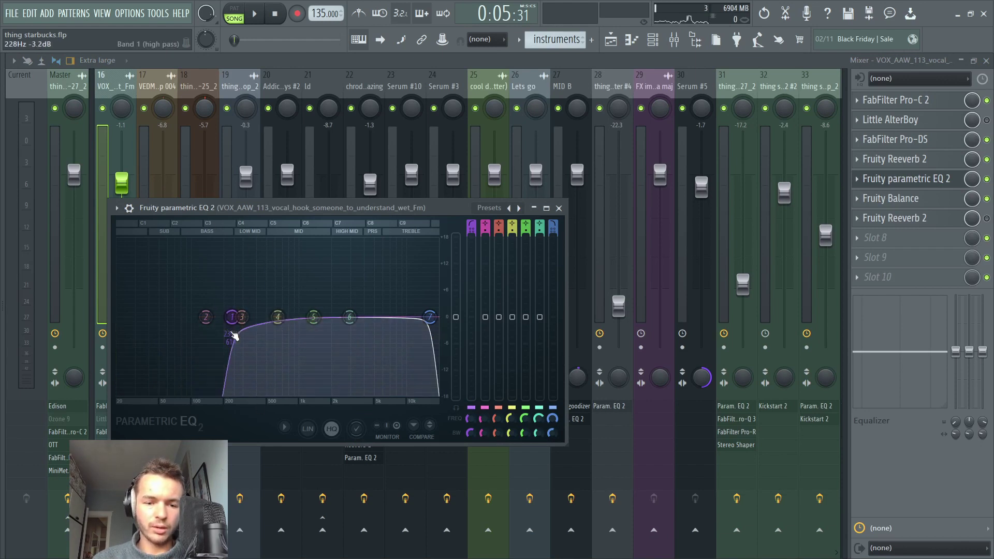
Step: On the vocal EQ, lower the high-pass cutoff, dip band 3 by about 2.2 dB near 178 Hz, and raise the cutoff again
left_click_drag(216, 316, 188, 317)
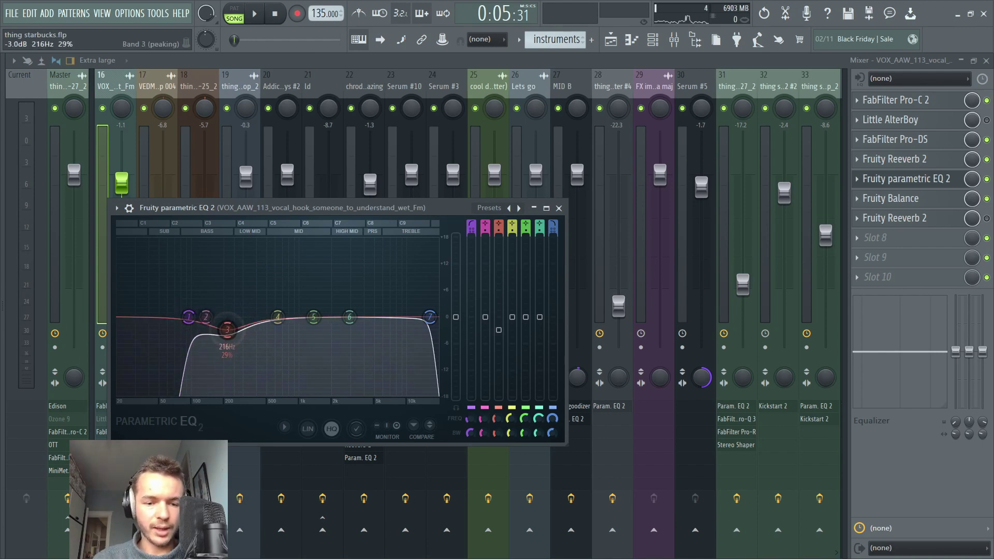
left_click_drag(218, 333, 218, 328)
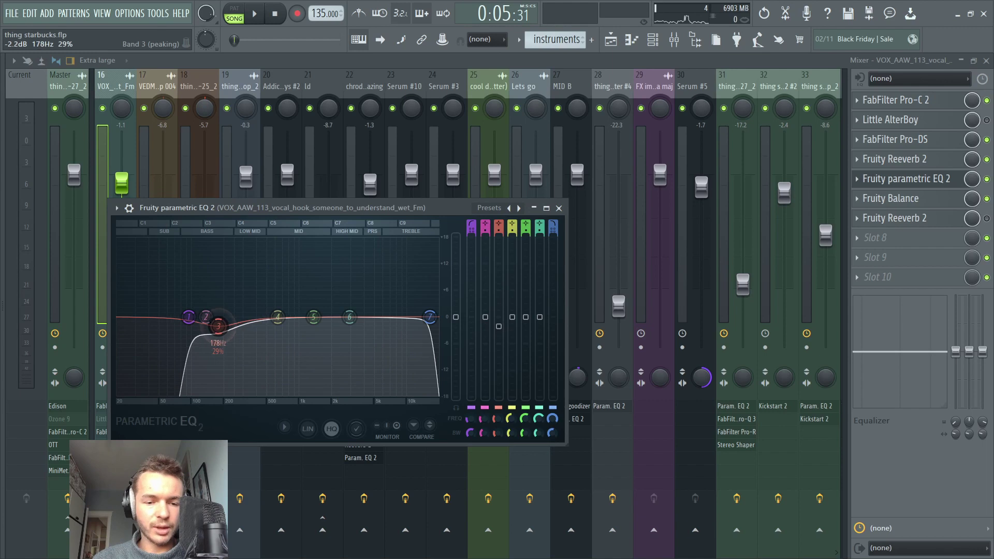
left_click_drag(189, 316, 227, 317)
Step: Play the vocal hook through the adjusted parametric EQ, stop playback and close the EQ
key("space")
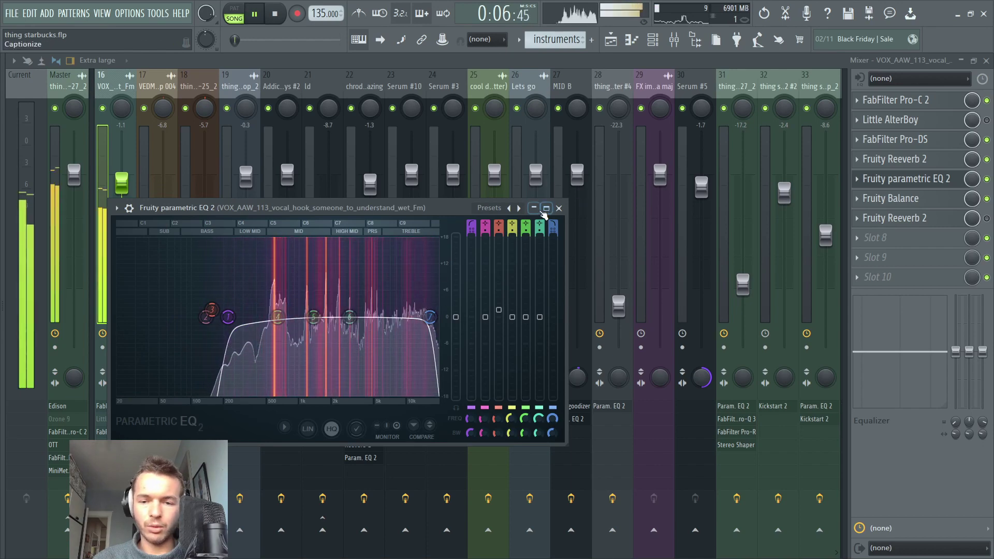
left_click(546, 208)
key("space")
left_click(985, 60)
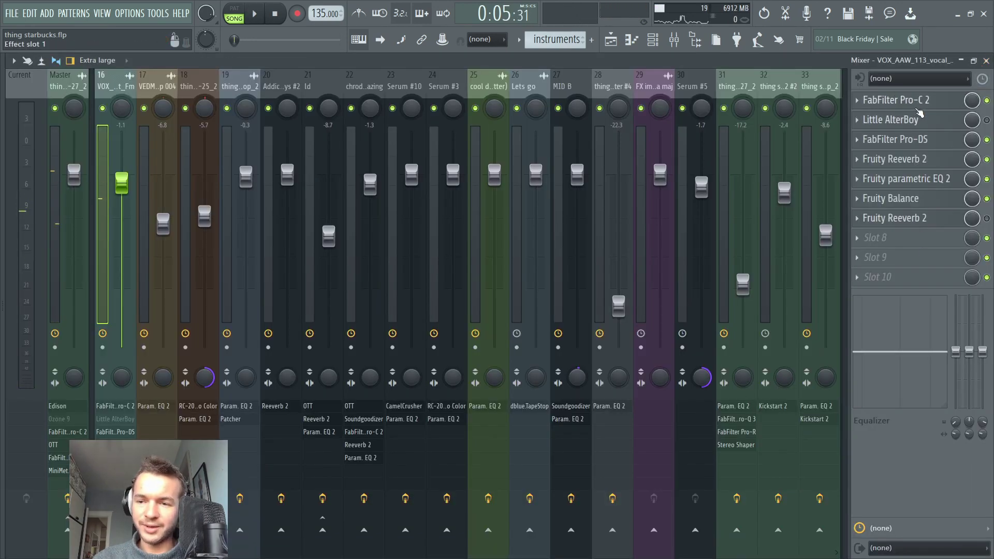
Step: Audition the vocal hook again and look over the settings of its first Fruity Reeverb 2
key("space")
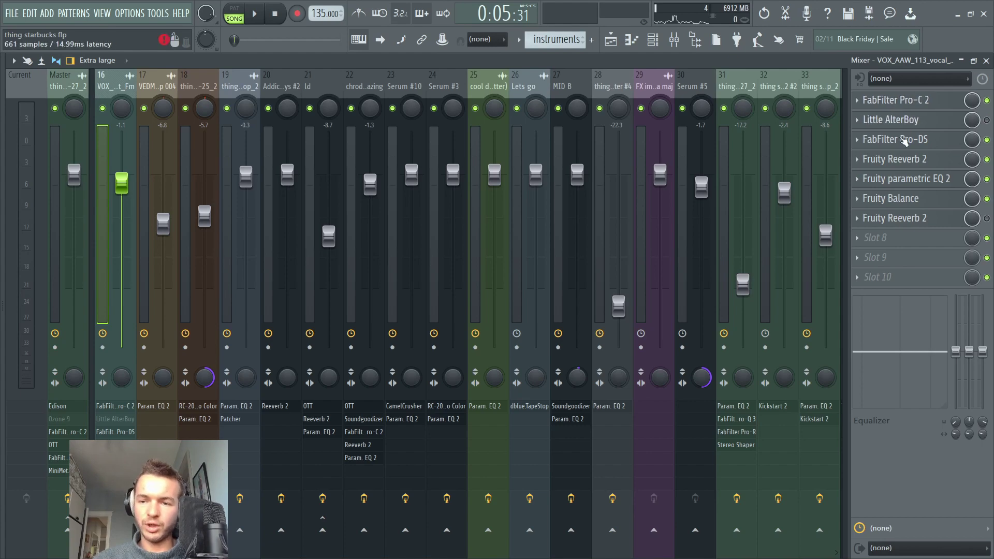
left_click(894, 159)
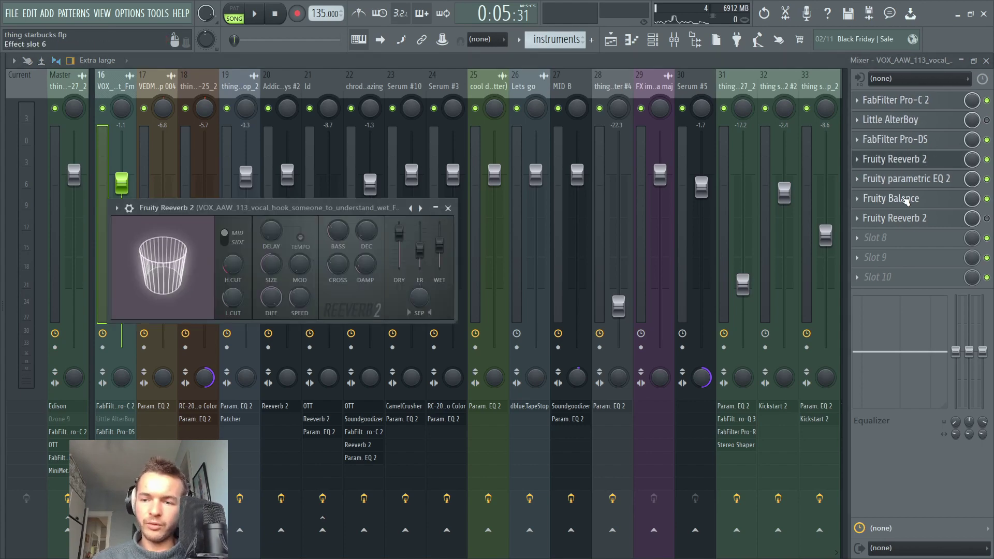
left_click(448, 206)
Step: Enable Track 3 alongside the soloed vocal on Track 6 in the playlist and play the two together
left_click(610, 39)
scroll(333, 193, "left", 1)
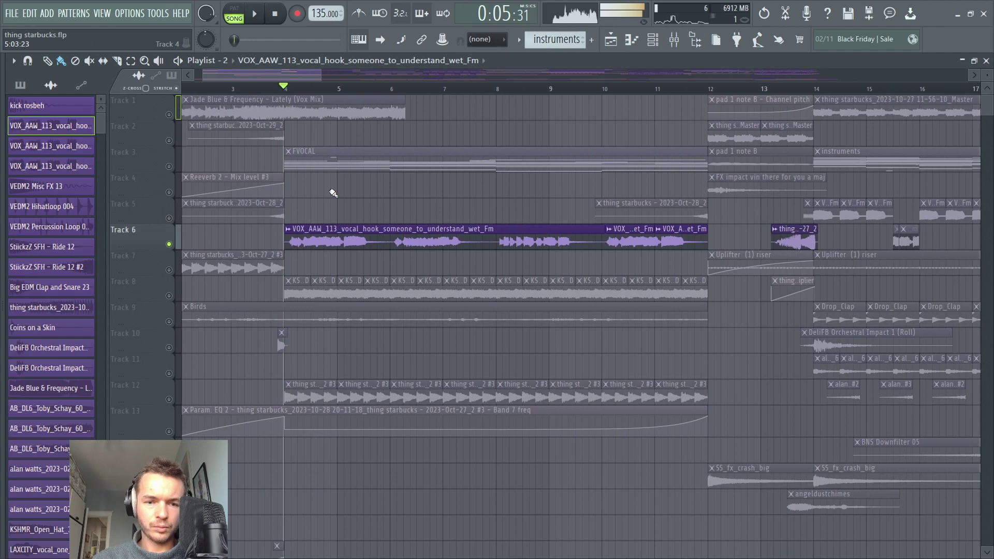
left_click(169, 166)
key("space")
key("space")
Step: Examine the FVOCAL pattern's key chord notes in the piano roll and bring up its layers in the channel rack
double_click(309, 153)
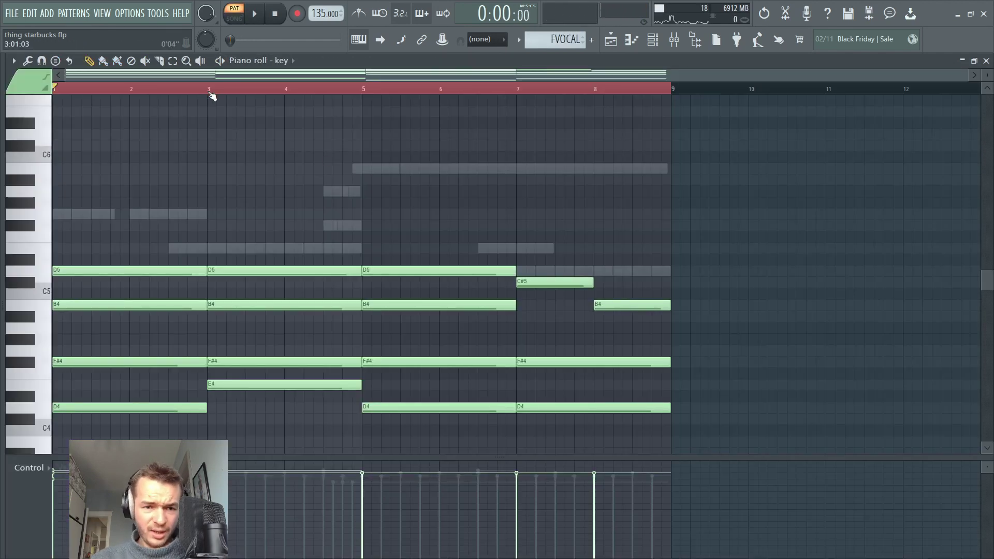
scroll(278, 155, "down", 3)
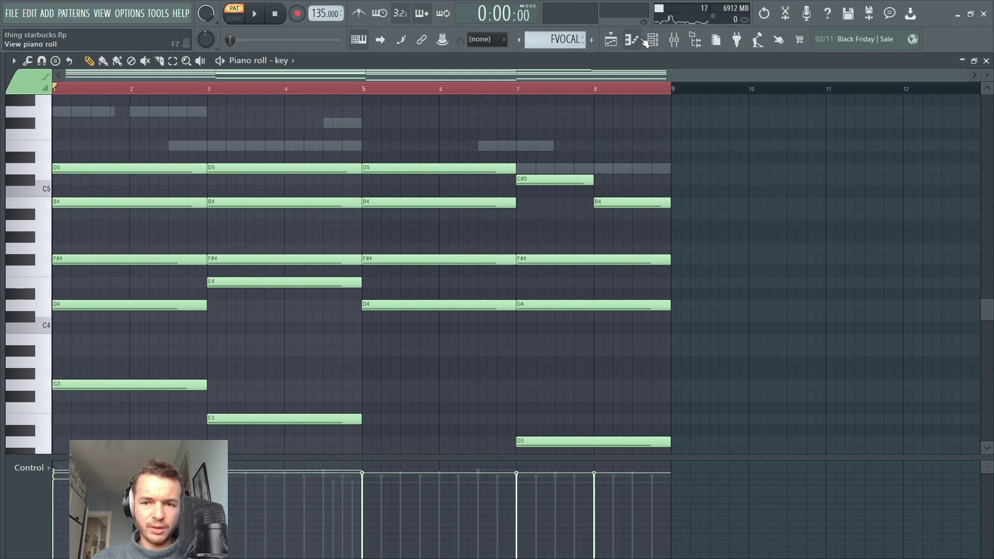
left_click(640, 40)
left_click(649, 41)
left_click(653, 44)
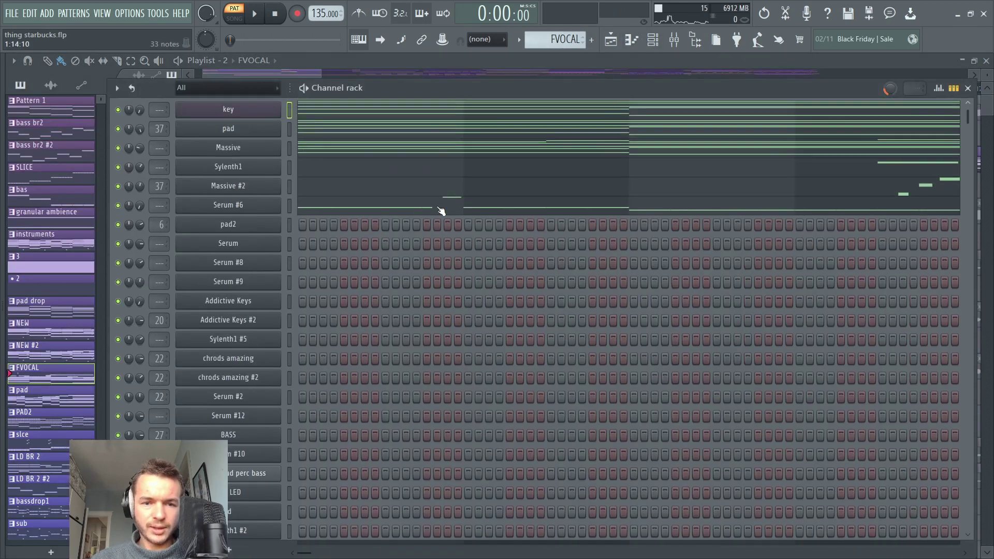
Step: Solo the pad channel in the channel rack and play the FVOCAL pattern
right_click(122, 134)
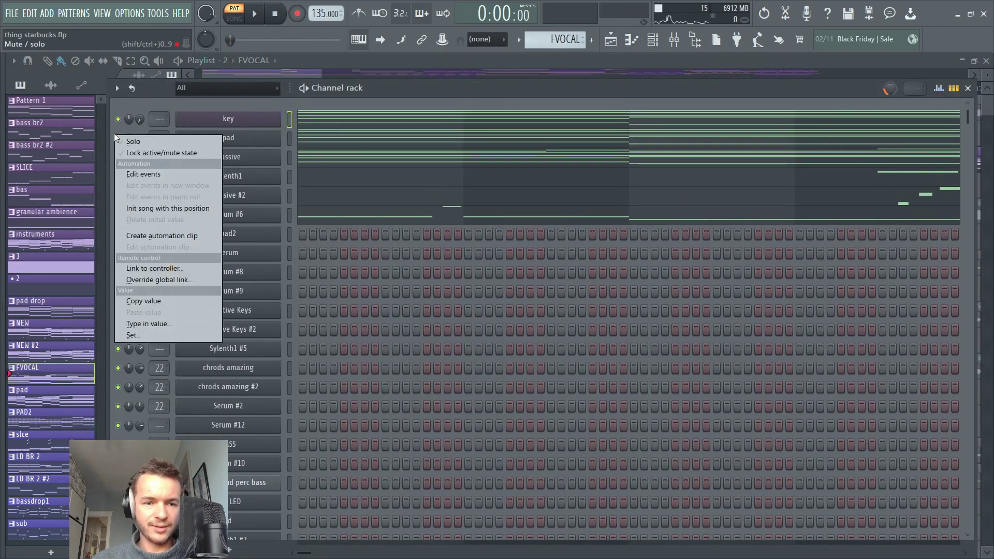
left_click(129, 140)
mouse_move(156, 89)
left_mouse_down()
mouse_move(168, 94)
mouse_move(173, 80)
left_mouse_up()
key("space")
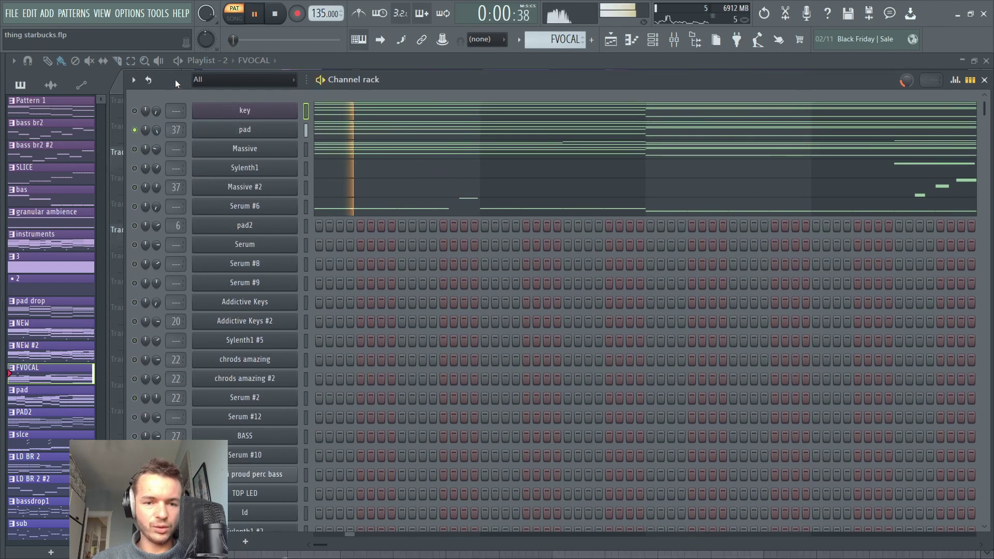
Step: Open the pad channel's Sylenth1 instrument, move its window clear, and audition the pad sound
left_click(223, 128)
left_click_drag(362, 126, 360, 126)
key("space")
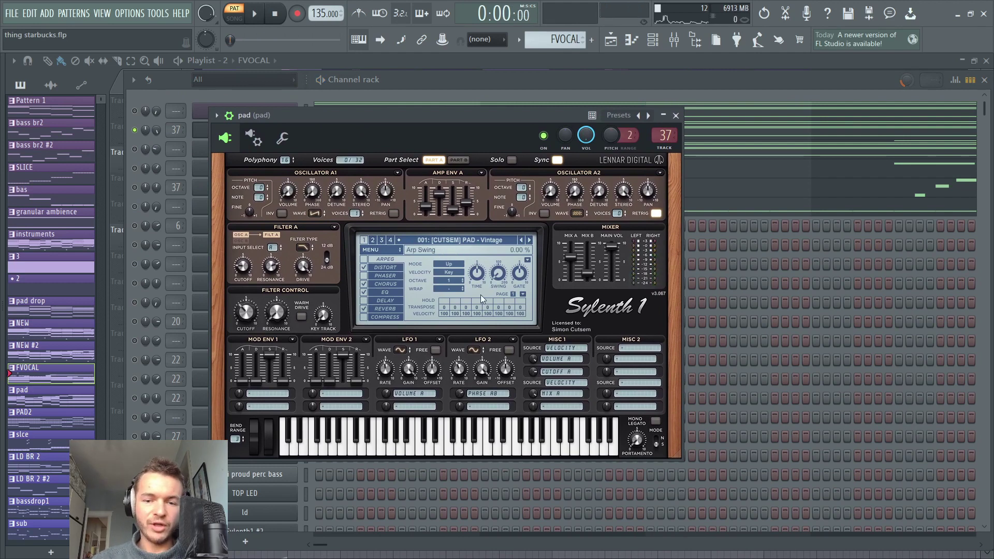
key("space")
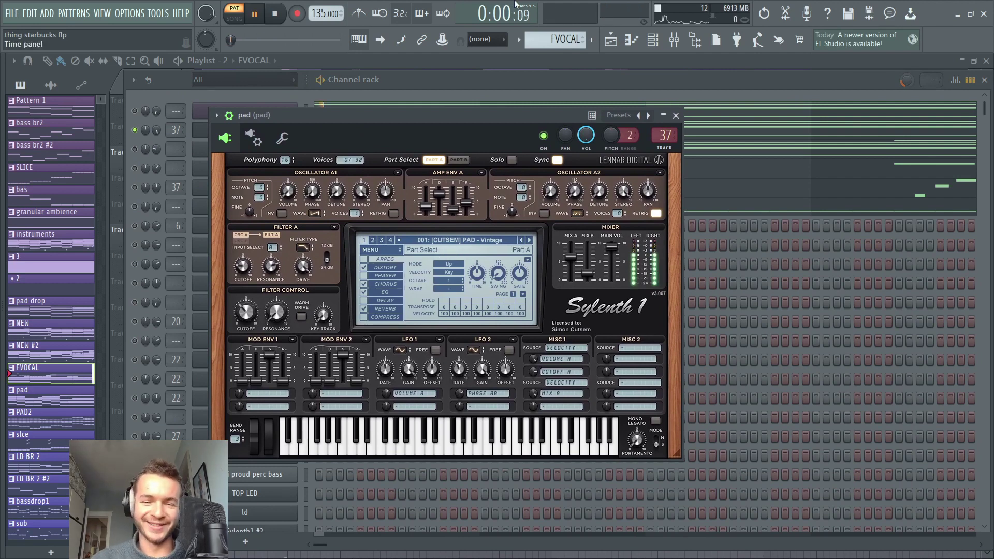
left_click(229, 116)
key("space")
left_click(231, 116)
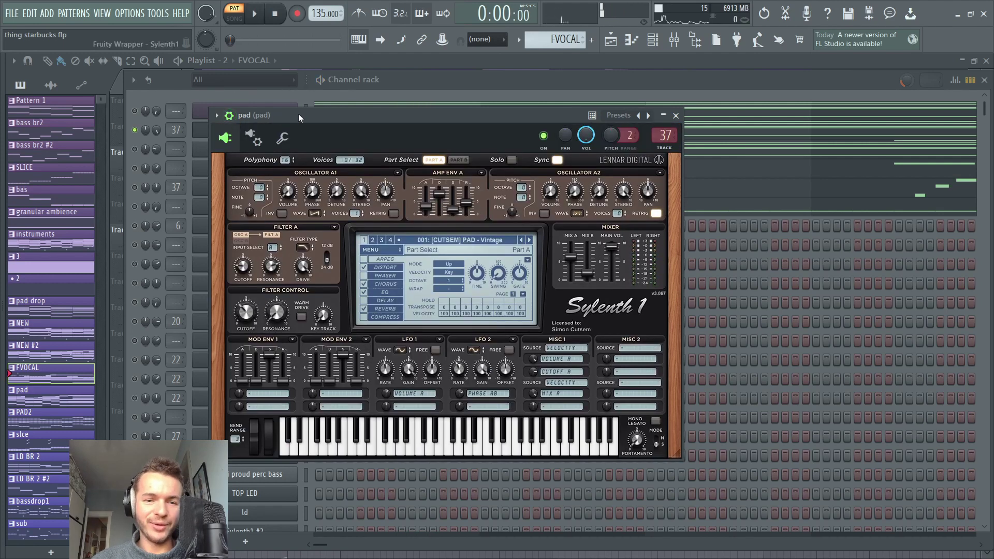
left_click_drag(298, 114, 328, 104)
Step: Play the pad while comparing the Part B and Part A oscillator settings of its Sylenth1 preset
key("space")
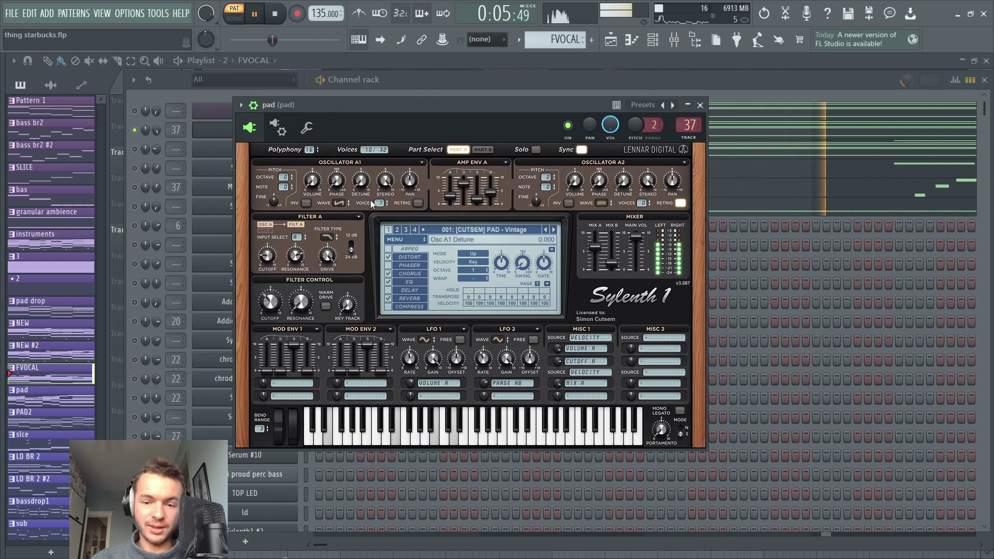
left_click(477, 150)
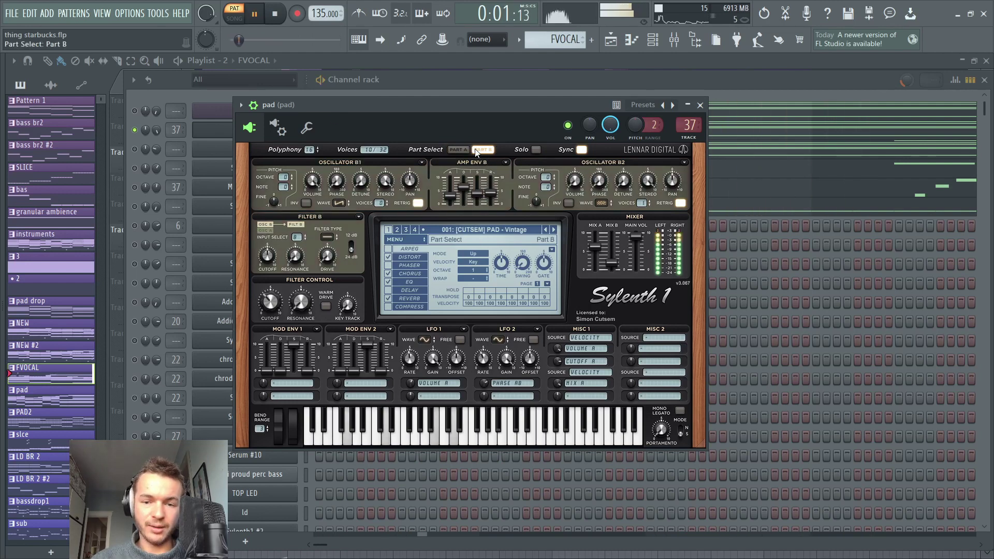
left_click(458, 151)
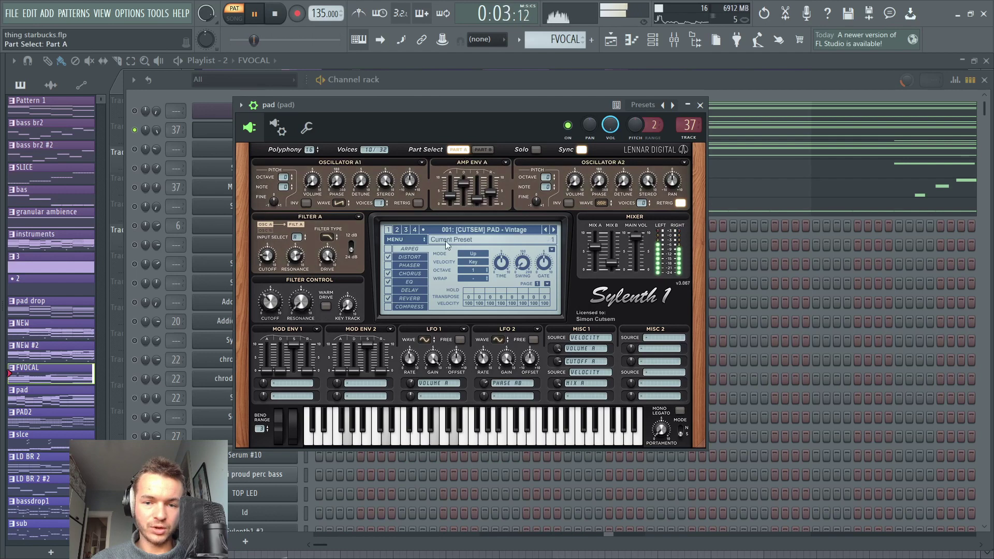
key("space")
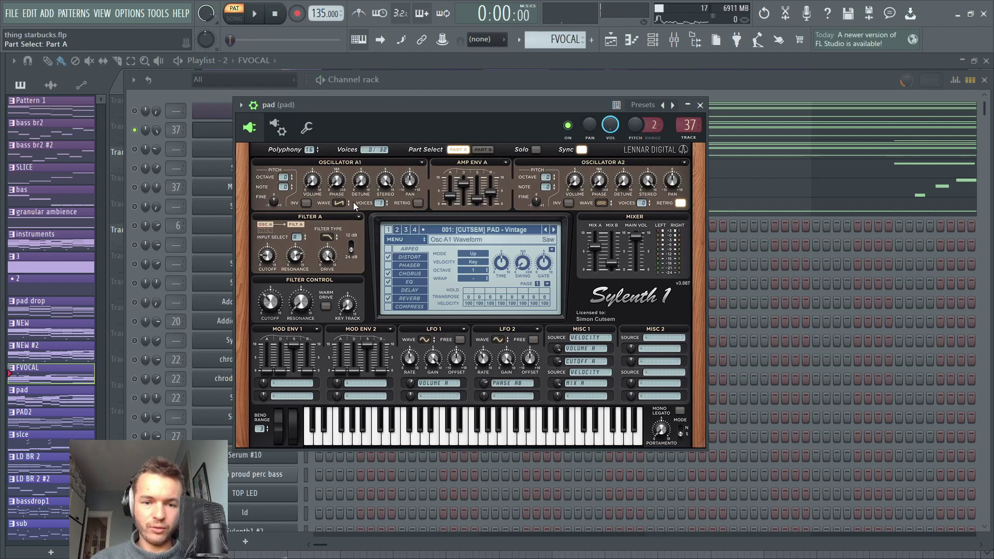
key("space")
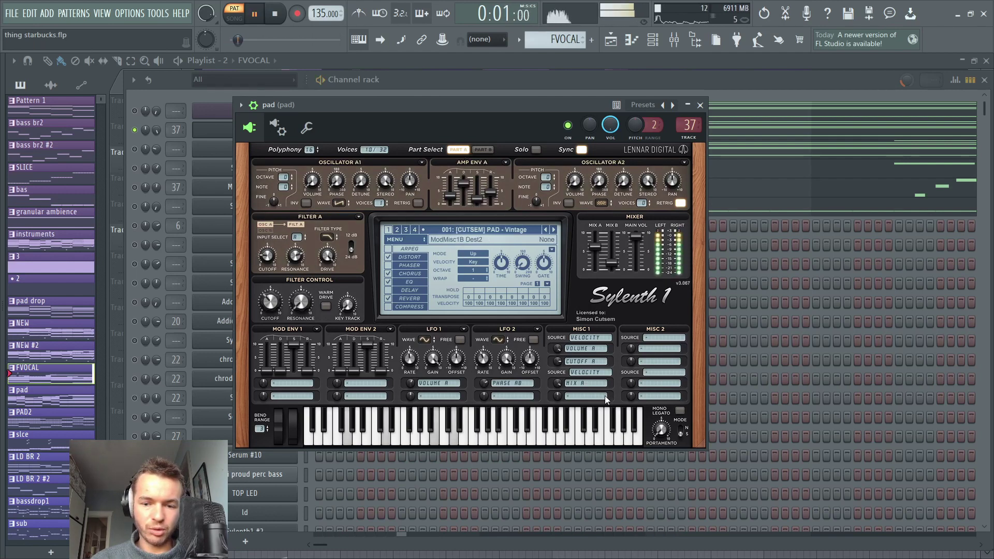
key("space")
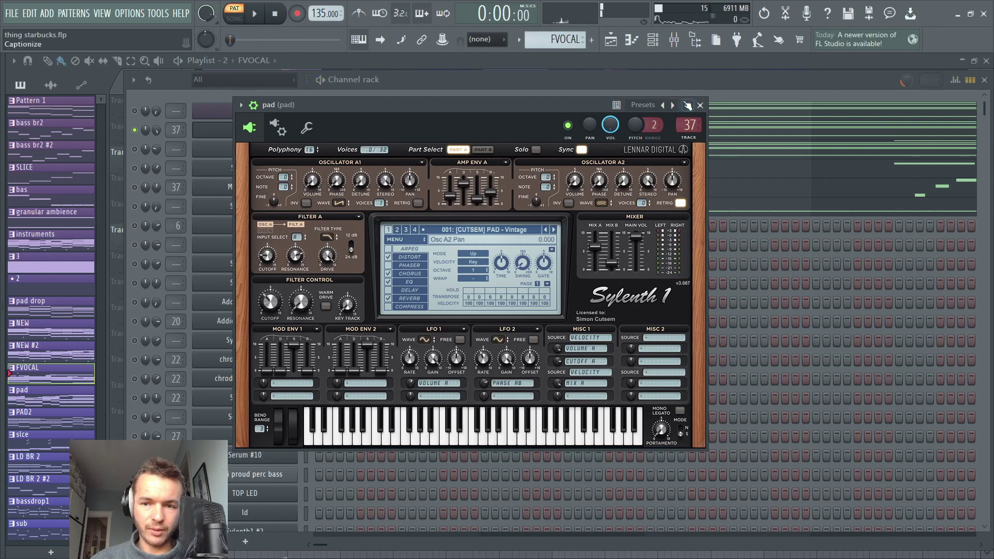
Step: Close the pad instrument and show its chord notes in the piano roll with an enlarged velocity area, undoing the stray added note
left_click(700, 105)
left_click(376, 132)
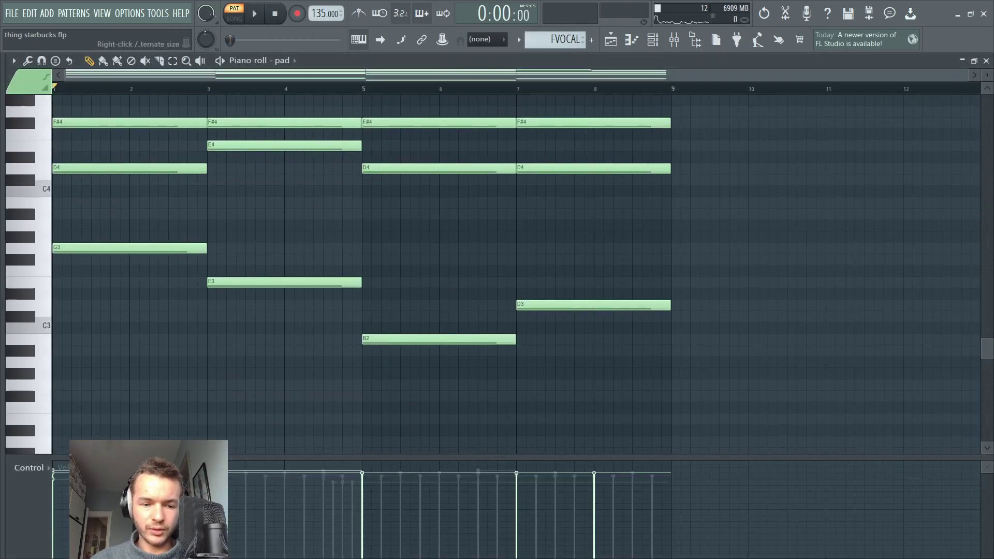
left_click_drag(181, 457, 182, 207)
left_click(330, 206)
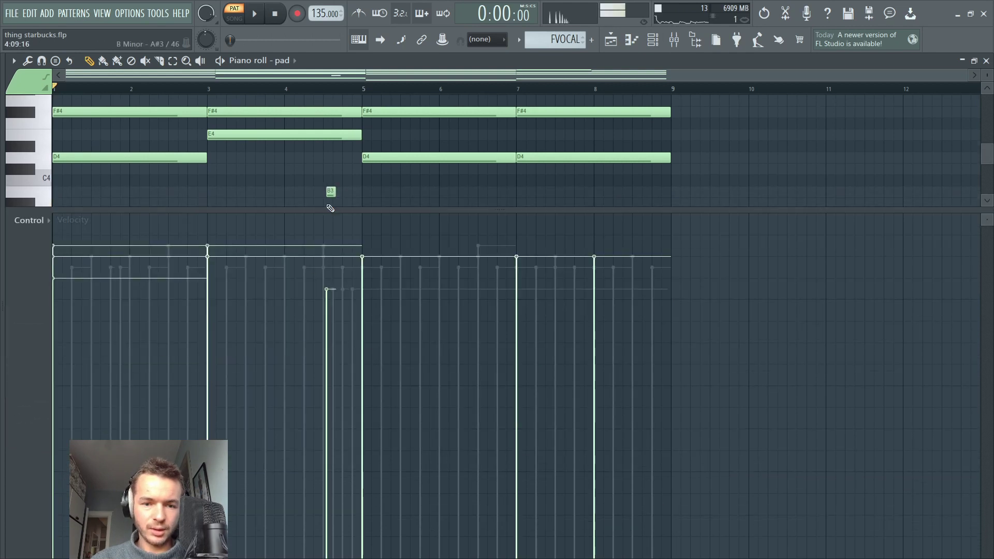
key("ctrl+z")
left_click_drag(312, 207, 290, 342)
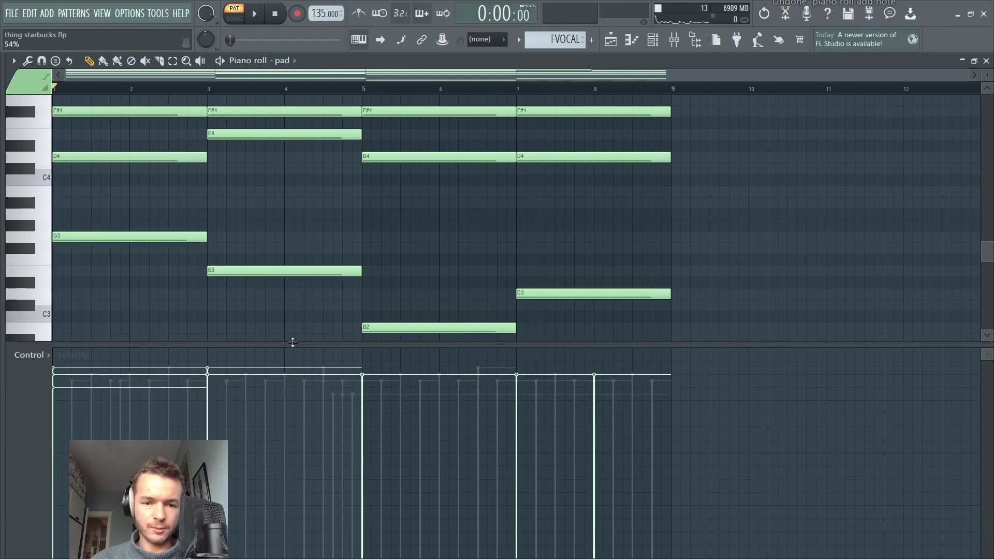
left_click(653, 39)
left_click(252, 133)
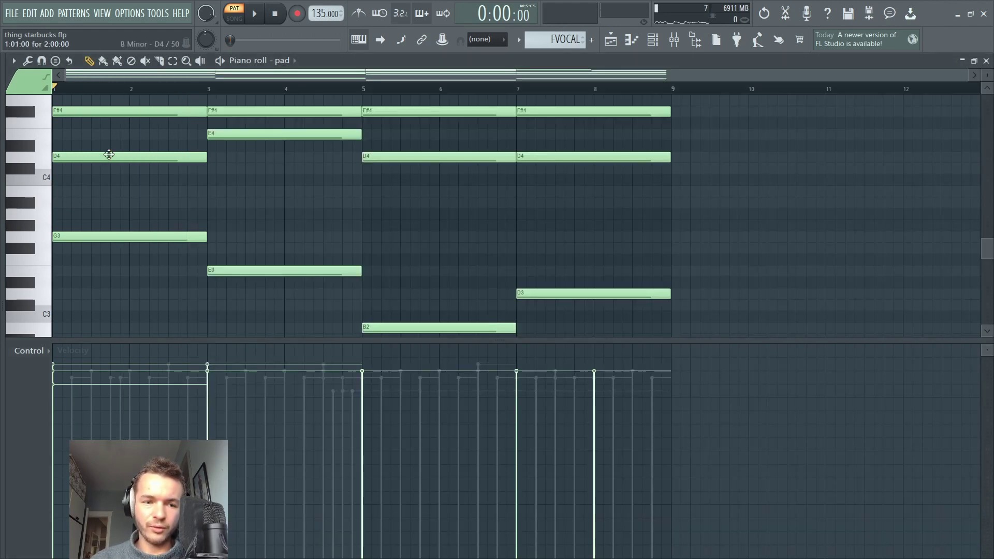
left_click_drag(138, 178, 136, 191)
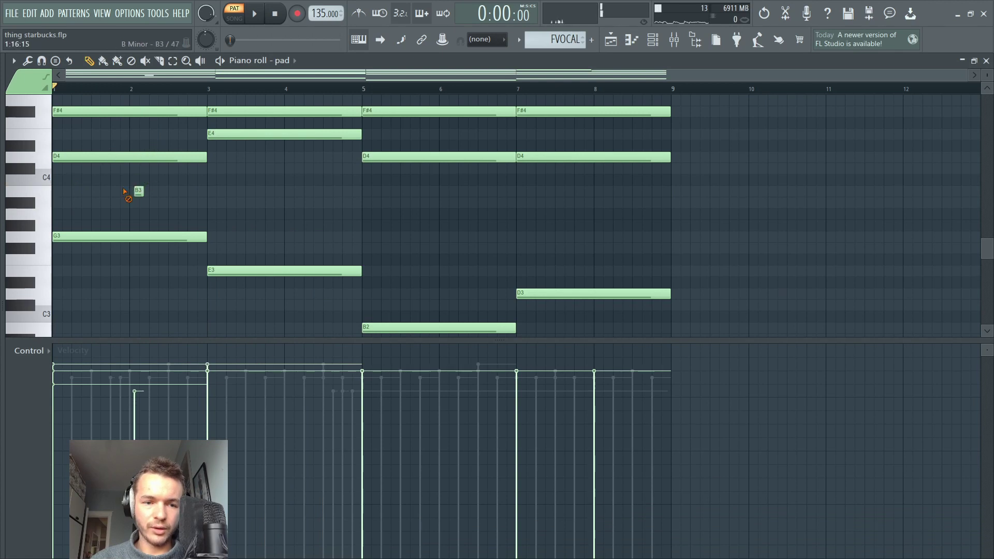
left_click(138, 156, "ctrl")
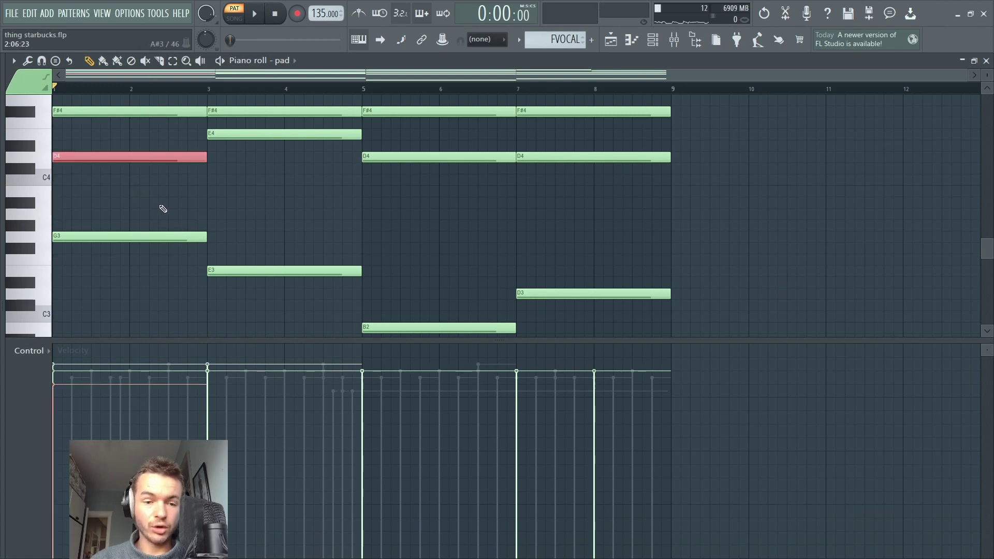
left_click_drag(189, 197, 176, 210, "ctrl")
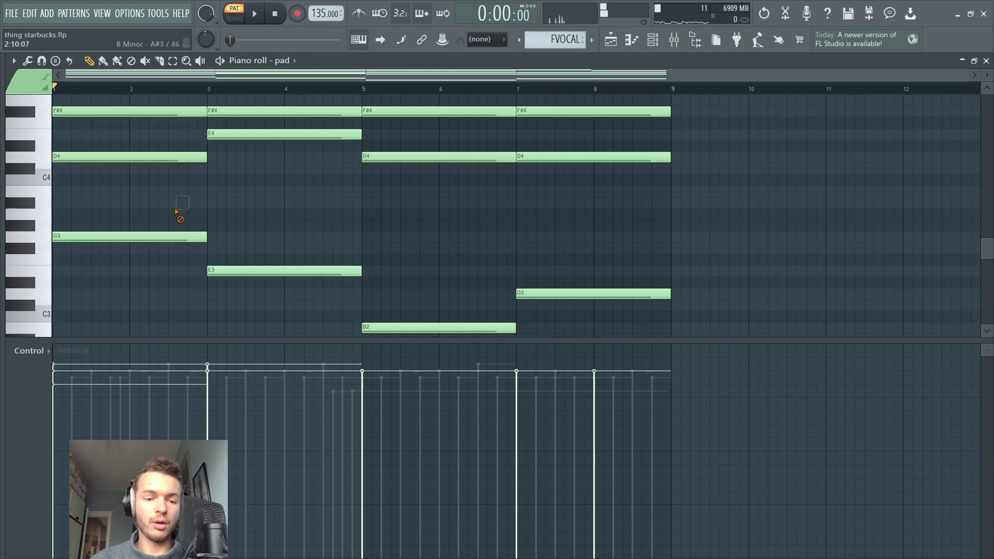
Step: Reopen the pad channel's Sylenth1 from the channel rack and examine the Misc 1 Velocity modulation source and its destinations
left_click(611, 40)
left_click(653, 40)
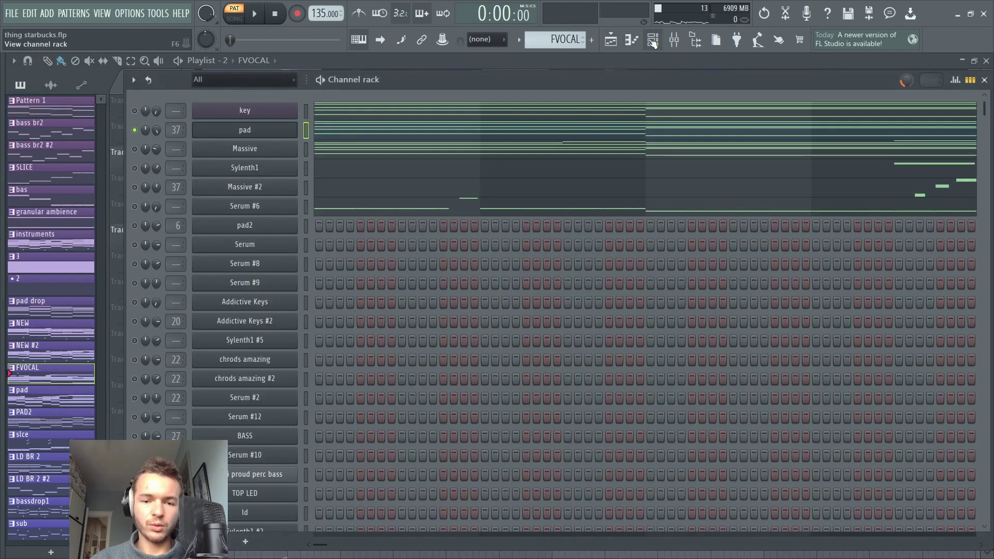
left_click(269, 130)
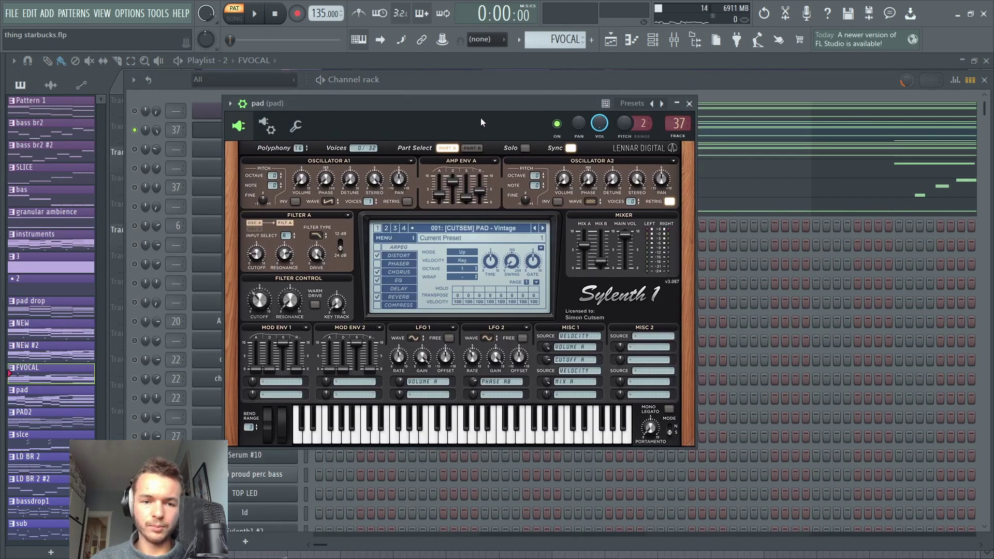
left_click(562, 337)
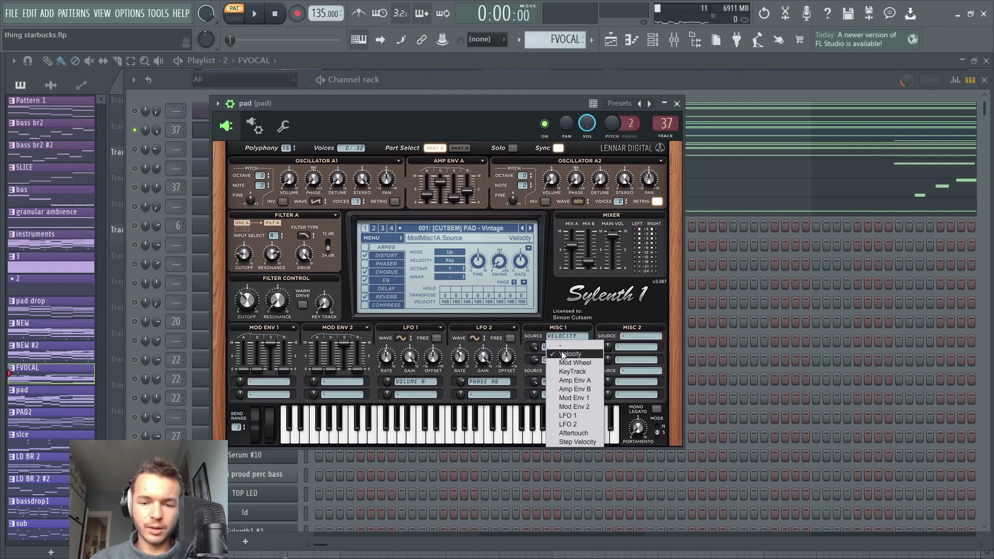
left_click(554, 354)
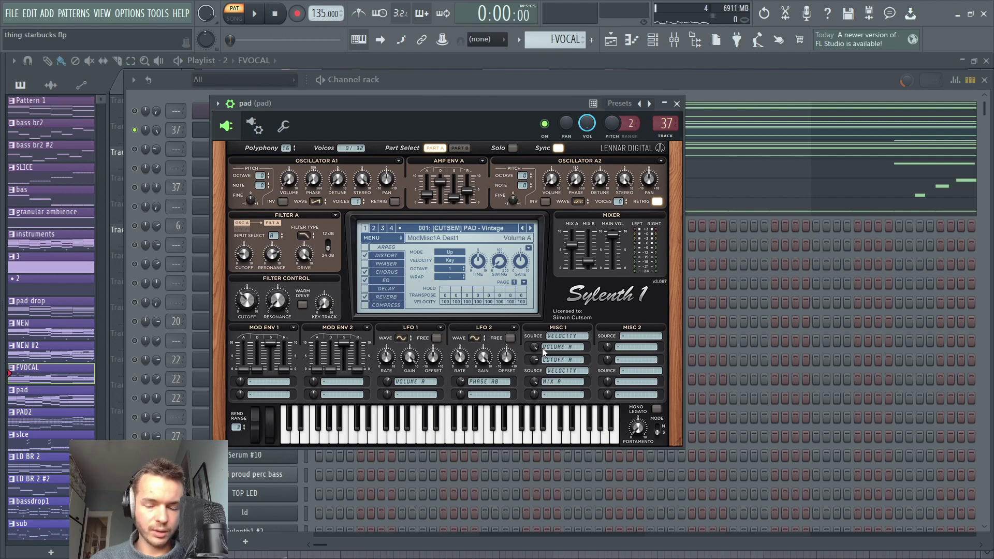
Step: Reopen the pad instrument, set LFO 2's Phase AB modulation amount to 4.333 while the pattern plays, and close it
left_click(677, 103)
left_click(212, 133)
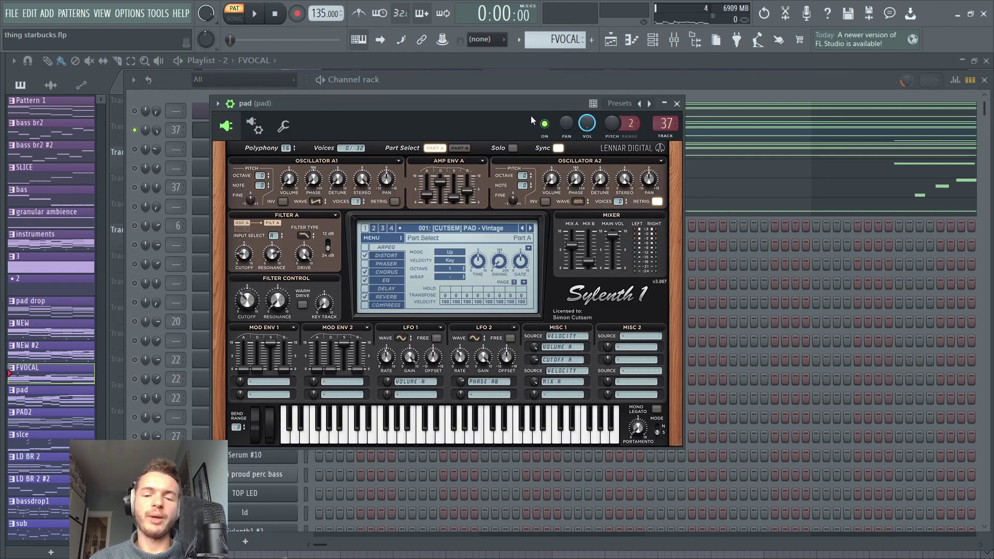
key("space")
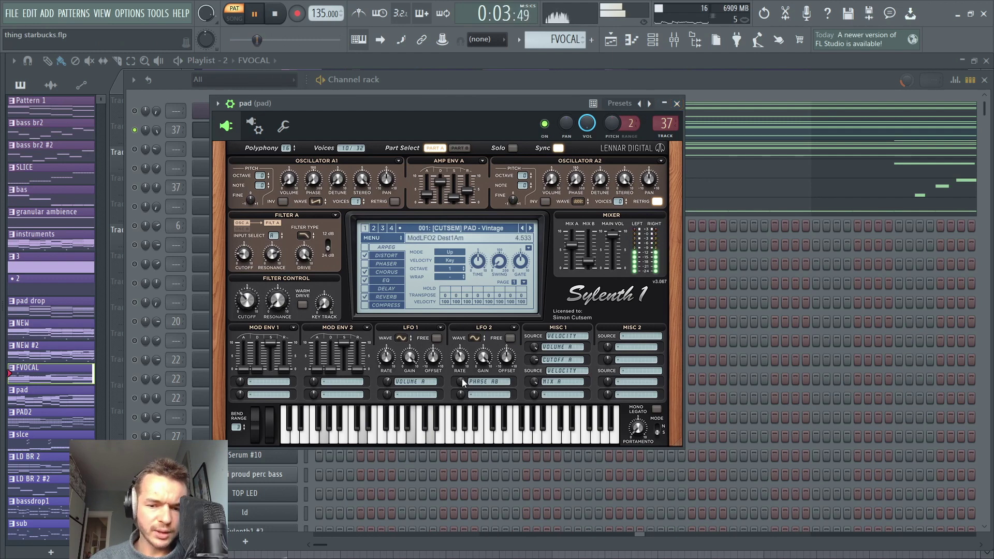
mouse_move(462, 379)
left_mouse_down()
mouse_move(473, 363)
mouse_move(464, 385)
left_mouse_up()
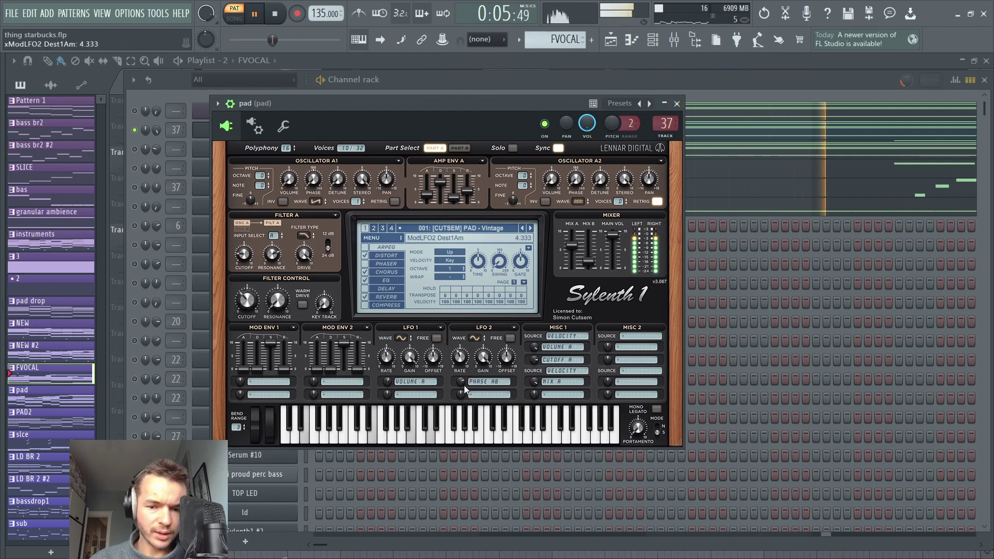
key("space")
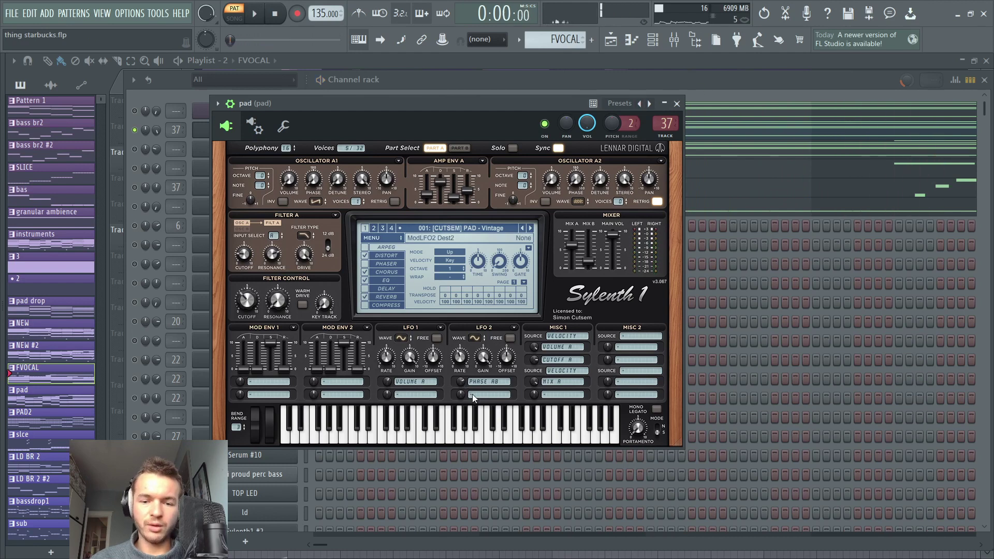
left_click(677, 103)
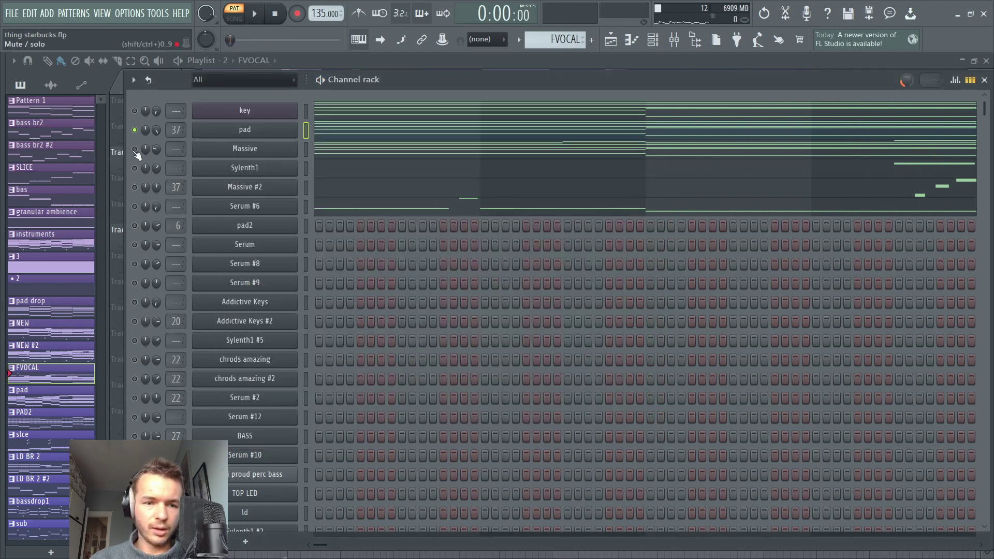
Step: Play the soloed Massive channel, view its PAD JORDAN INSANE preset with the instrument window moved clear, and close it
key("space")
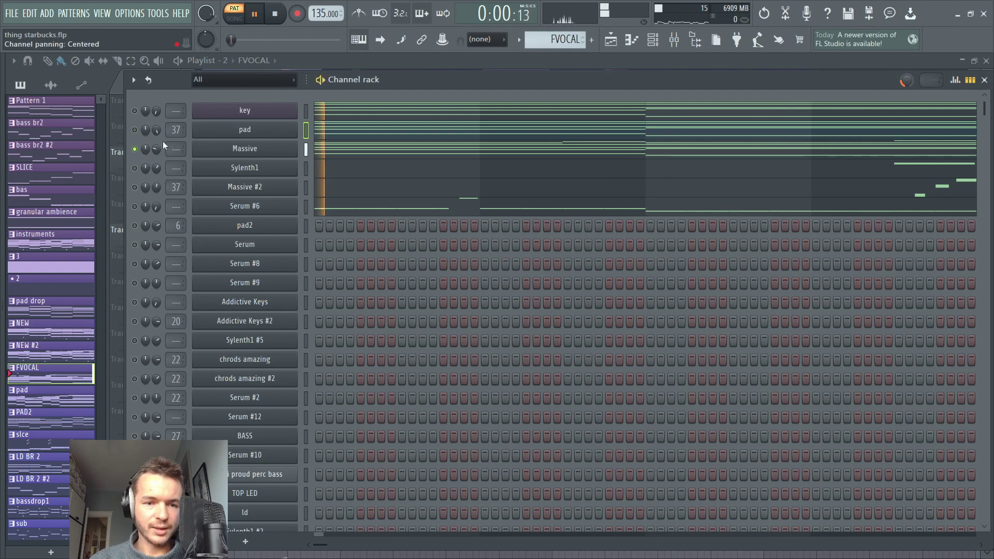
left_click(245, 150)
left_click_drag(316, 80, 423, 136)
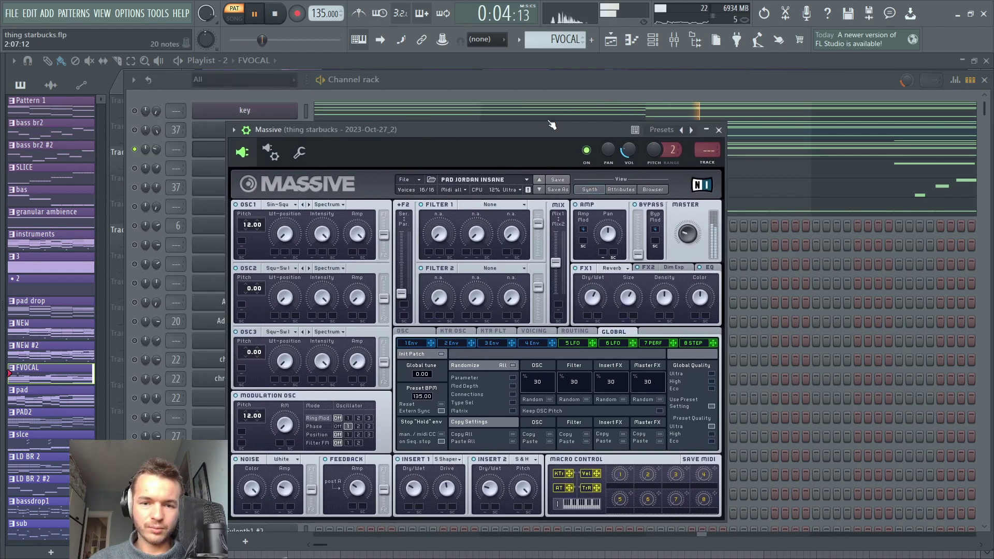
left_click_drag(509, 149, 508, 125)
left_click(718, 105)
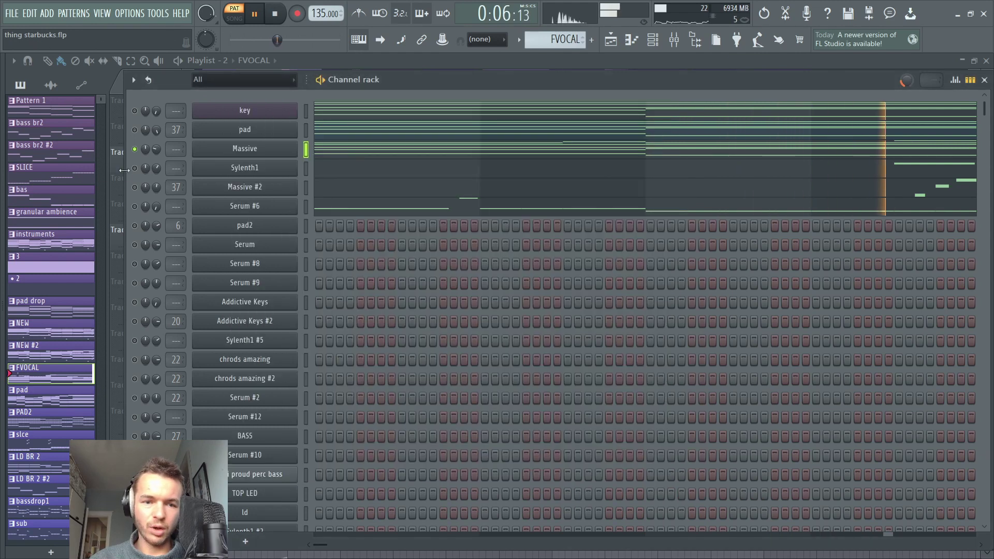
Step: Enable the pad channel alongside Massive and play the FVOCAL pattern
left_click(135, 130)
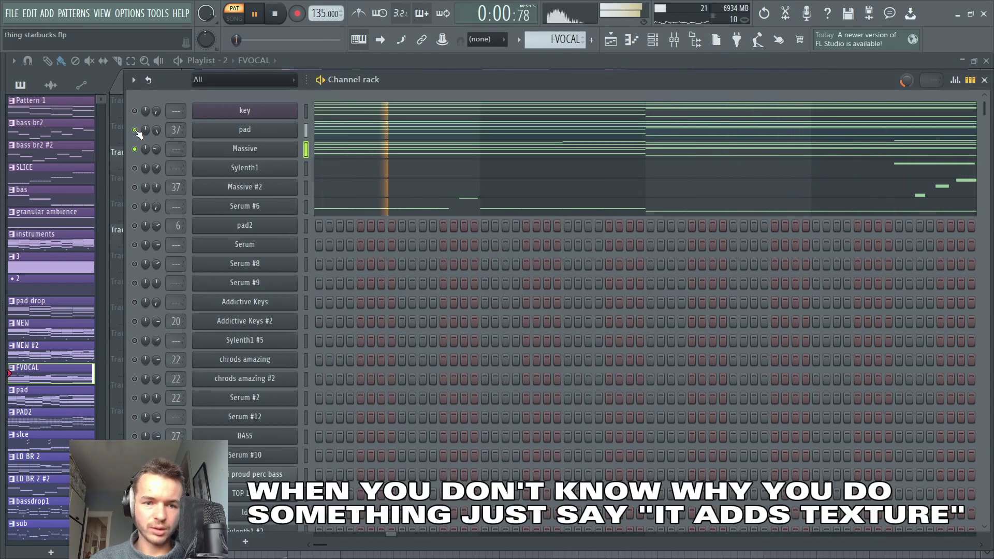
key("space")
key("space")
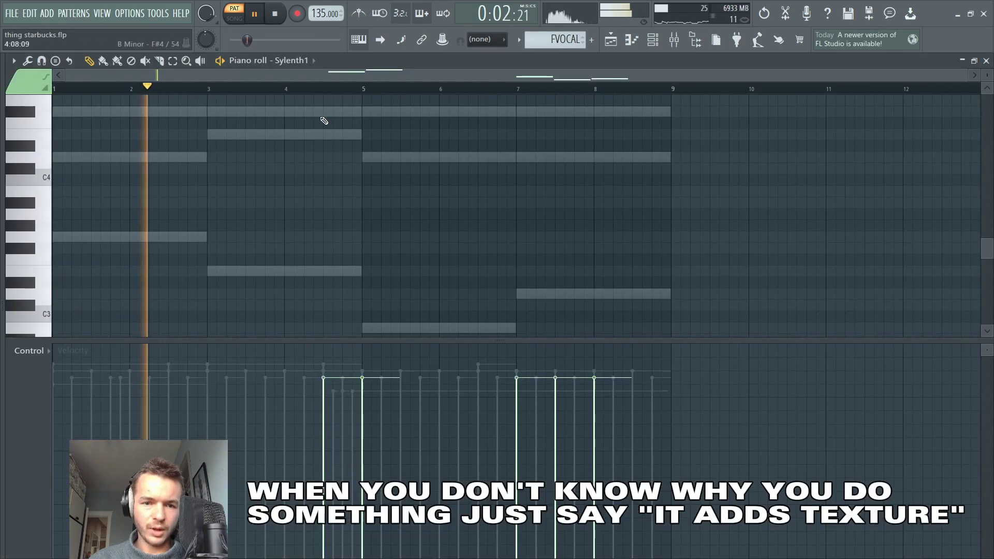
Step: View the Sylenth1 channel's upper melody notes in the piano roll during playback, return to the channel rack and stop
scroll(324, 120, "up", 5)
key("space")
key("space")
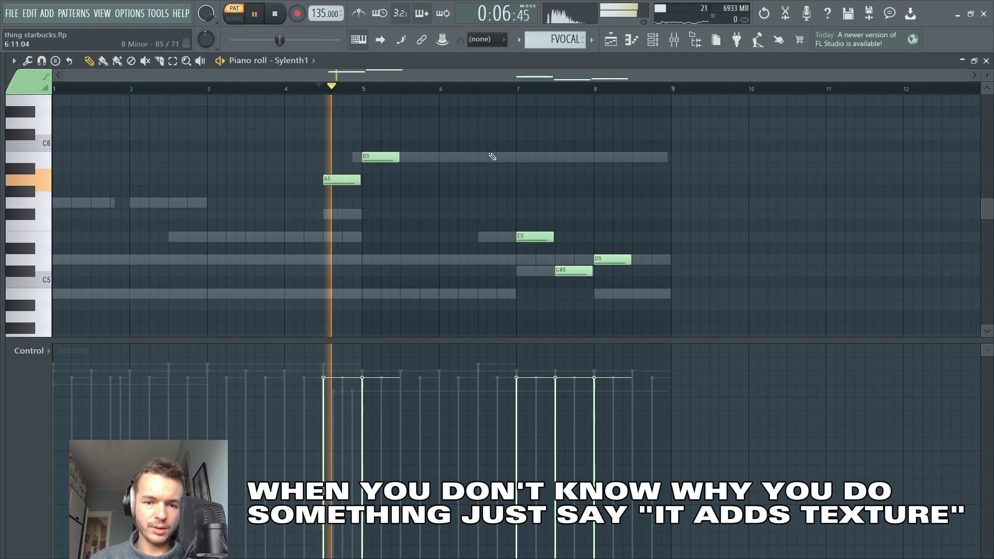
left_click(654, 41)
key("space")
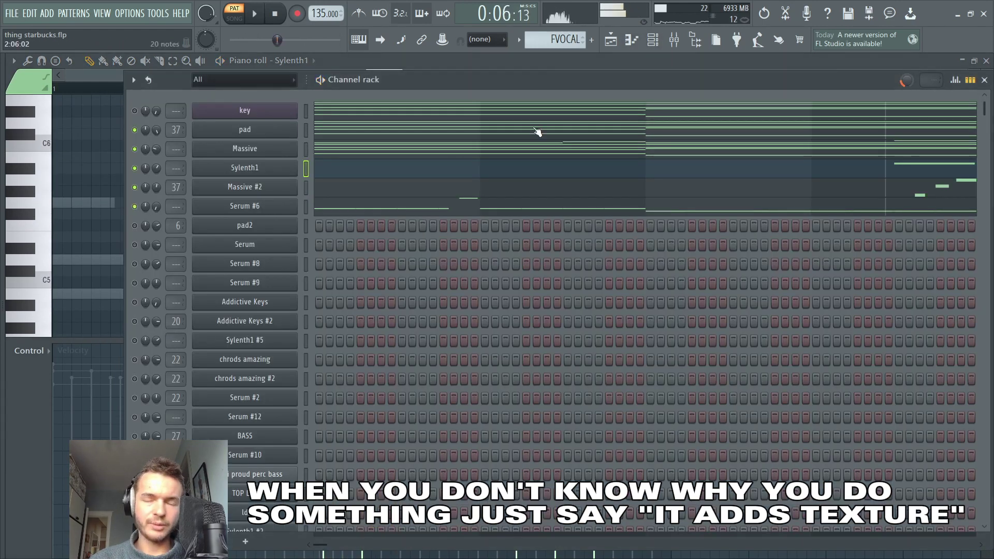
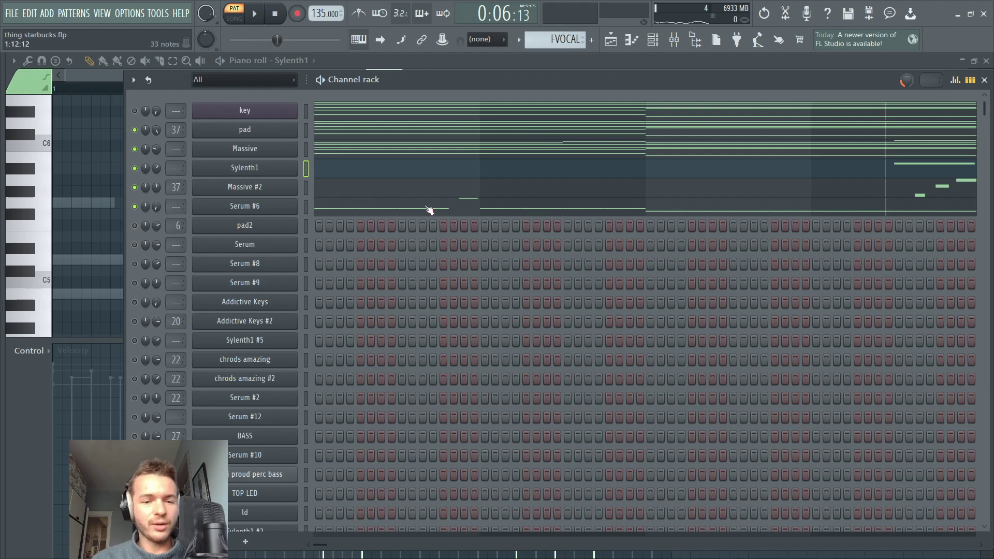
Step: Reopen the Sylenth1 channel's piano roll and play its melody with the other FVOCAL layers
left_click(344, 172)
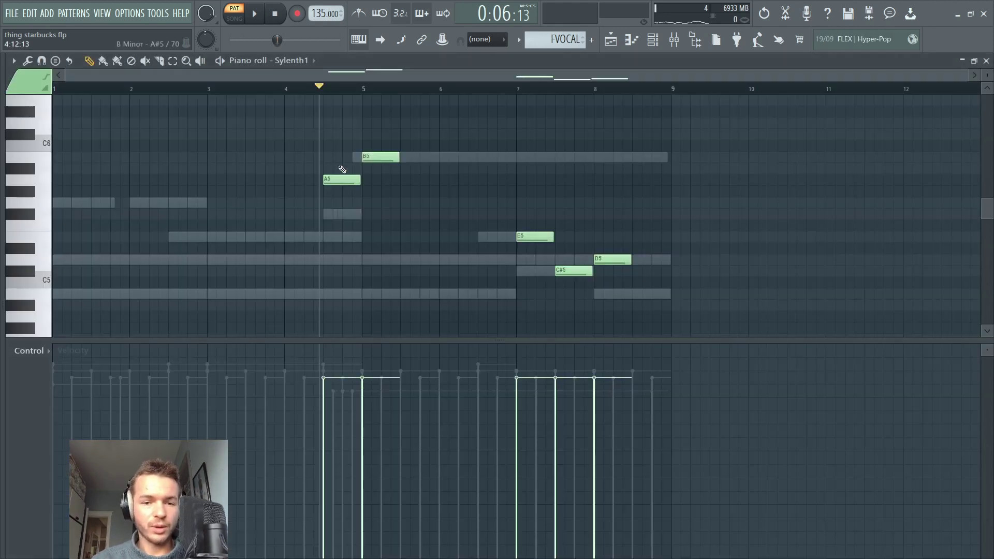
key("space")
right_click(515, 170)
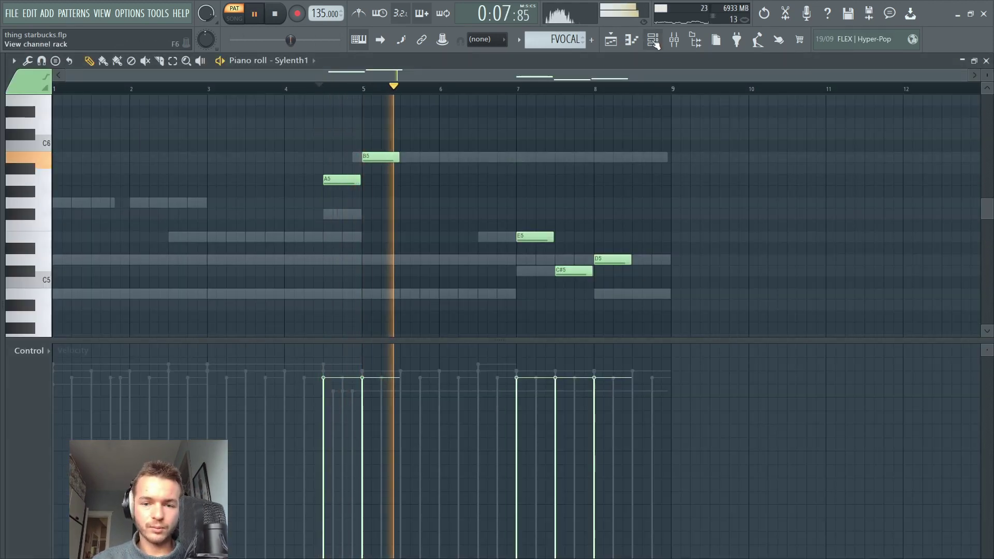
left_click(652, 40)
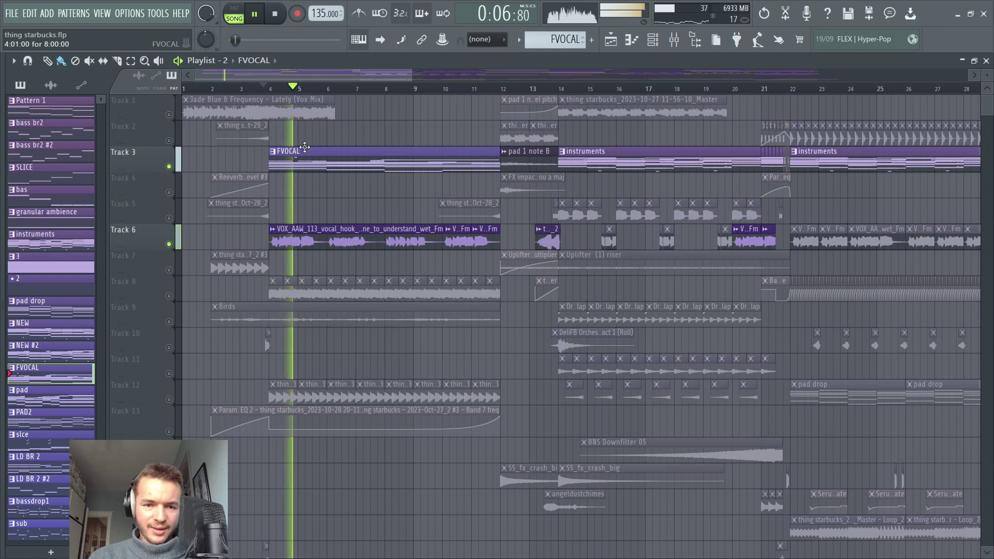
Step: Play the FVOCAL clip together with the vocal hook in song mode from just before bar 4
key("space")
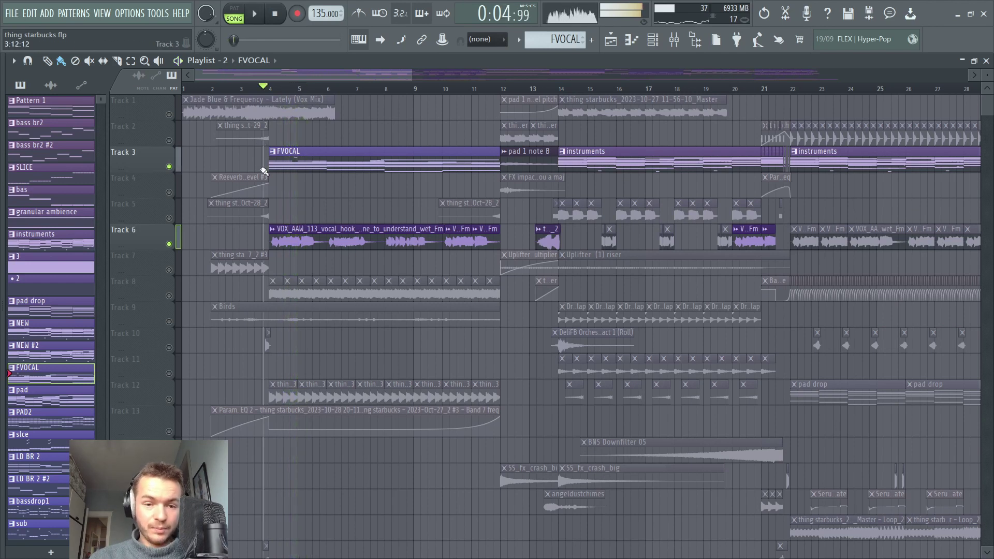
key("space")
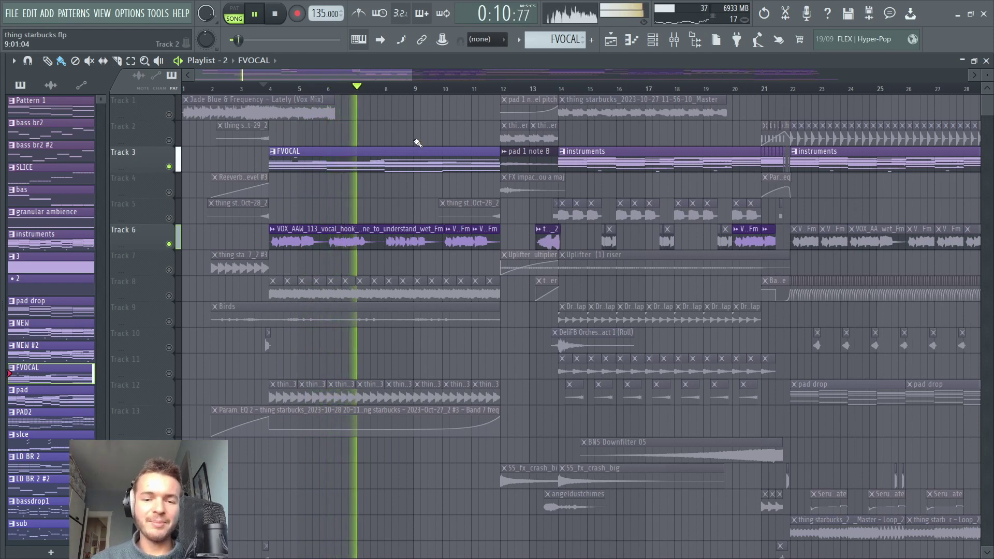
key("space")
Step: Unmute playlist tracks 8 and 5 and mute tracks 6 and 3
left_click(169, 296)
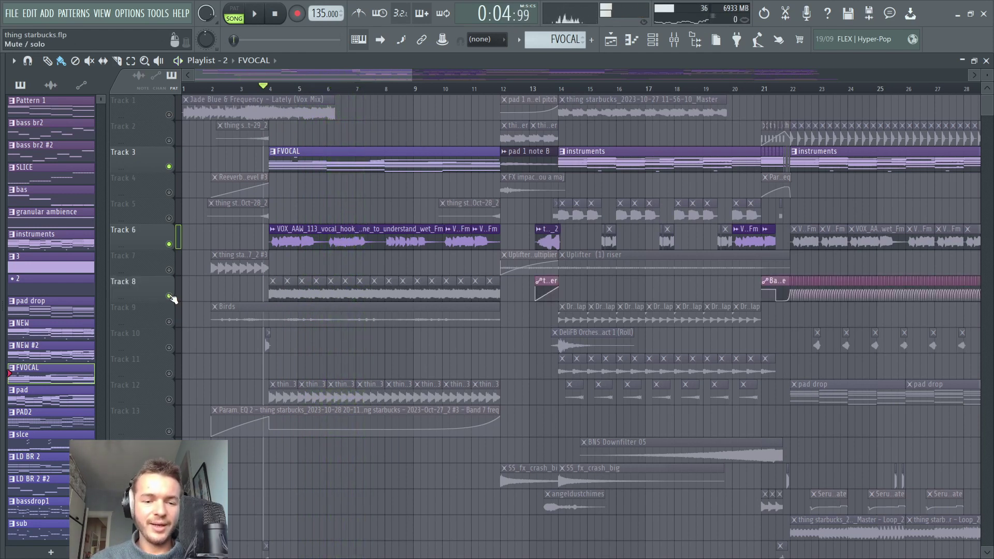
left_click(175, 248)
left_click(174, 173)
scroll(176, 175, "down", 3)
left_click(169, 145)
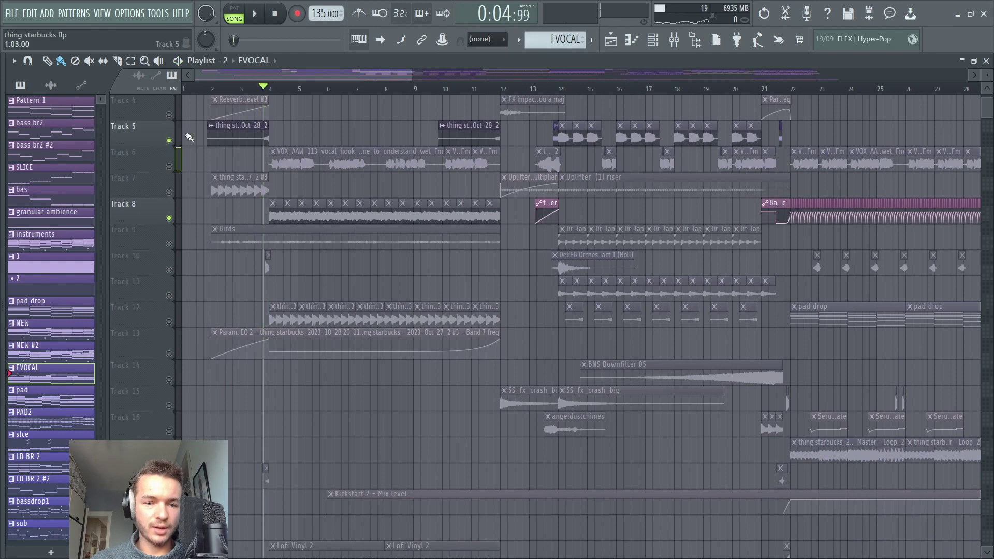
scroll(189, 137, "up", 1)
scroll(200, 145, "down", 2)
scroll(212, 157, "up", 3)
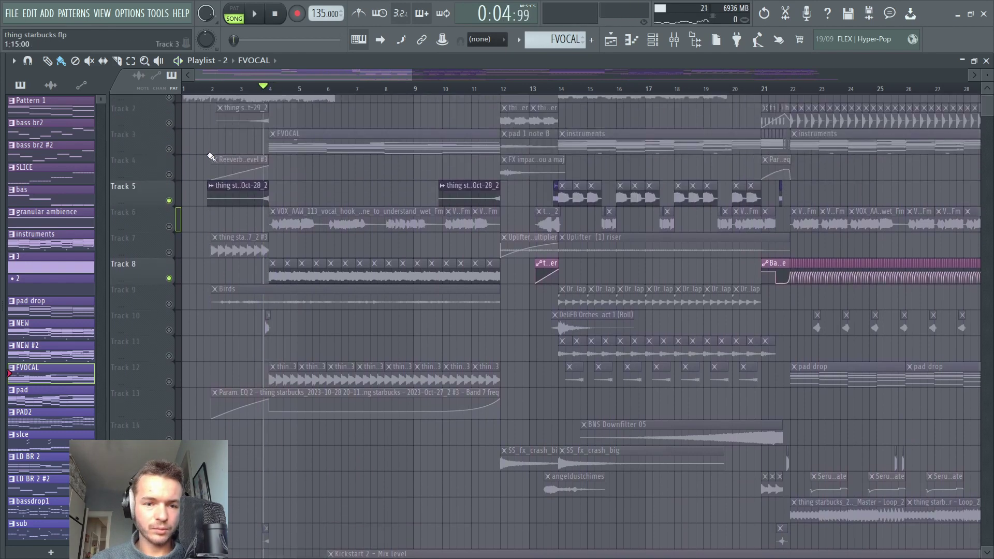
Step: Solo playlist track 12 and play its repeated clips under the FVOCAL section
left_click(169, 382)
key("space")
scroll(170, 382, "down", 2)
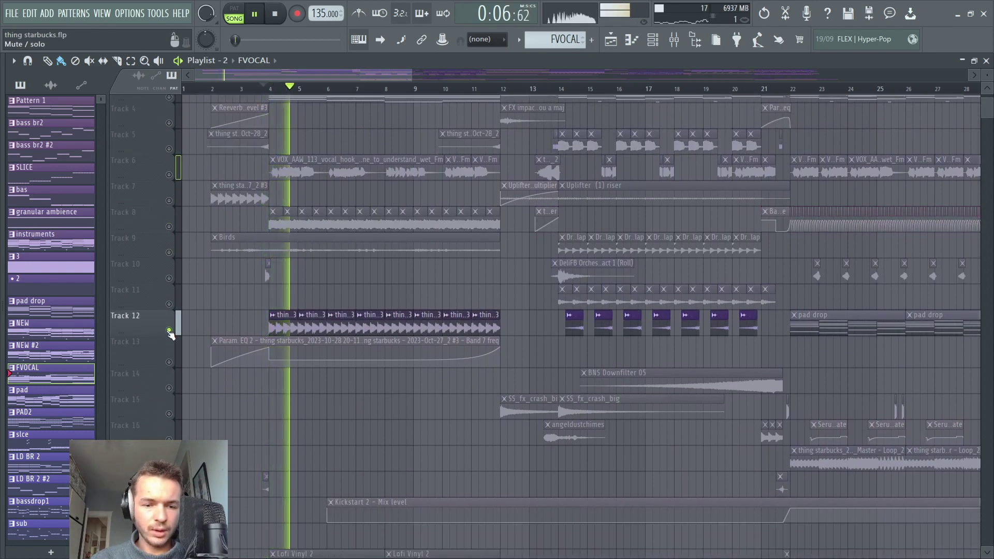
scroll(287, 93, "up", 3)
scroll(332, 101, "up", 1)
scroll(379, 93, "down", 3)
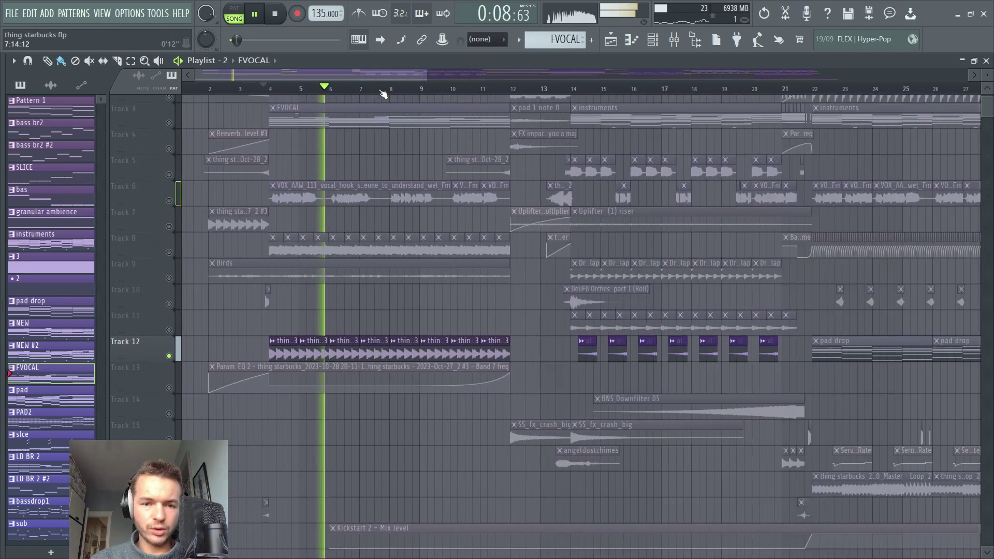
scroll(383, 90, "down", 1)
scroll(402, 115, "up", 2)
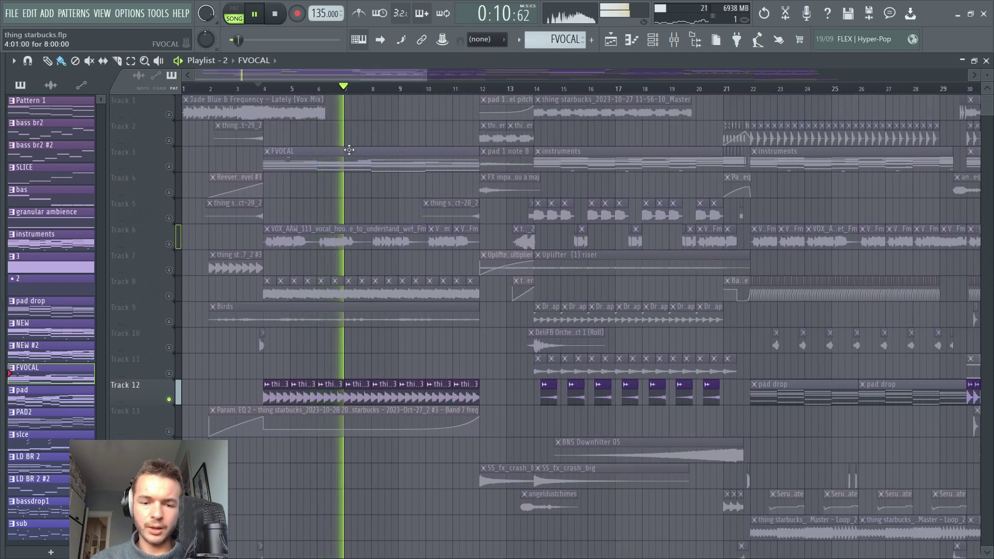
scroll(349, 150, "down", 4)
key("space")
Step: Unmute the Param. EQ 2 automation, Birds, Lofi Vinyl and DeliFB tracks (13, 9, 21, 23) and replay from about bar 4
left_click(169, 328)
key("space")
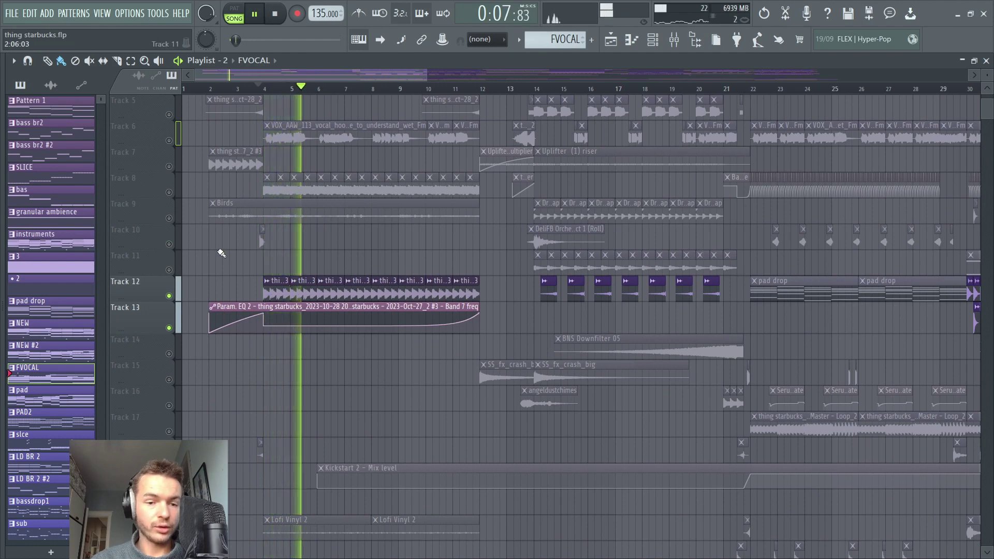
left_click(169, 218)
scroll(207, 243, "down", 8)
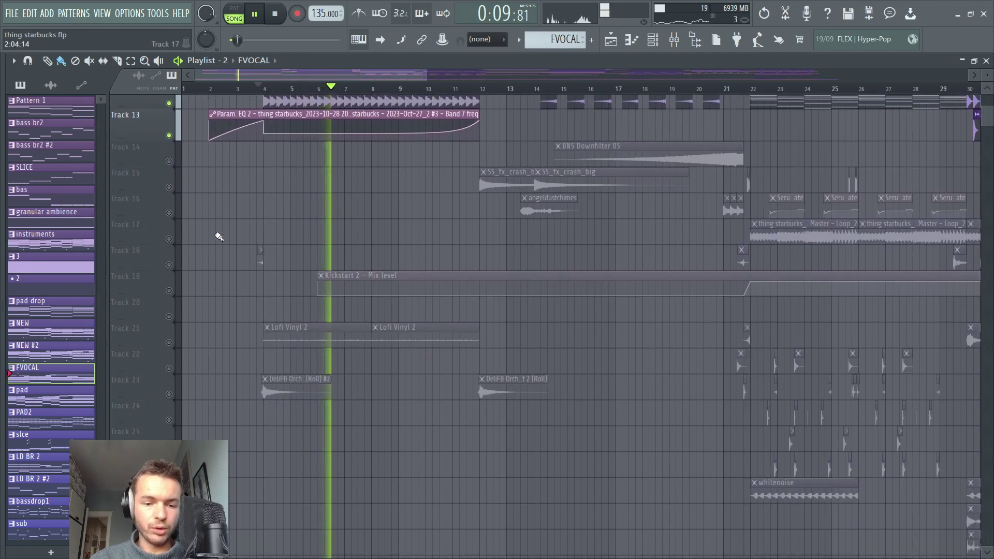
left_click(169, 328)
left_click(169, 379)
scroll(206, 264, "up", 3)
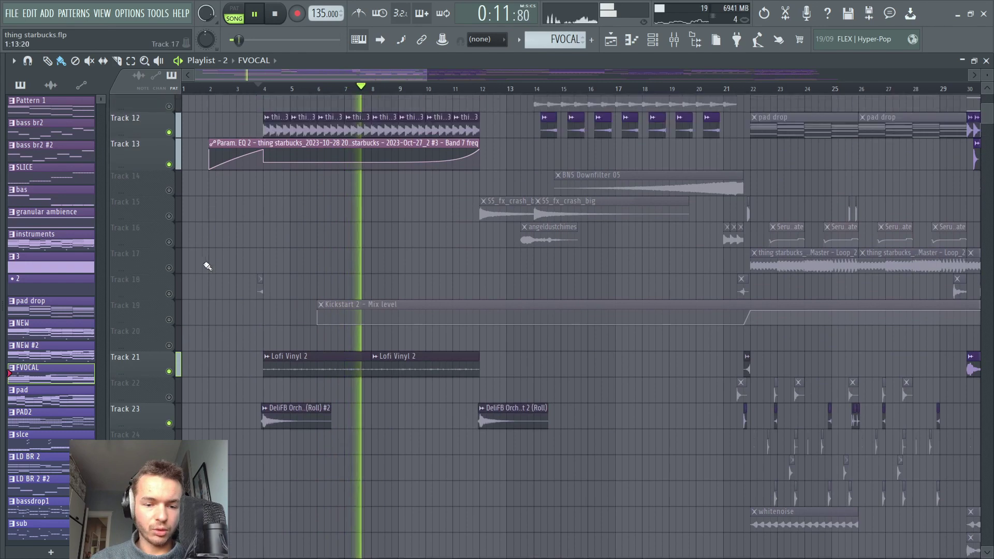
left_click(262, 89)
scroll(262, 89, "up", 4)
left_click_drag(306, 173, 361, 205)
scroll(361, 204, "up", 5)
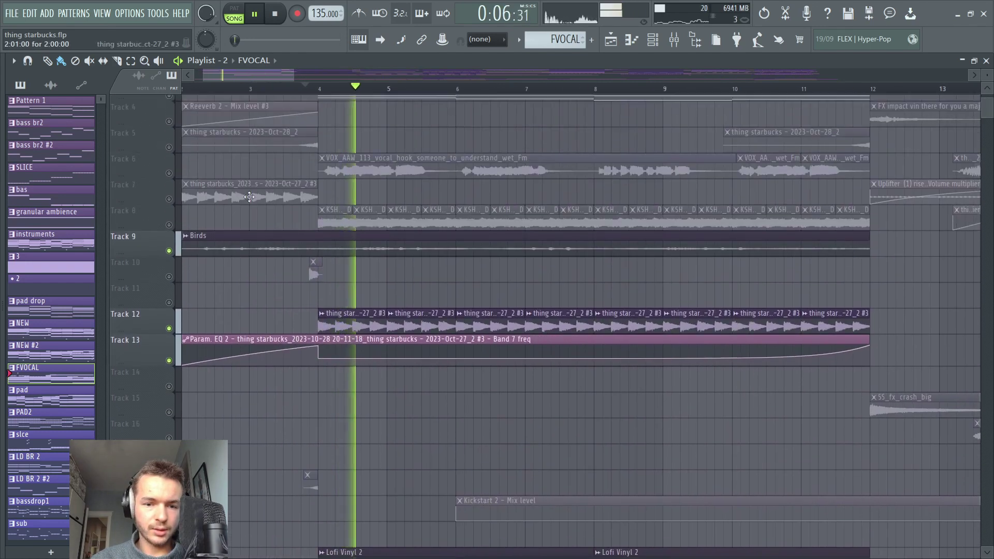
Step: Toggle the solo of playlist track 7 to unmute all the tracks
key("space")
key("space")
right_click(175, 200)
right_click(169, 199)
right_click(169, 199)
key("space")
Step: Play the transition into the FVOCAL section with all tracks on, restarting from shortly after bar 2
left_click_drag(210, 195, 388, 264)
key("space")
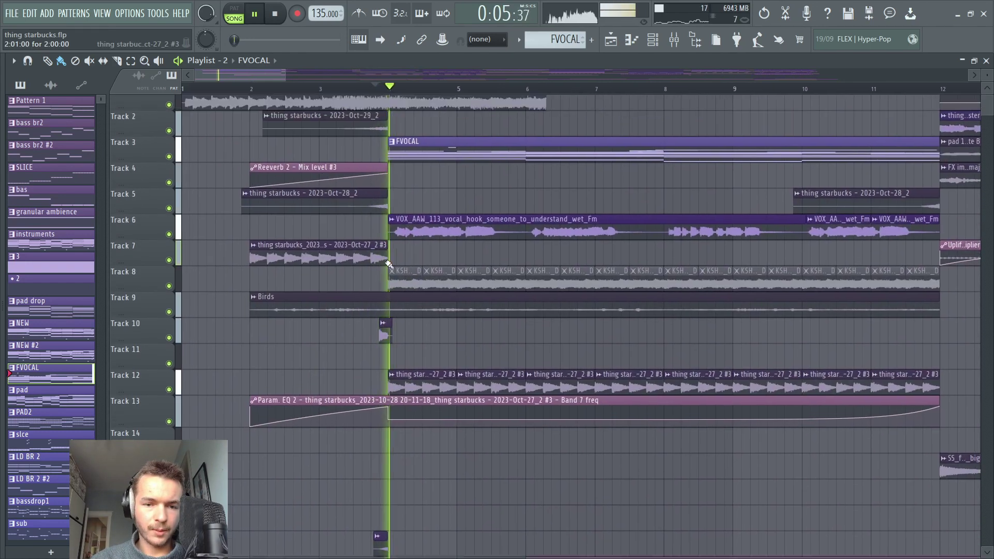
key("space")
left_click(268, 88)
key("space")
scroll(275, 93, "down", 3)
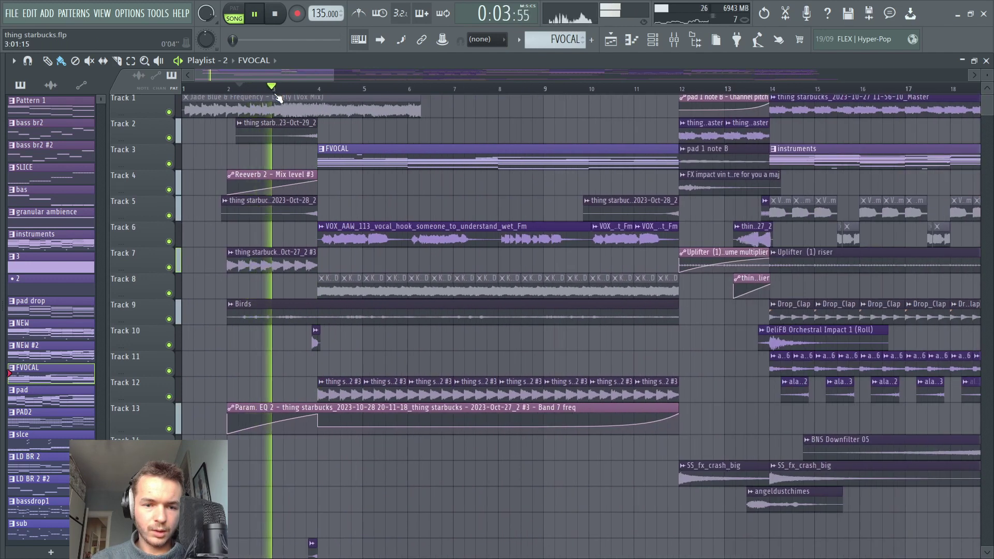
Step: Solo Tracks 2, 5 and 4 to hear the intro layers, and restore playback of all tracks
left_click(169, 137, "ctrl")
left_click(169, 215)
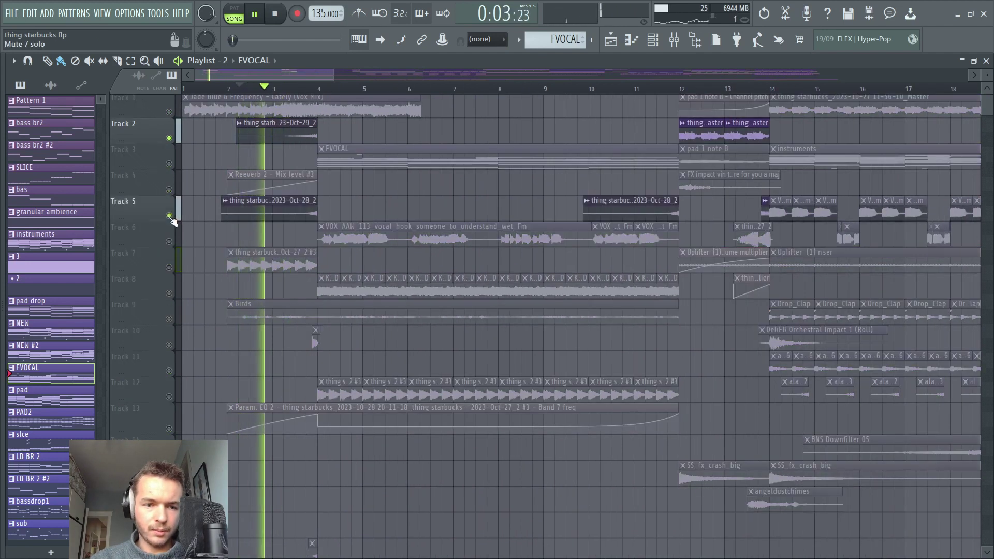
left_click(169, 190)
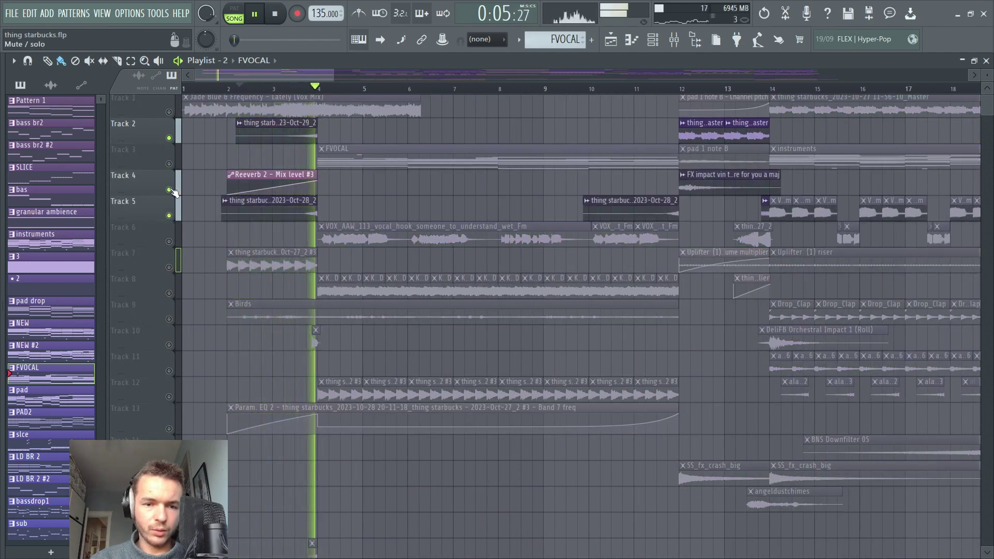
right_click(170, 190)
Step: Review the intro section's tracks and play the arrangement from just before bar 12
left_click_drag(497, 197, 413, 199)
scroll(440, 193, "down", 5)
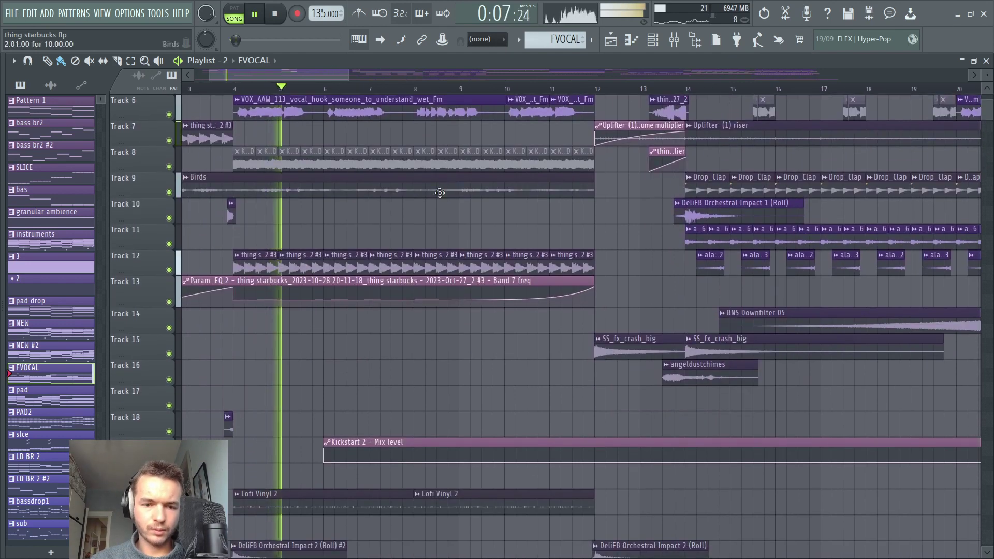
scroll(440, 188, "up", 4)
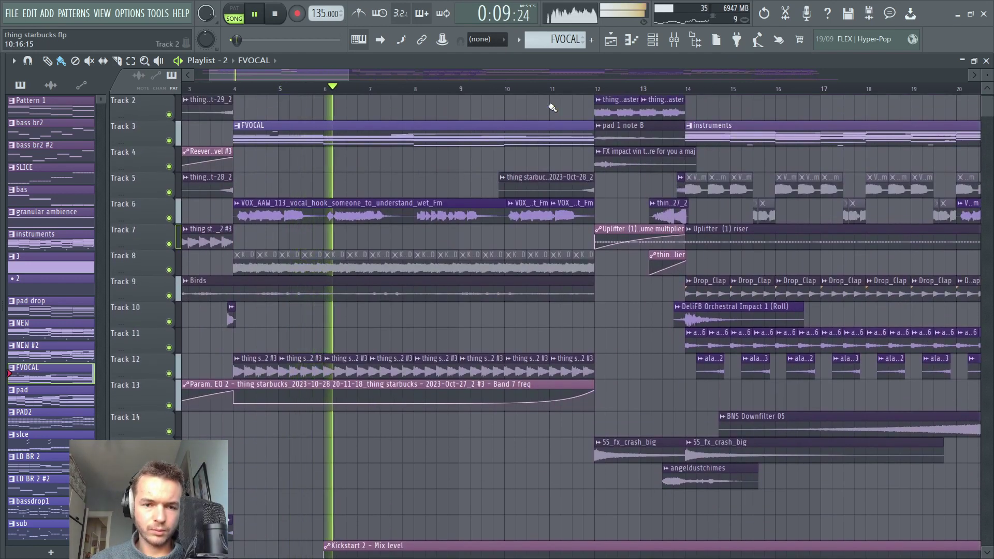
scroll(553, 116, "down", 2)
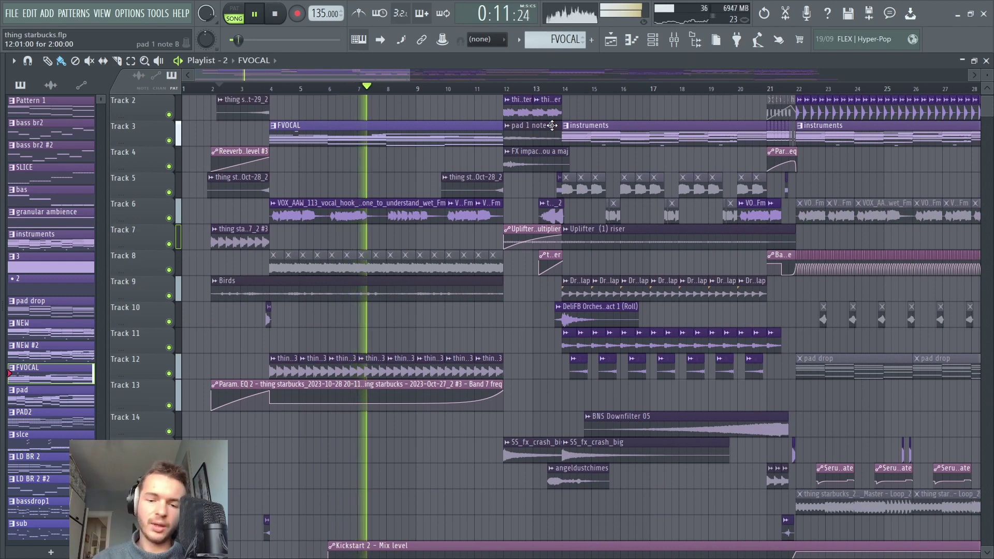
left_click(497, 89)
key("space")
scroll(498, 93, "down", 2)
scroll(464, 187, "down", 6)
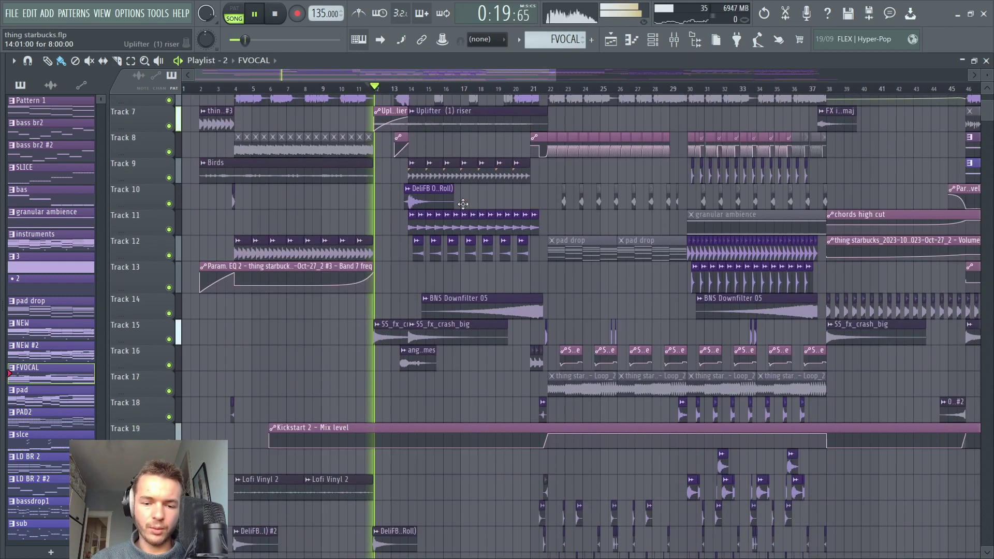
scroll(464, 186, "up", 7)
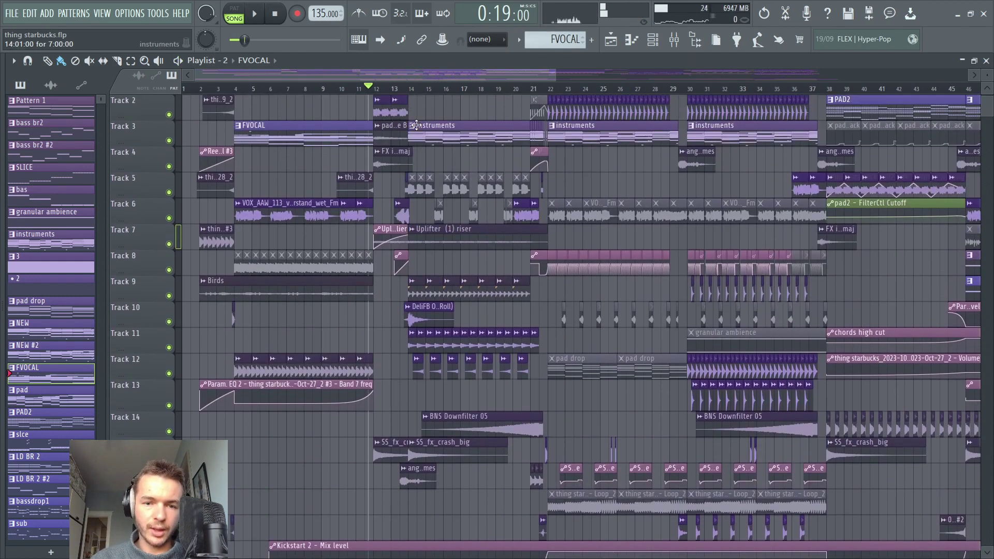
Step: Play the build-up section with all tracks from just before bar 14
left_click(413, 89)
scroll(425, 89, "up", 2)
key("space")
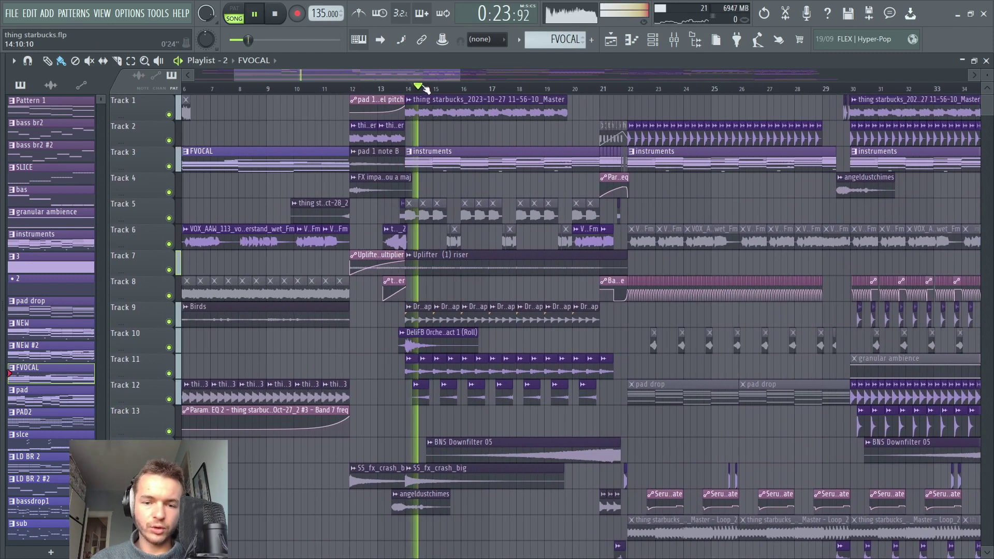
left_click(406, 89)
key("space")
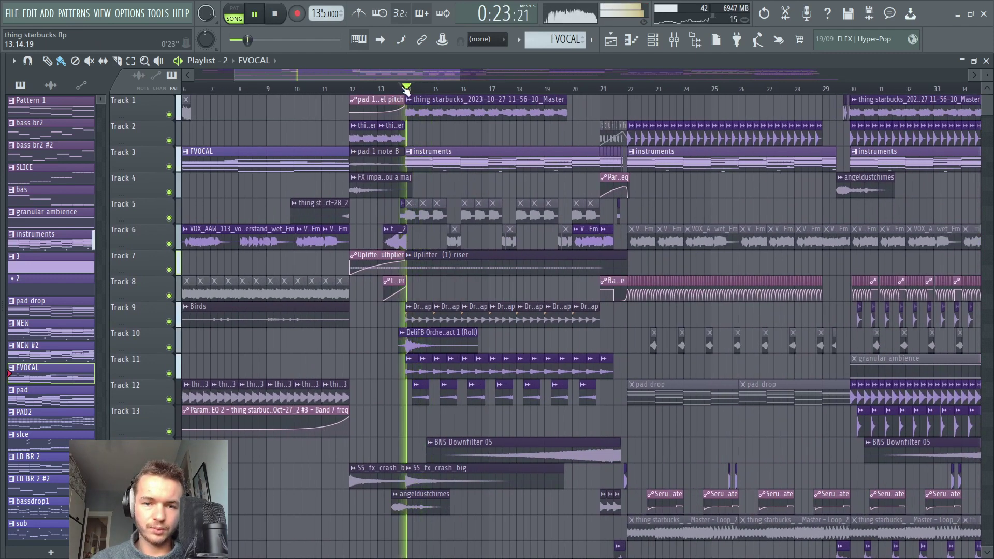
scroll(604, 195, "down", 6)
scroll(600, 192, "up", 6)
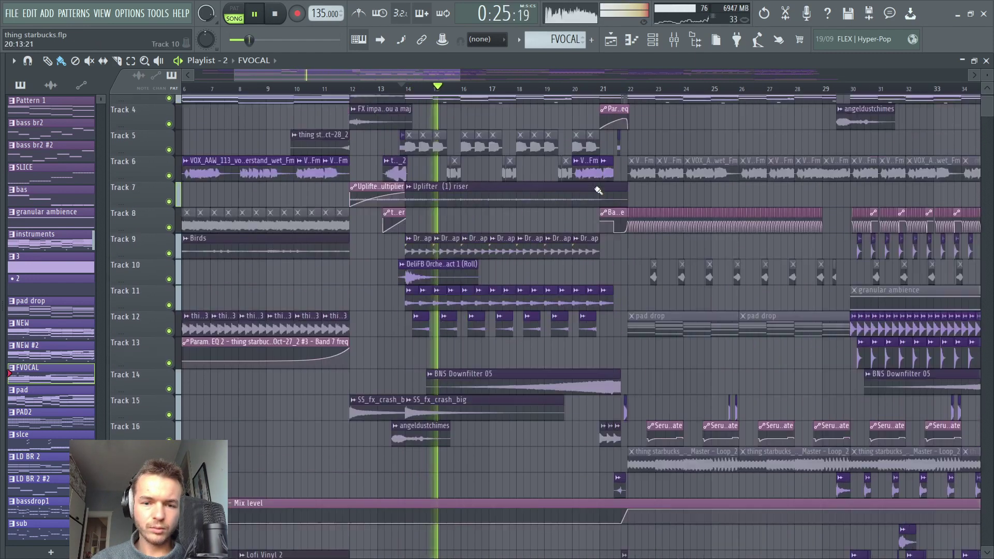
scroll(455, 215, "right", 3)
key("space")
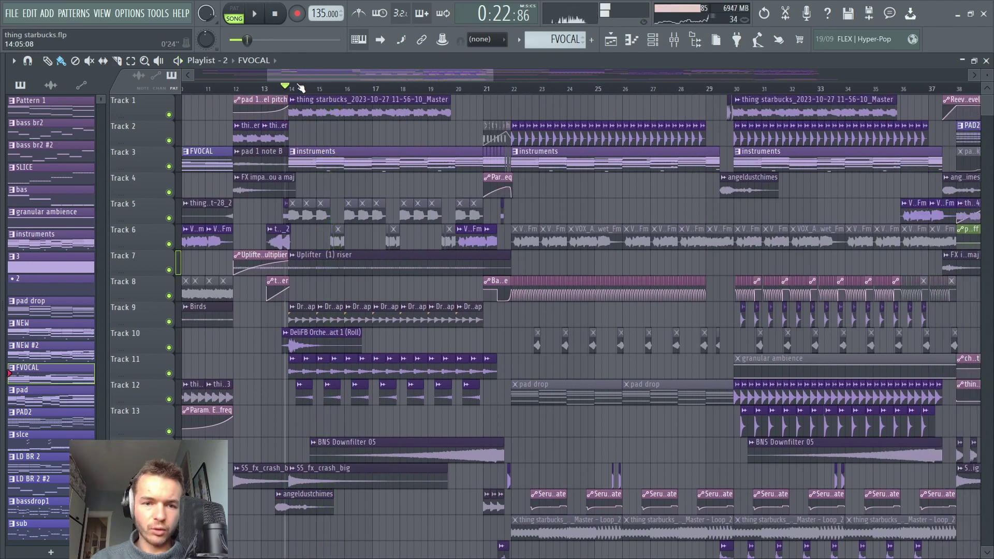
Step: Solo Track 3, add Track 1, and play the instruments layers from just before bar 14
scroll(280, 171, "up", 4, "ctrl")
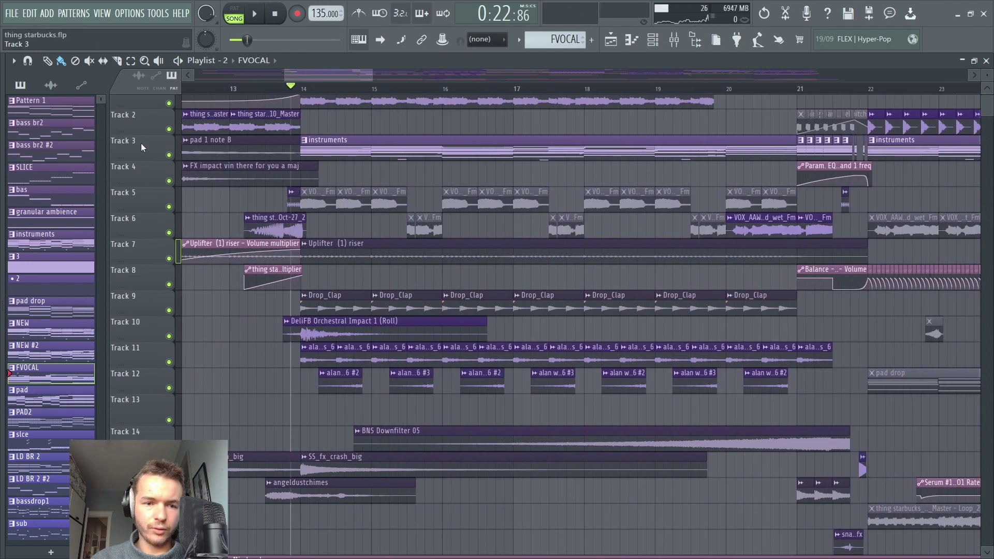
right_click(169, 155)
key("space")
scroll(173, 135, "up", 1)
left_click(169, 116)
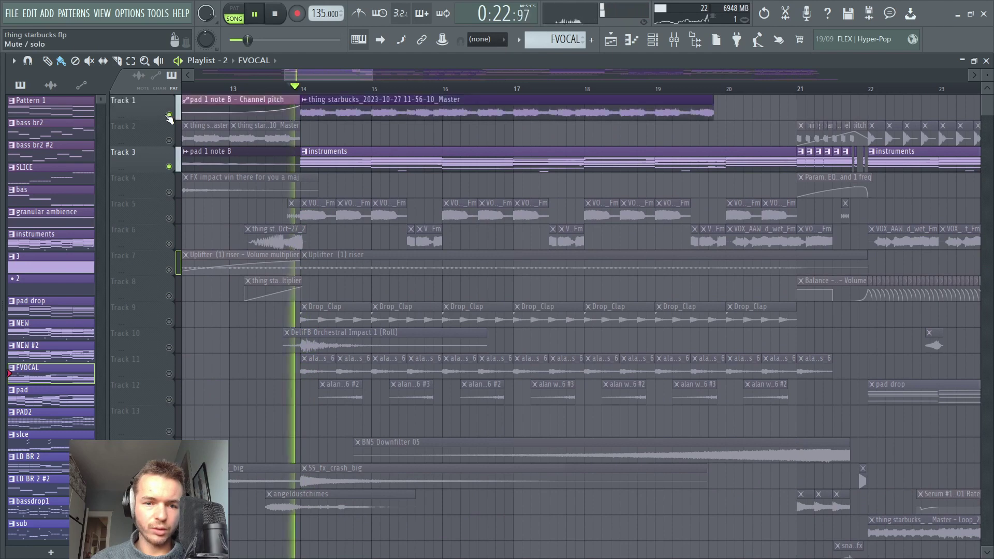
key("space")
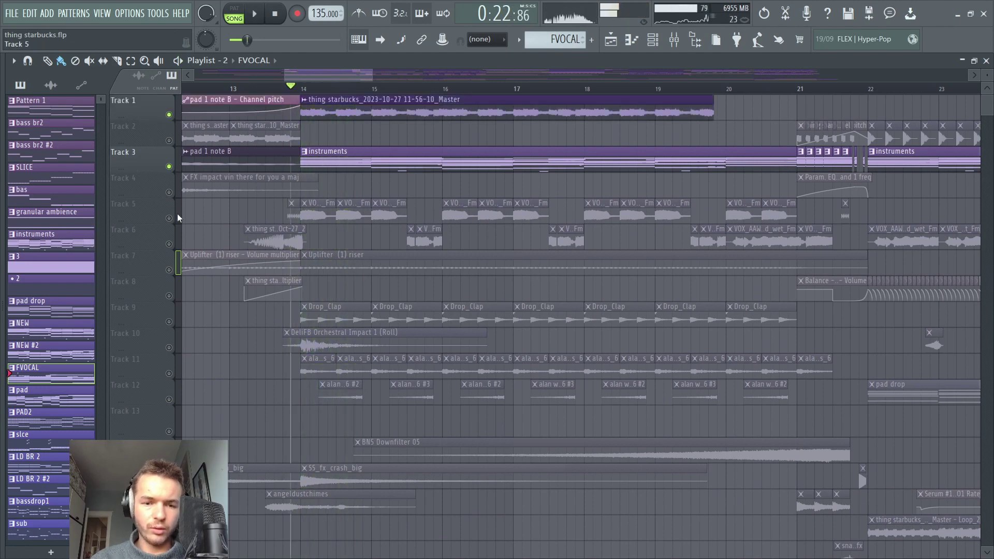
Step: Listen to the vocal chops on Track 5 with the uplifter on Track 7, and solo Track 7 alone
left_click(169, 218)
key("space")
key("space")
left_click(168, 269)
key("space")
scroll(166, 261, "down", 1)
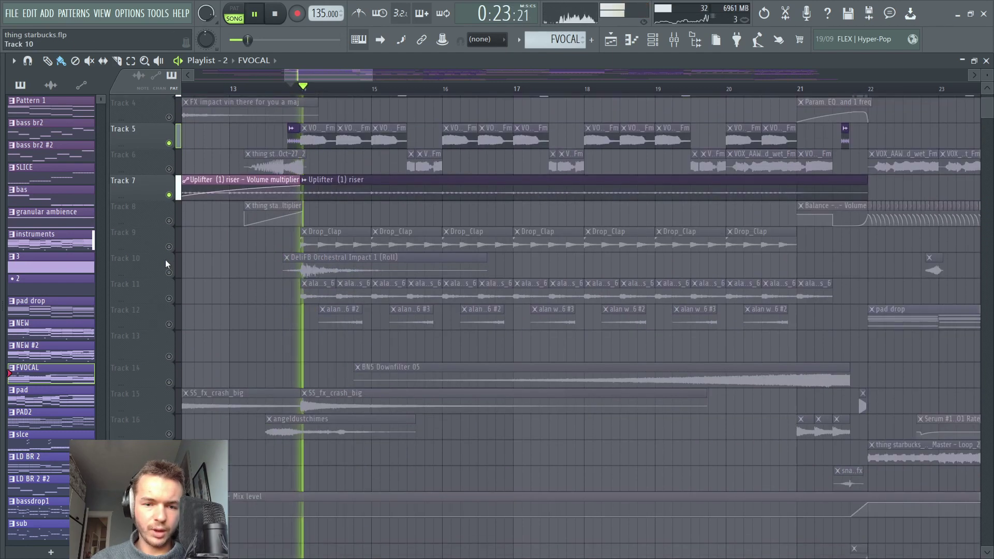
right_click(169, 193)
key("space")
key("space")
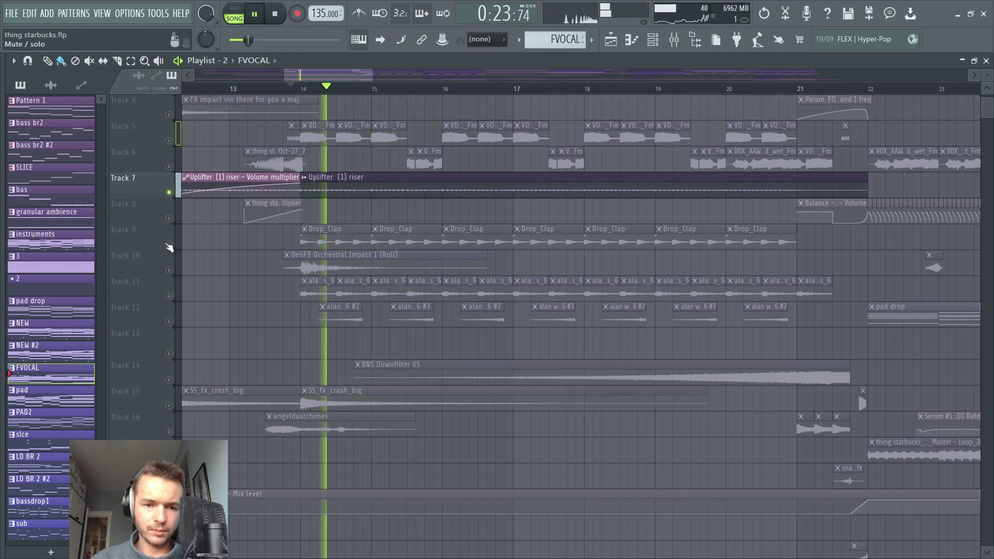
Step: Solo Track 9 and play the Drop_Clap clips, and solo Track 10 to hear the orchestral impact
right_click(169, 244)
key("space")
key("space")
right_click(169, 270)
key("space")
key("space")
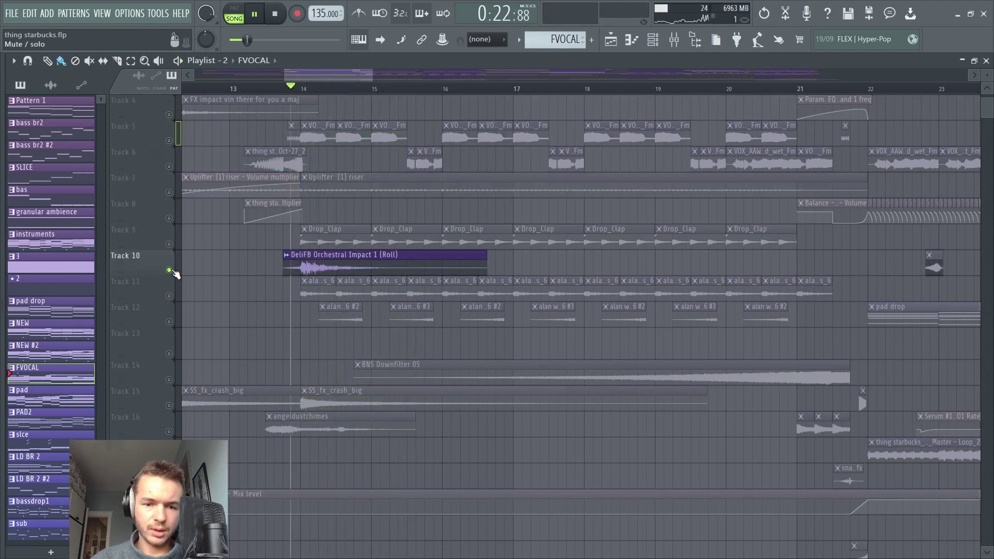
Step: Solo Track 11 and play its cool break drums clips from just before bar 14
right_click(169, 296)
key("space")
key("space")
scroll(180, 280, "down", 4)
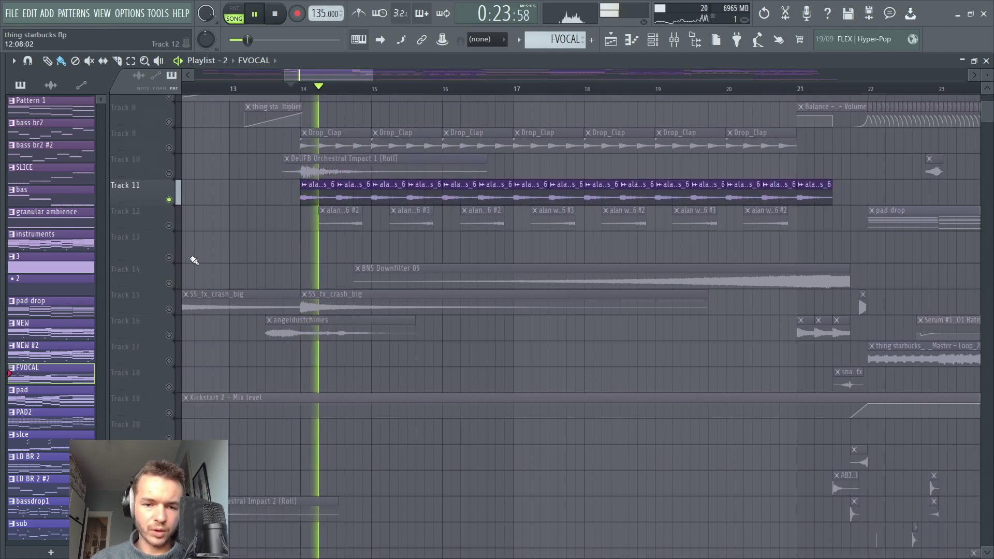
scroll(216, 219, "up", 2)
scroll(215, 209, "up", 1)
key("space")
Step: Inspect the channel settings of the cool break drums_6 audio clip on Track 11, and close them
double_click(311, 293)
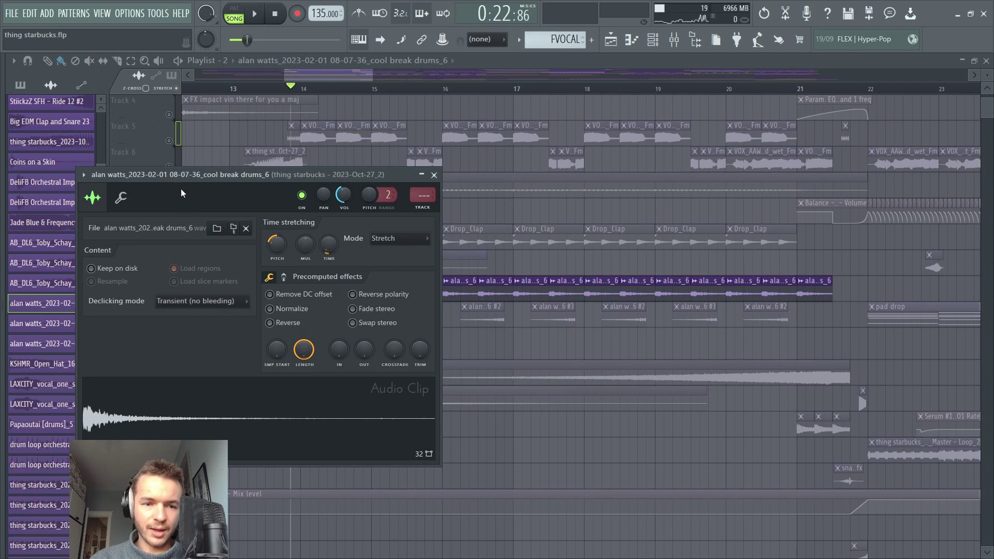
left_click_drag(181, 194, 278, 172)
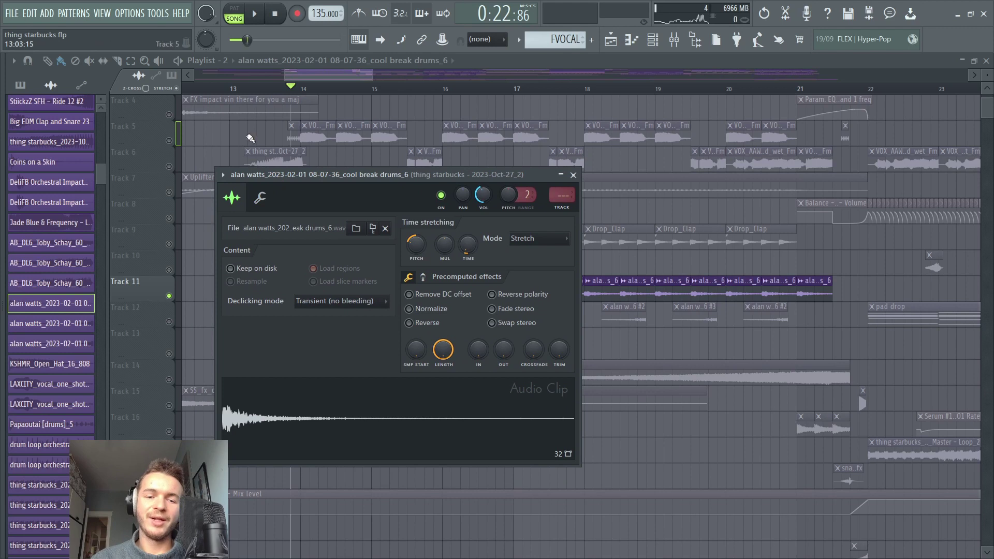
left_click(573, 175)
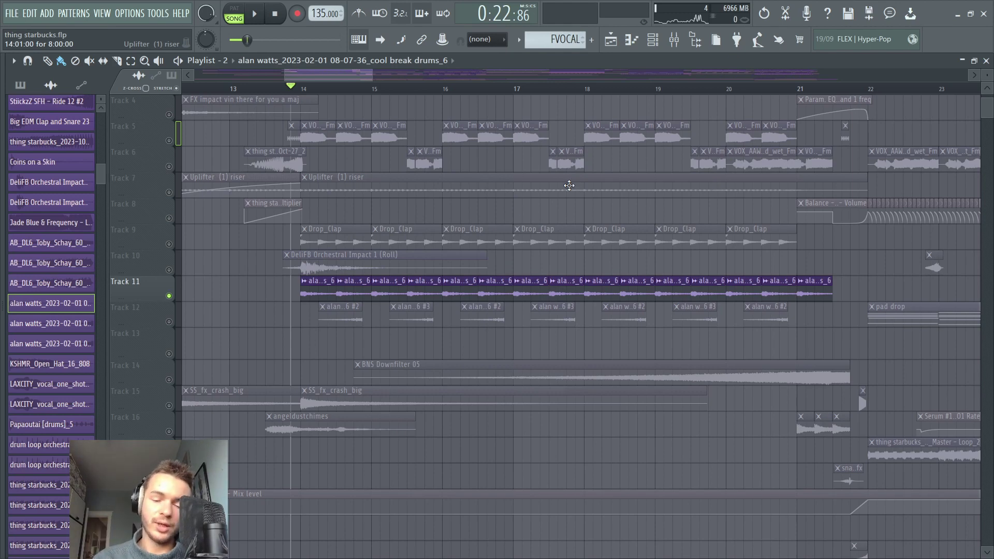
double_click(319, 292)
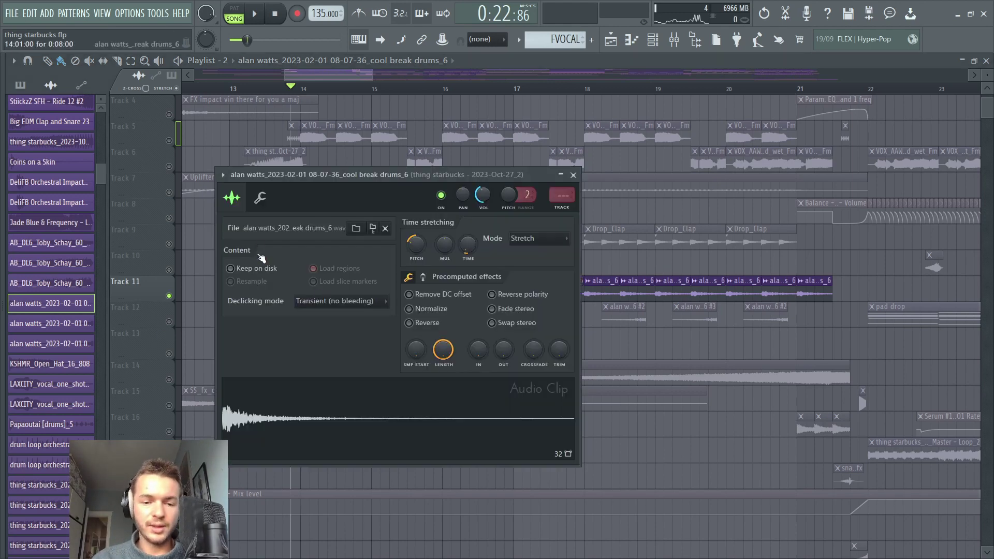
left_click(573, 175)
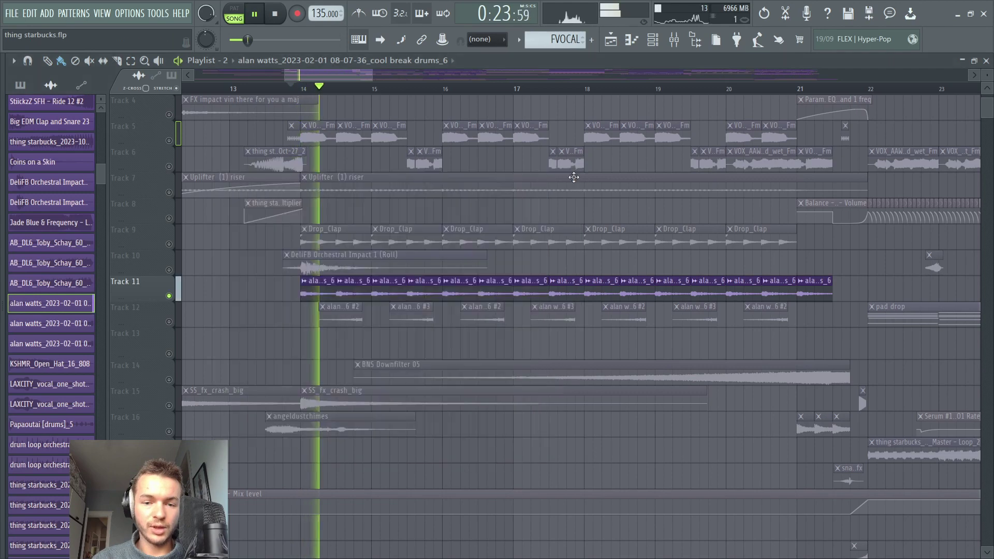
Step: Unmute Track 12 alongside Track 11 and replay the layered break drums from just before bar 14
left_click(170, 322)
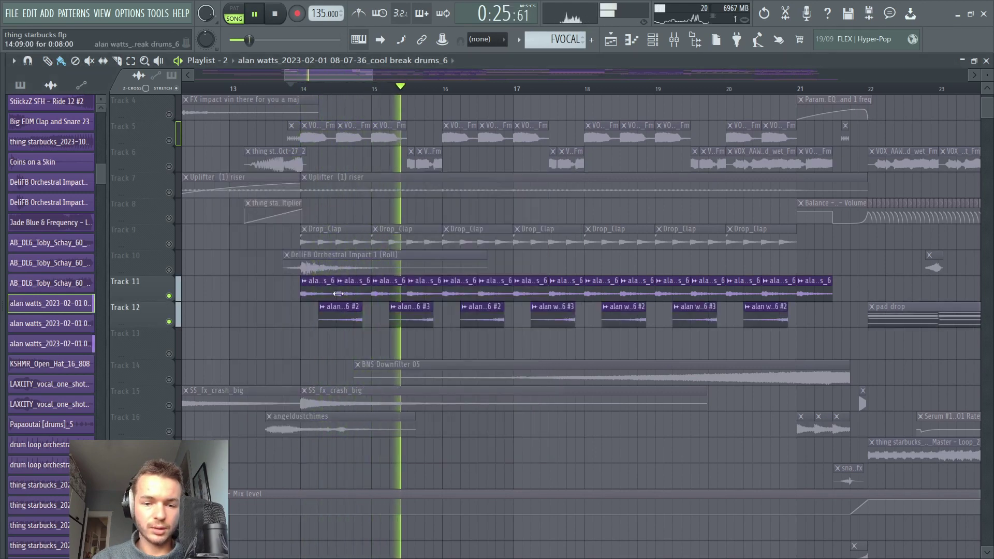
scroll(375, 264, "down", 2)
scroll(336, 248, "up", 2)
scroll(227, 254, "down", 3)
key("space")
key("space")
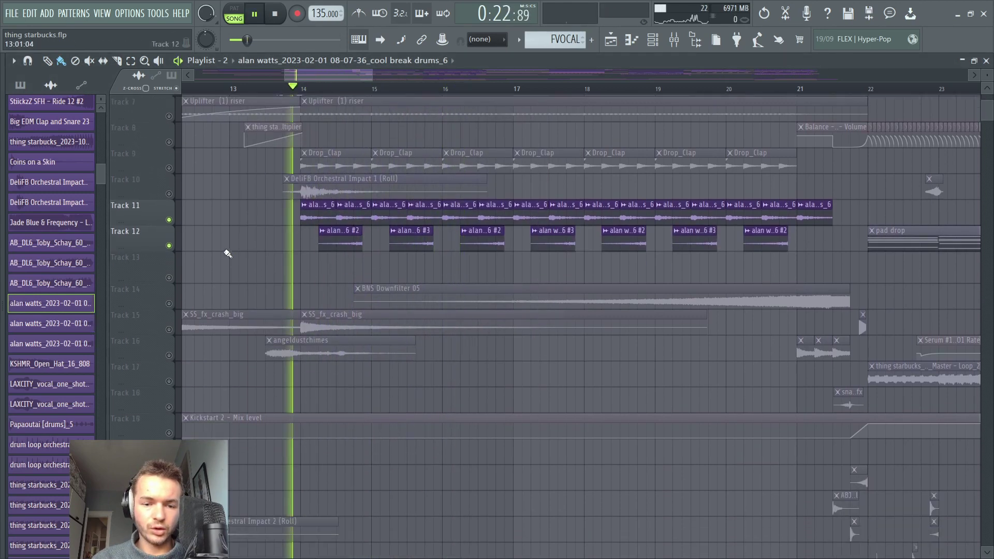
key("space")
Step: Add the crashes on Track 15 and the chimes on Track 16 to the break drums during playback
left_click(170, 329)
scroll(247, 258, "up", 5)
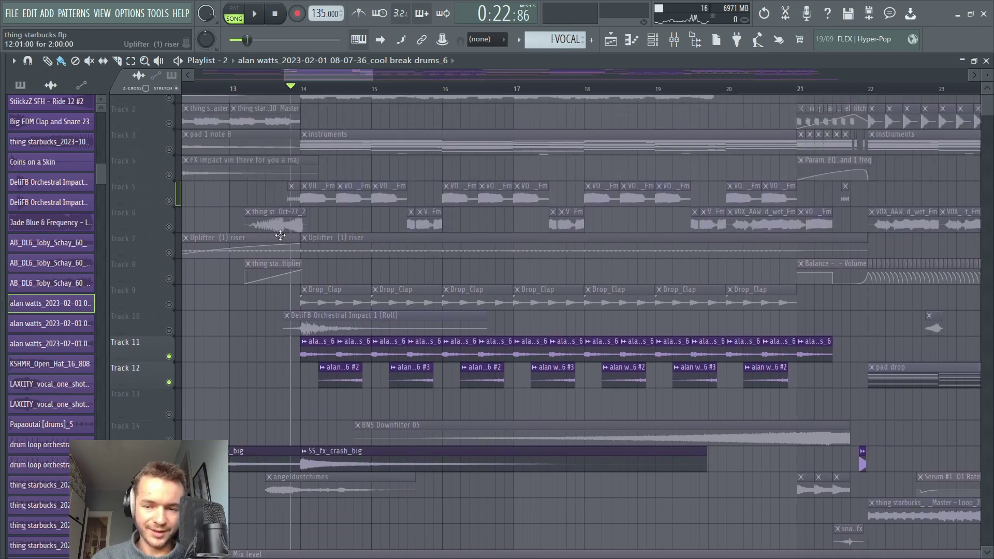
scroll(335, 196, "down", 5)
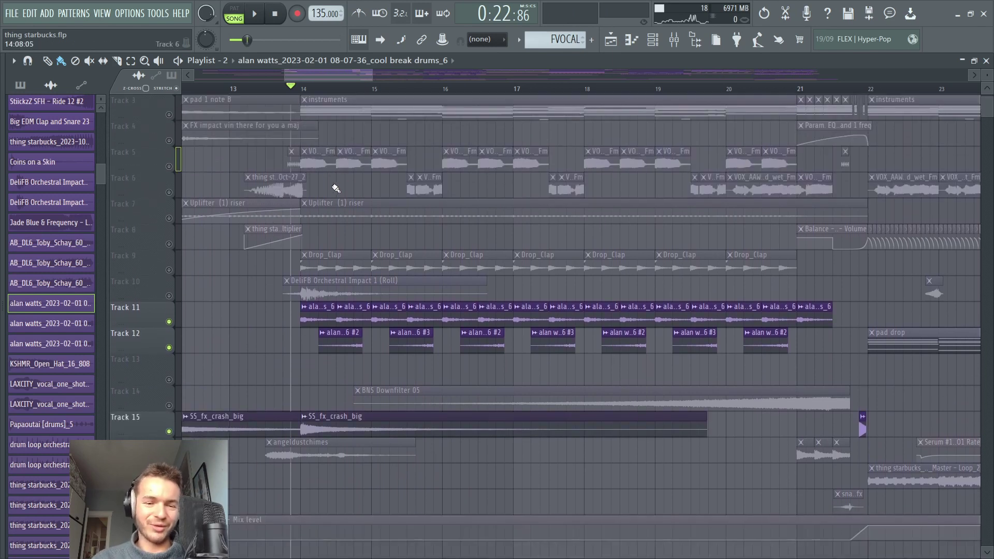
key("space")
left_click(169, 354)
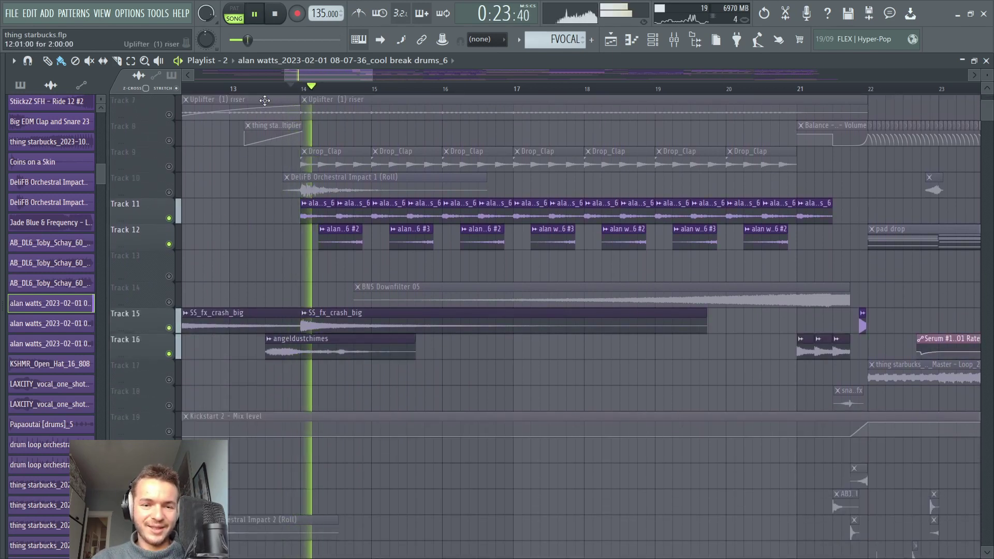
Step: Check the lower tracks for more build-up layers, restore all tracks, and play the full section from before bar 14
scroll(328, 195, "down", 8)
scroll(326, 197, "down", 3)
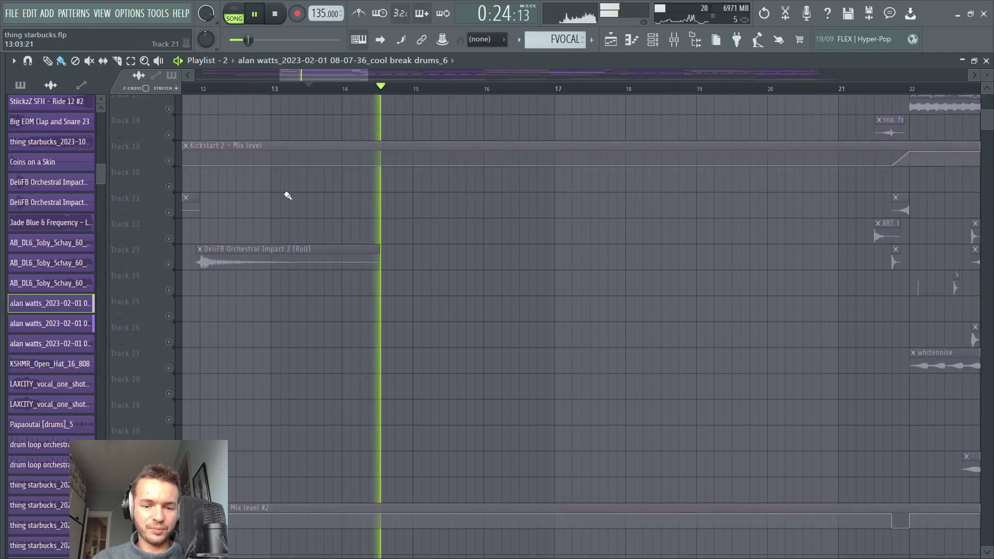
scroll(302, 204, "up", 6)
scroll(300, 204, "up", 10)
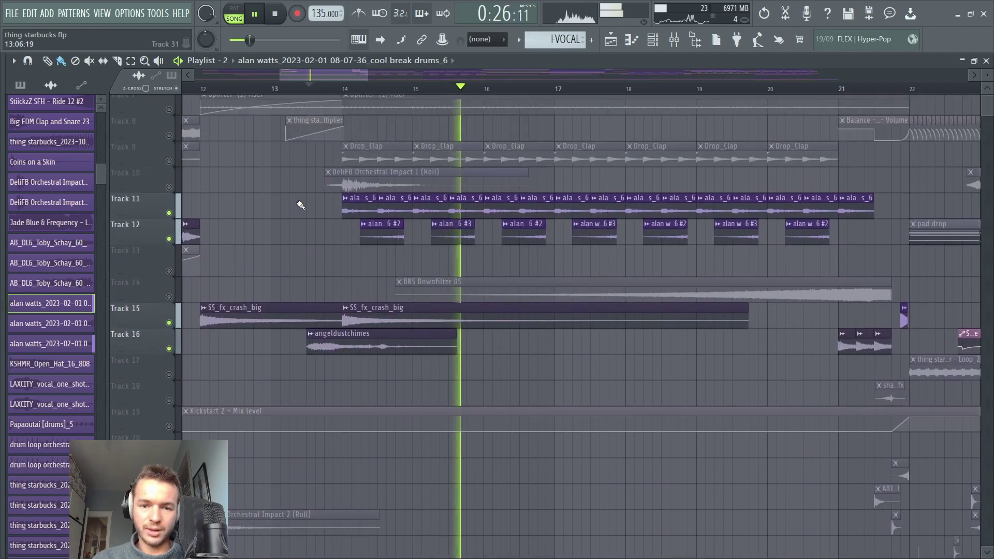
scroll(477, 70, "down", 2)
key("space")
key("space")
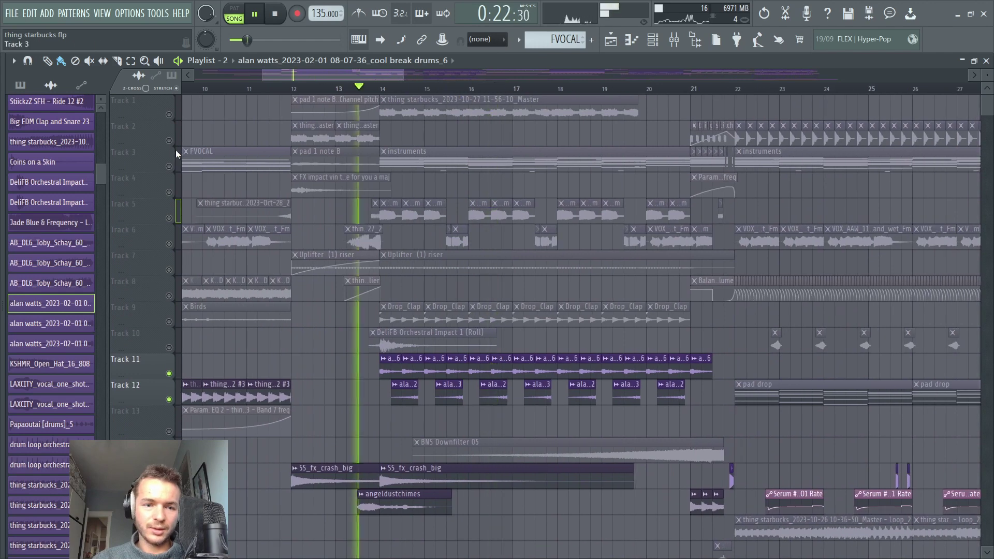
right_click(168, 140)
right_click(169, 140)
scroll(506, 183, "right", 1)
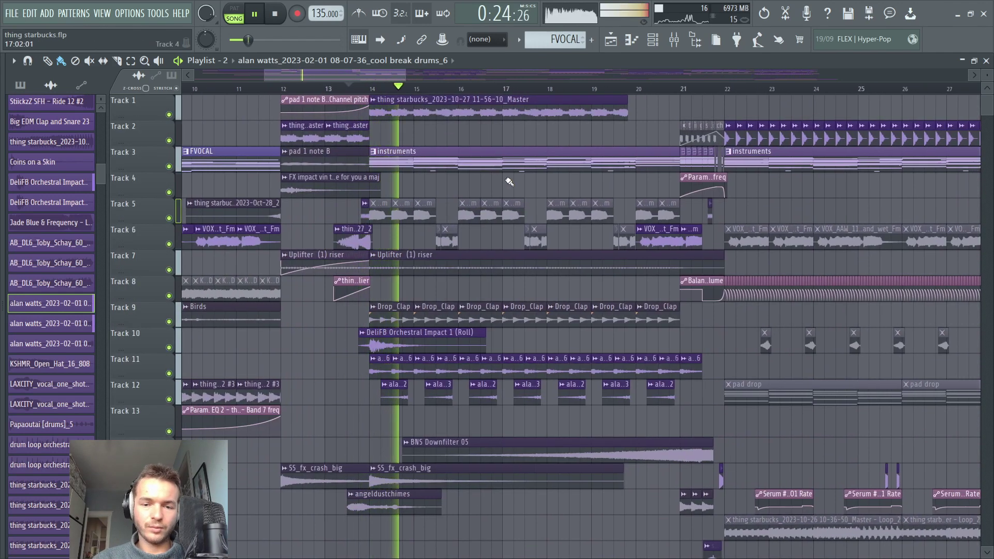
scroll(508, 181, "right", 1)
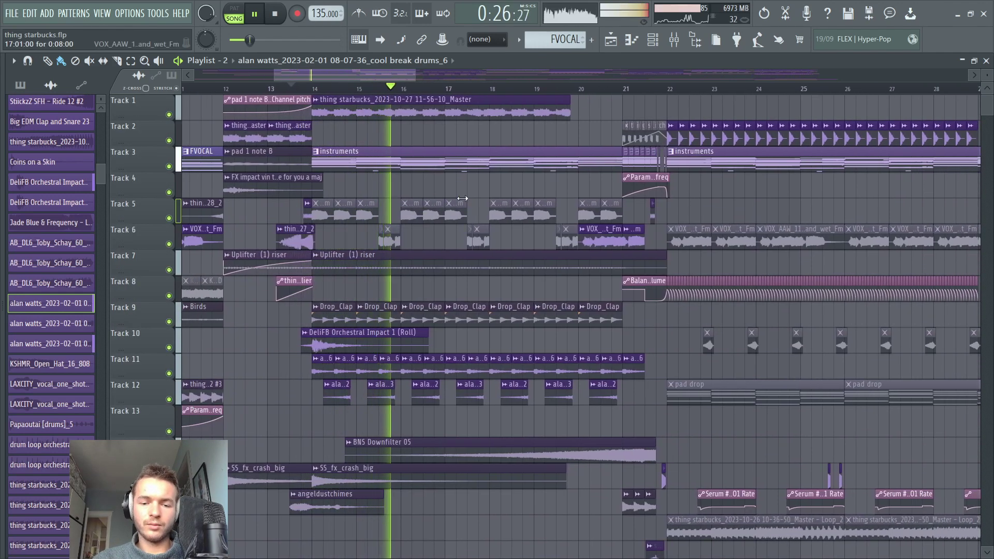
Step: Replay the build-up with only the break drums on Tracks 11 and 12 audible
key("space")
key("space")
left_click(168, 373, "ctrl")
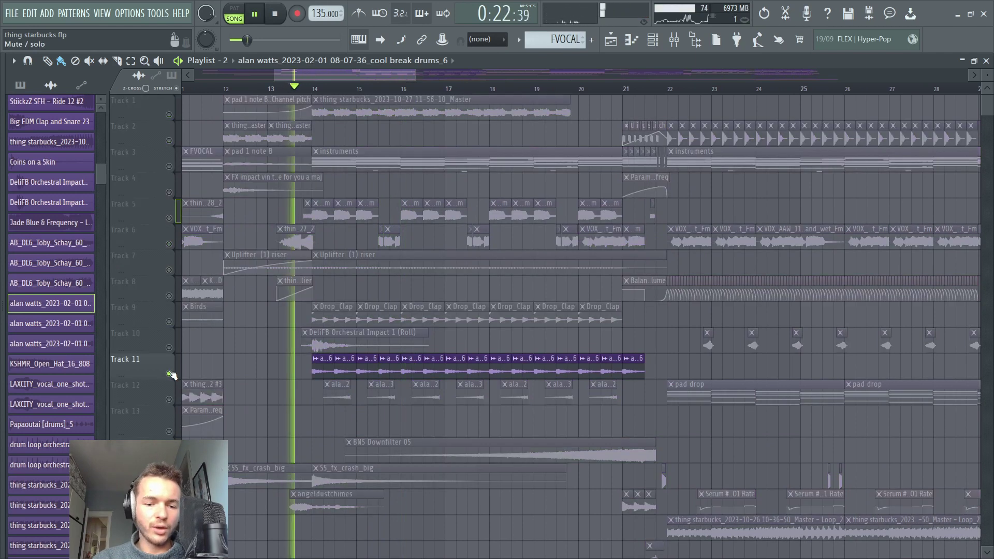
left_click(170, 399)
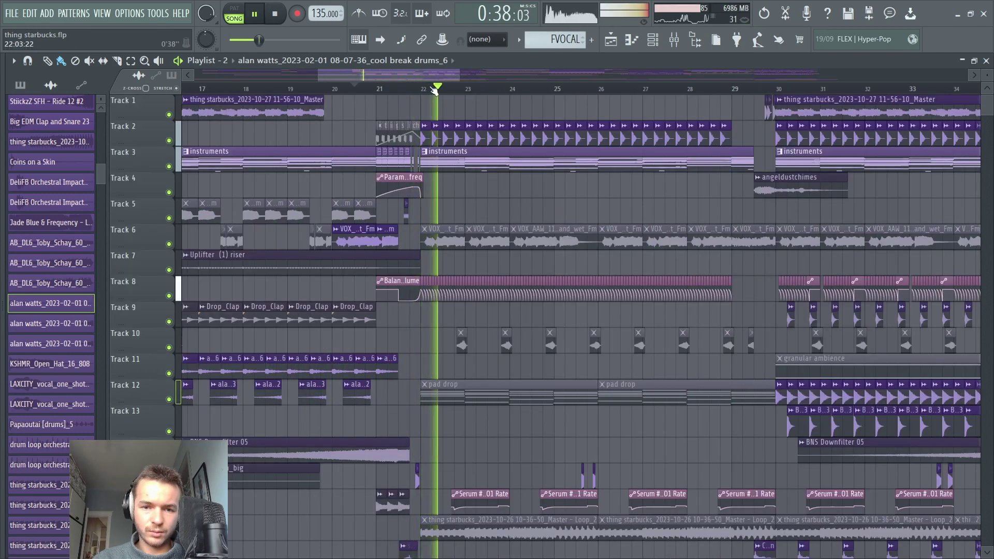
Step: Solo the kick on Track 2 and play it from just before bar 22
key("space")
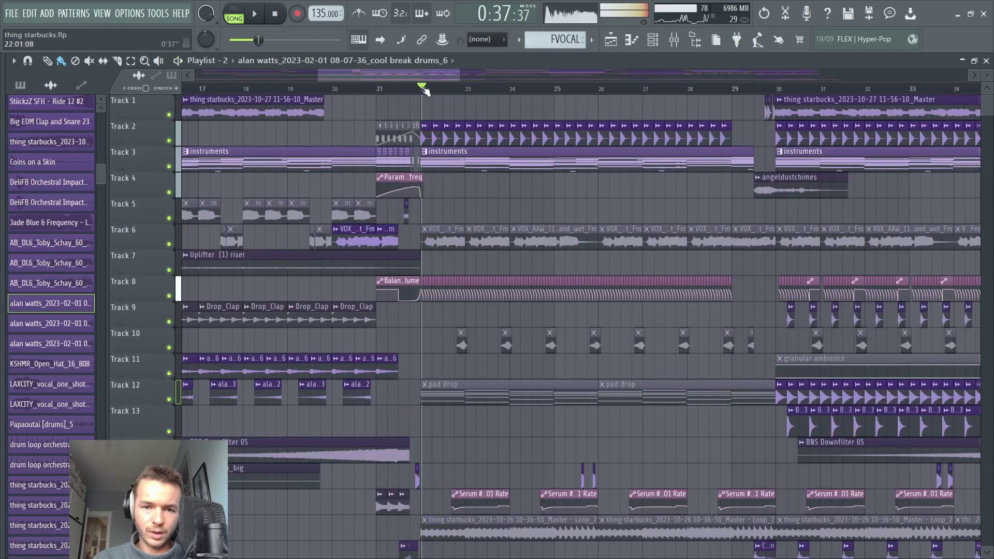
scroll(411, 89, "up", 2)
right_click(169, 140)
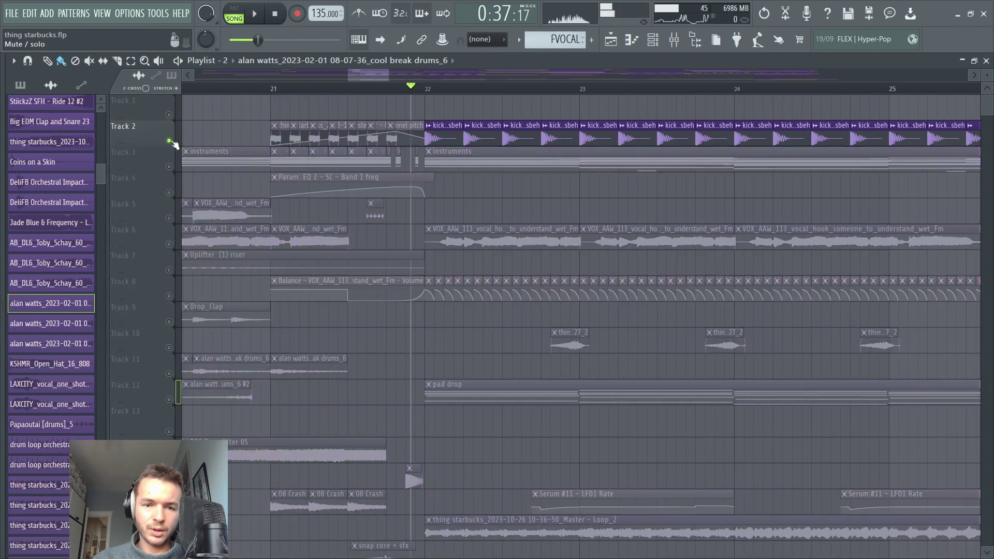
key("space")
Step: Inspect the kick rosbeh sample's settings and waveform, and replay the soloed kick pattern on Track 2
left_click(370, 125)
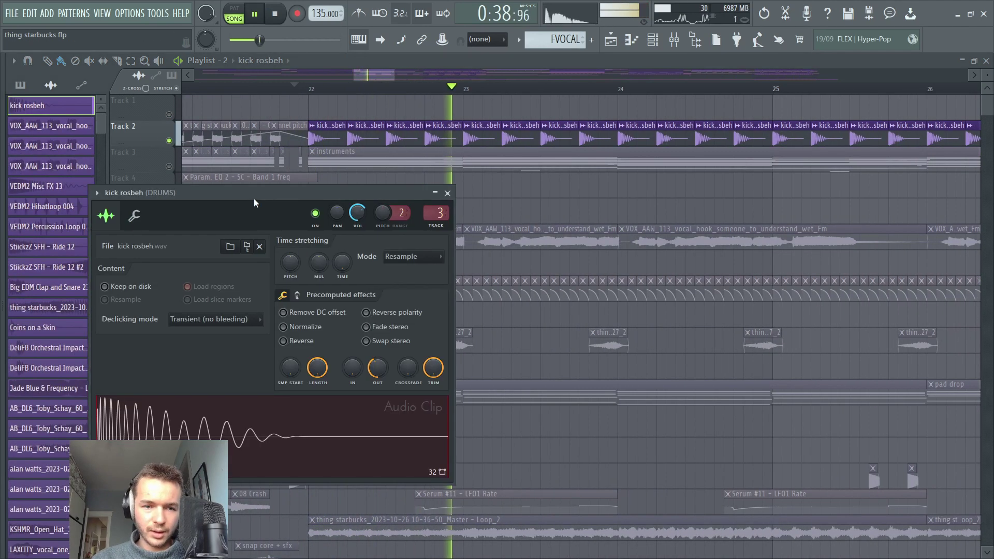
left_click_drag(354, 167, 335, 182)
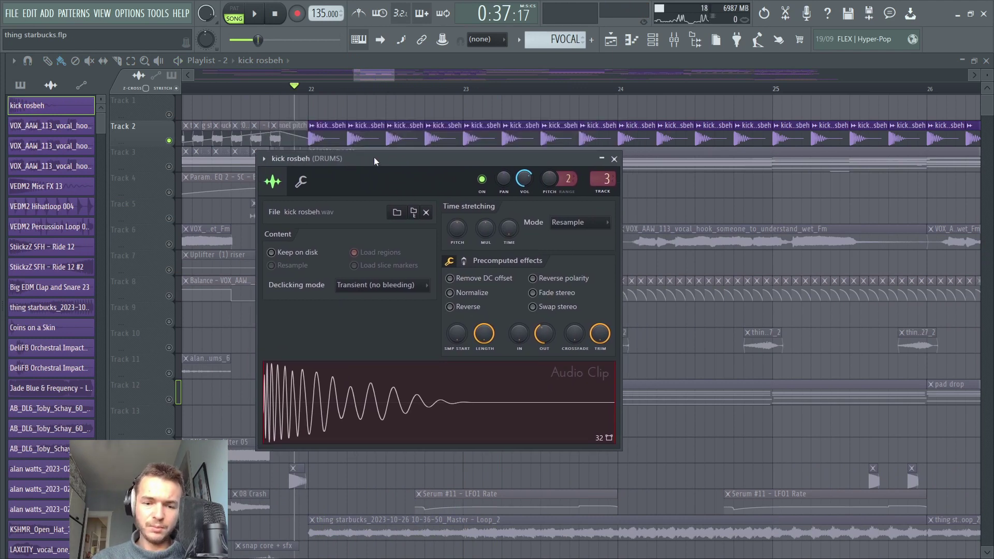
left_click(614, 159)
key("space")
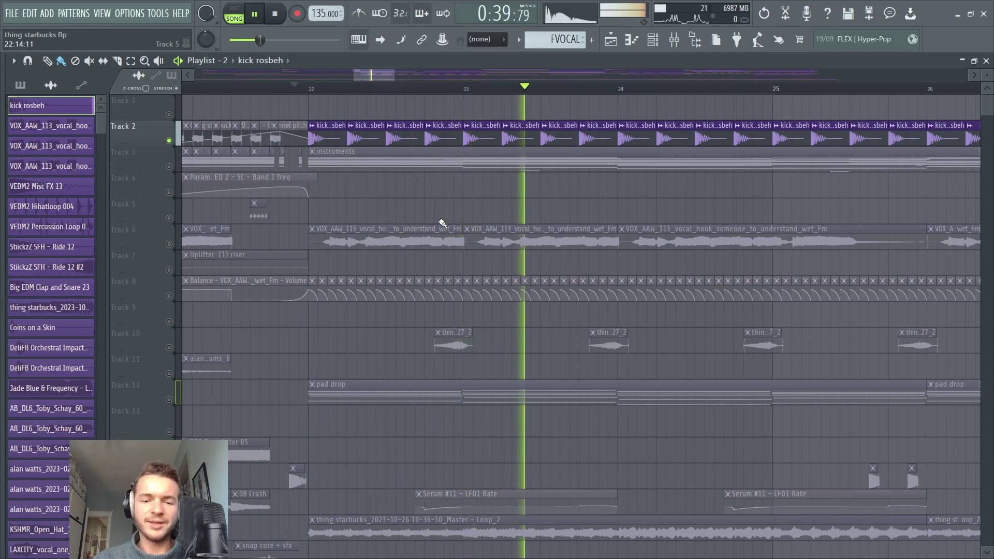
key("space")
left_click(411, 158)
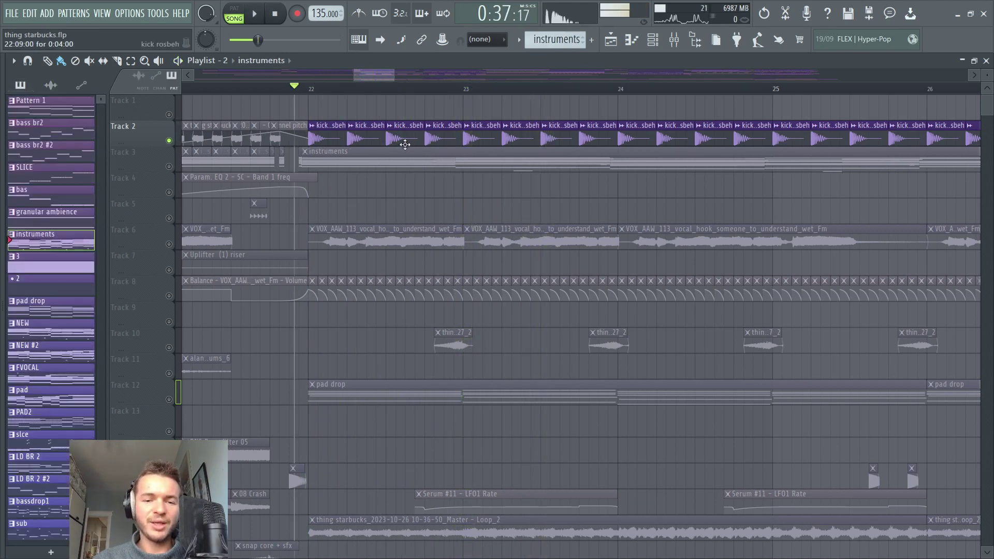
double_click(405, 144)
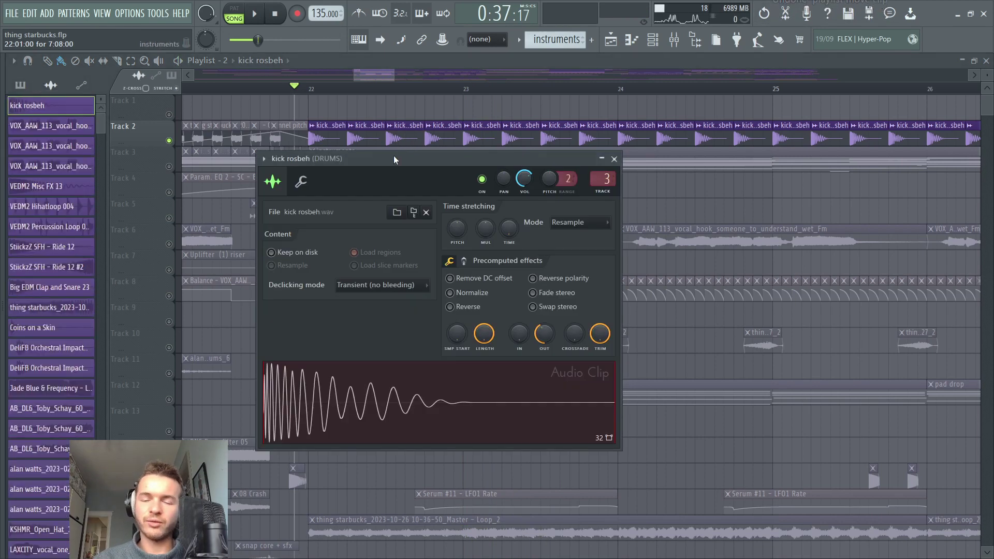
left_click(614, 159)
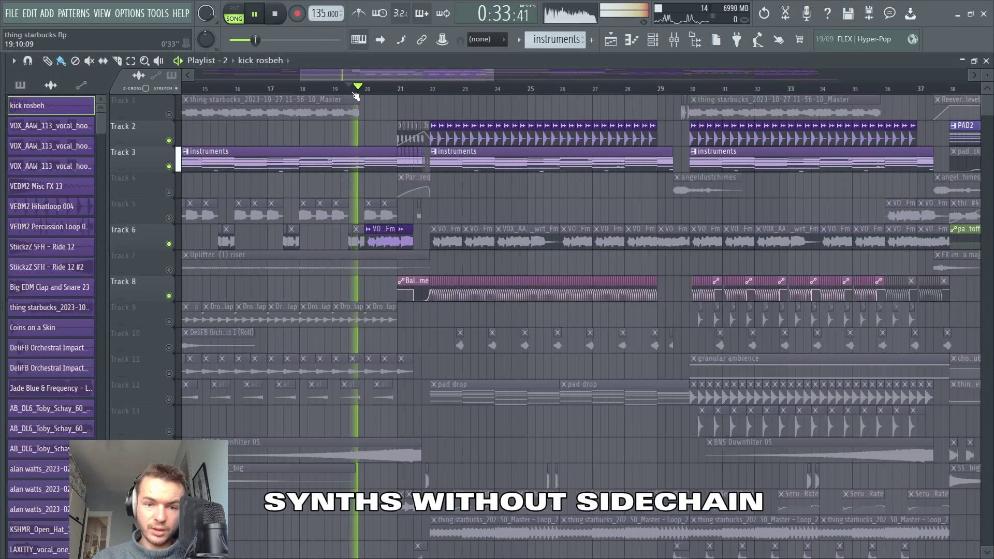
Step: Enable the Kickstart 2 mix-level automation on Track 19 and play the synths with sidechain into the drop at bar 22
scroll(351, 179, "down", 4)
key("space")
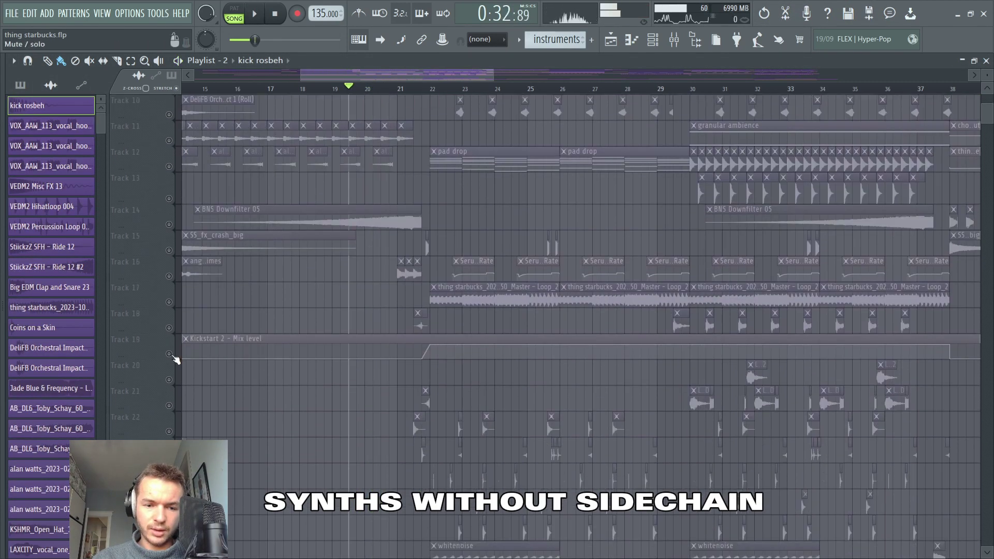
scroll(393, 144, "up", 1)
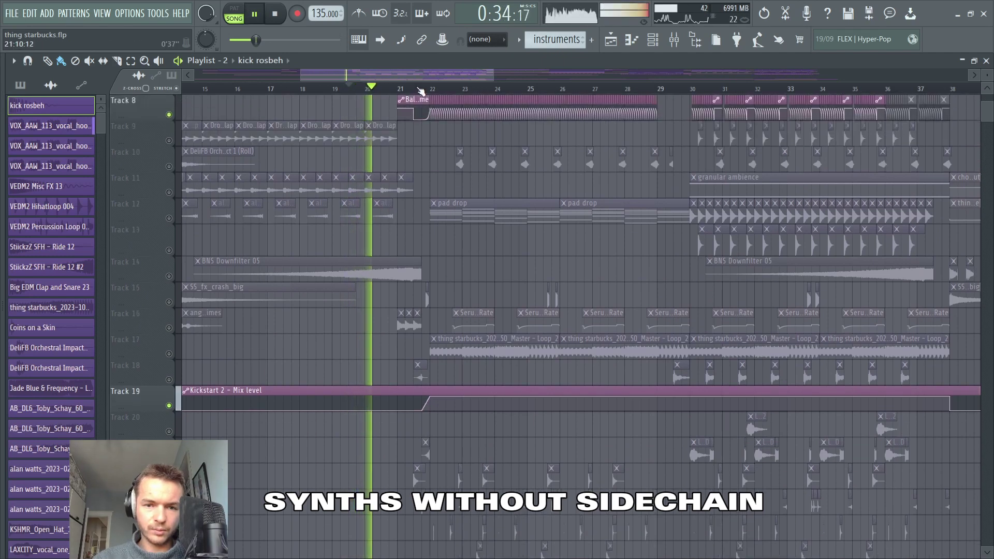
scroll(418, 91, "up", 2)
scroll(489, 150, "up", 4)
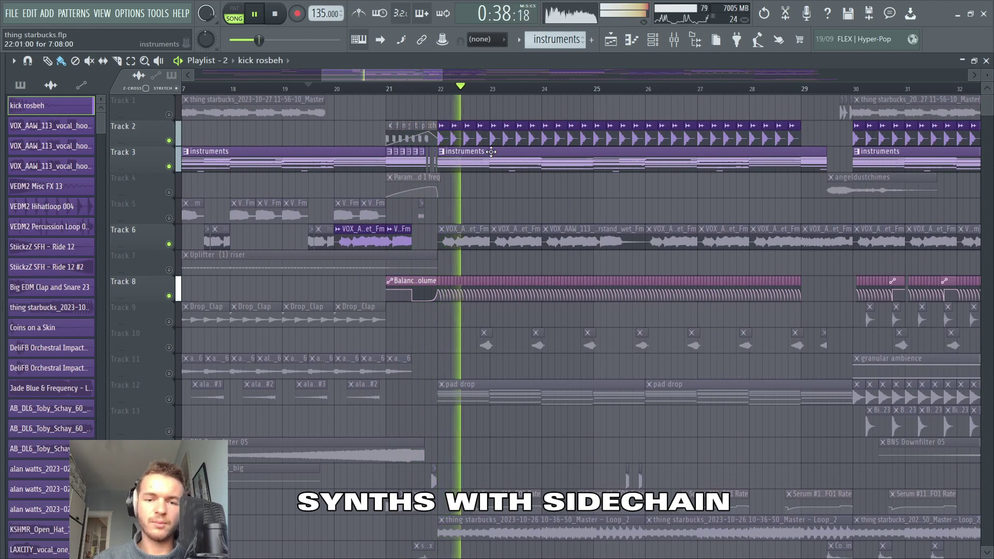
scroll(490, 151, "down", 4)
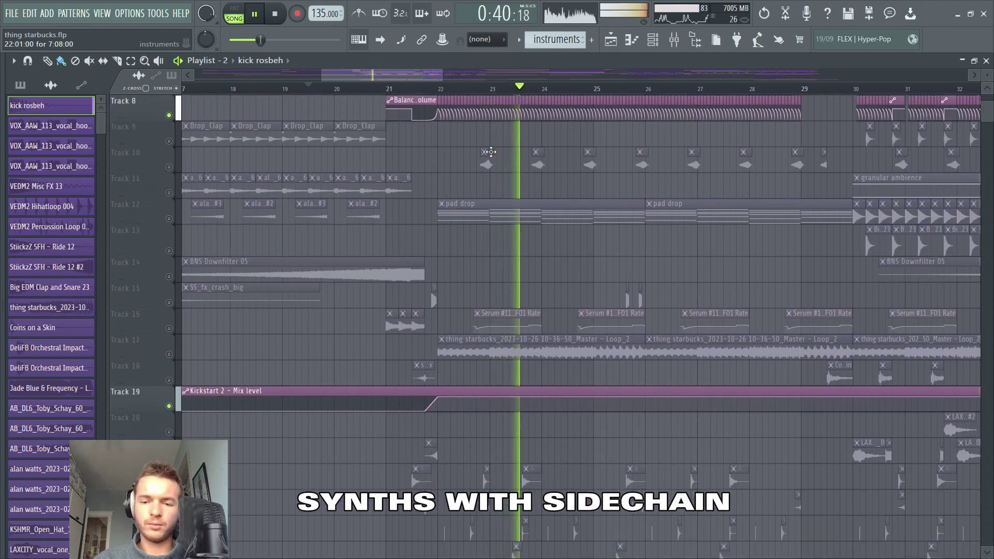
key("space")
Step: Solo the Serum #11 LFO1 Rate automation on Track 16 and play from just before bar 23
right_click(169, 219)
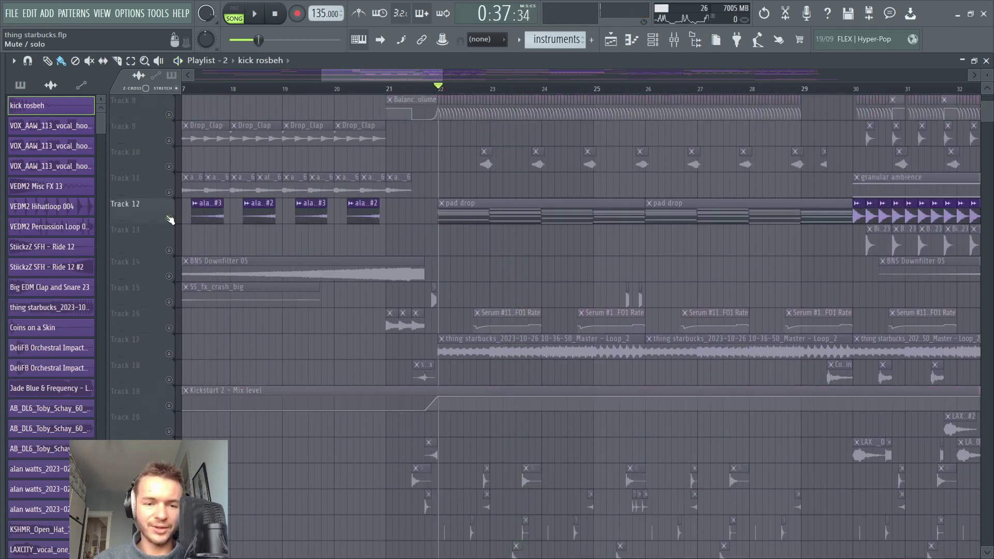
key("space")
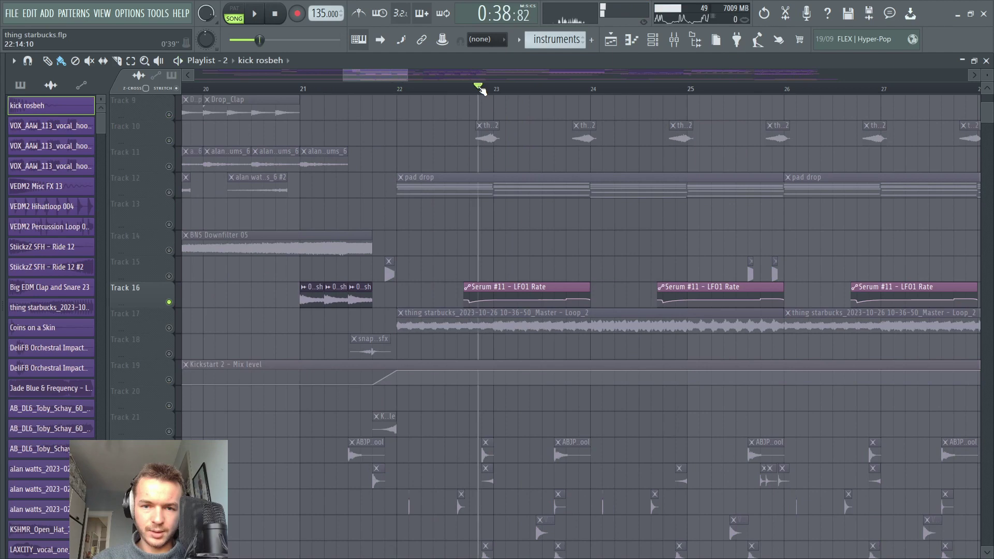
scroll(479, 90, "down", 2)
scroll(480, 91, "down", 2)
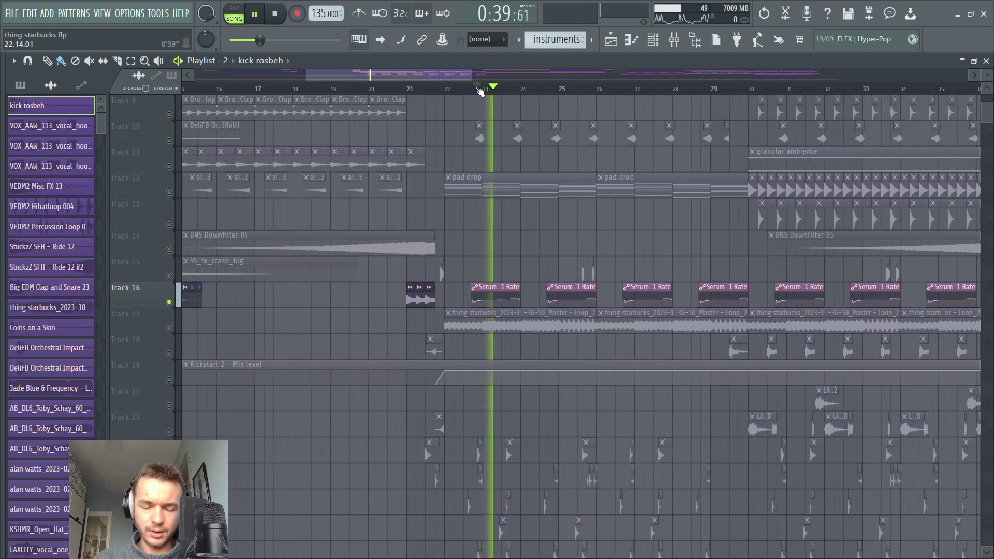
Step: Unmute the instruments on Track 3 alongside the LFO rate automation and play both from the start of bar 22
scroll(443, 147, "up", 4)
left_click(183, 167)
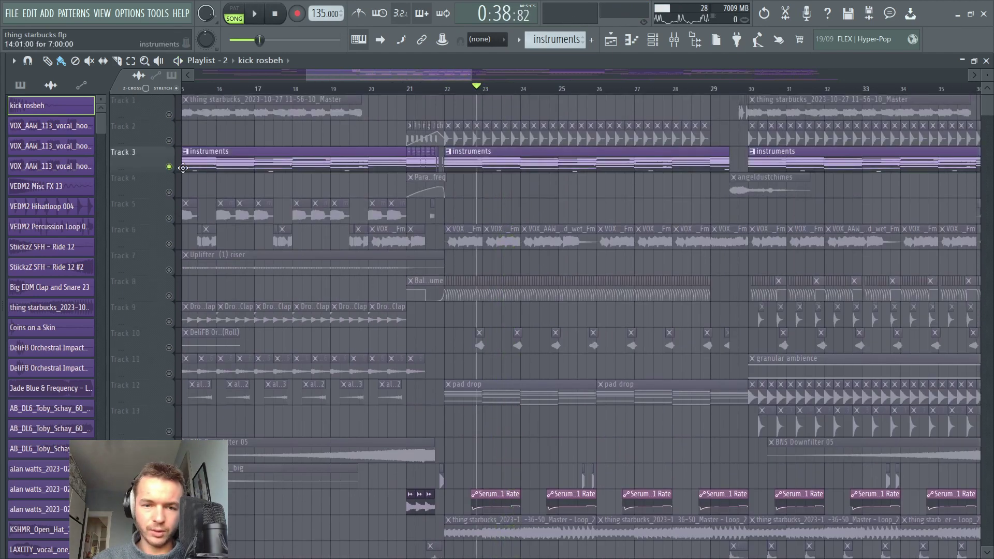
scroll(447, 89, "up", 2)
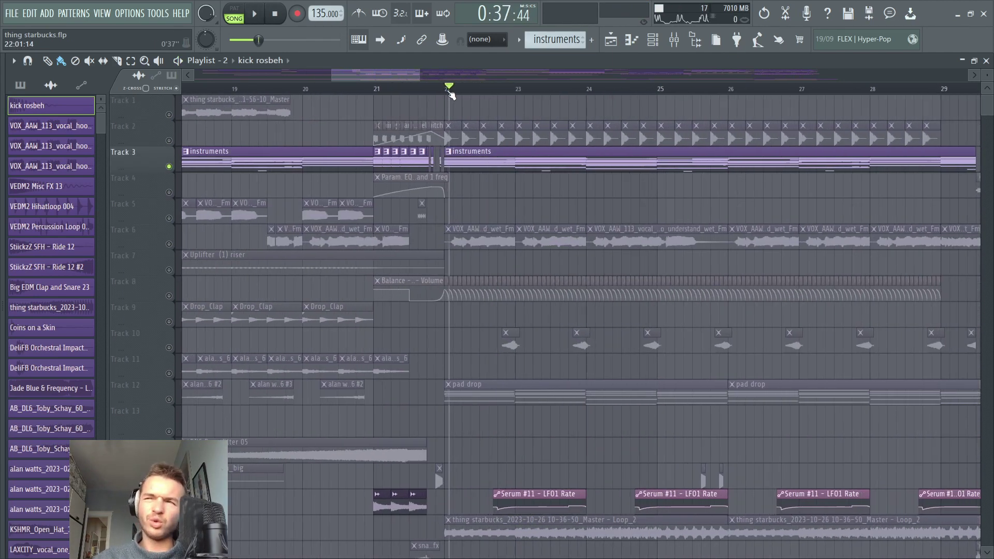
key("space")
scroll(511, 143, "down", 4)
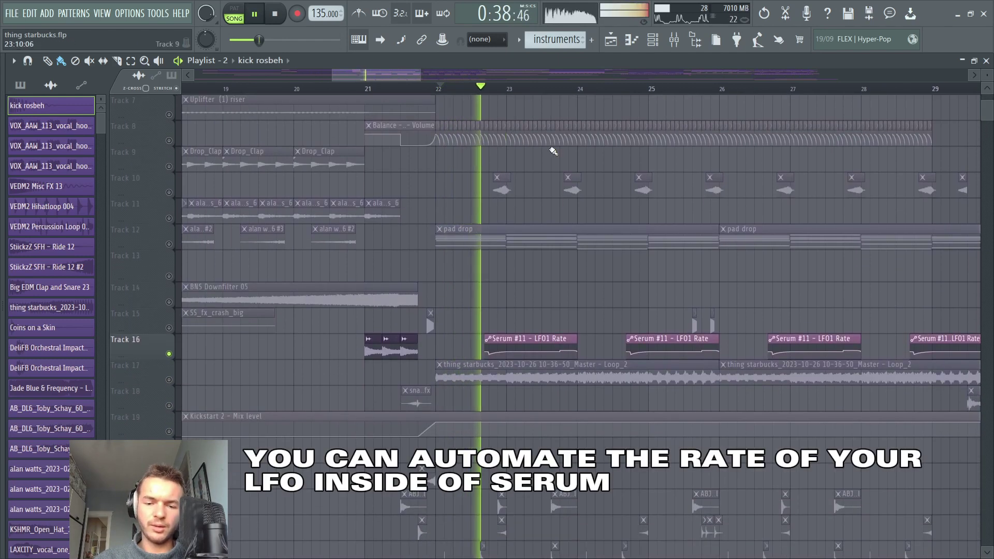
key("space")
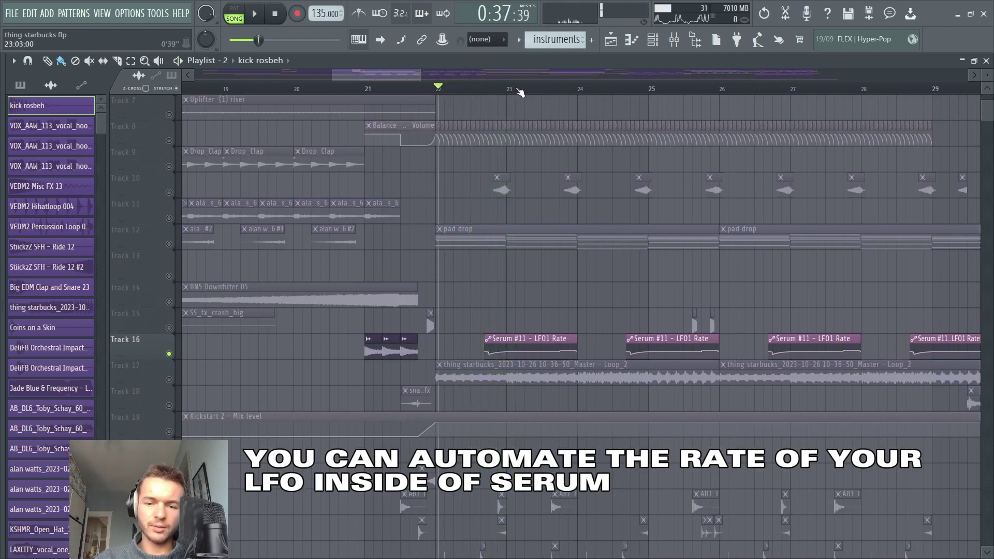
Step: Replay the instruments with the LFO1 Rate automation from different points around bar 22
key("space")
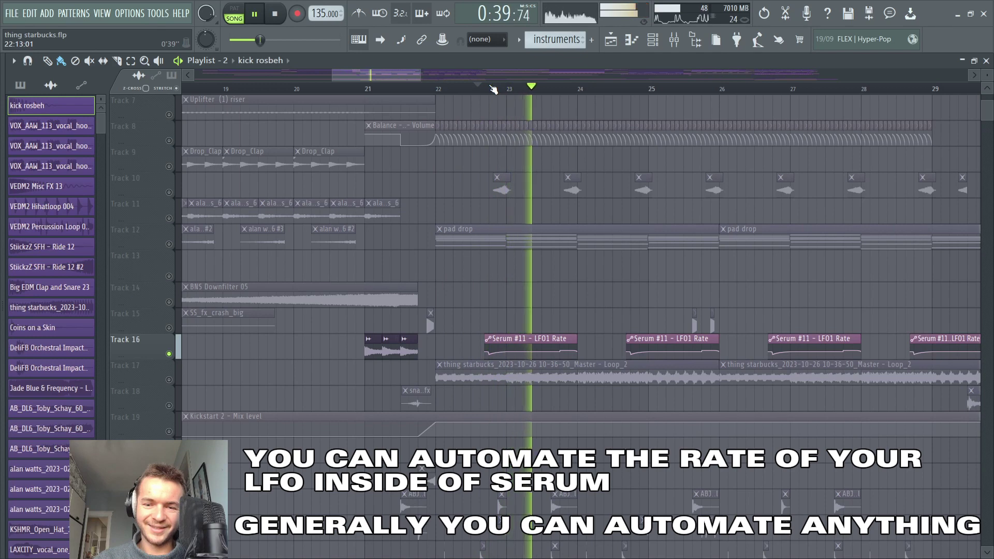
key("space")
key("space")
scroll(486, 142, "down", 1)
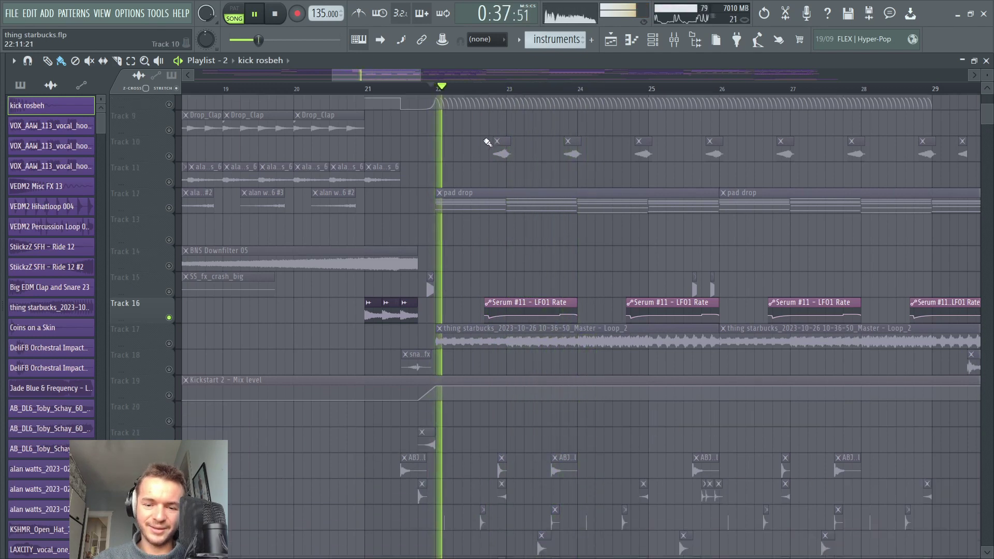
key("space")
Step: Solo the whitenoise clip on Track 27 and play it from just before bar 22
scroll(414, 186, "down", 8)
right_click(169, 302)
key("space")
scroll(186, 290, "down", 3)
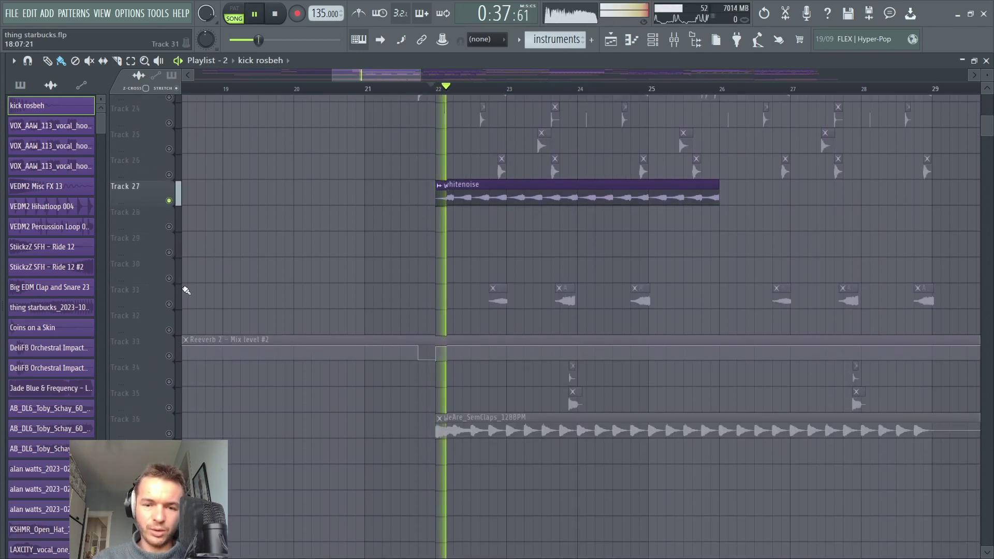
Step: Unmute the WeAre_SemClaps_128BPM loop on Track 36 and play it together with the white noise
scroll(220, 381, "down", 3)
left_click(168, 354)
key("space")
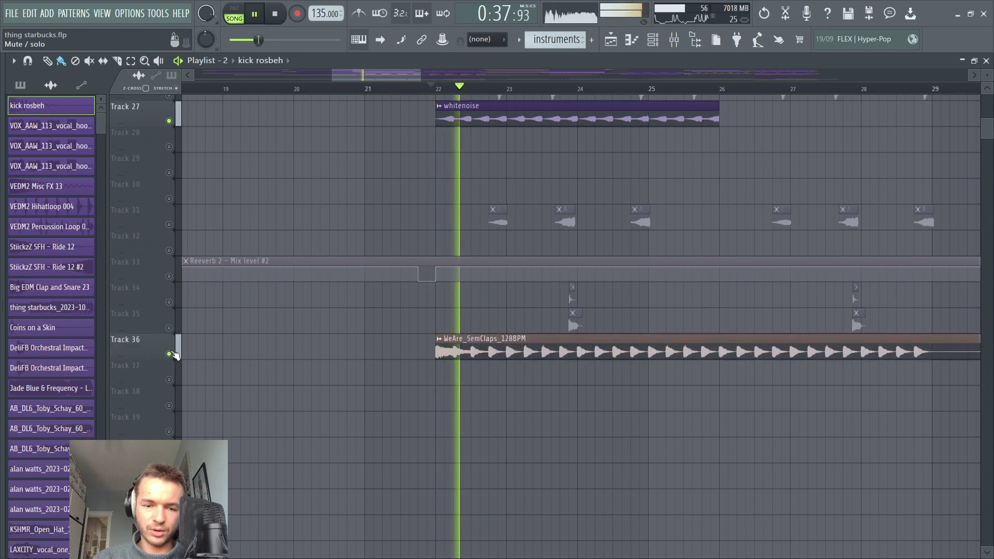
key("space")
Step: Restore all tracks and play the full mix from just before bar 22
right_click(169, 355)
key("space")
left_click(170, 357)
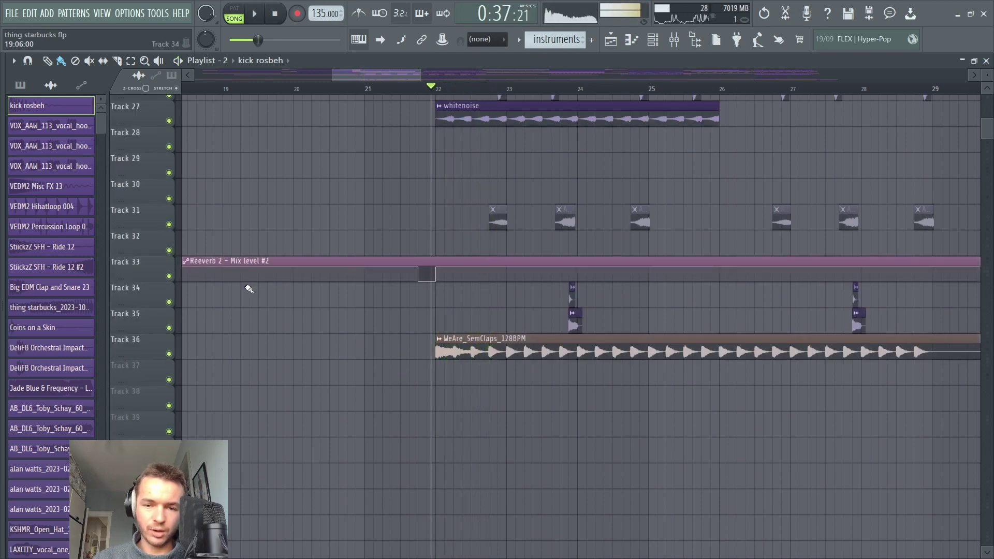
scroll(345, 195, "up", 10)
left_click_drag(461, 325, 391, 350)
key("space")
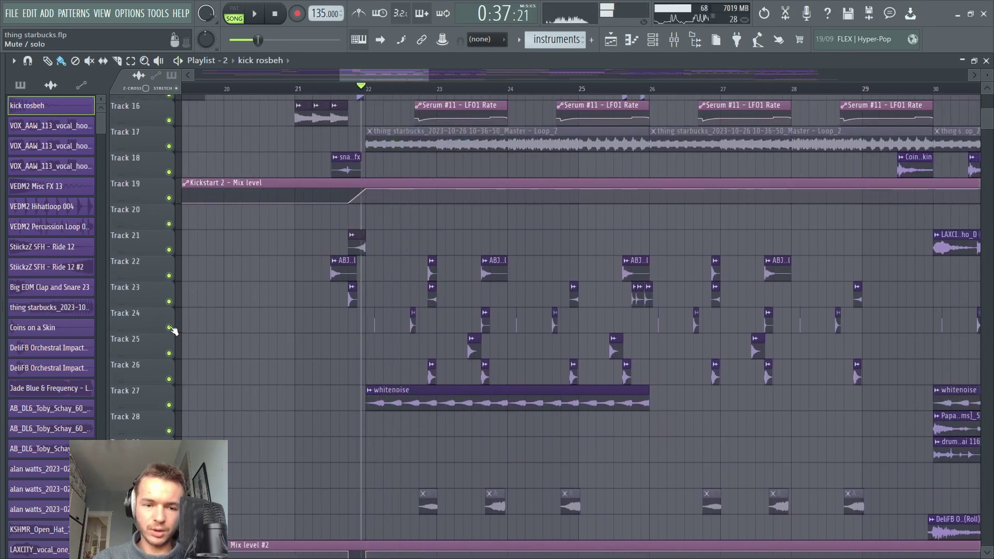
Step: Play only the percussion on Tracks 24, 25 and 26, adding Tracks 22 and 23 during playback
key("space")
right_click(169, 328)
left_click(169, 353)
right_click(169, 379, "ctrl")
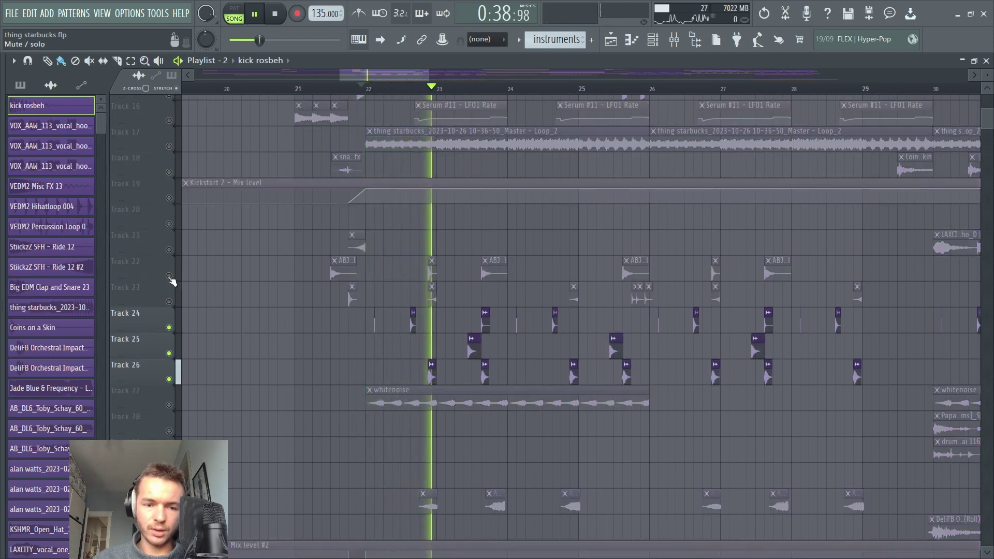
right_click(169, 275, "ctrl")
right_click(169, 301, "ctrl")
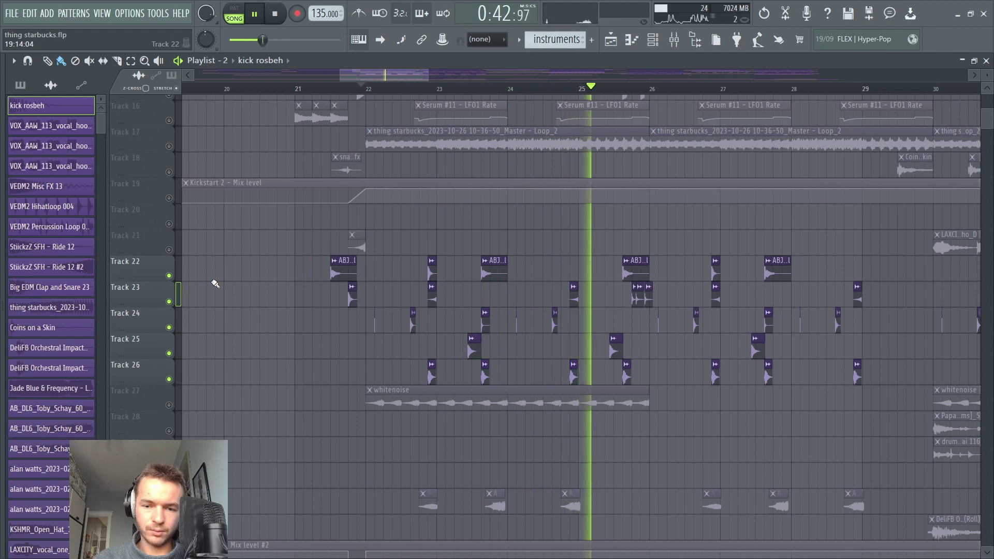
key("space")
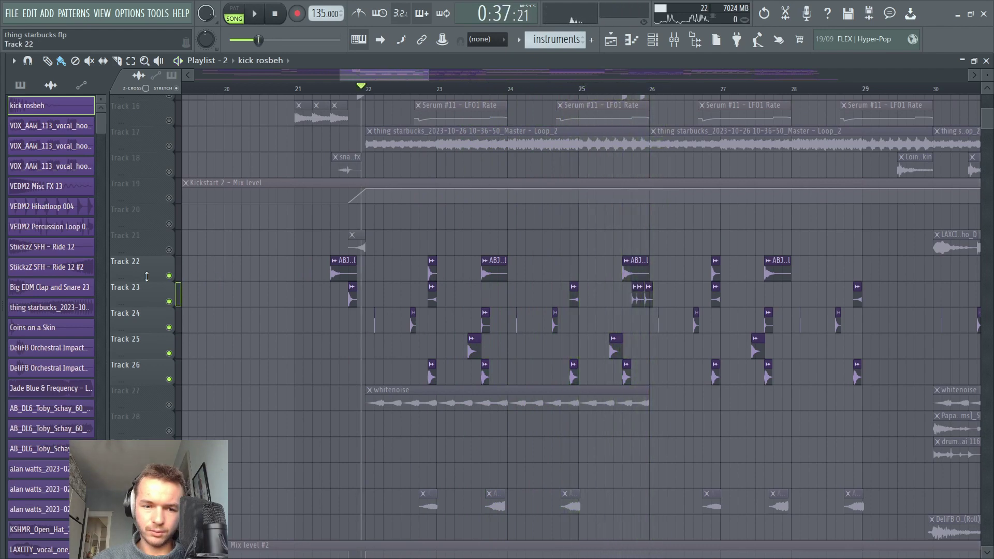
Step: Bring back all tracks and play the complete drop from just before bar 22
right_click(170, 276)
right_click(170, 276)
key("space")
scroll(576, 193, "up", 4)
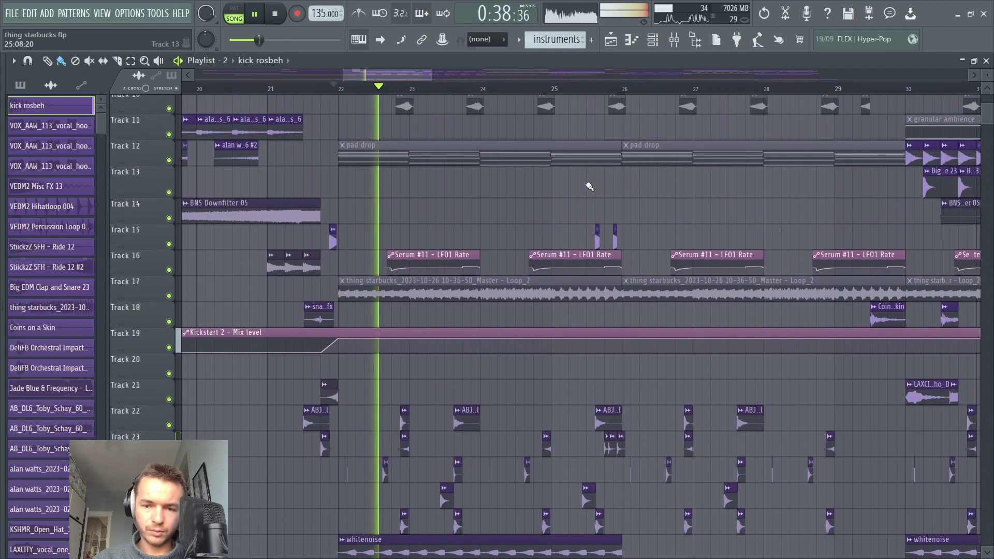
scroll(587, 184, "down", 3)
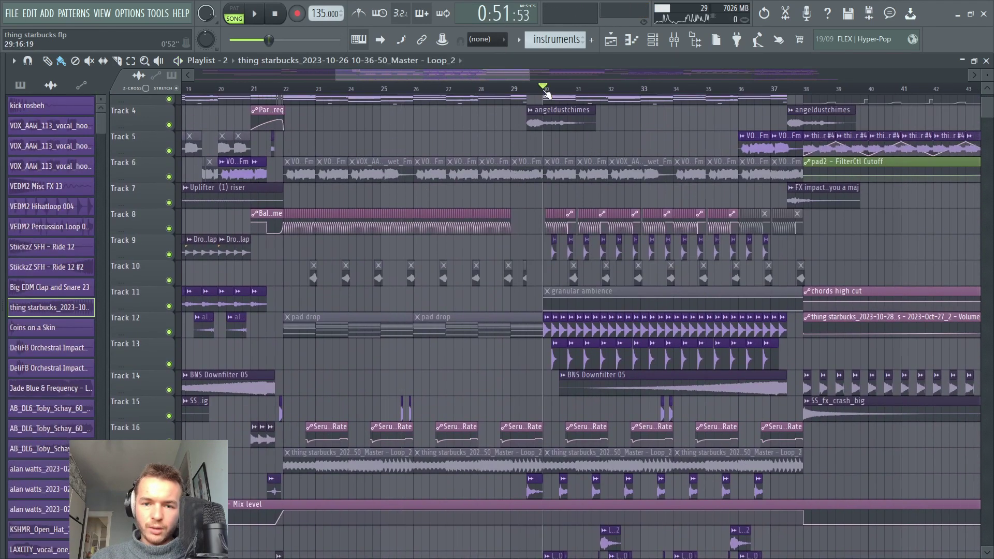
Step: Play the second half of the drop from just before bar 30 with all tracks audible
key("space")
scroll(558, 124, "down", 2)
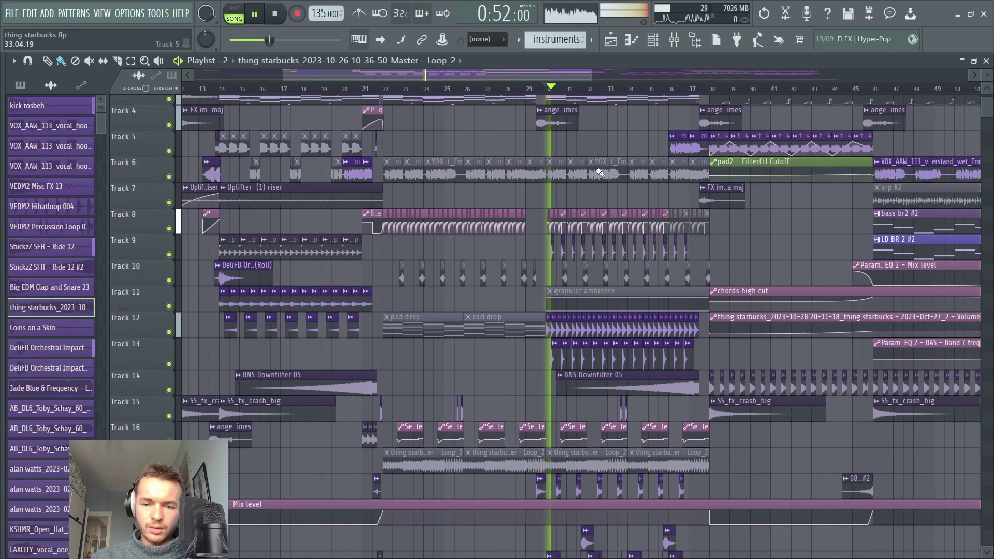
left_click_drag(596, 168, 495, 191)
key("space")
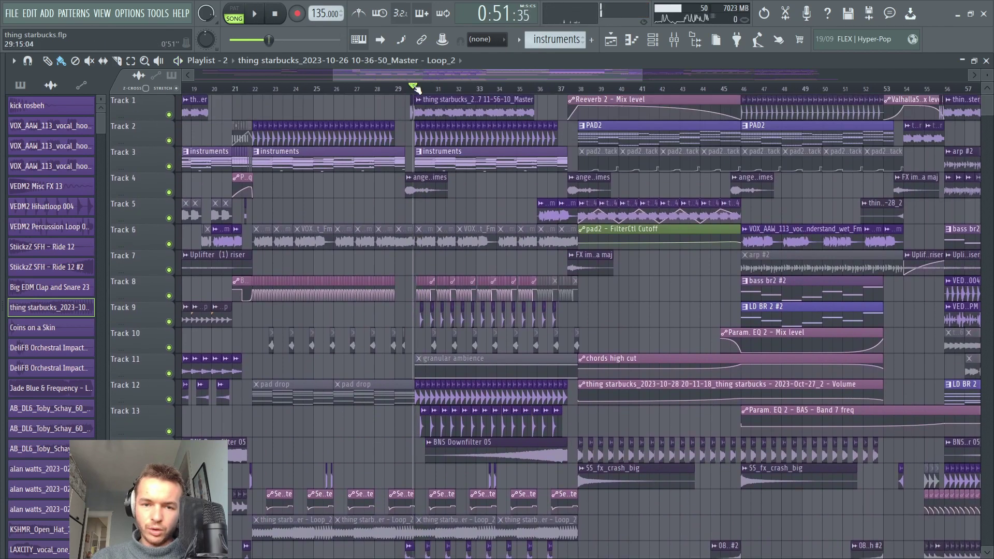
Step: Solo the snare hits on Track 9 and play them from just before bar 30
scroll(415, 88, "up", 5)
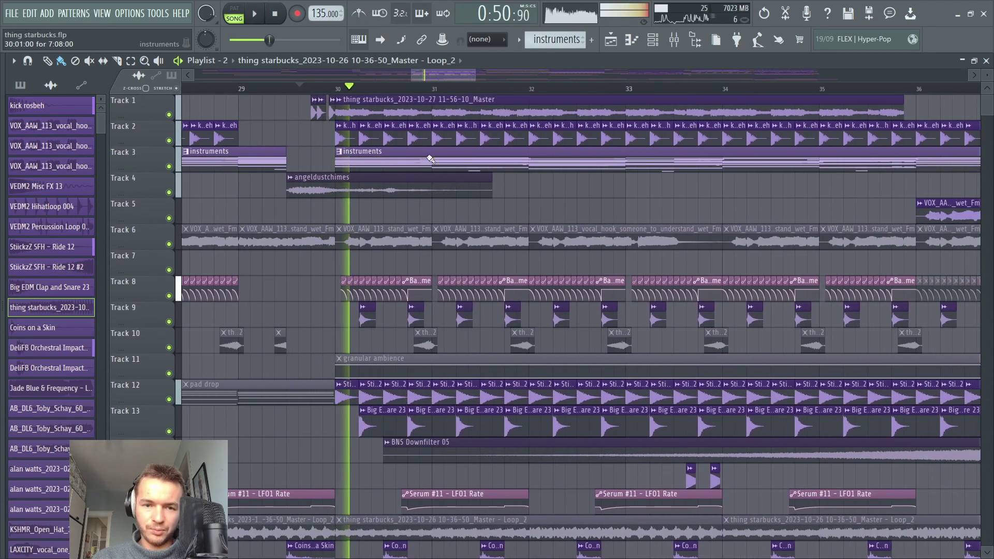
scroll(391, 154, "down", 4)
key("space")
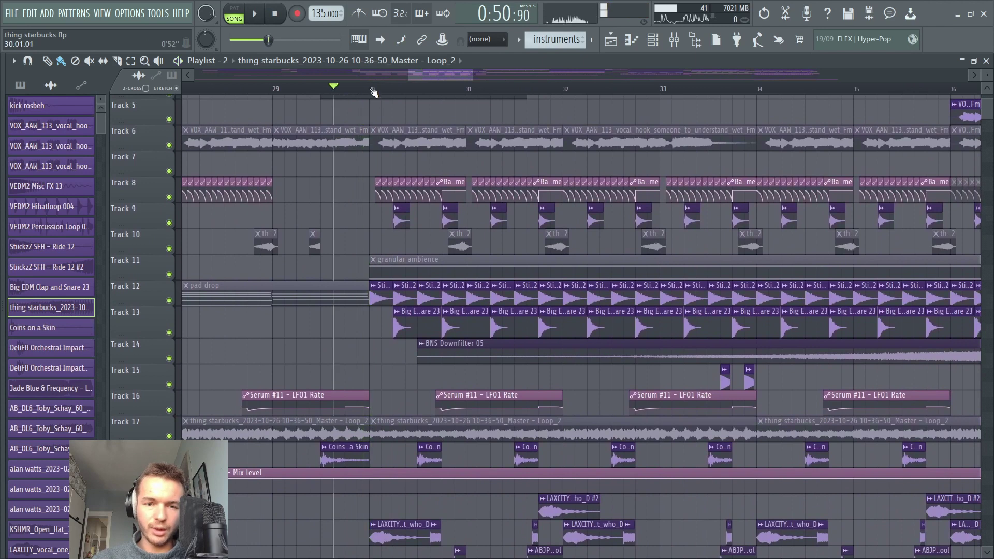
right_click(165, 223)
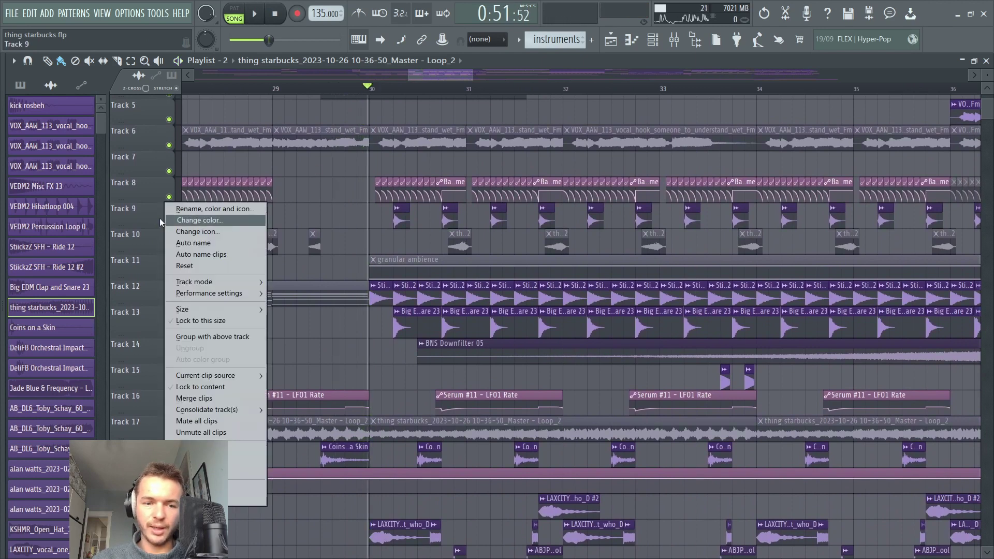
left_click(161, 224)
right_click(170, 224)
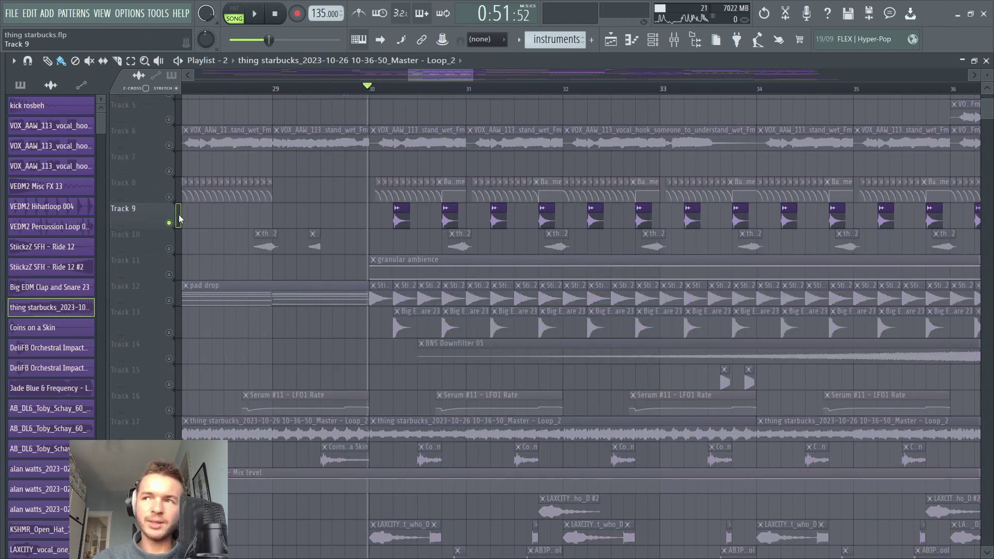
key("space")
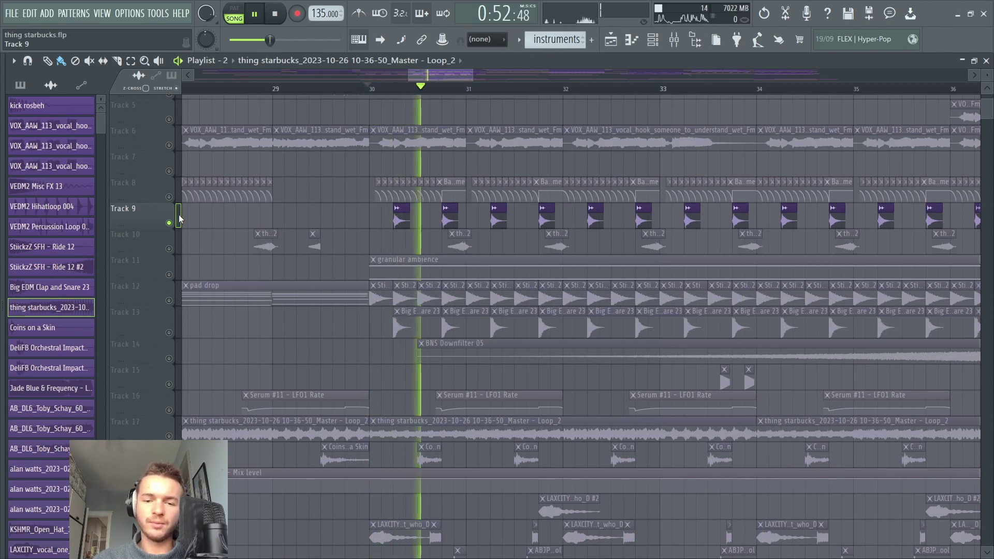
Step: Check the sample settings of the first snare clip on Track 9, close them and replay the soloed snare
double_click(396, 218)
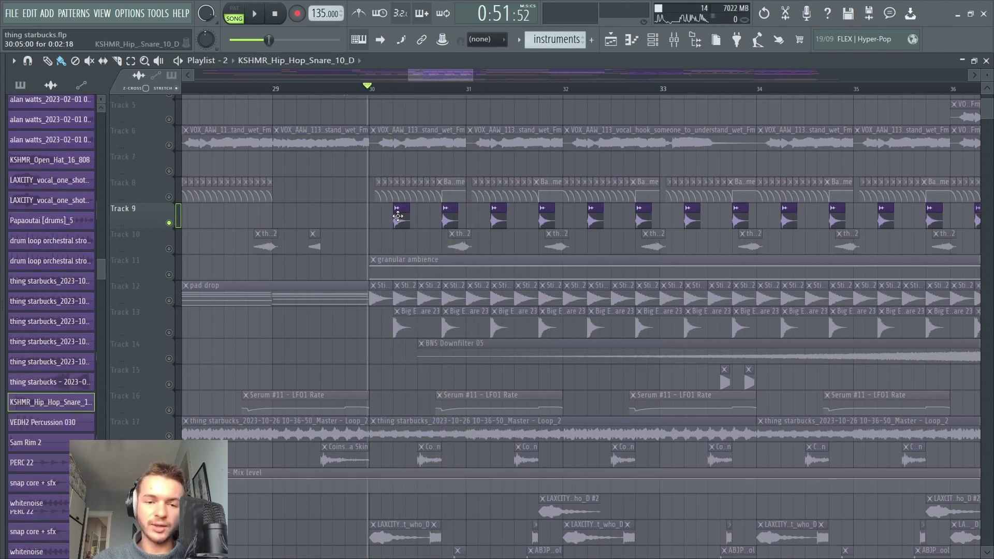
left_click_drag(236, 175, 361, 180)
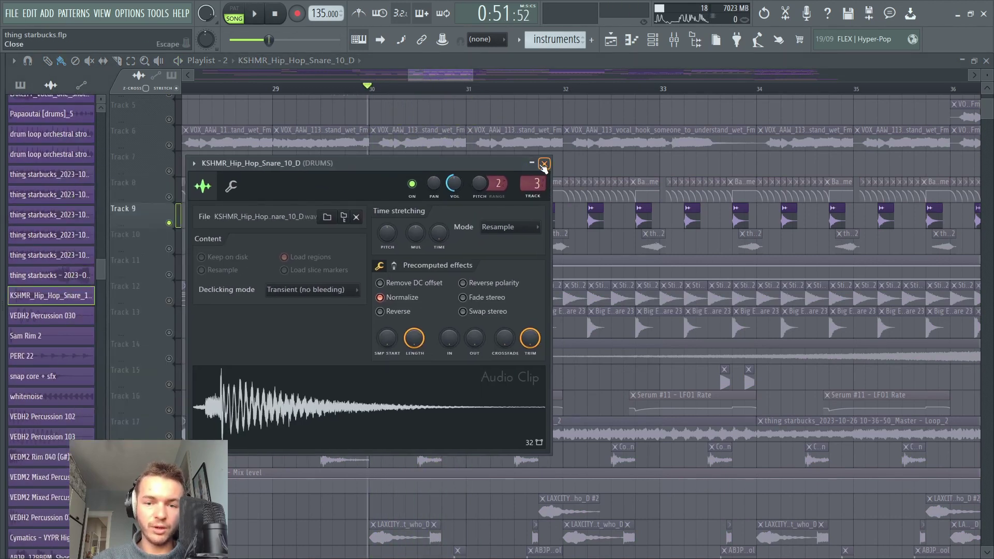
left_click(544, 165)
key("space")
key("space")
Step: Bring back all tracks and play the full mix from just before bar 30
right_click(165, 226)
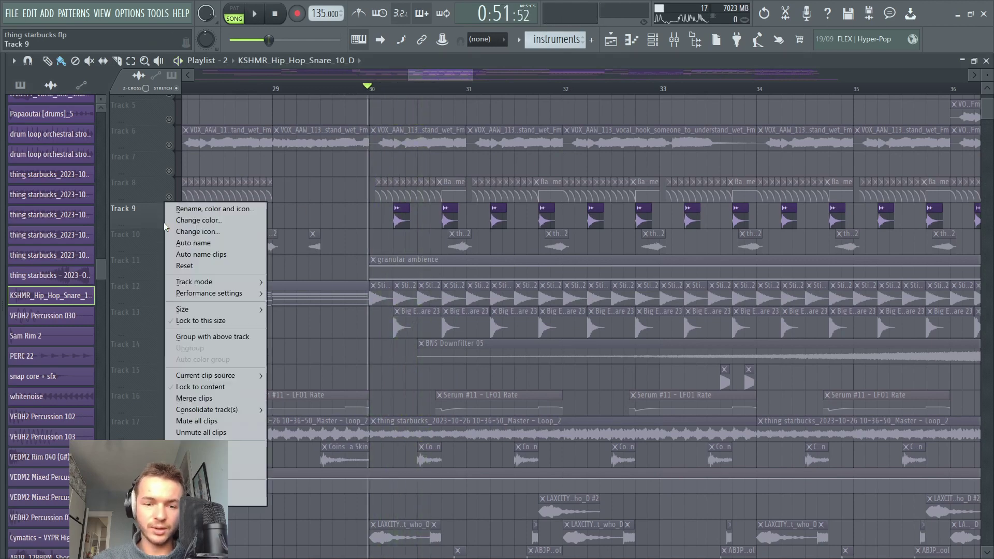
left_click(157, 224)
right_click(157, 225)
left_click(154, 219)
right_click(169, 223)
key("space")
Step: Solo the ride clips on Track 12 and play them from just before bar 30
scroll(280, 215, "down", 2)
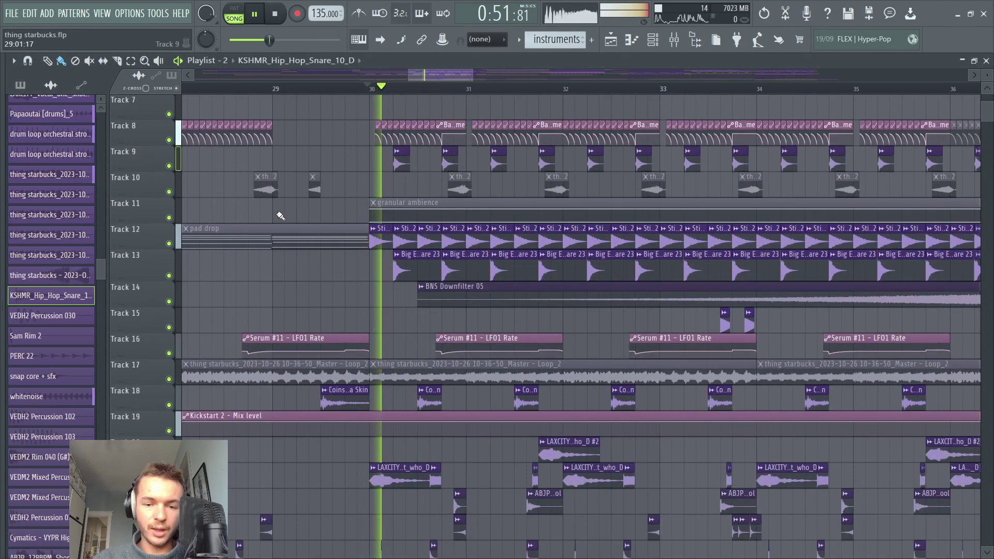
scroll(280, 216, "down", 2)
key("space")
right_click(169, 197)
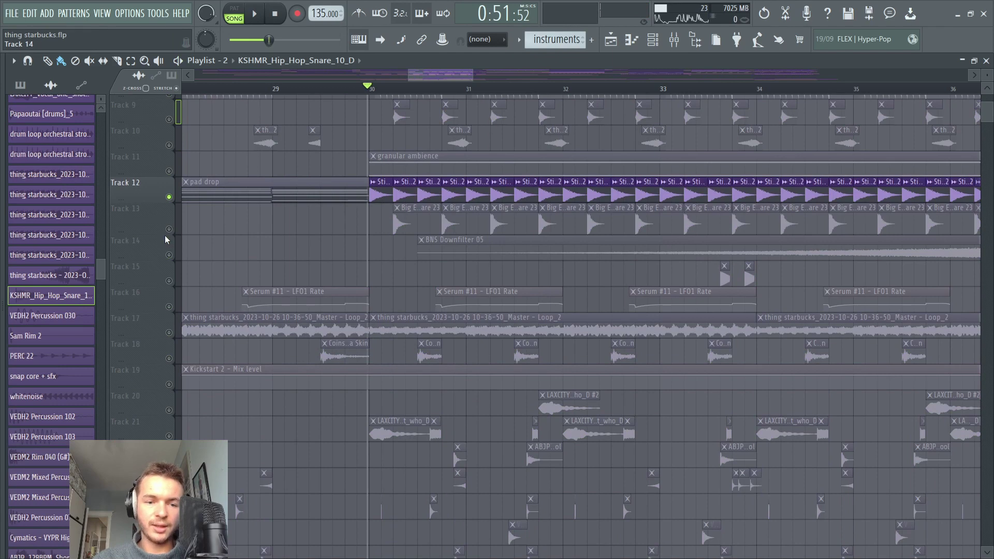
key("space")
Step: Play only the vocal one-shots on Track 21 from just before bar 30, adding Tracks 22 and 23
scroll(168, 249, "down", 7)
right_click(169, 255)
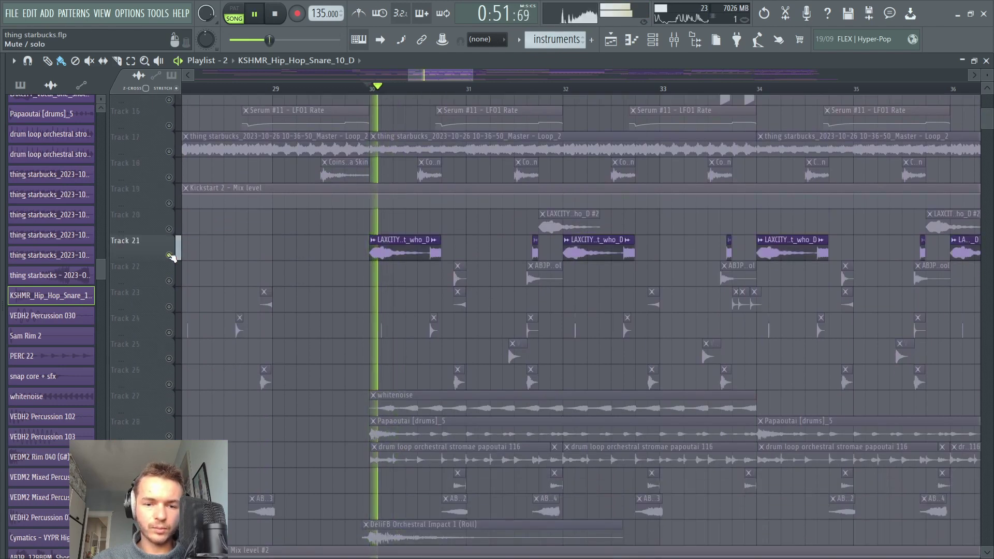
scroll(171, 257, "down", 2)
left_click(170, 229)
key("space")
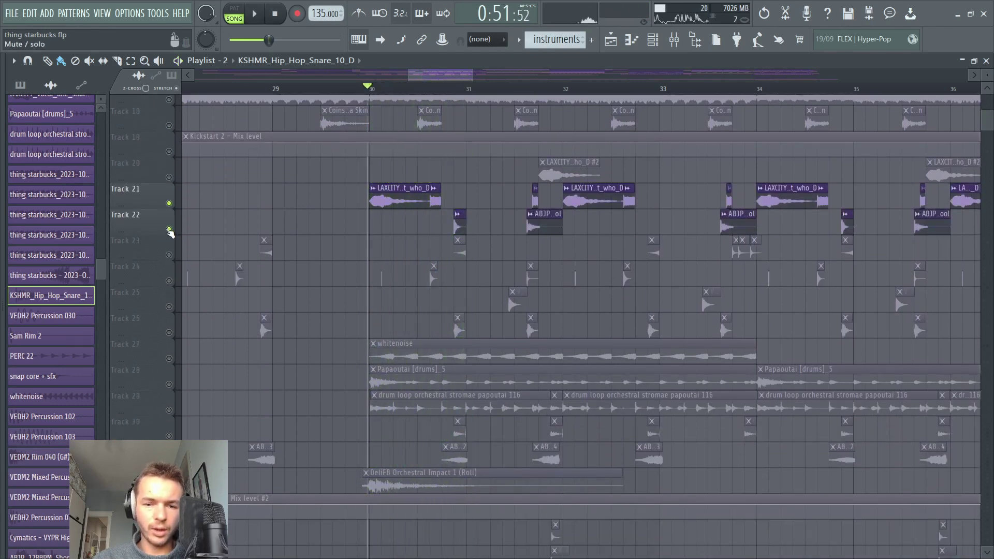
key("space")
left_click(169, 256)
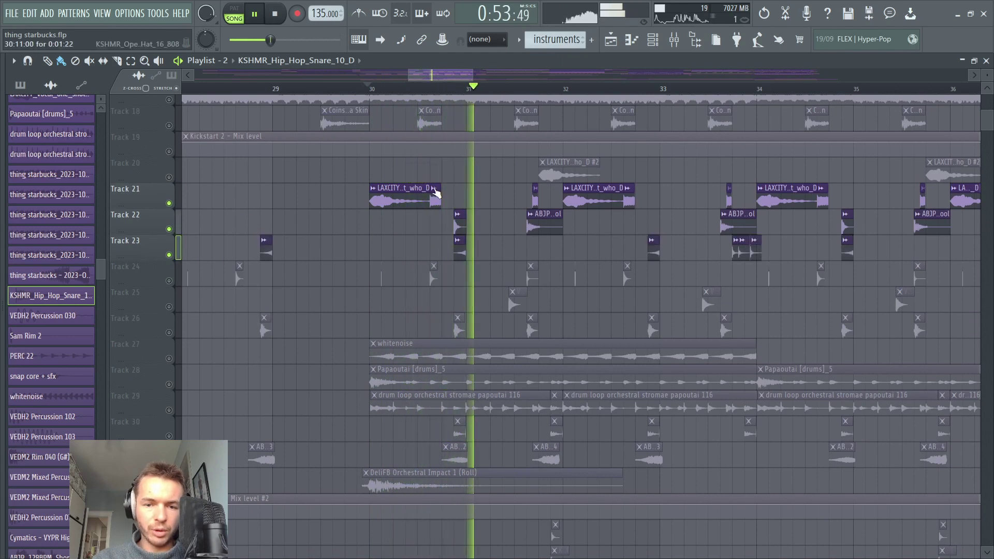
scroll(257, 233, "down", 4)
key("space")
Step: Solo the Papaoutai drum loop on Track 28 and play it from just before bar 30
left_click(169, 281)
right_click(170, 281)
right_click(170, 281)
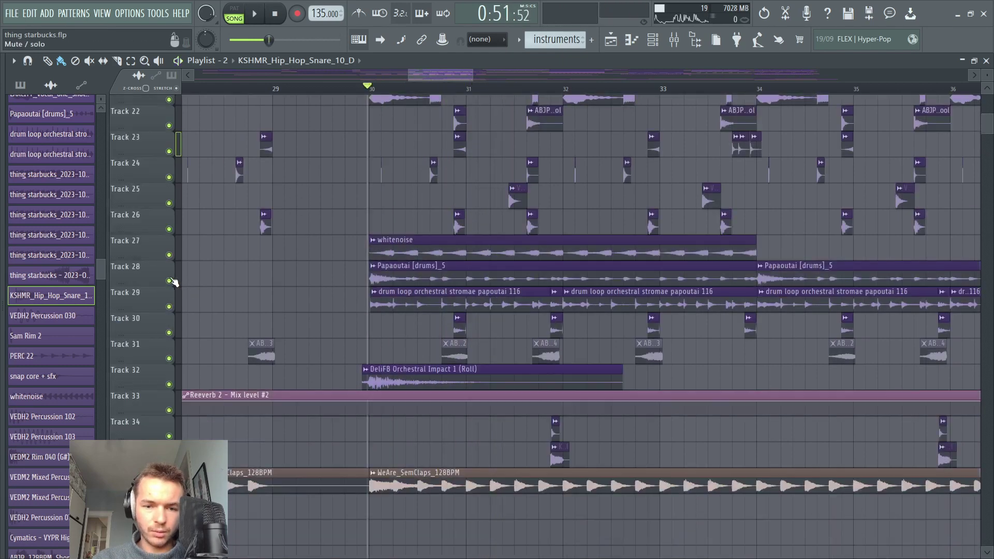
right_click(169, 282)
key("space")
Step: Replay the Track 28 drum loop, adding the orchestral drum loop on Track 29 during playback
scroll(414, 274, "down", 4)
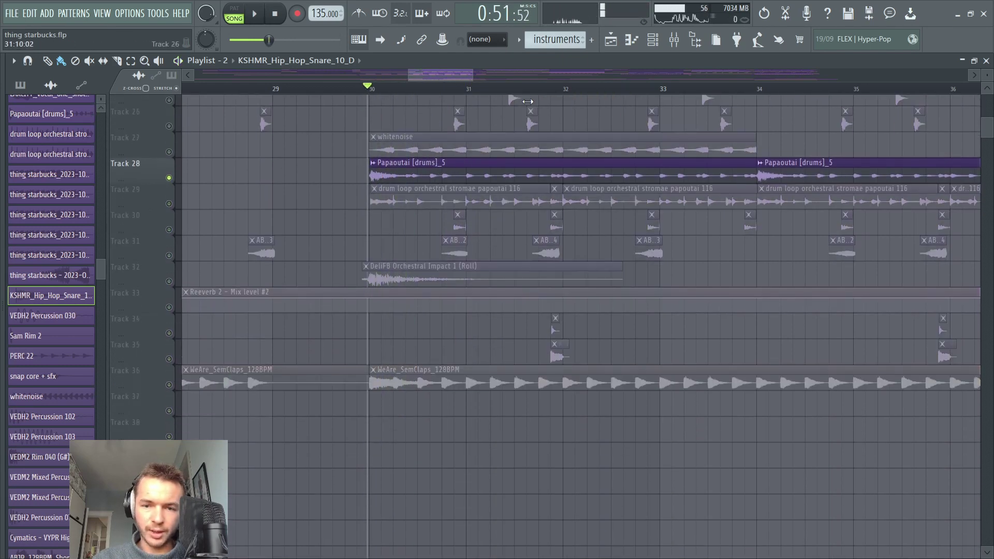
scroll(487, 95, "down", 2)
scroll(375, 191, "up", 2)
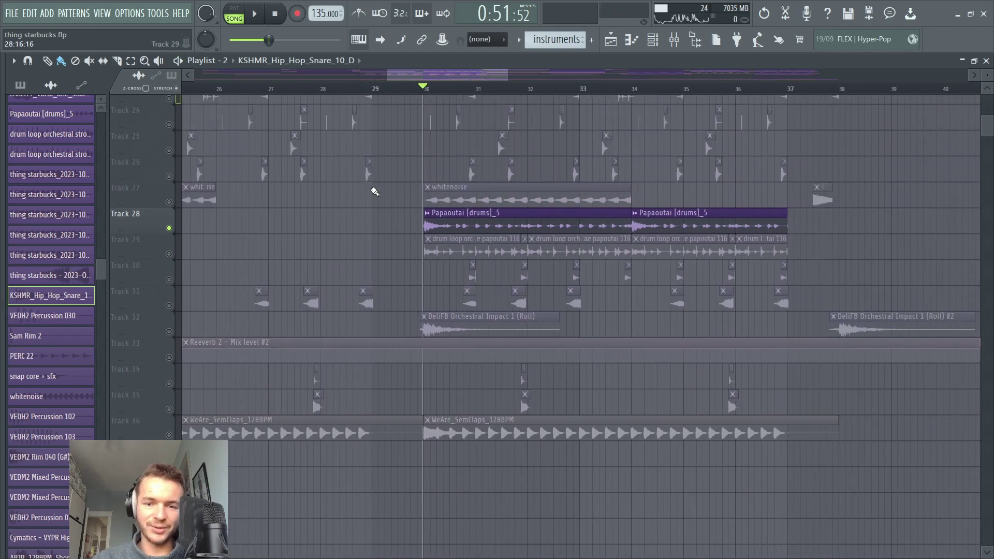
key("space")
left_click(169, 255)
scroll(175, 254, "down", 2)
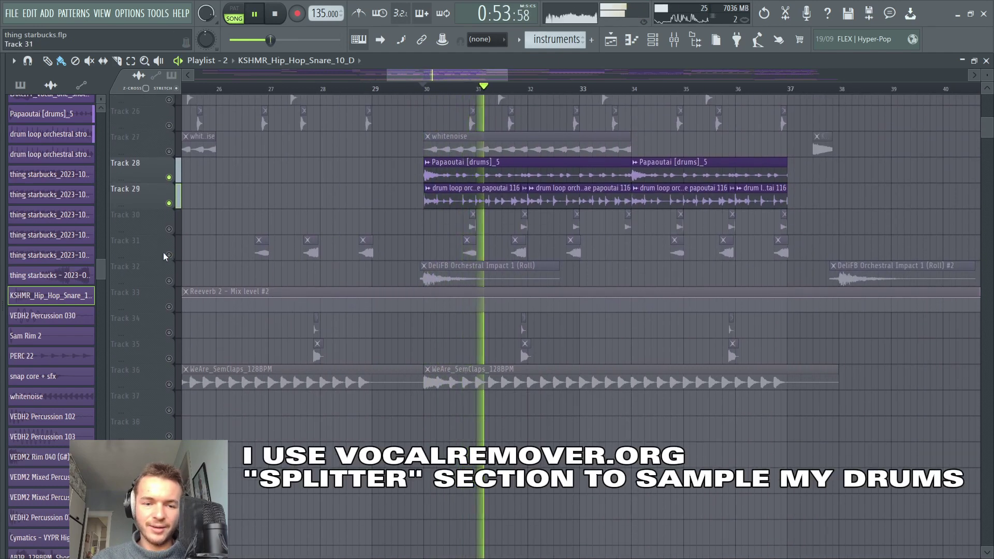
key("space")
key("space")
Step: Restore all tracks and play the full second half of the drop from just before bar 30
scroll(321, 181, "up", 18)
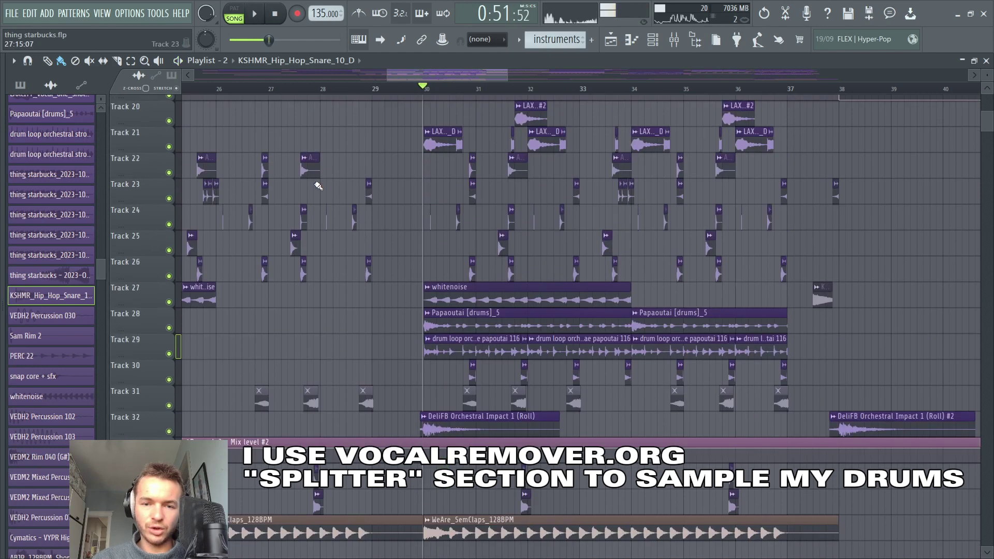
scroll(345, 168, "up", 7)
key("space")
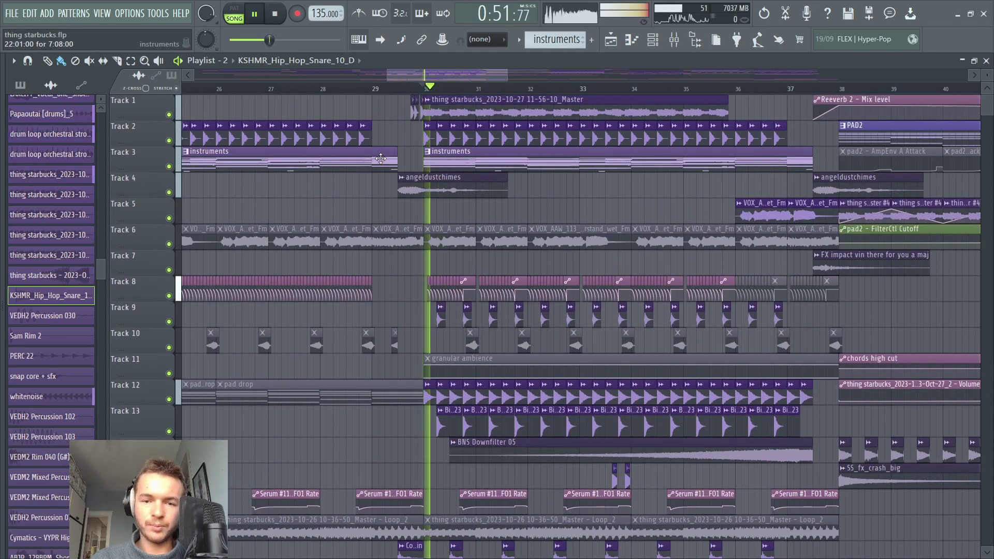
scroll(445, 98, "down", 5)
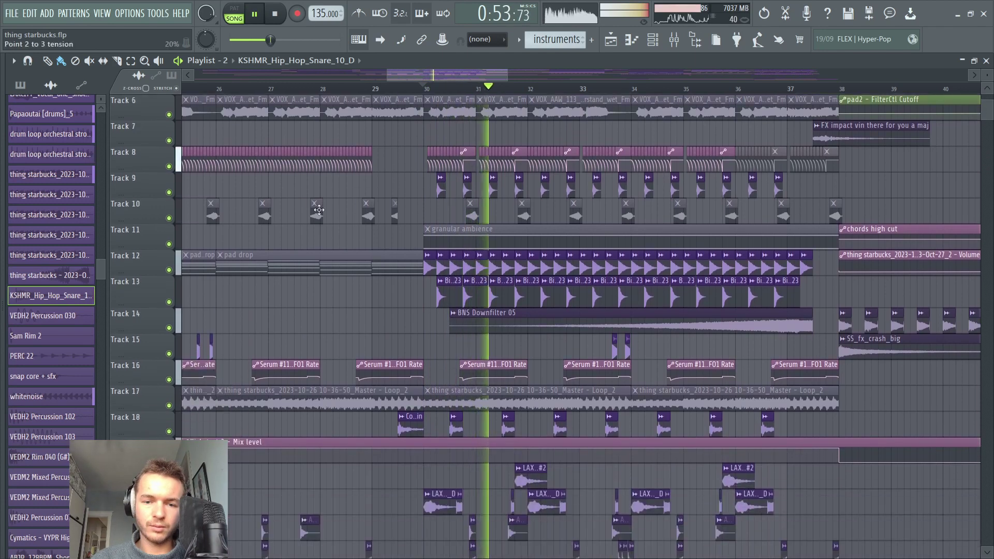
key("space")
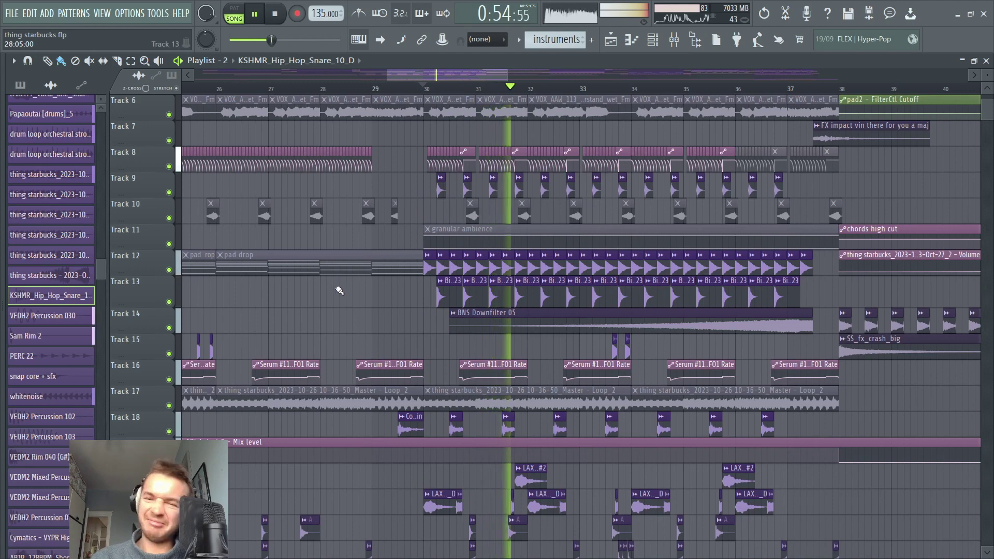
key("space")
Step: Play the transition out of the drop from just before bar 37 into the break that starts at bar 38
scroll(522, 249, "up", 5)
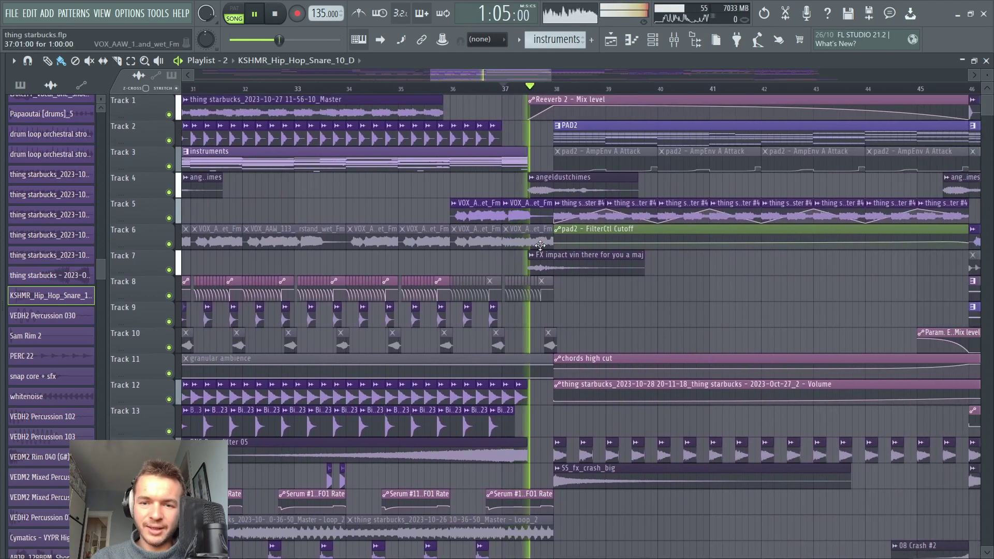
scroll(528, 244, "right", 3)
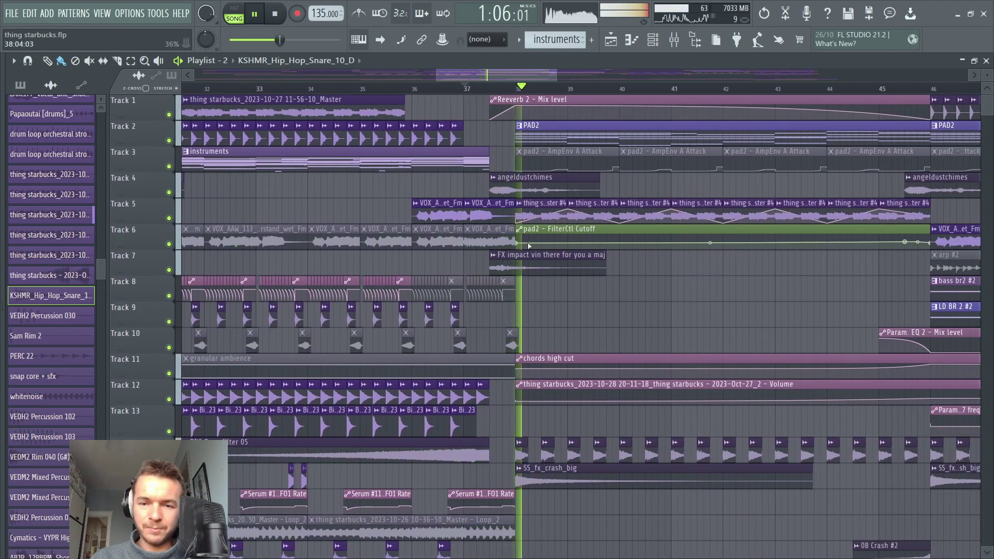
left_click(457, 187)
scroll(420, 94, "down", 4, "ctrl")
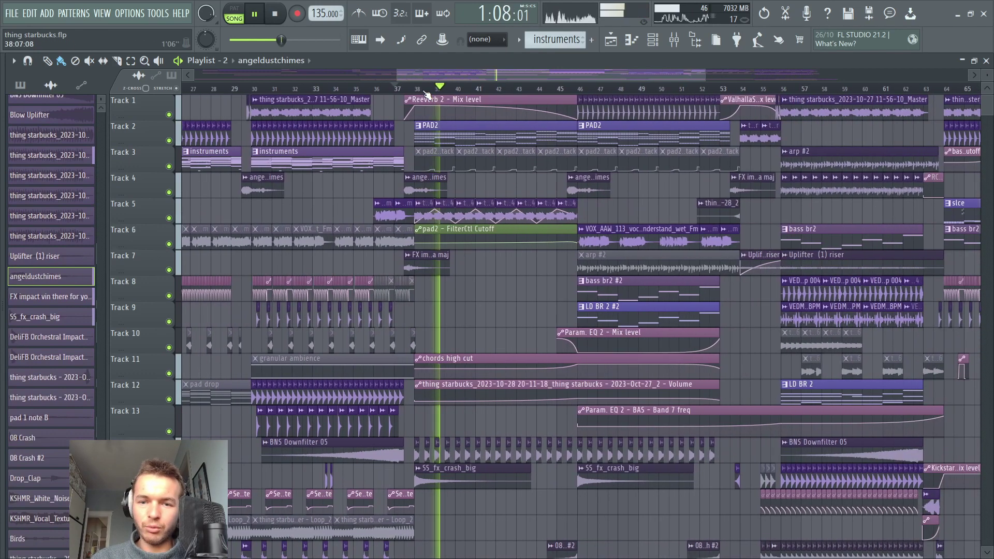
scroll(422, 94, "down", 3)
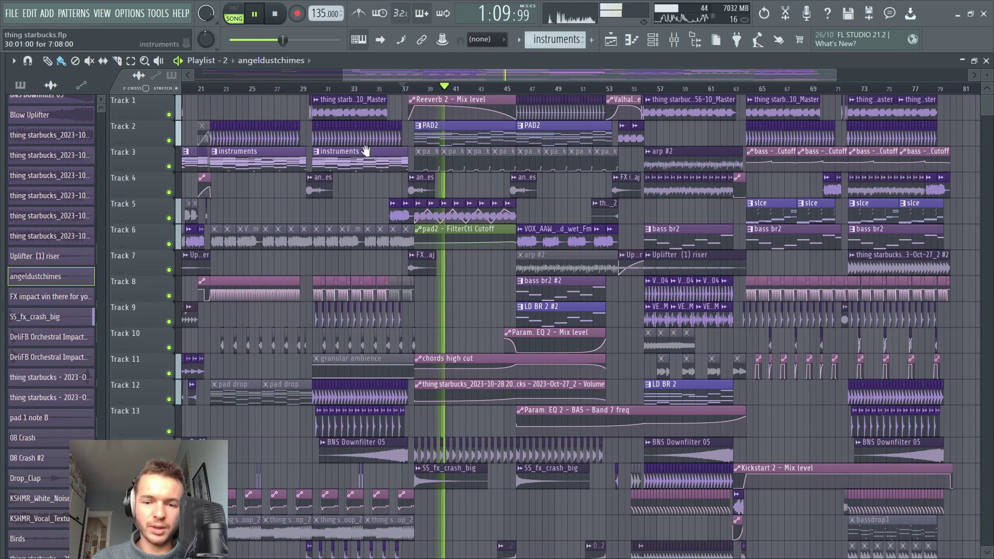
scroll(368, 233, "left", 2)
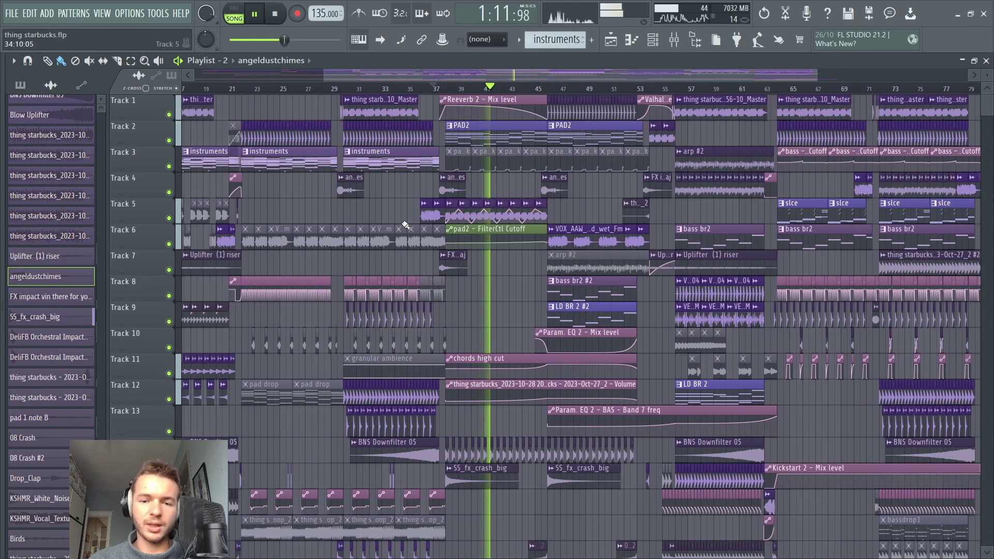
scroll(468, 88, "up", 5)
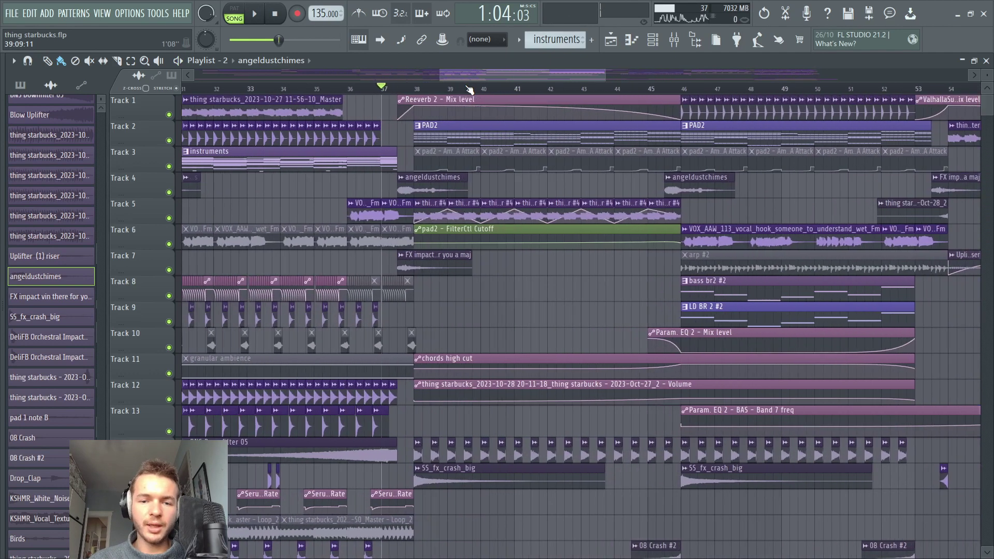
Step: Open the PAD2 pattern's notes in the piano roll and play the pattern on its own
double_click(399, 127)
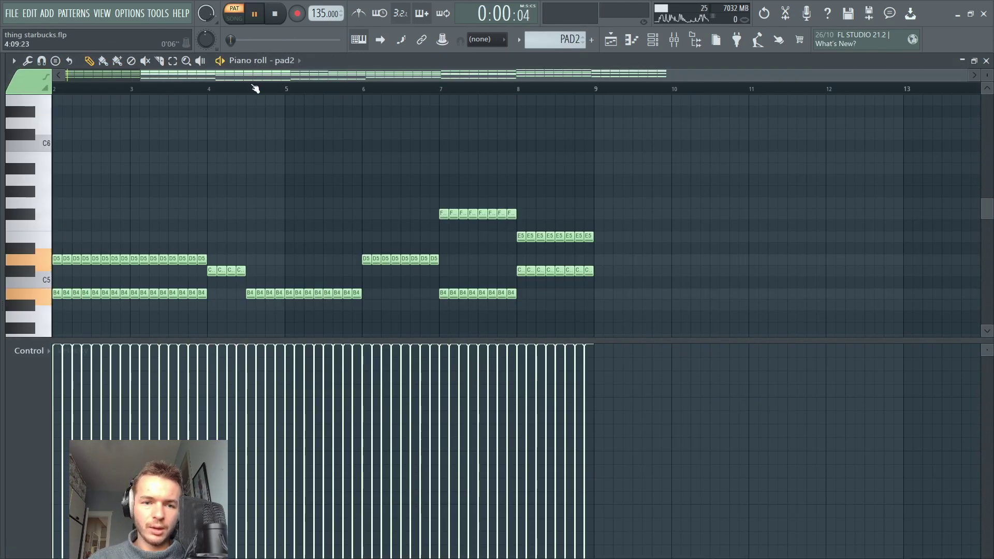
scroll(415, 149, "down", 4)
left_click(239, 12)
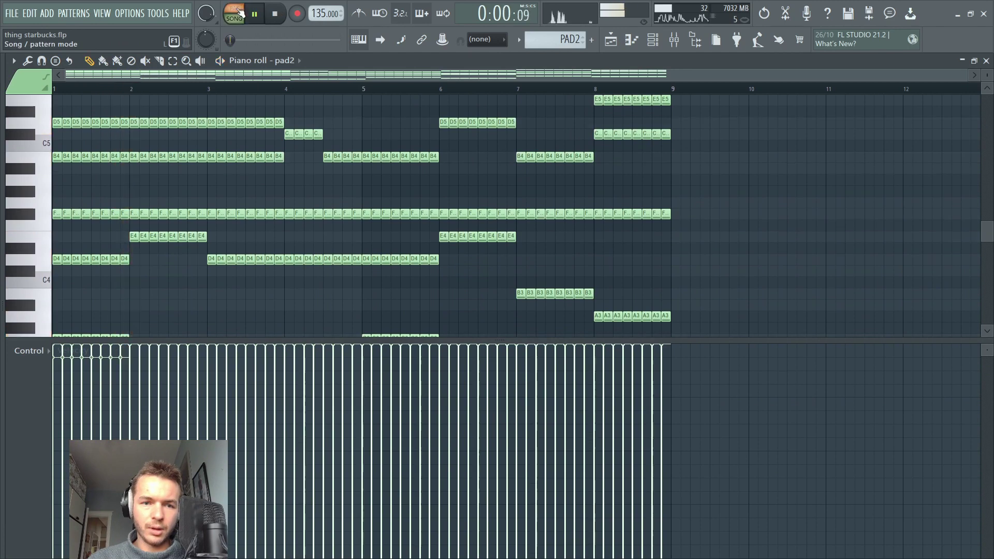
left_click(238, 10)
Step: Open the Sylenth1 instrument of the pad2 channel and view its Part B and Part A settings
key("F6")
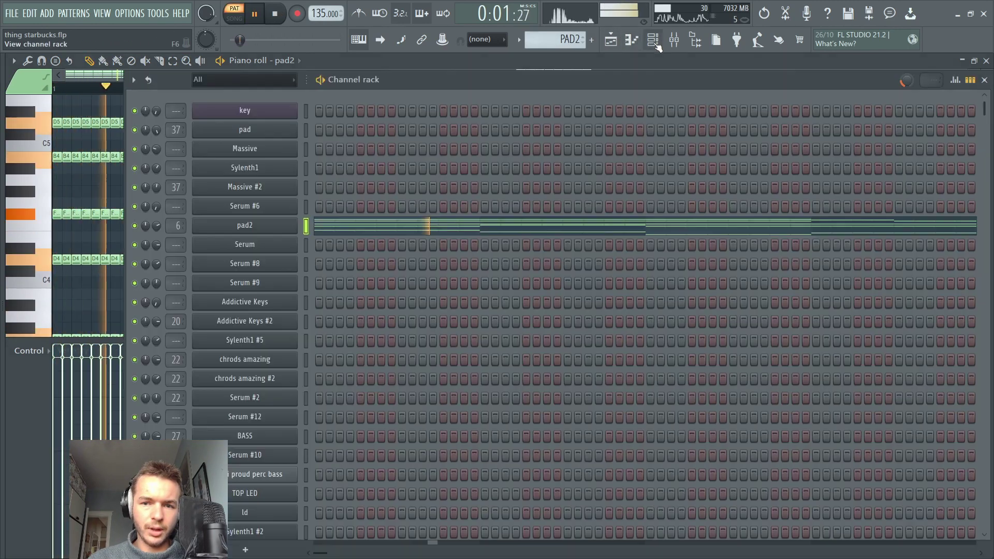
left_click(249, 229)
left_click_drag(363, 97, 327, 119)
left_click(269, 111)
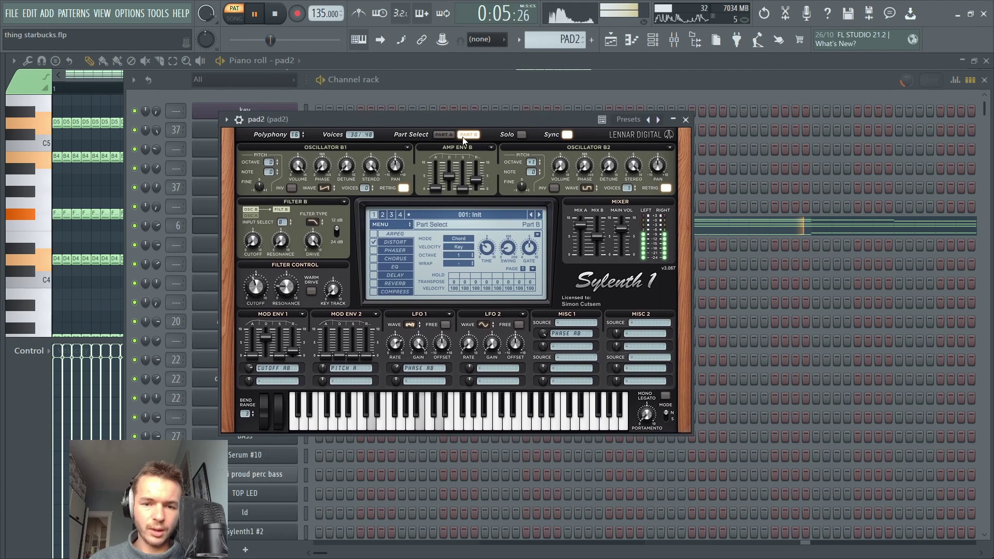
left_click(438, 135)
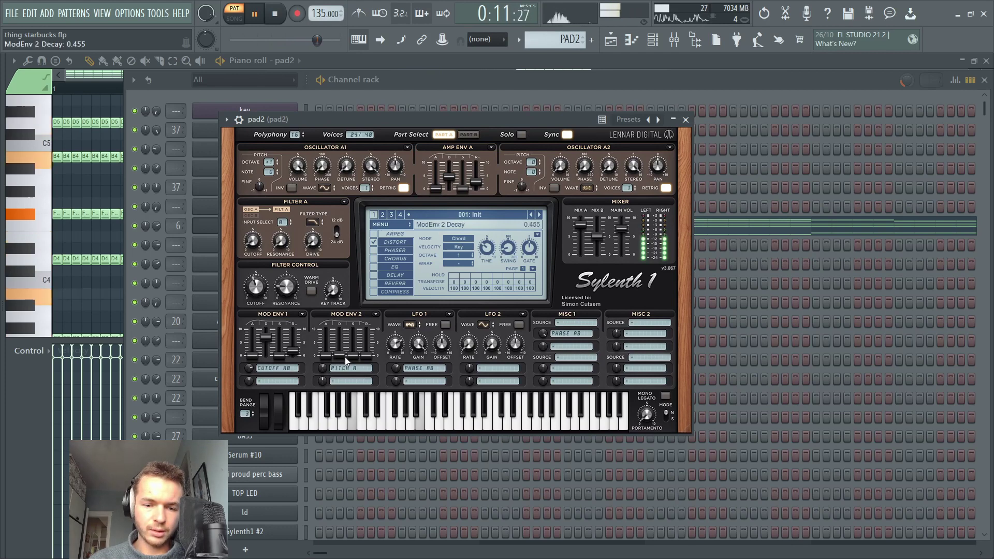
Step: Set the pad2 synth's ModEnv 2 decay to 0.273, close the synth, stop playback and return to the playlist
left_click_drag(342, 359, 342, 356)
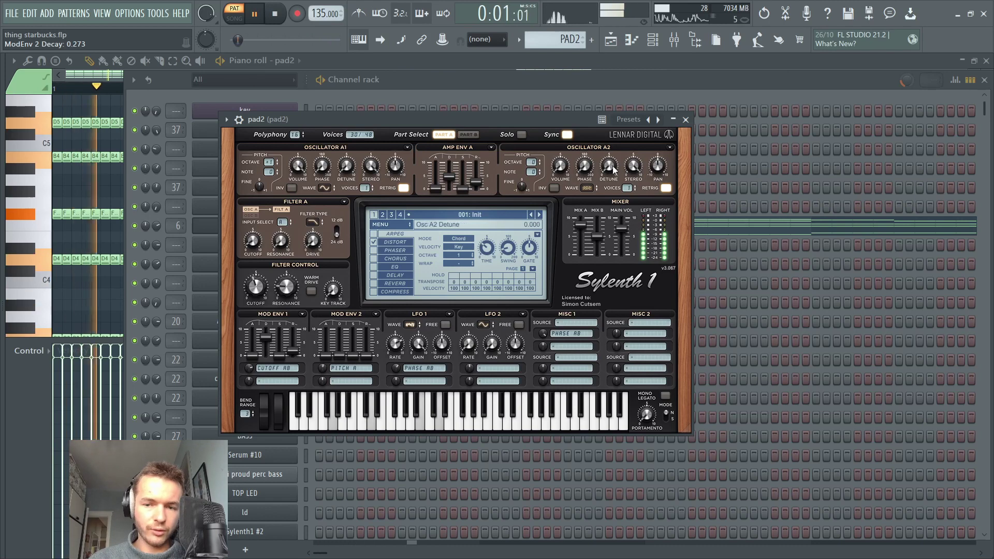
left_click(686, 120)
key("space")
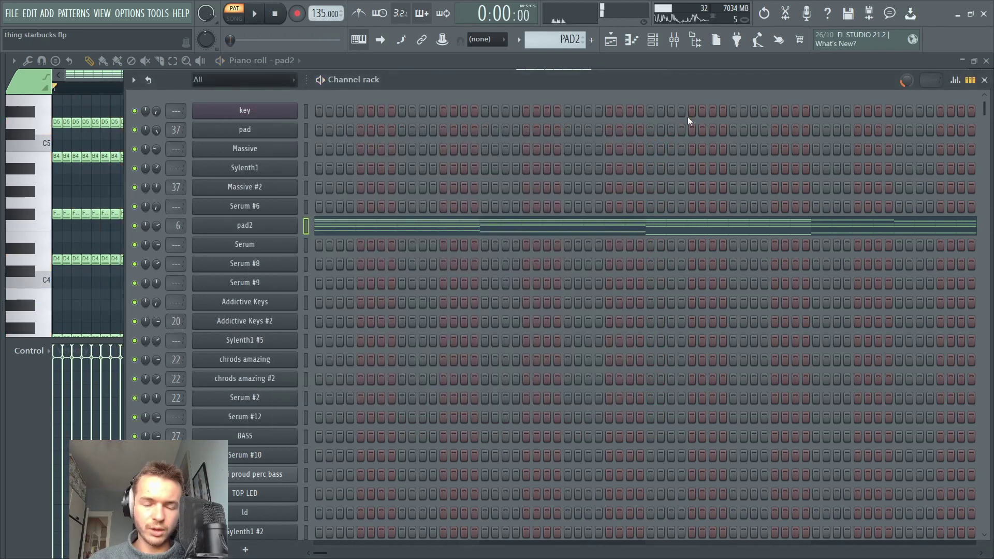
left_click(618, 44)
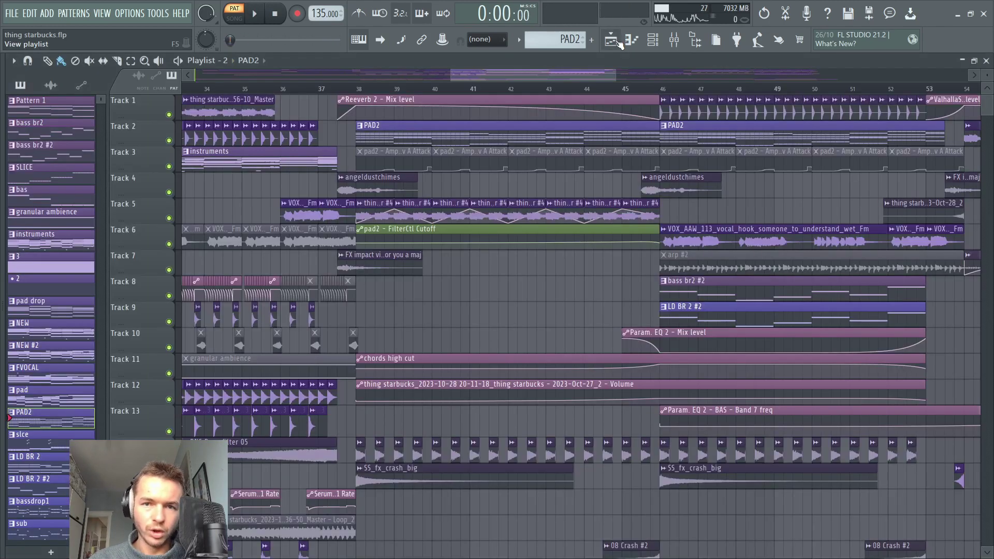
Step: Play the break from bar 38 with only tracks 1 and 2 audible, then restore all tracks and stop playback
right_click(169, 140)
left_click(169, 114)
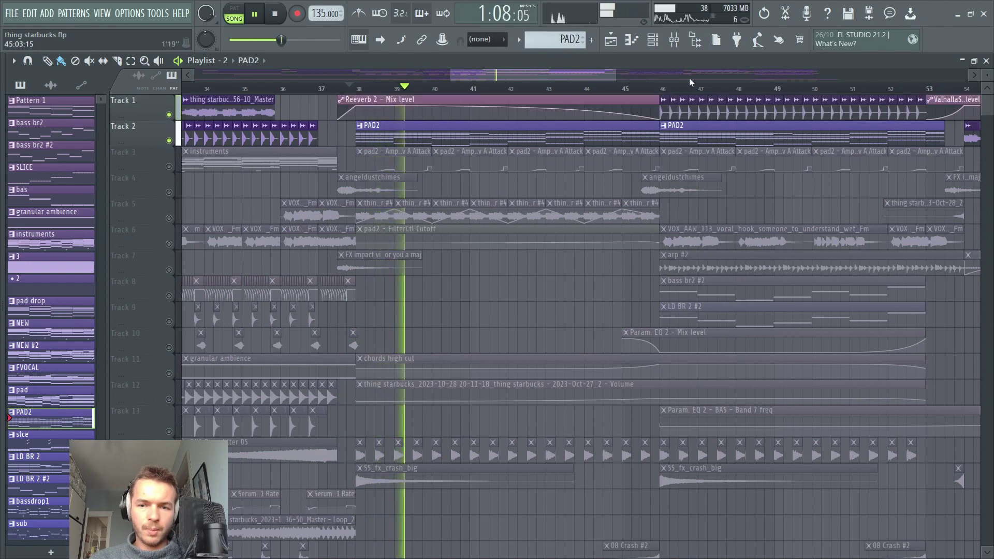
left_click(169, 168)
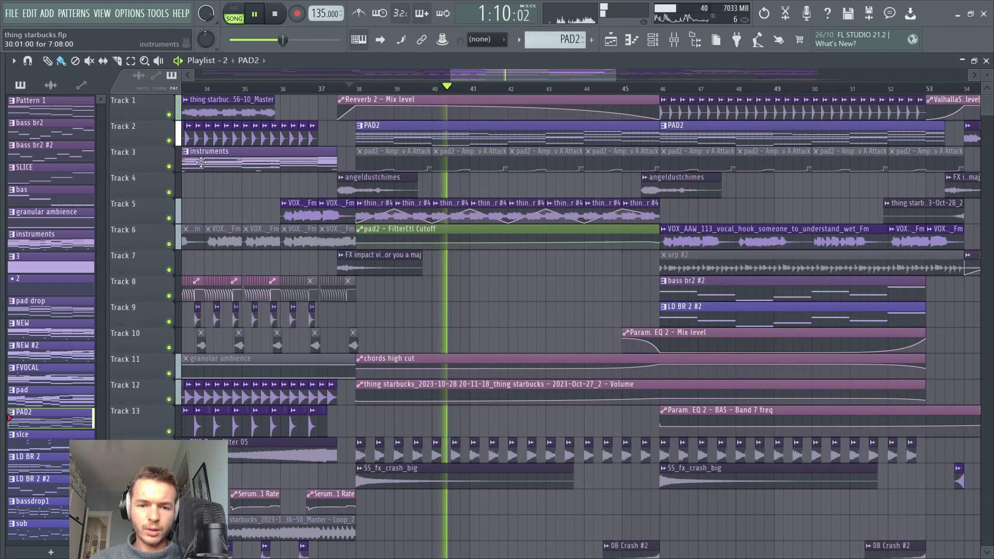
scroll(518, 139, "down", 7)
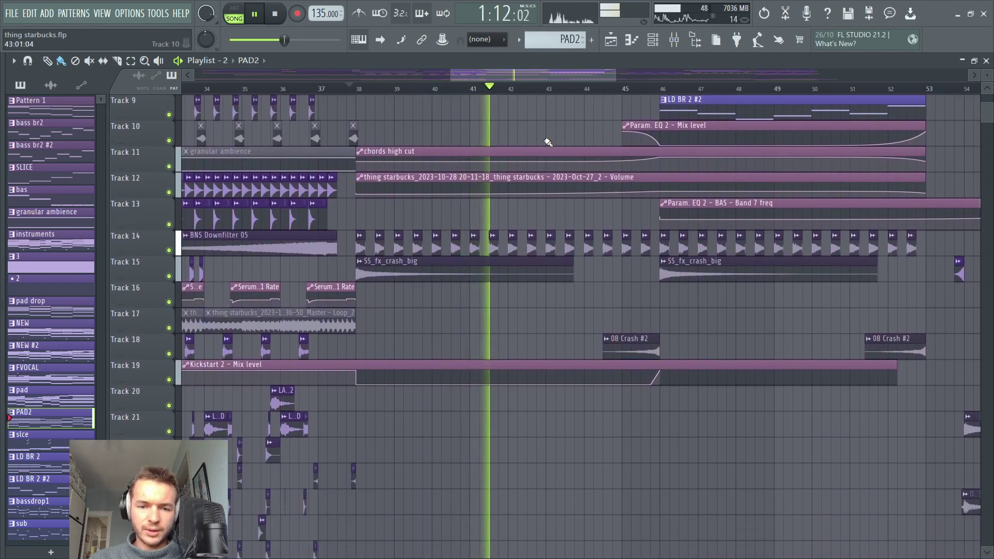
scroll(192, 293, "up", 3)
key("space")
Step: Solo track 14, play it from just before bar 38, and view the sample settings of its first short clip
left_click(168, 301, "ctrl")
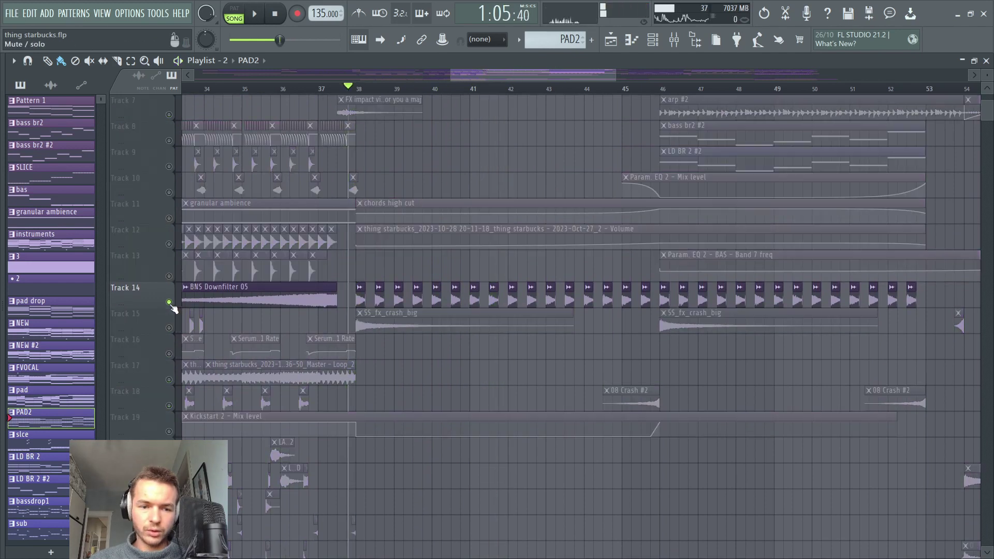
key("space")
key("space")
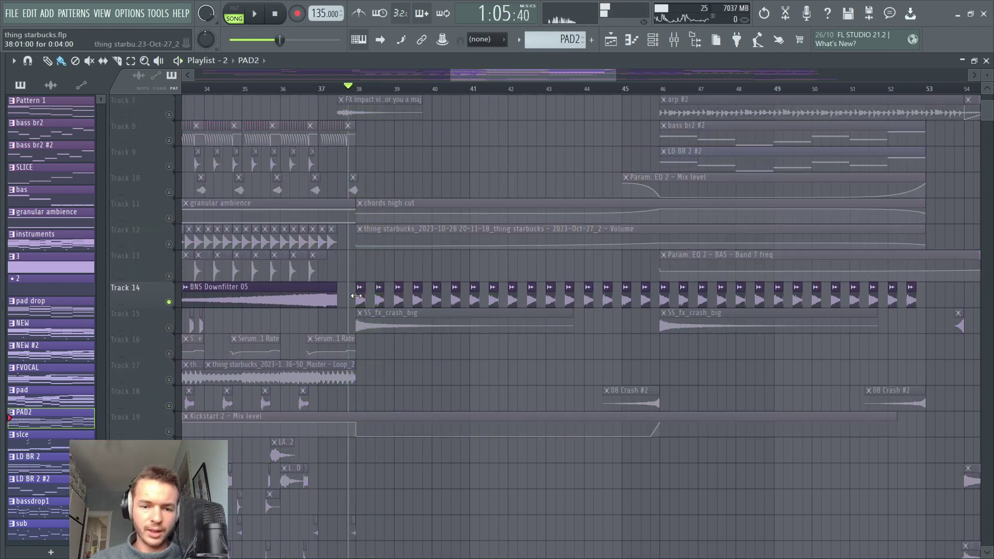
double_click(358, 297)
left_click(418, 159)
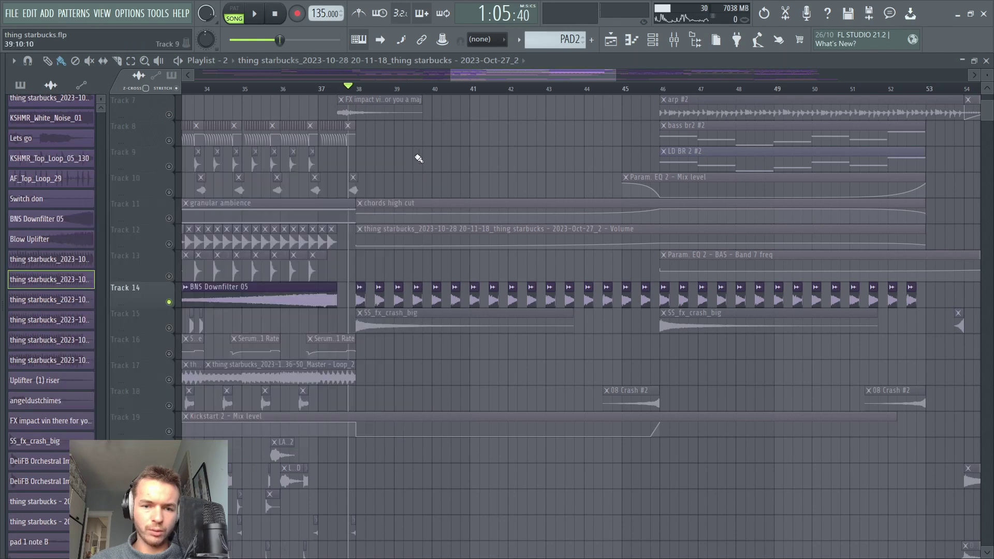
key("space")
double_click(361, 303)
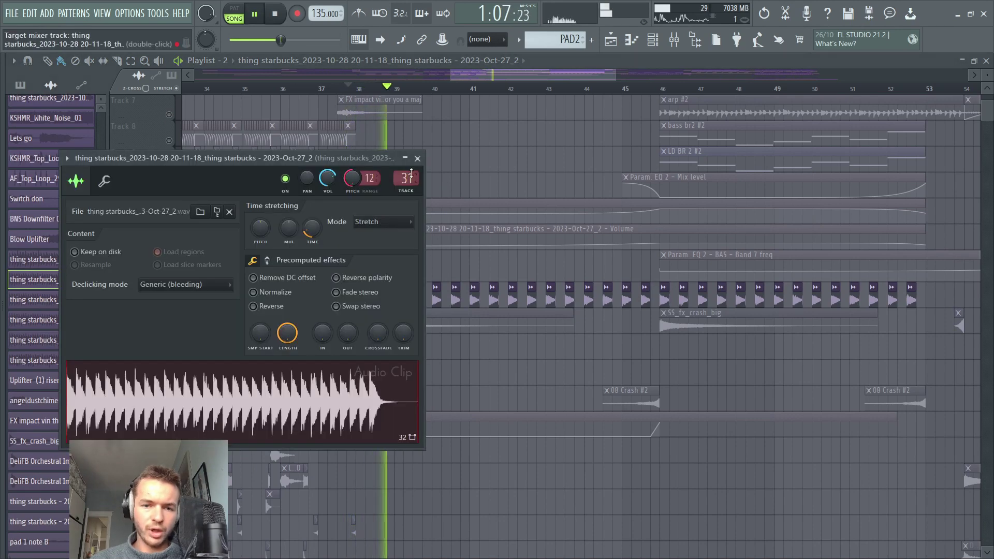
left_click(417, 158)
Step: Bring in the volume automation on track 12 and the chords high cut automation on track 11, then restore all tracks
left_click(169, 244)
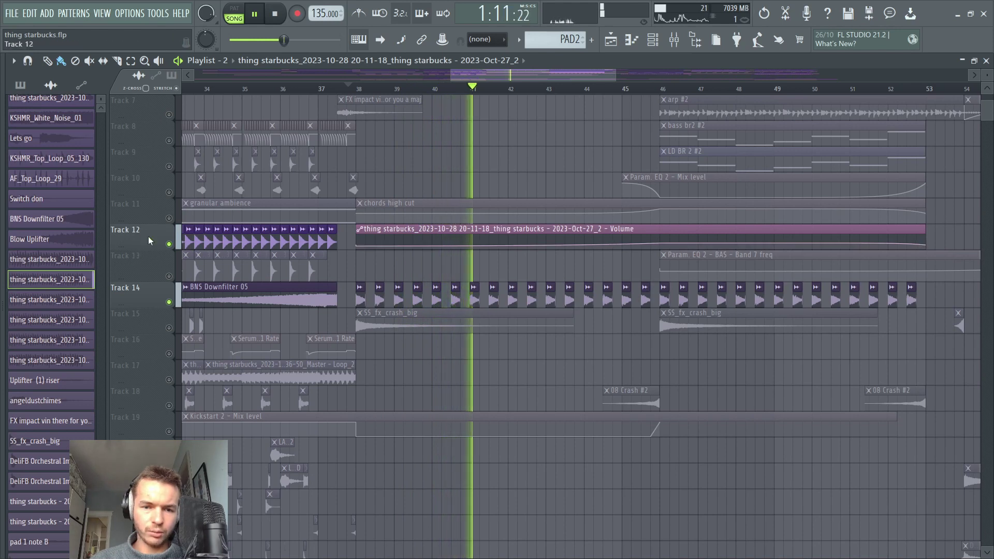
left_click(169, 218)
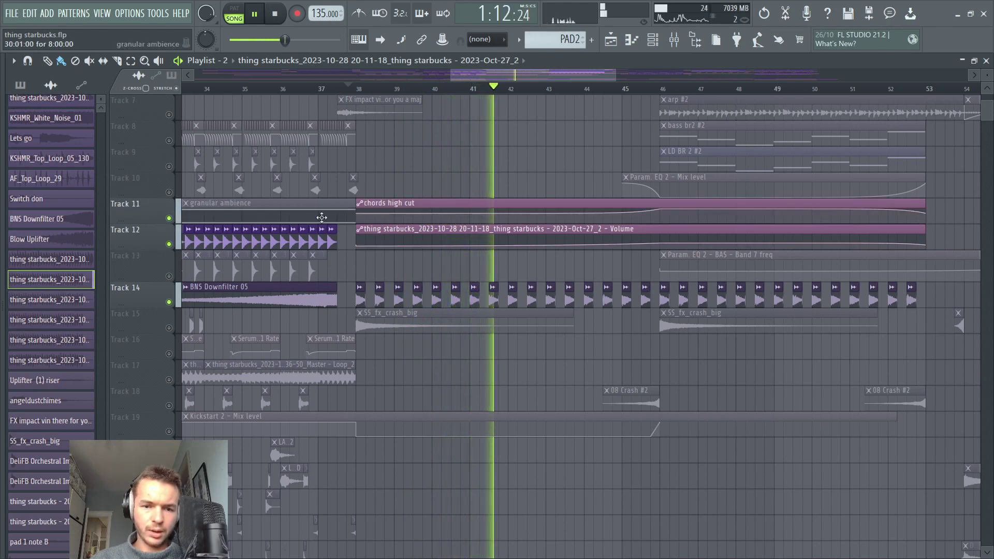
right_click(170, 192)
right_click(170, 192)
Step: Play all tracks from just before bar 46 into the second half of the break
left_click_drag(449, 177, 381, 327)
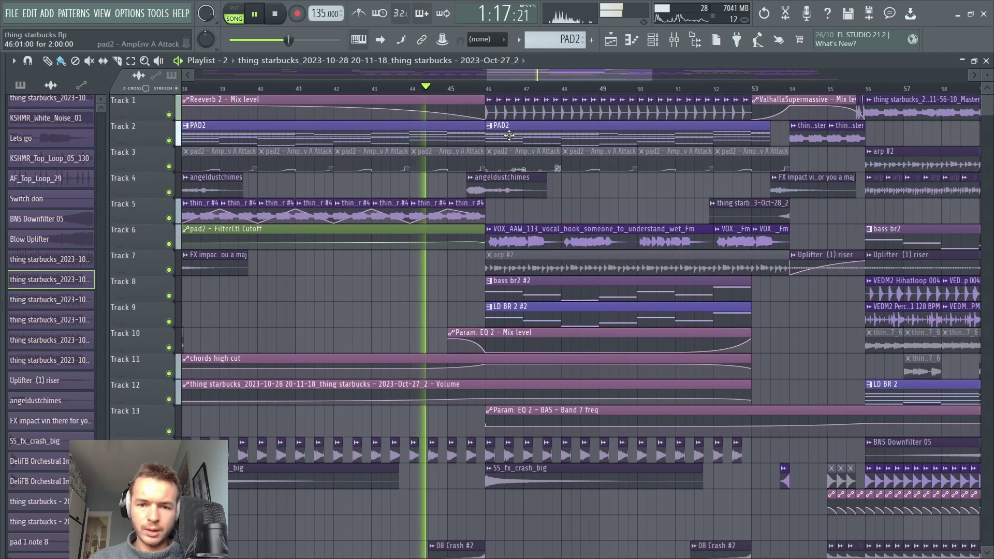
left_click(467, 88)
scroll(467, 88, "down", 3)
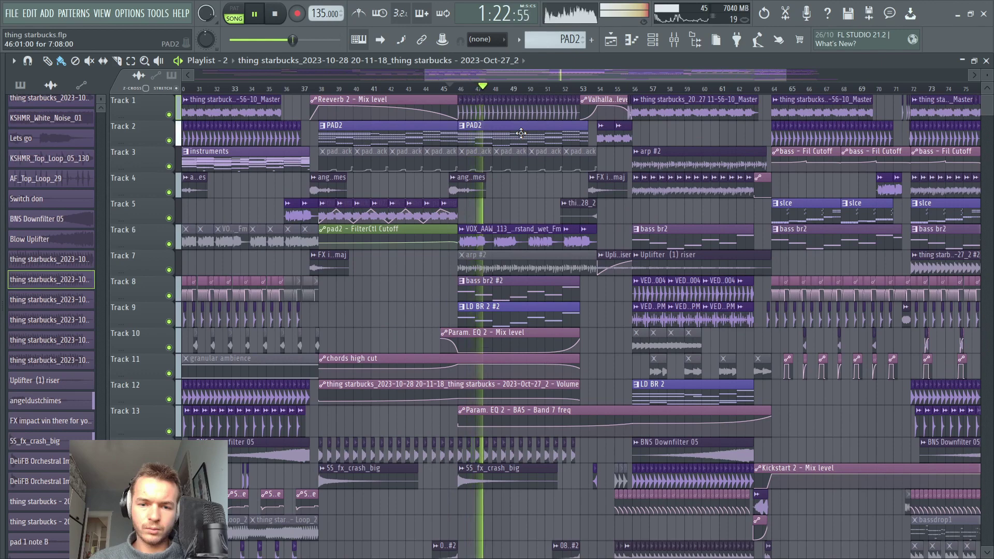
key("space")
Step: View the sample settings of the kick clips that start at bar 46 on track 1
scroll(564, 176, "up", 3)
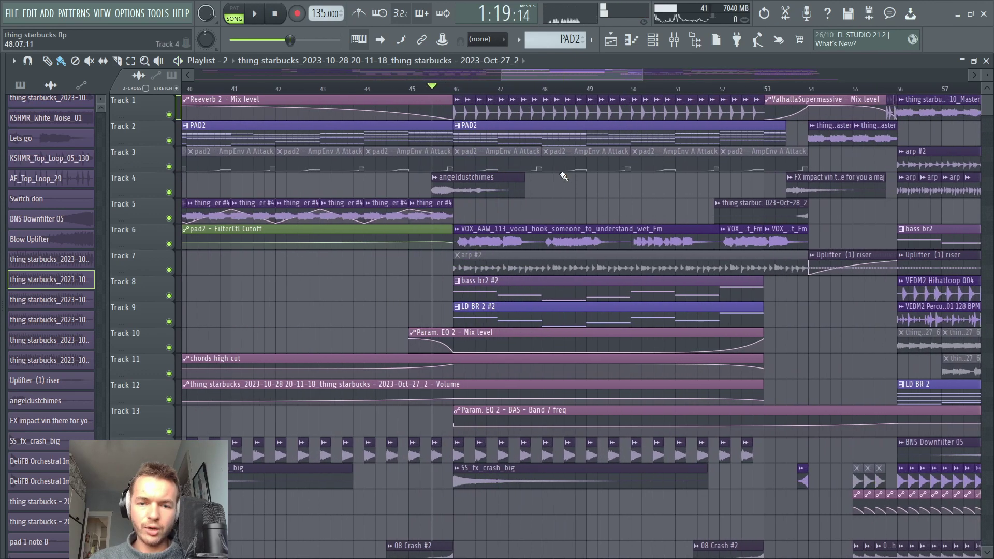
double_click(490, 108)
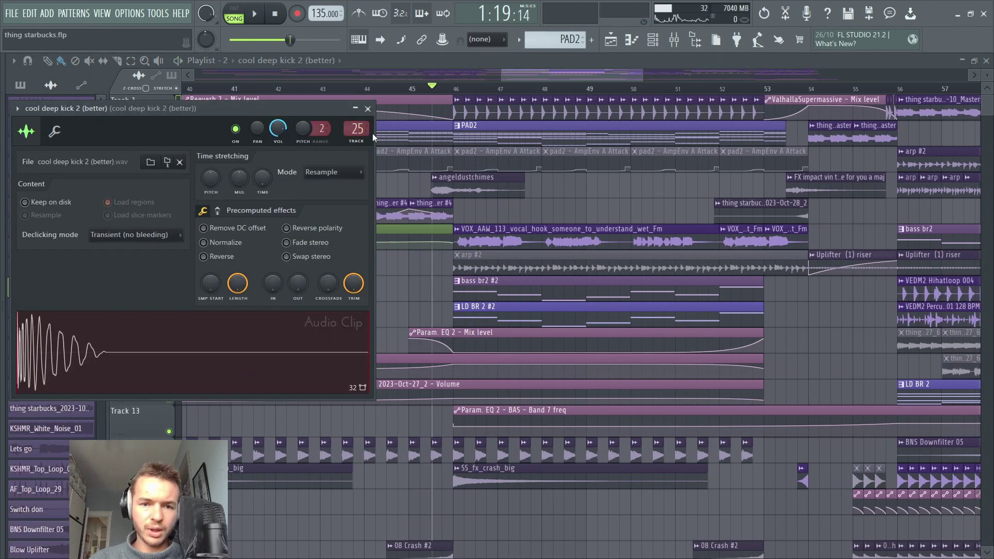
left_click(471, 105)
double_click(481, 107)
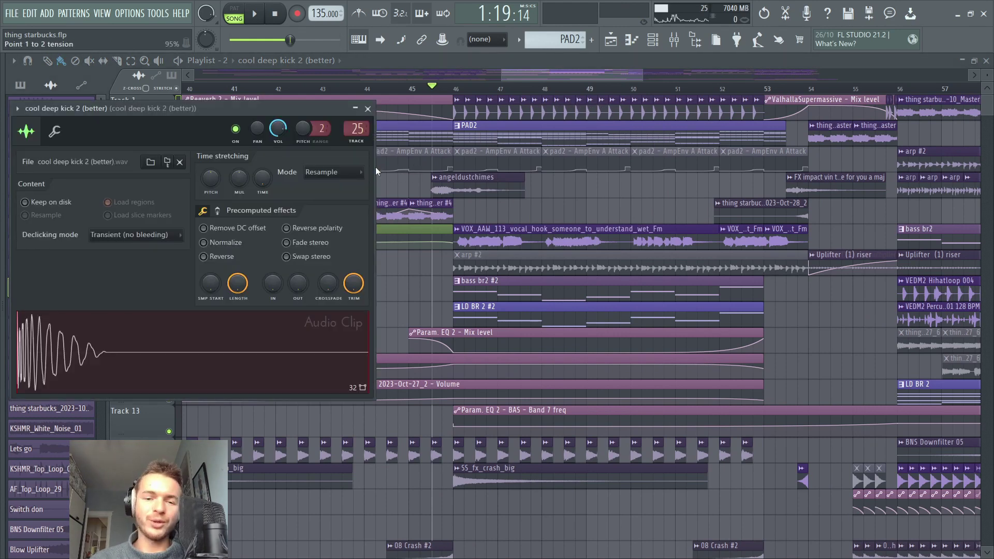
Step: Play the entry into bar 46 with all tracks and stop with the bass and lead clips on tracks 8 and 9 in view
key("space")
left_click(547, 73)
scroll(541, 91, "down", 3)
scroll(524, 188, "down", 5)
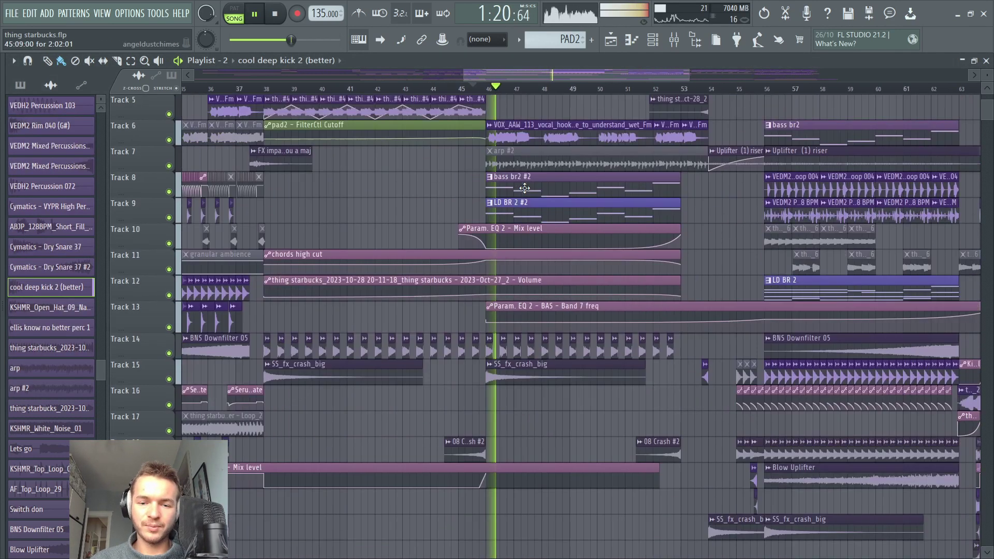
left_click_drag(524, 188, 445, 220)
left_click(415, 89)
scroll(413, 89, "up", 3)
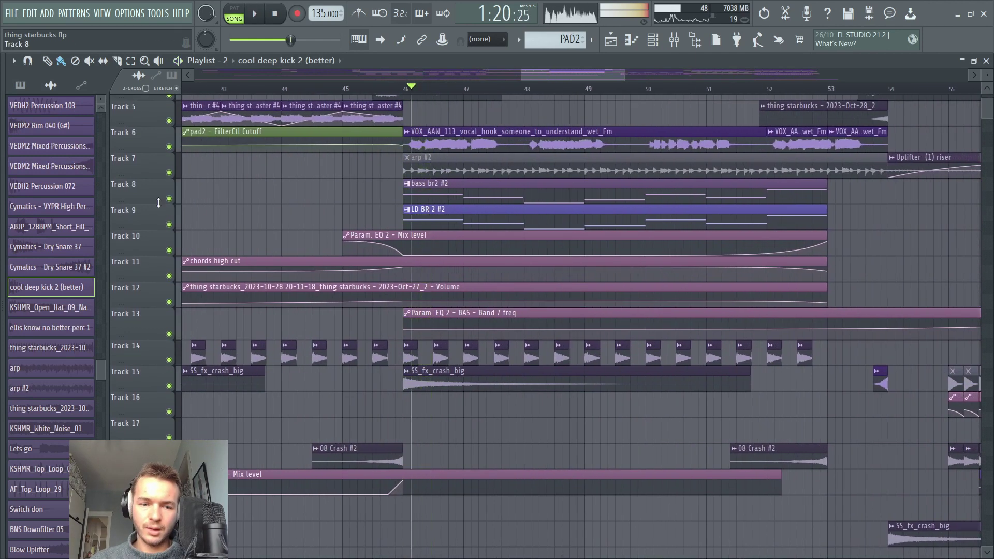
Step: Solo the bass br2 #2 track during playback and add its Band 7 EQ automation and the LD BR 2 #2 lead
right_click(169, 199)
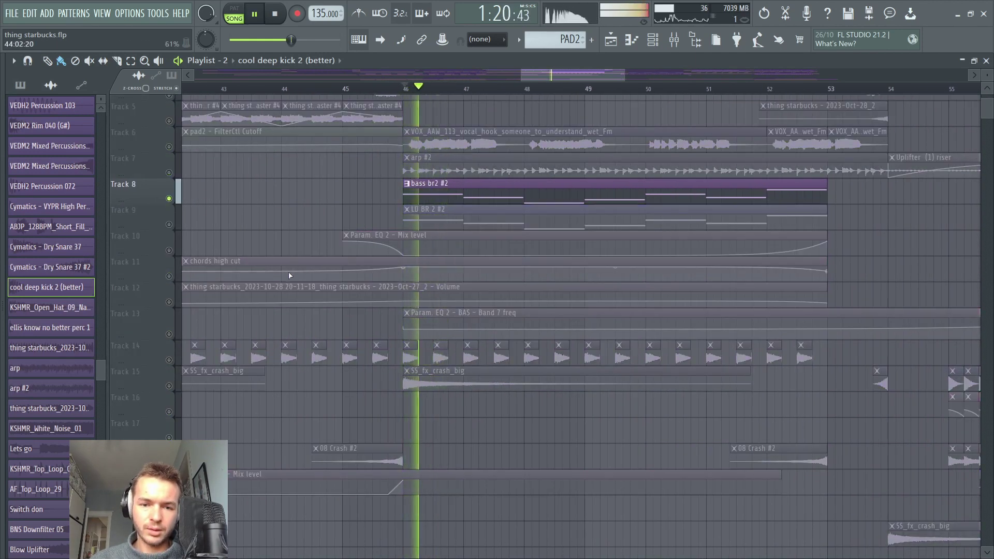
scroll(280, 295, "down", 2)
left_click(169, 284)
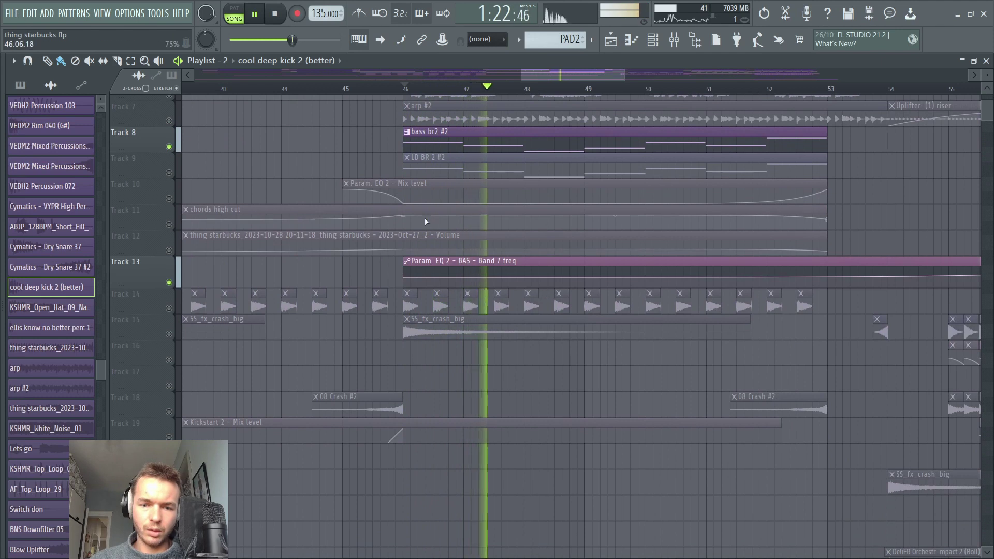
scroll(311, 223, "up", 2)
left_click(169, 225)
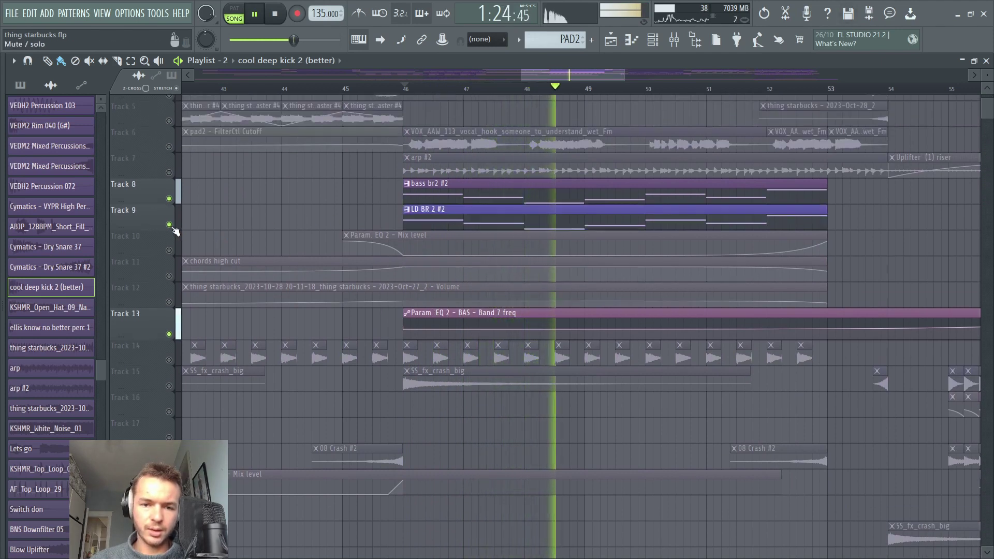
Step: Solo the LD BR 2 #2 lead on track 9, play it from bar 46, and unsolo it
key("space")
left_click(169, 225, "ctrl")
key("space")
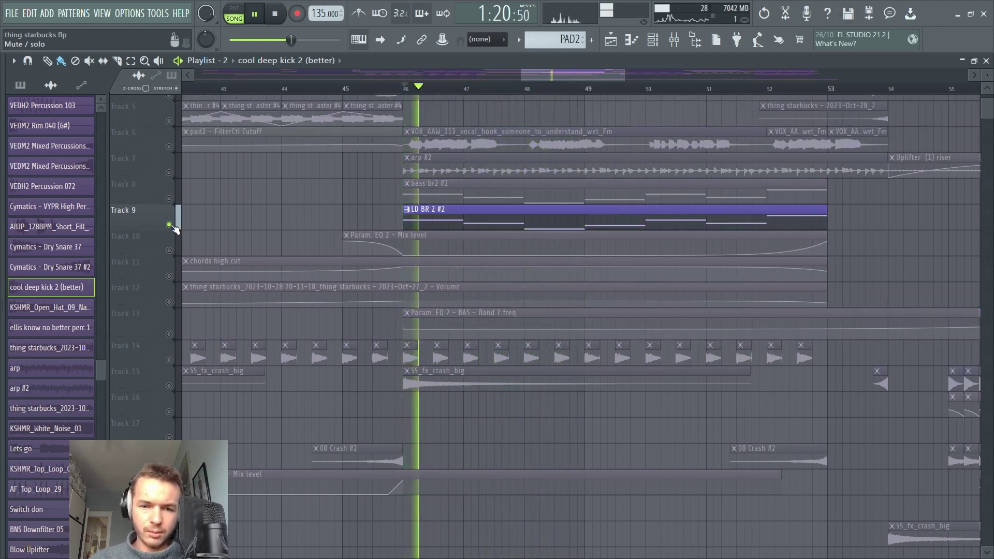
left_click(168, 224, "ctrl")
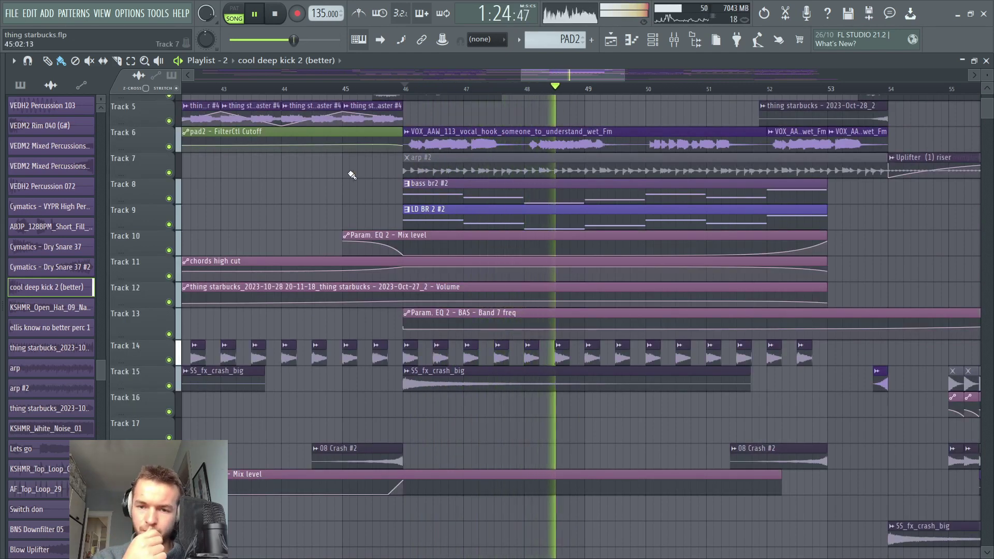
Step: Stop playback, view the sample settings of the SS_fx_crash_big clip at bar 46, and close them
key("space")
scroll(352, 175, "down", 5)
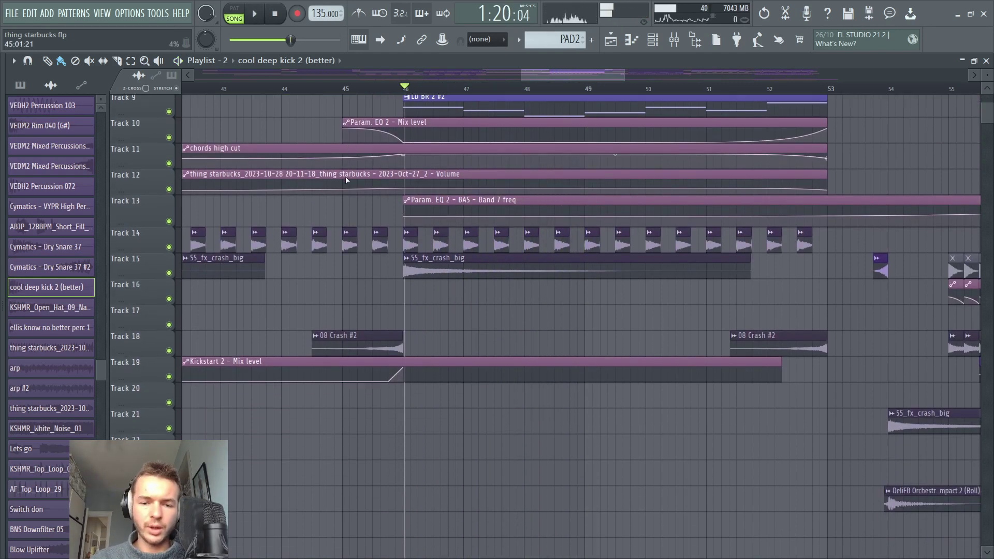
double_click(445, 251)
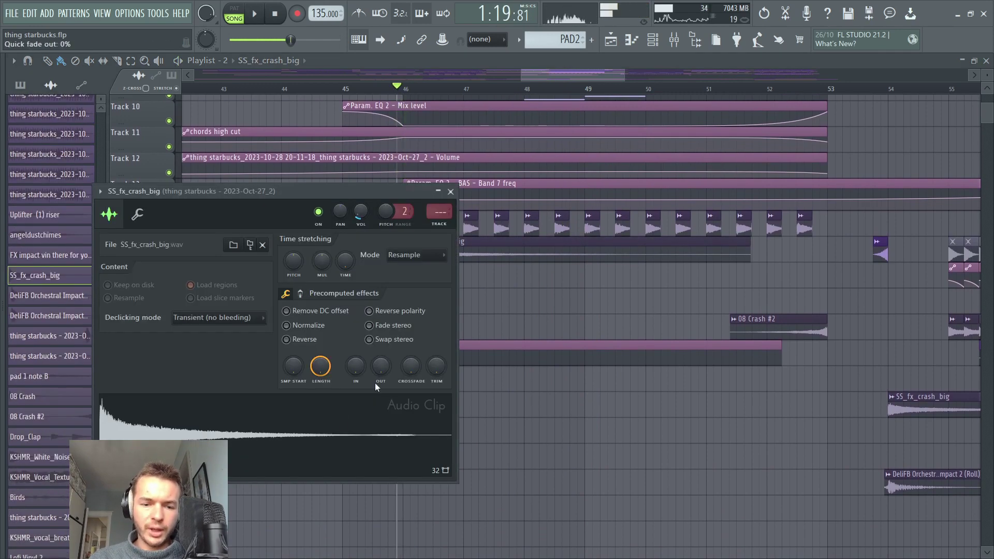
left_click(450, 191)
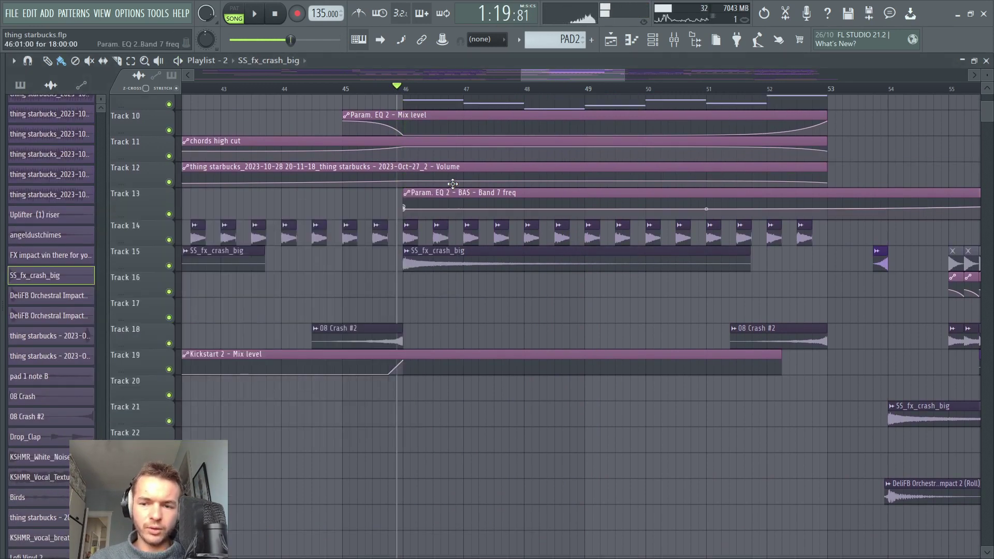
scroll(517, 207, "up", 9)
Step: Play the second half of the break from bar 46 with all tracks, looking over the upper and lower tracks
key("space")
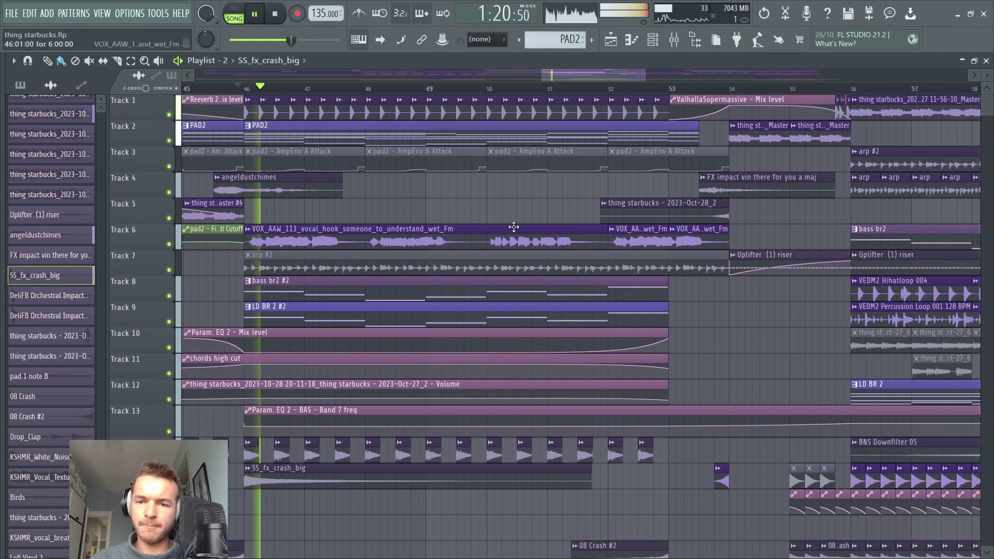
scroll(603, 203, "down", 5)
scroll(603, 203, "down", 3)
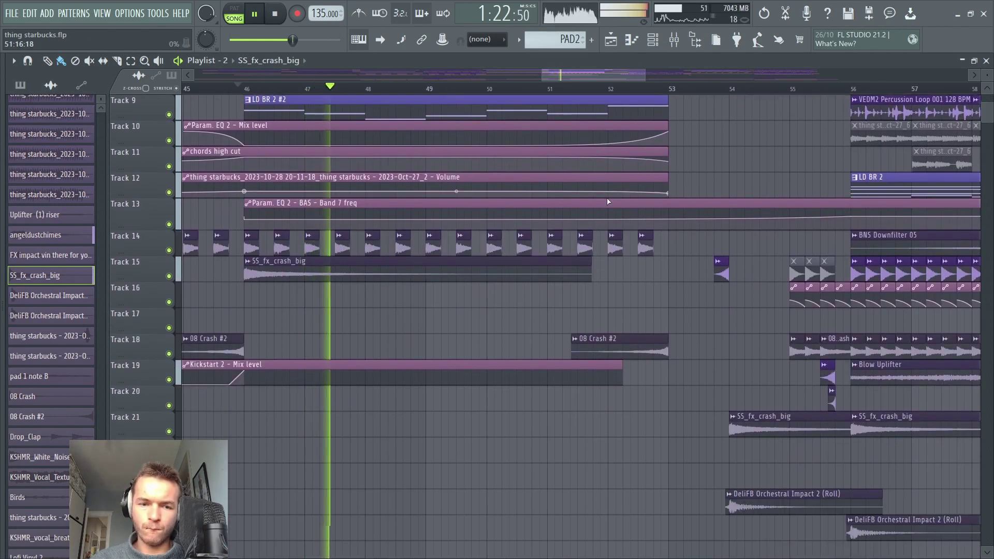
scroll(613, 179, "up", 5)
scroll(633, 90, "down", 3)
scroll(634, 96, "up", 3)
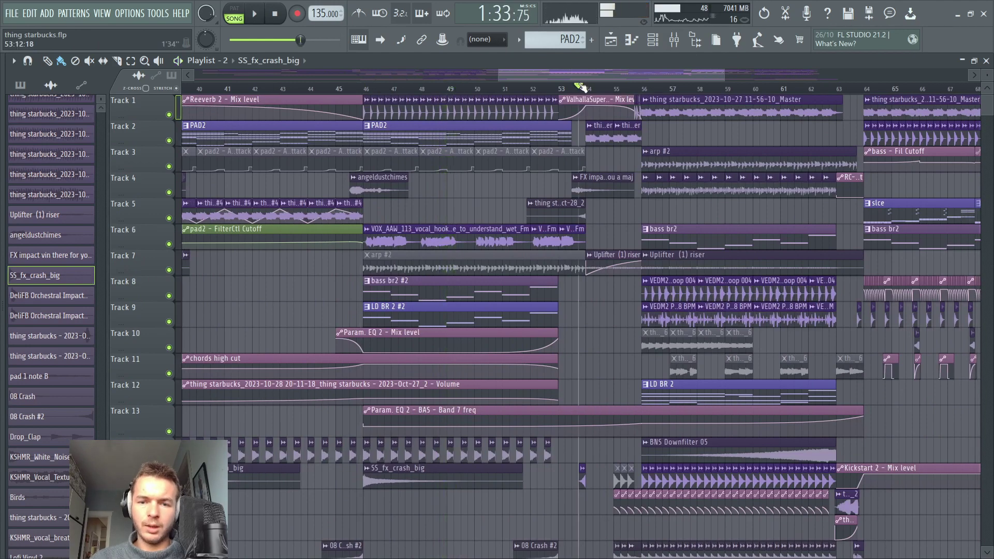
Step: Play the transition from before bar 54 towards bar 56, checking the crash, impact and riser clips, and stop playback
key("space")
scroll(580, 85, "up", 3)
scroll(442, 175, "down", 12)
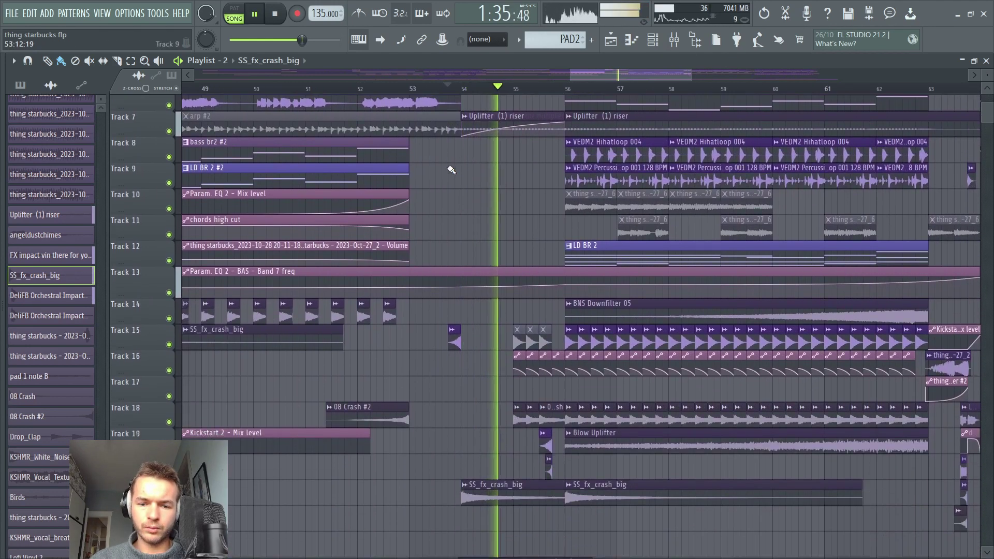
scroll(393, 166, "up", 11)
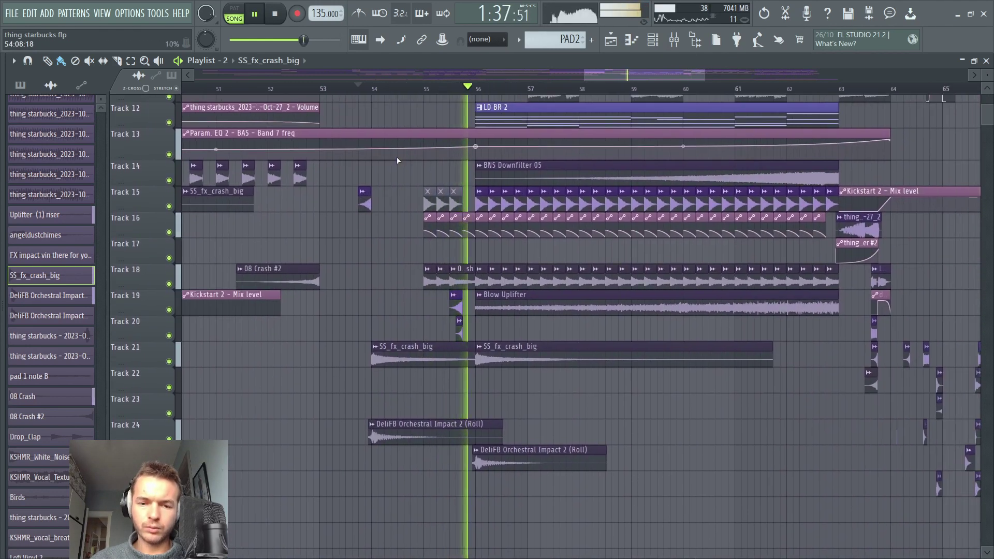
key("space")
Step: Place the playback position just before bar 56 and look over the whole arrangement around it
scroll(473, 99, "up", 1)
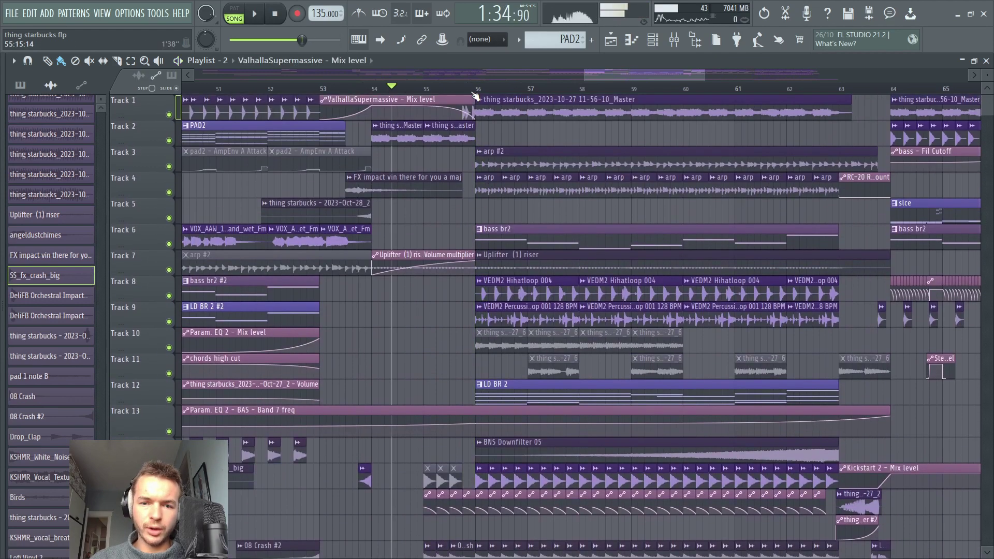
left_click(473, 89)
scroll(474, 90, "down", 8)
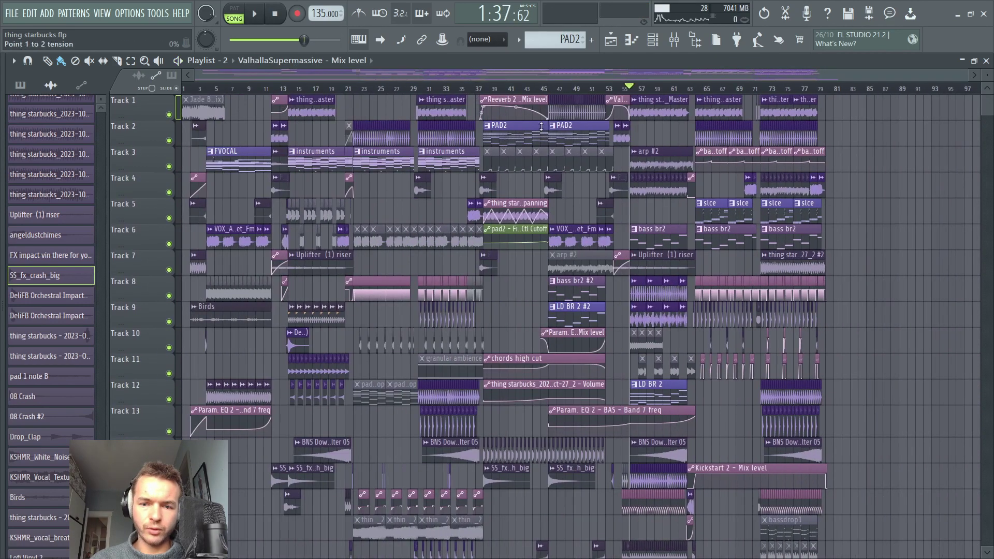
scroll(600, 130, "up", 6)
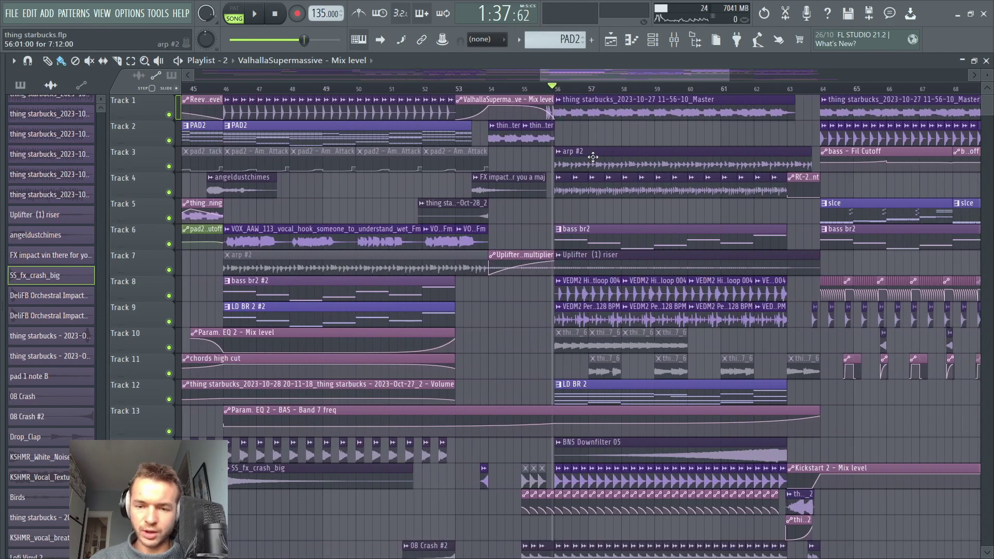
scroll(621, 157, "down", 5)
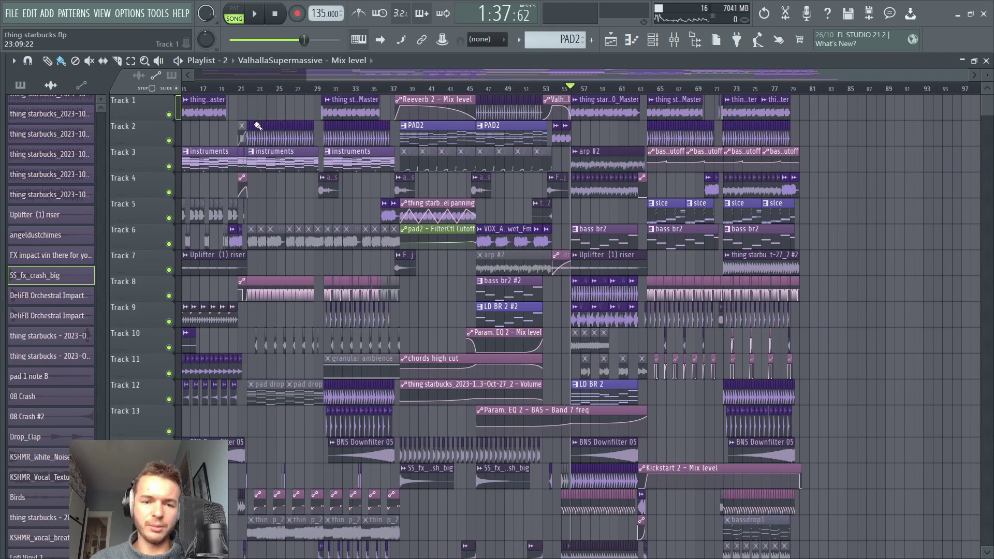
Step: Pick the earlier instruments clip on track 3, then play the second build-up from bar 56
scroll(399, 182, "left", 3)
left_click(336, 152)
scroll(579, 100, "right", 4)
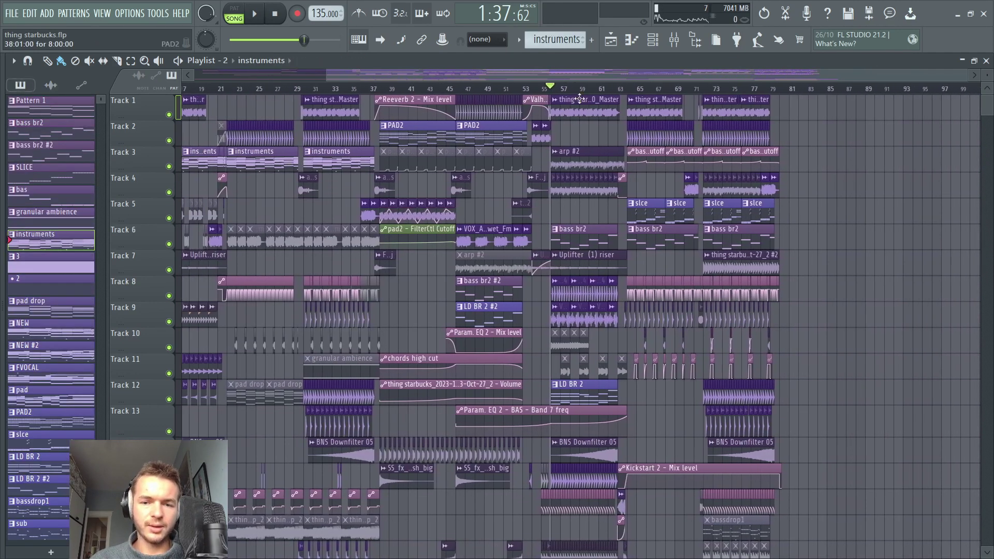
scroll(572, 112, "up", 4)
key("space")
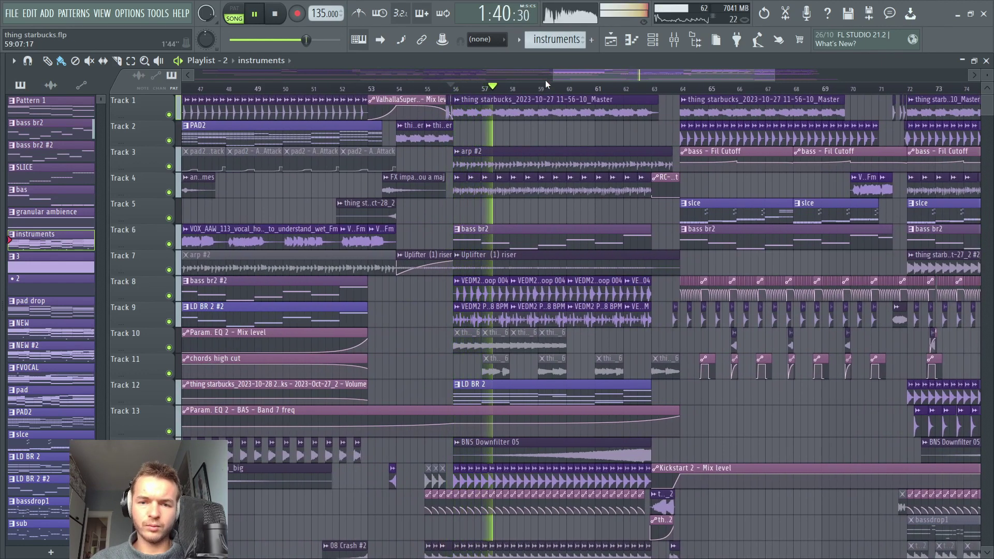
Step: Solo track 6 and play its bass br2 pattern from the start of the second build-up at bar 56
scroll(540, 92, "down", 3)
scroll(539, 92, "up", 4)
left_click(441, 89)
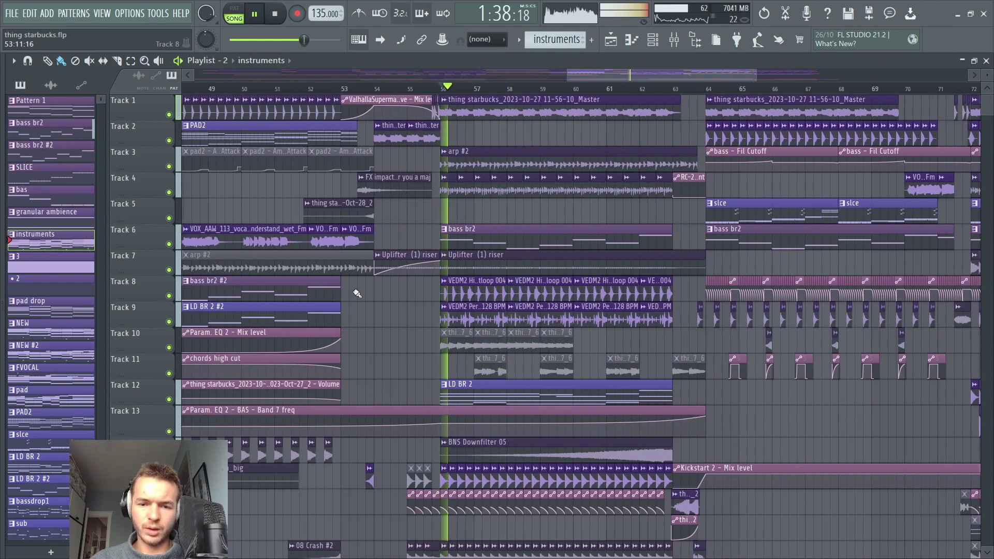
key("space")
scroll(179, 220, "down", 1)
left_click(171, 218, "ctrl")
key("space")
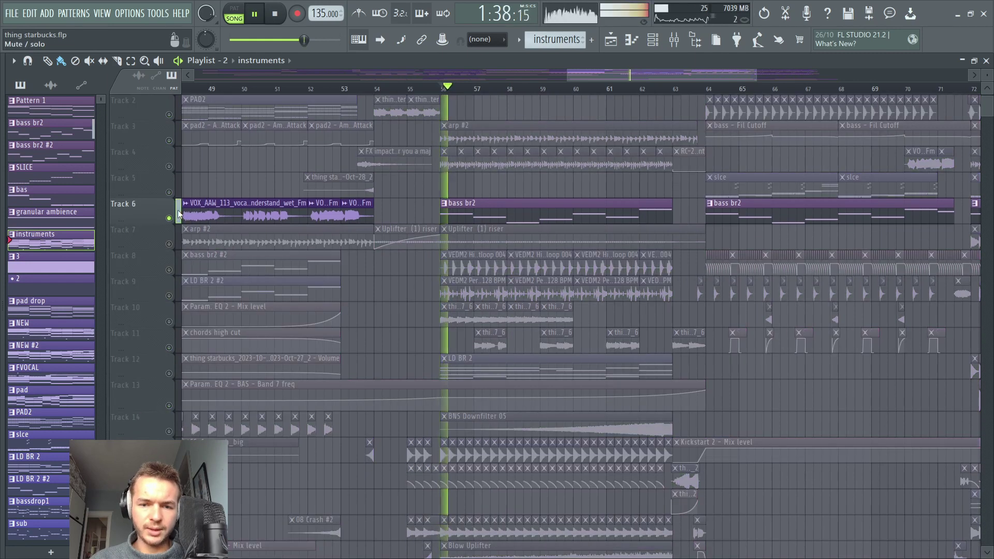
left_click(437, 87)
scroll(174, 171, "up", 1)
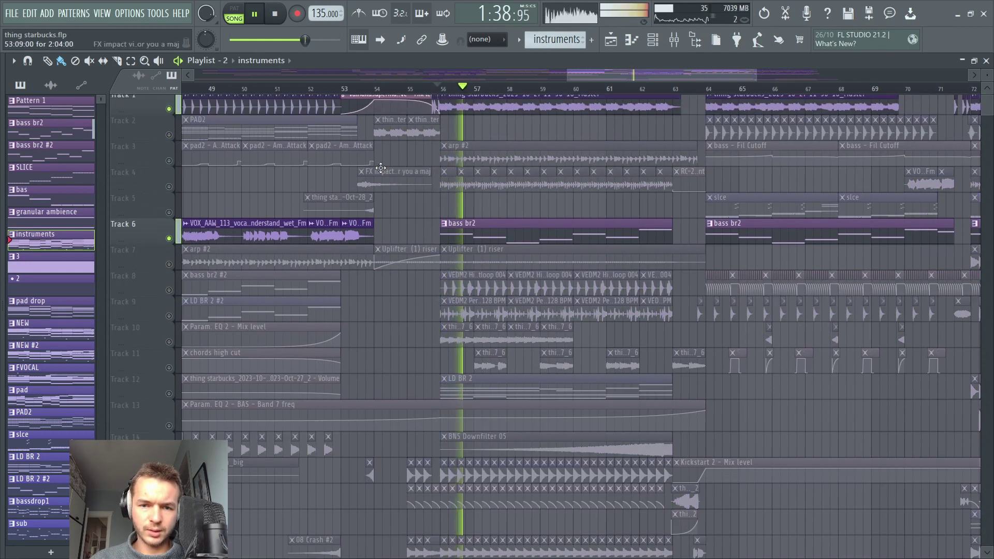
Step: Solo track 3, play its arp #2 clip from bar 56, and glance at the mixer
left_click(169, 167, "ctrl")
key("space")
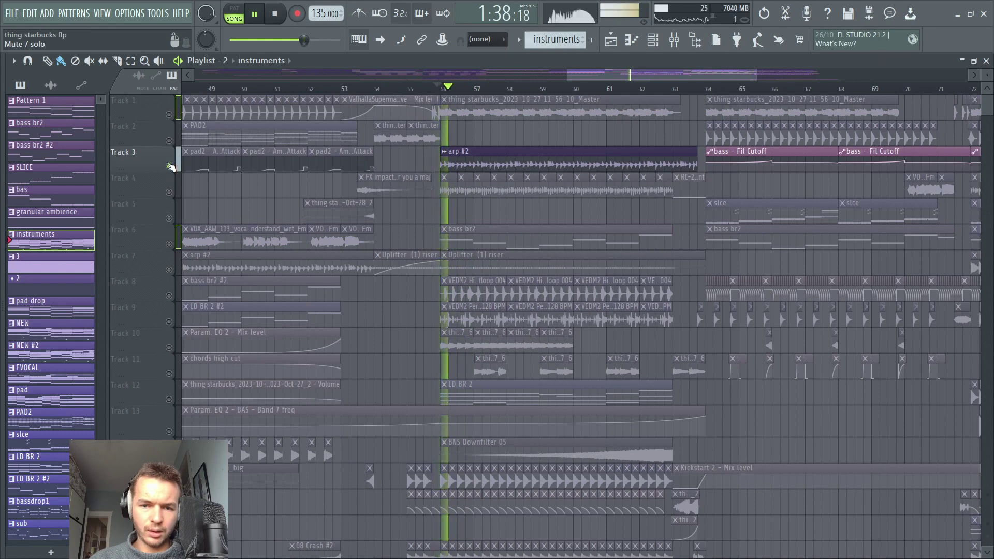
key("space")
scroll(493, 95, "down", 4)
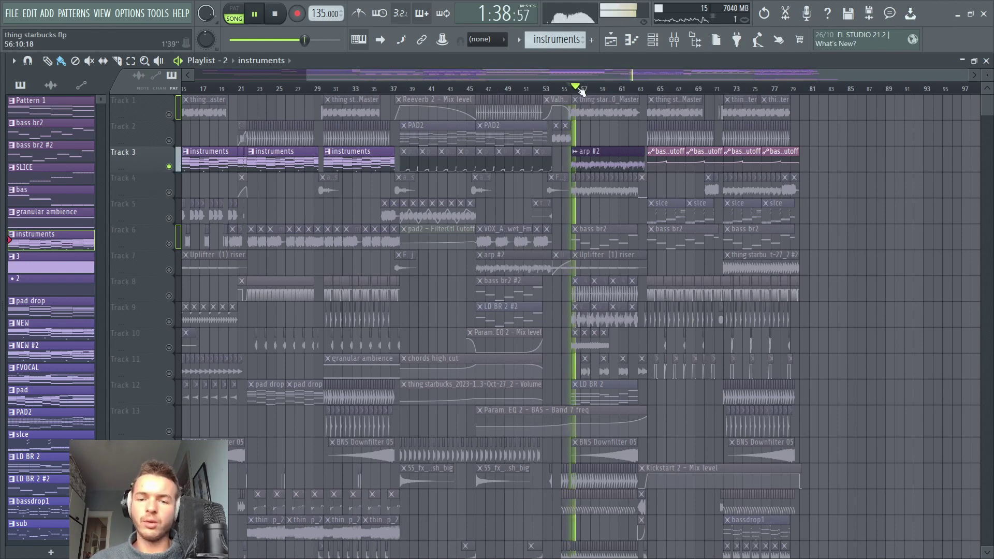
scroll(583, 91, "up", 4)
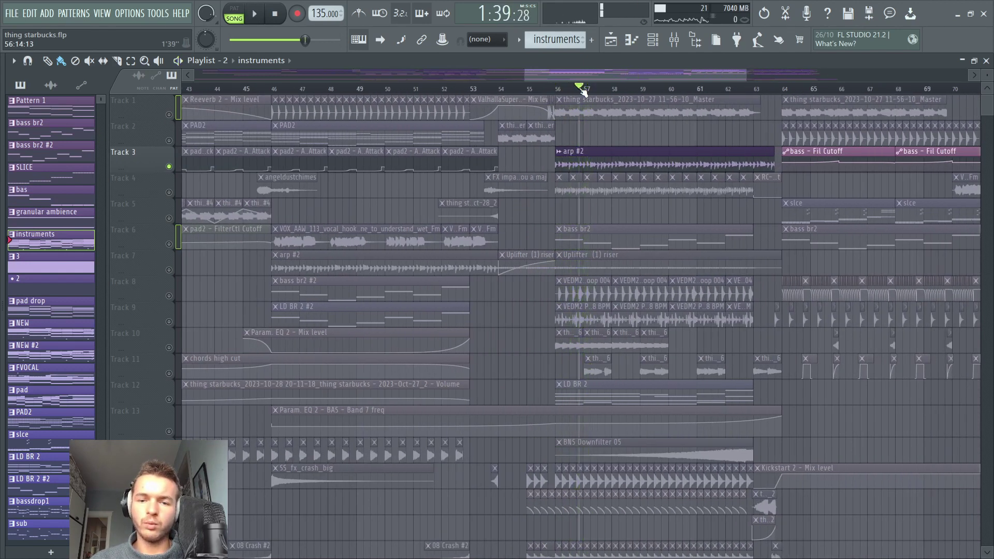
left_click(674, 41)
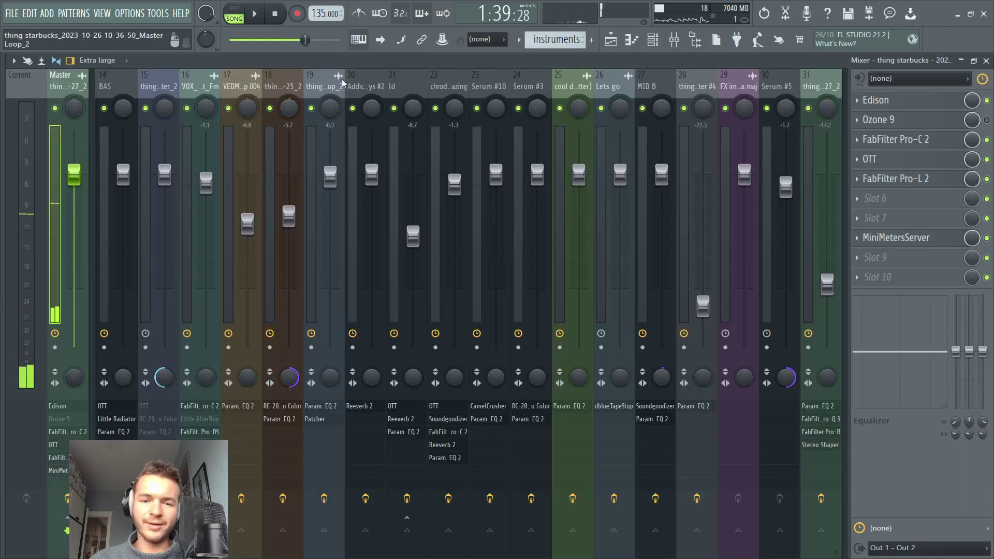
left_click(611, 43)
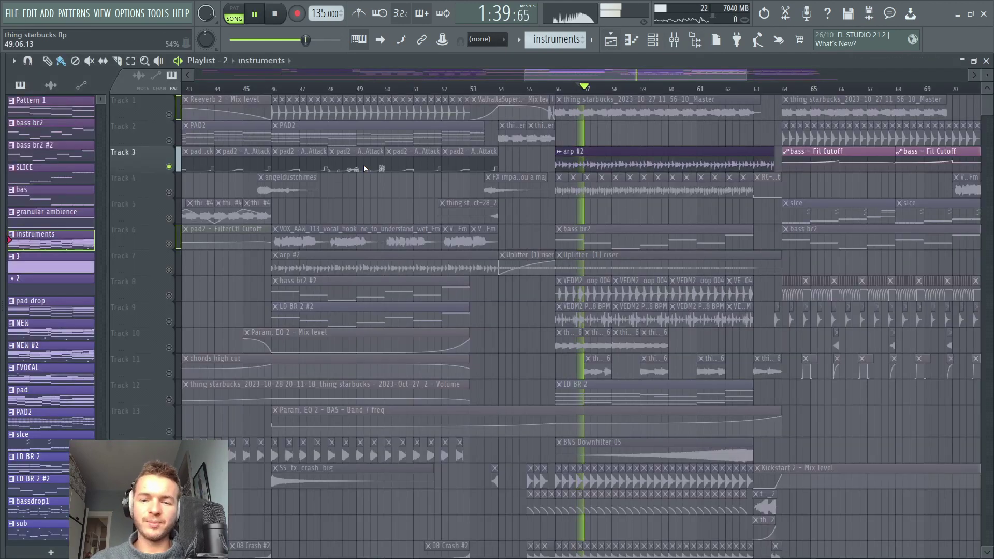
Step: Solo track 4 to hear and inspect its arp clips in the second build-up, and restore all tracks
left_click(173, 195)
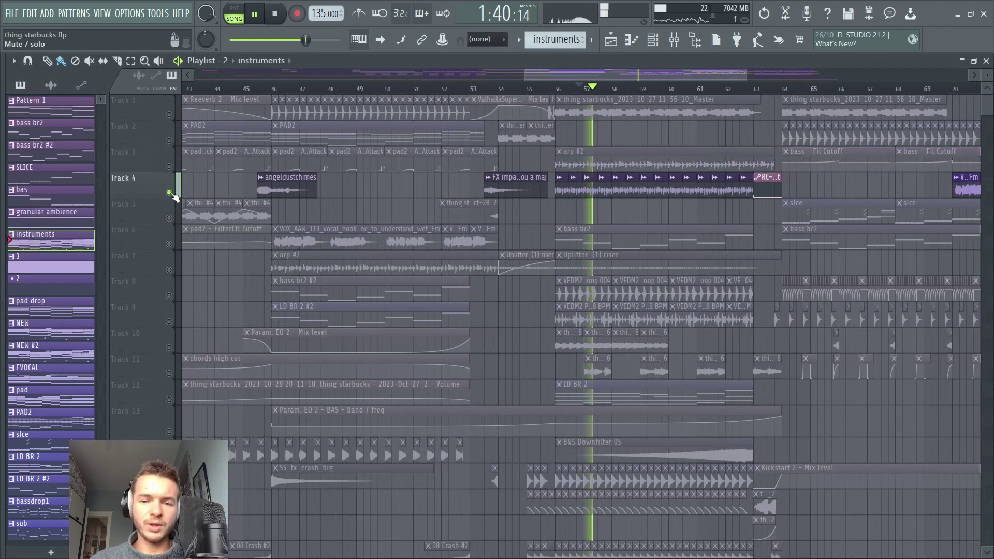
double_click(595, 189)
left_click(384, 126)
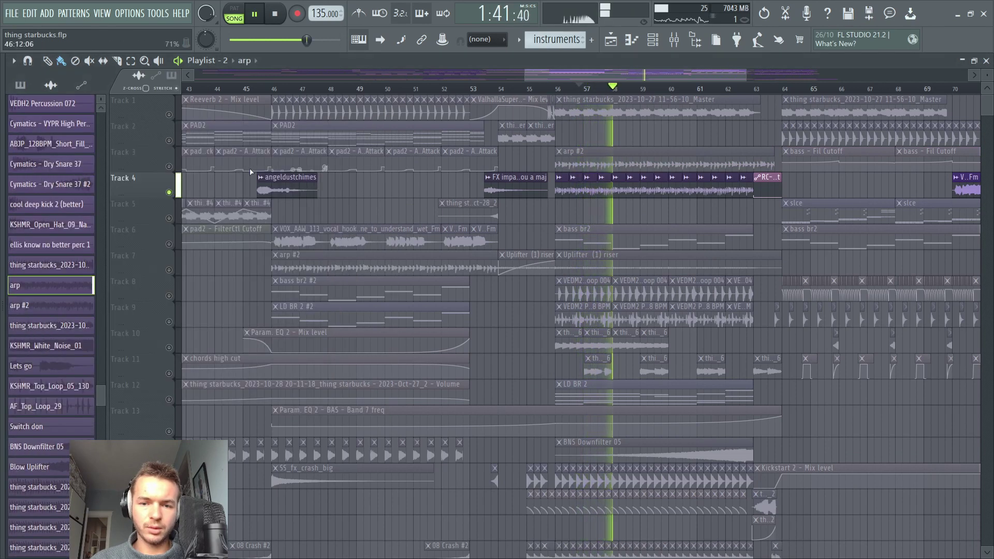
right_click(169, 166)
Step: Solo track 8, add track 9, and play their hi-hat and percussion loops from around bar 56
scroll(170, 168, "down", 4)
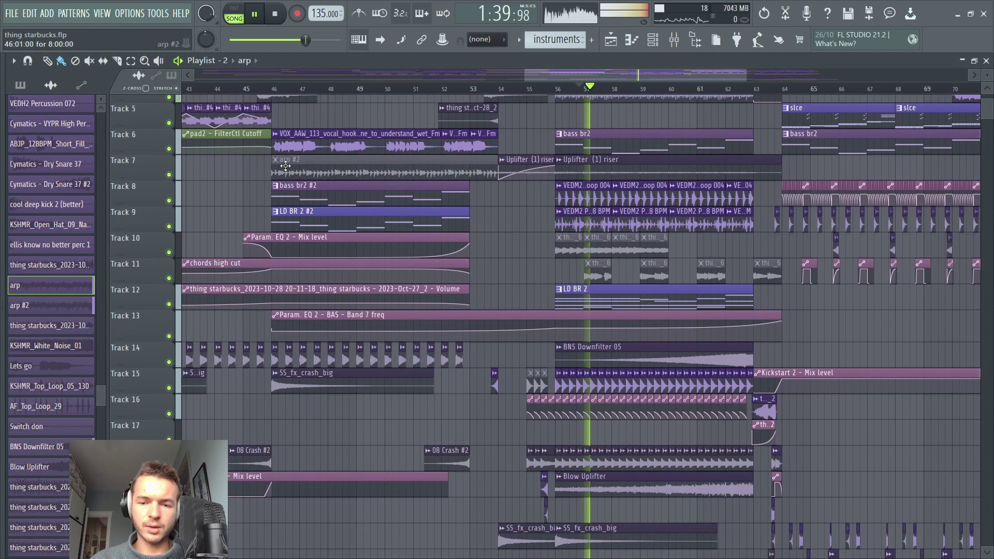
right_click(170, 193)
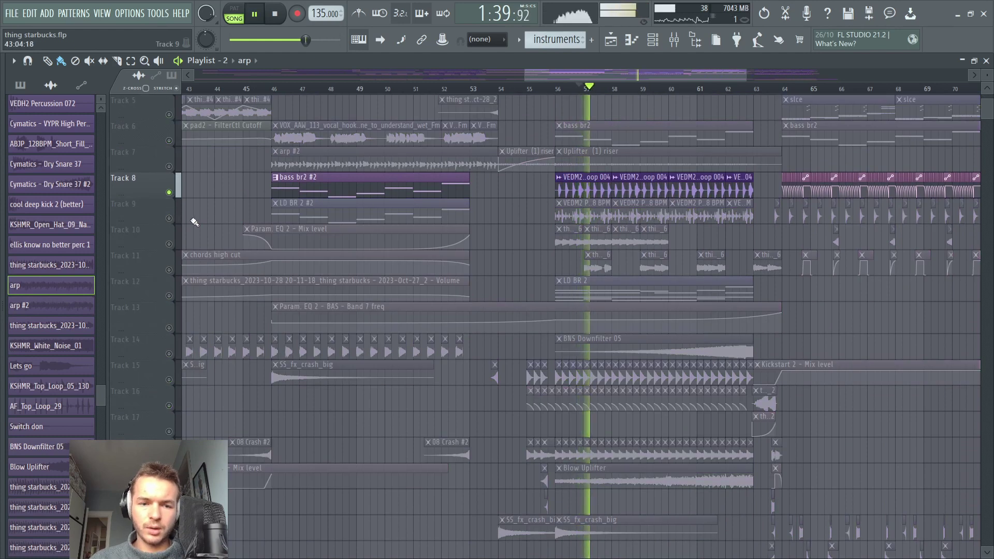
left_click(169, 218)
scroll(414, 197, "down", 3)
scroll(413, 164, "up", 3)
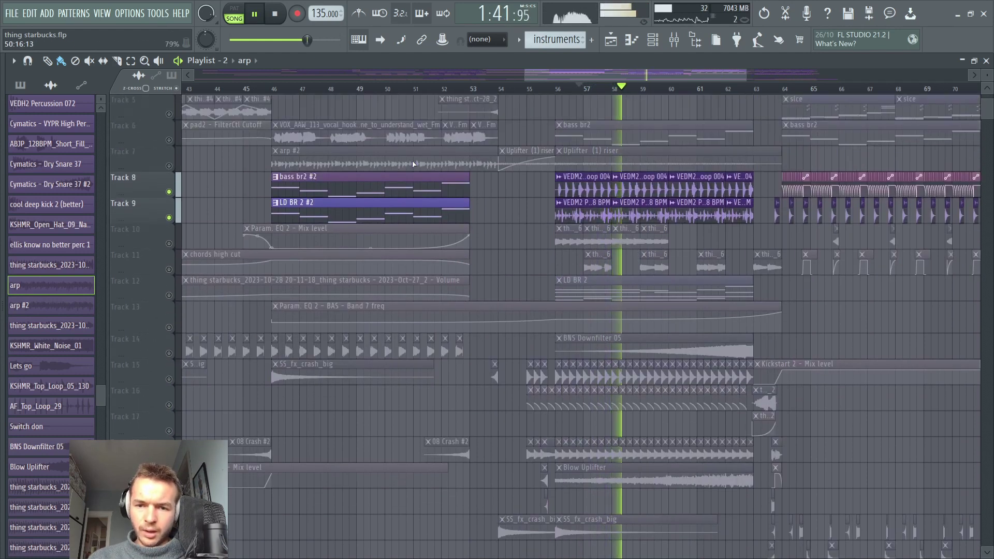
left_click(562, 89)
scroll(563, 89, "up", 4)
left_click(545, 89)
Step: Replay the hi-hat and percussion loops while examining the surrounding tracks, and check the hi-hat loop's mixer channel
left_click_drag(582, 188, 474, 199)
scroll(395, 90, "down", 2)
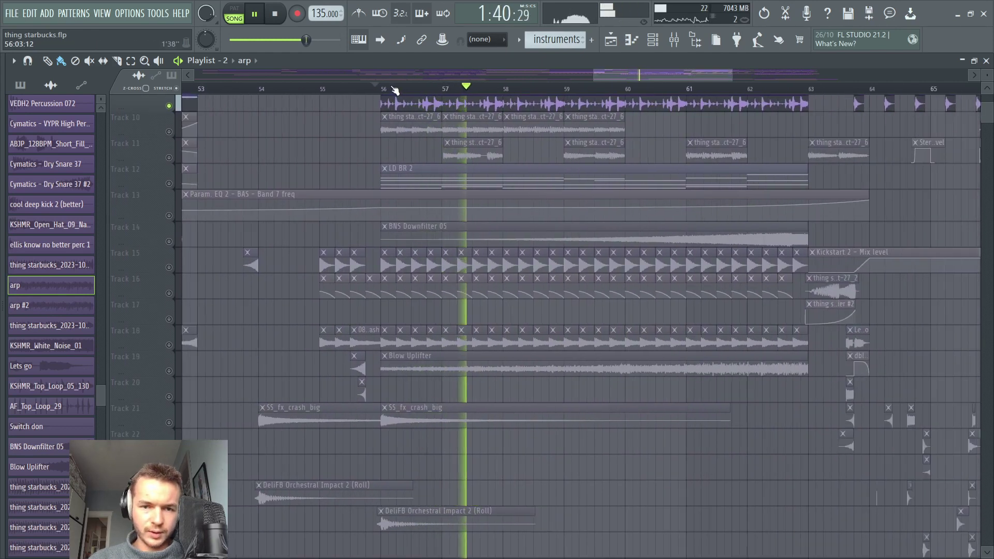
scroll(395, 90, "down", 2)
key("space")
key("space")
scroll(318, 148, "down", 8)
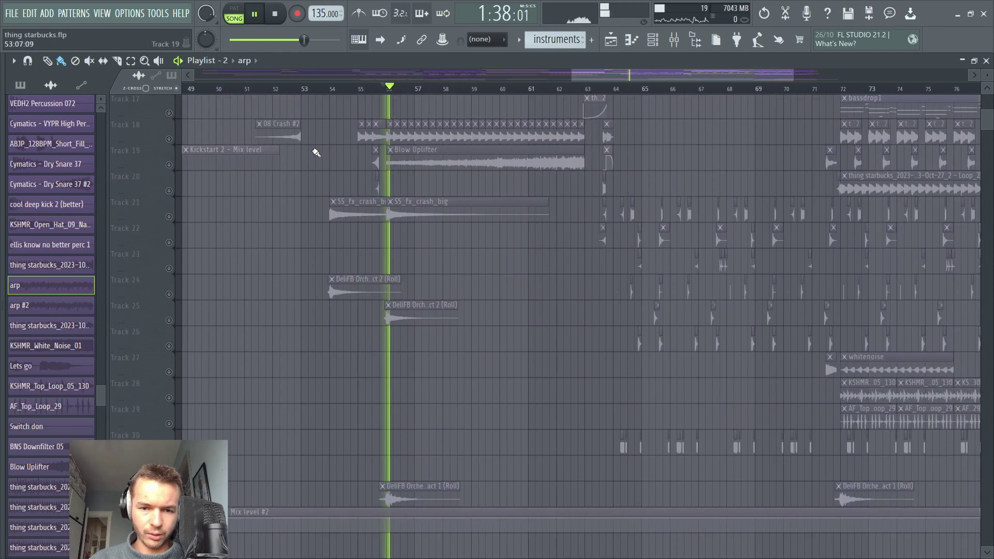
scroll(313, 152, "up", 9)
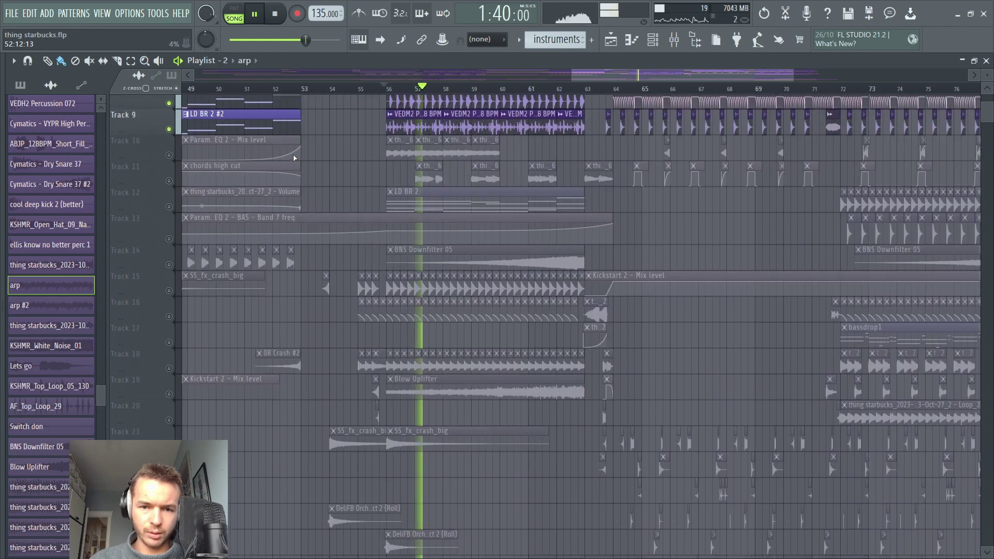
scroll(294, 157, "up", 7)
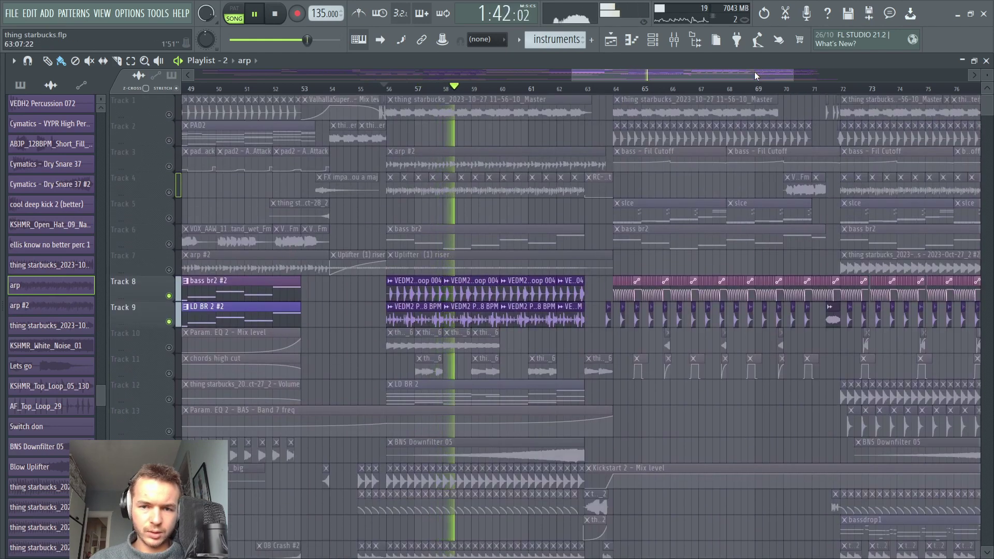
left_click(675, 43)
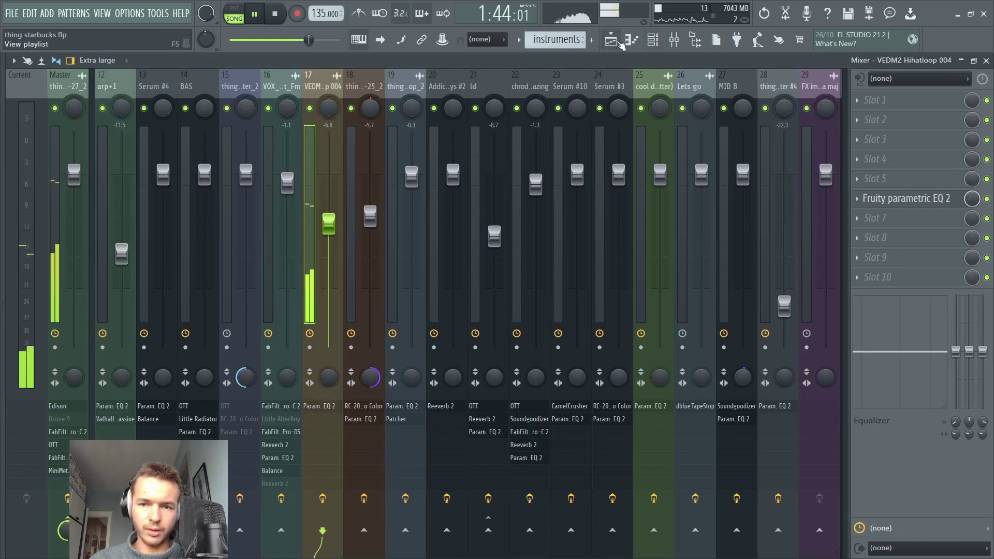
left_click(620, 42)
Step: Solo track 6 briefly, restore all tracks, and play the second build-up towards bar 63 before stopping playback
right_click(168, 243)
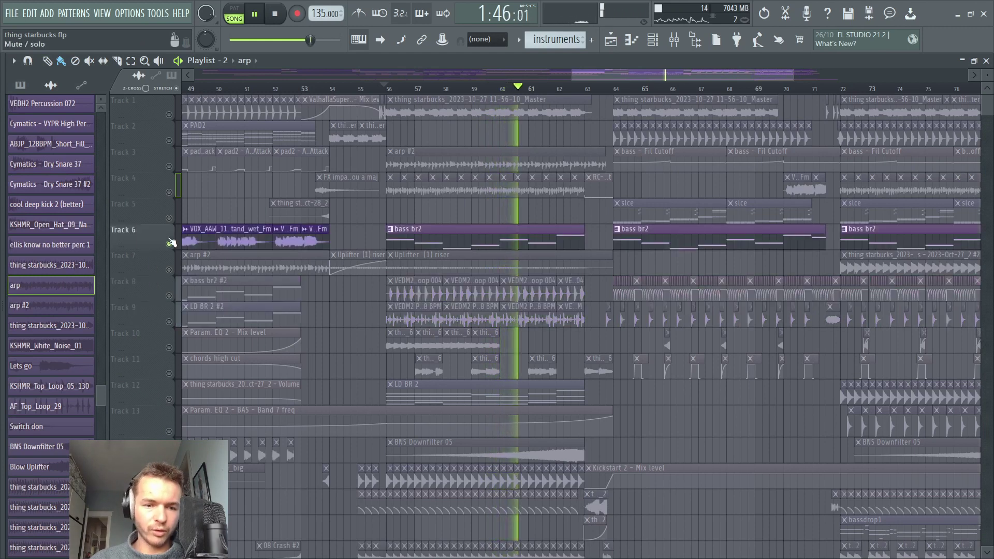
right_click(169, 244)
scroll(421, 244, "right", 3)
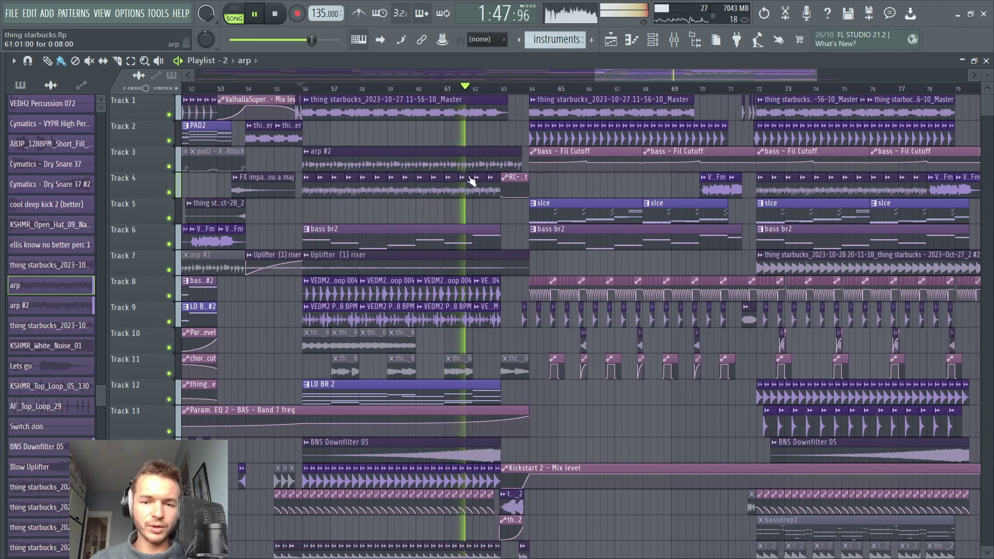
scroll(485, 165, "down", 6)
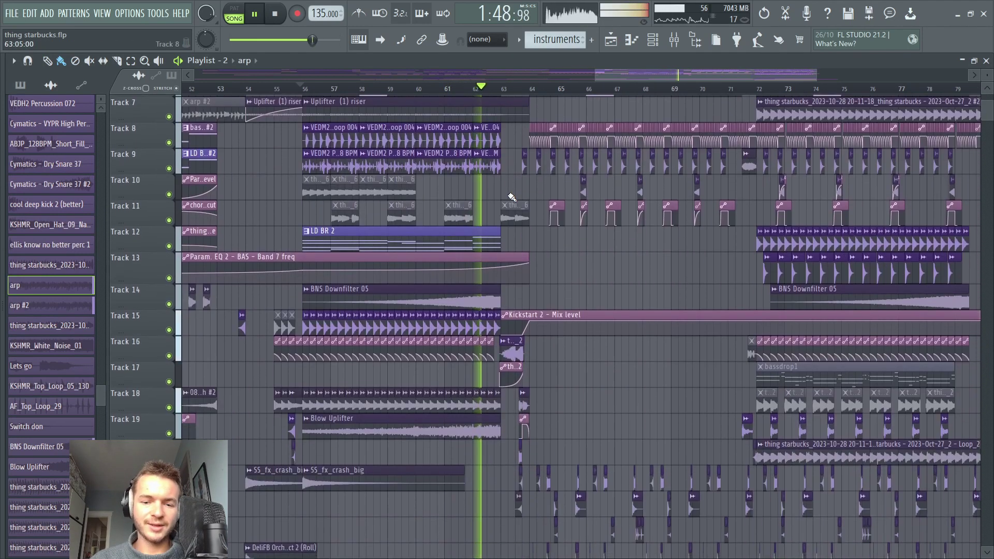
key("space")
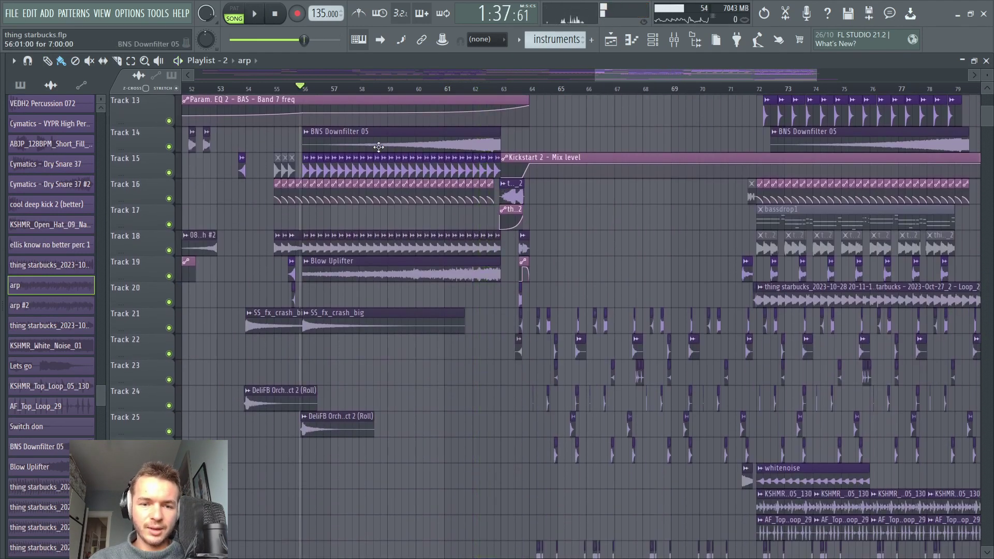
Step: Inspect the BNS Downfilter 05 clip on track 14 and the ride clips on track 15, playing briefly from bar 56
double_click(378, 147)
left_click(483, 225)
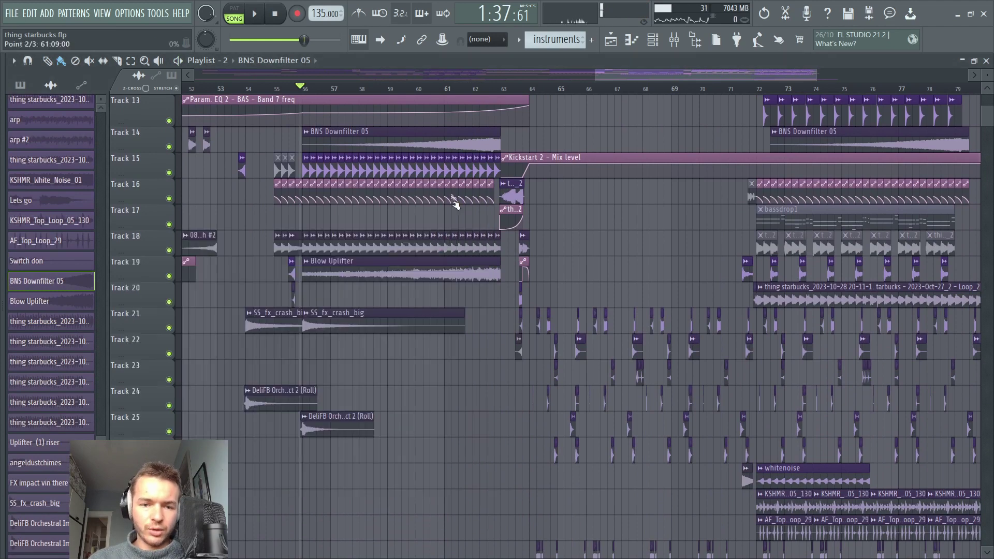
double_click(407, 168)
key("space")
left_click(390, 161)
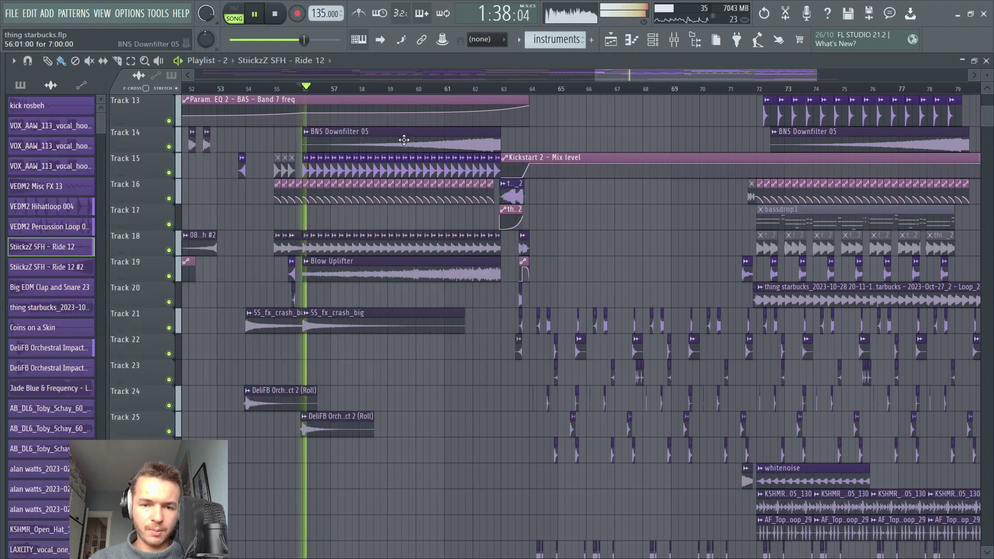
scroll(414, 181, "down", 2)
key("space")
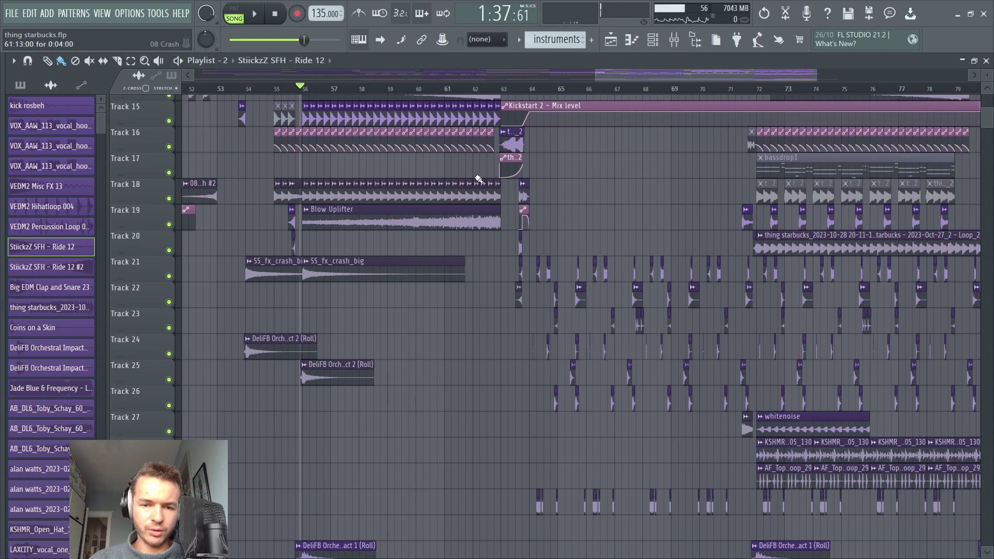
Step: Play the transition from just after bar 63 into the second drop with all tracks, looking over the arrangement
scroll(477, 178, "up", 5)
scroll(516, 92, "up", 2)
left_click_drag(521, 165, 407, 206)
key("space")
key("space")
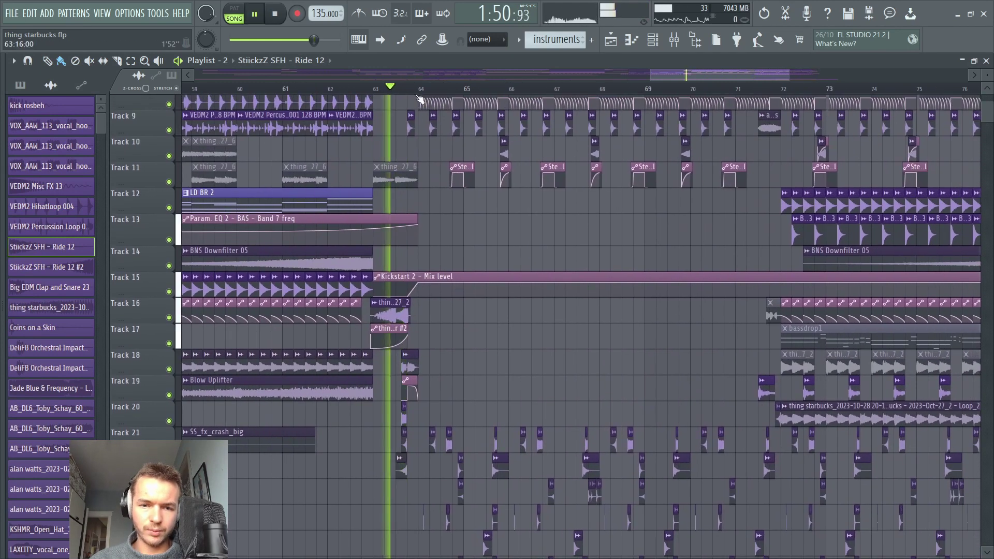
scroll(427, 114, "up", 5)
scroll(377, 166, "up", 3)
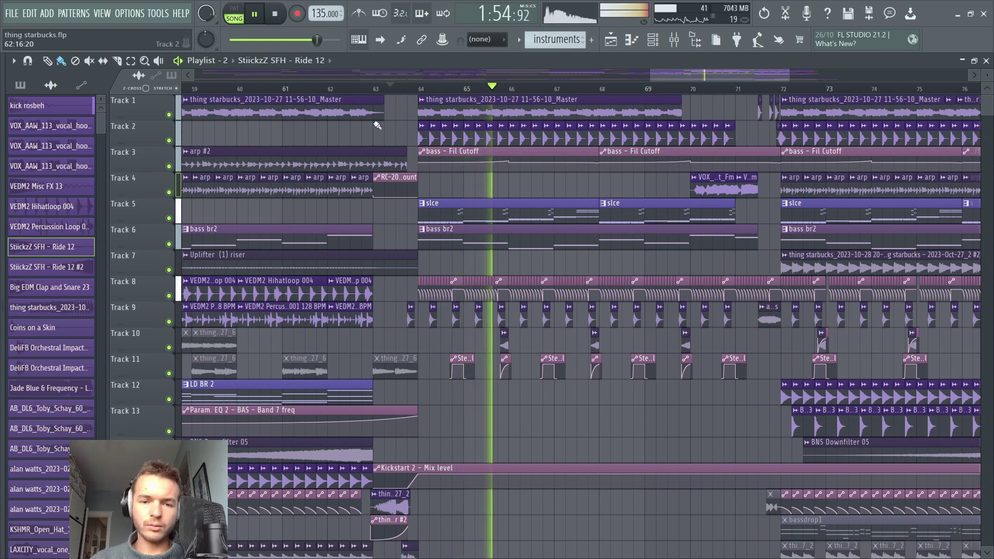
Step: Solo track 16, play its transition clip from just after bar 63, and re-enable track 17 with the volume automation
left_click(384, 88)
scroll(384, 88, "up", 3)
scroll(409, 207, "down", 5)
scroll(414, 216, "down", 3)
key("space")
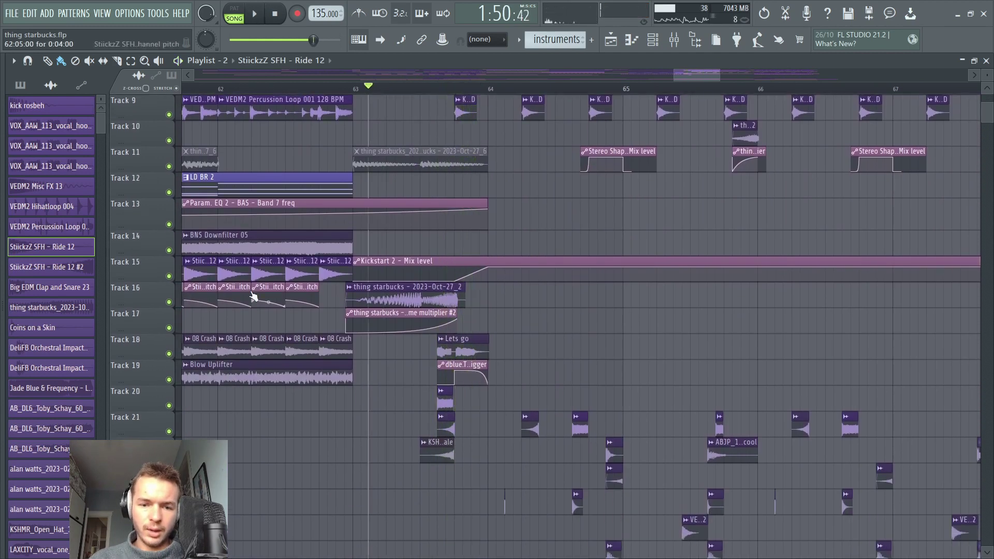
left_click(169, 302, "ctrl")
key("space")
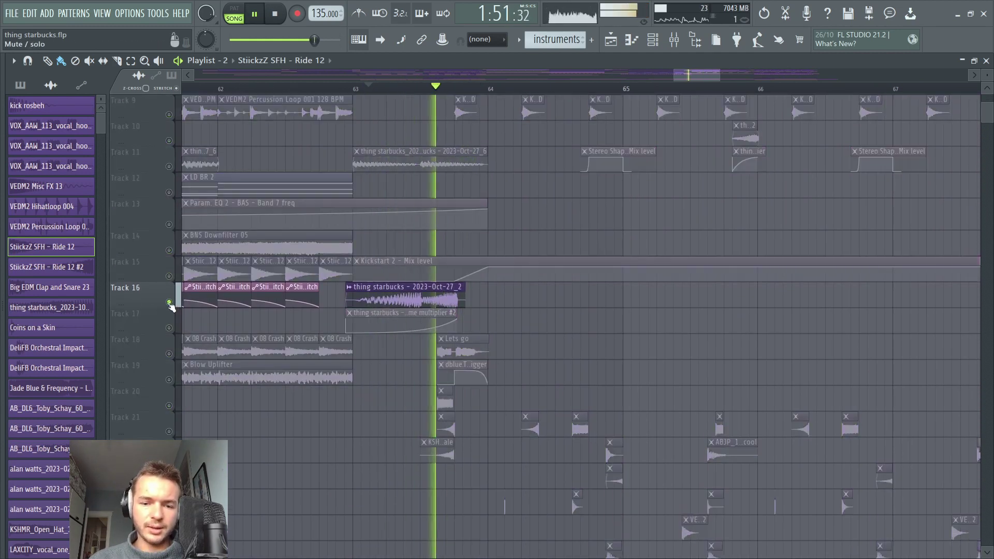
key("space")
left_click(169, 327)
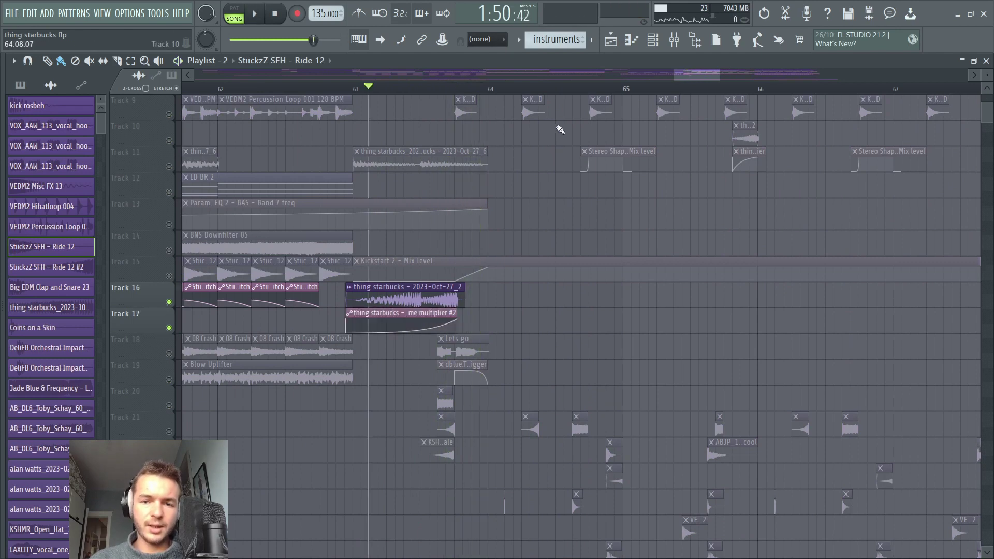
Step: Open Edison on the mixer's Master channel to examine its recording, close it, and return to the playlist
key("F9")
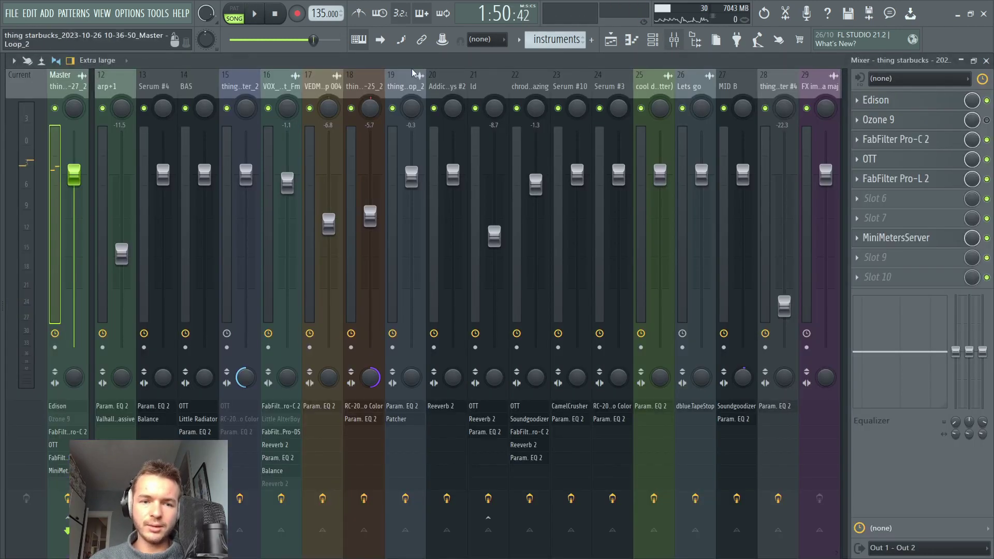
left_click(886, 101)
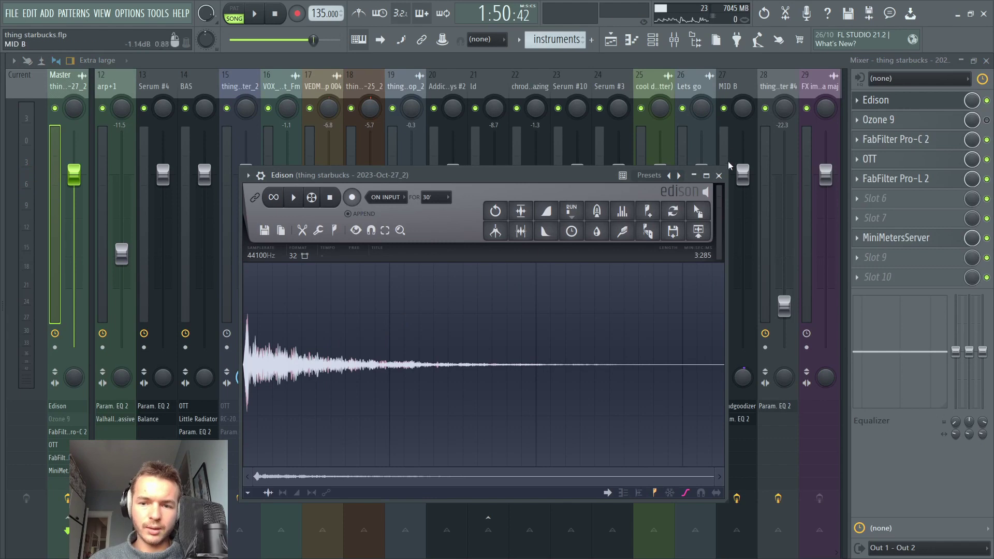
left_click(719, 175)
left_click(608, 41)
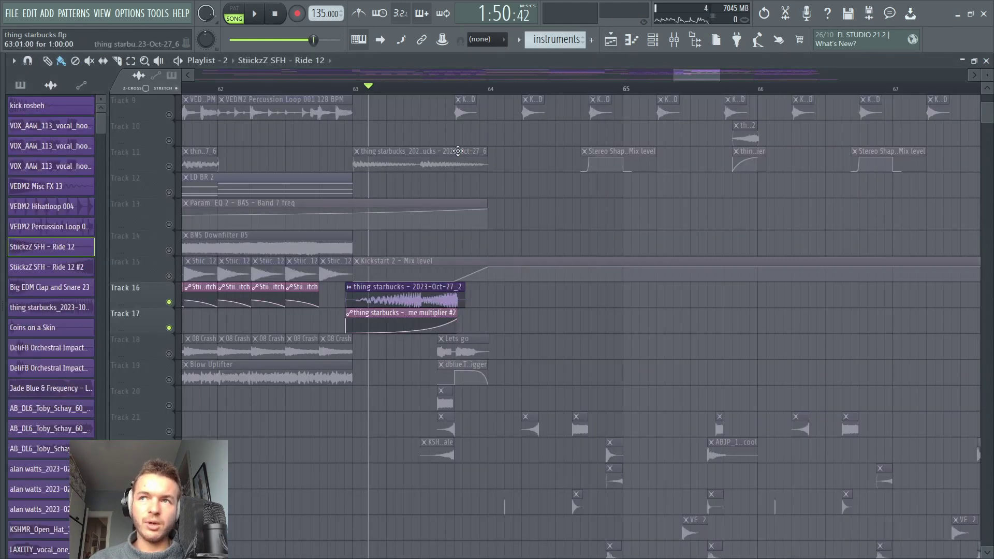
Step: Load dblue.TapeStop into slot 2 of mixer Insert 40, show its controls, and return to the playlist
left_click(674, 40)
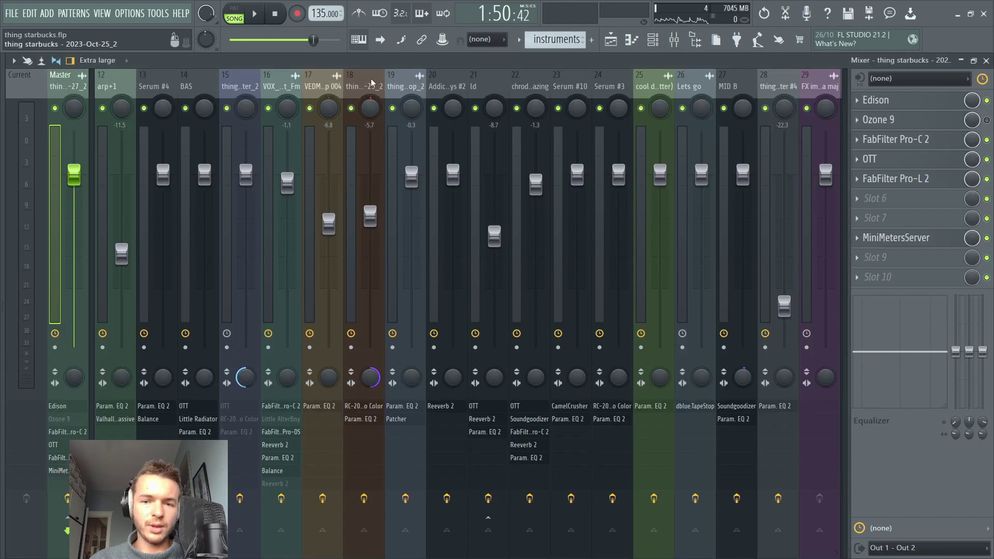
left_click_drag(797, 86, 414, 84)
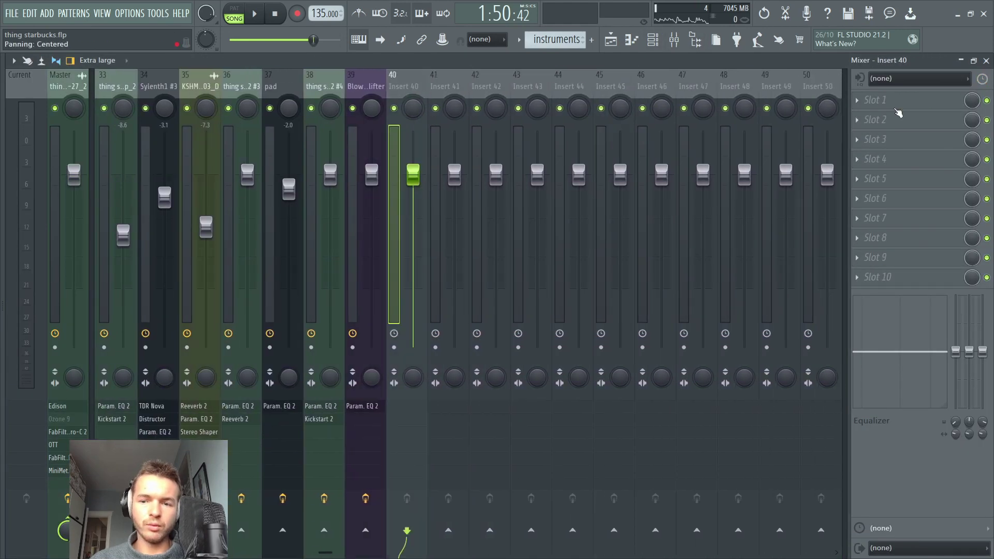
left_click(898, 115)
left_click(482, 173)
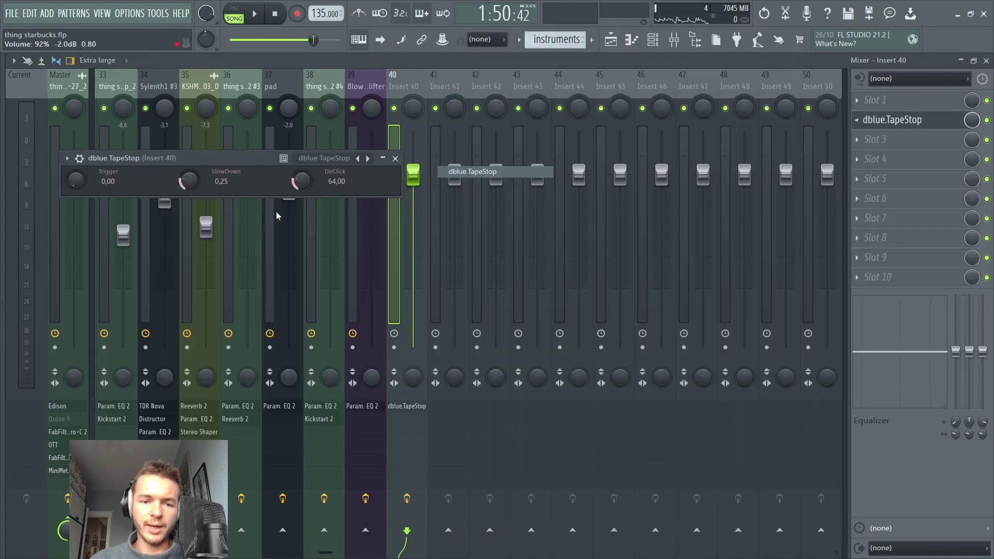
left_click_drag(225, 161, 340, 168)
left_click(611, 41)
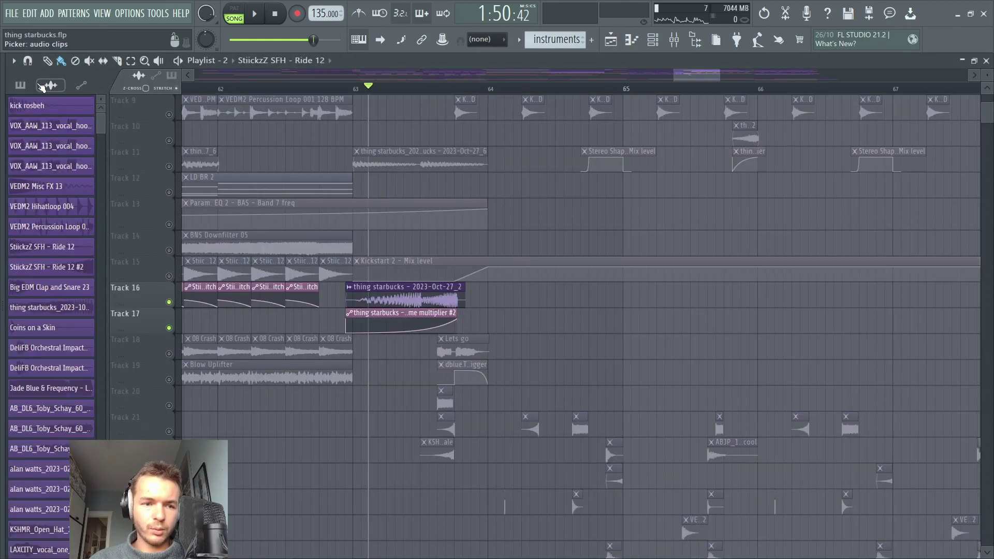
Step: Choose the instruments pattern for placement and set the playlist snap to Cell
left_click(20, 85)
left_click_drag(78, 243, 484, 194)
right_click(511, 181)
left_click(487, 40)
left_click(484, 64)
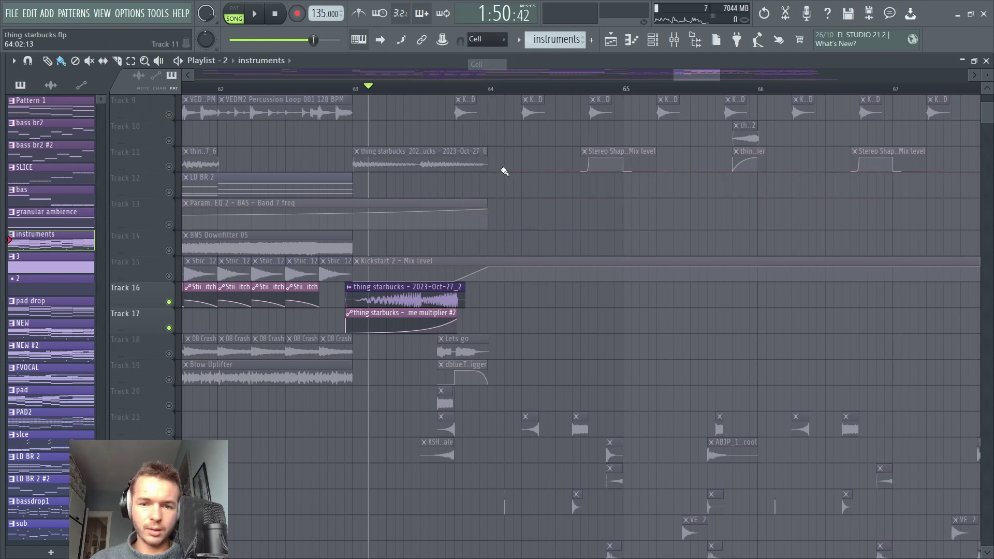
Step: Place the instruments pattern at bar 64 on soloed track 12 and slice it down to a short opening piece
left_click(503, 175)
left_click(189, 192)
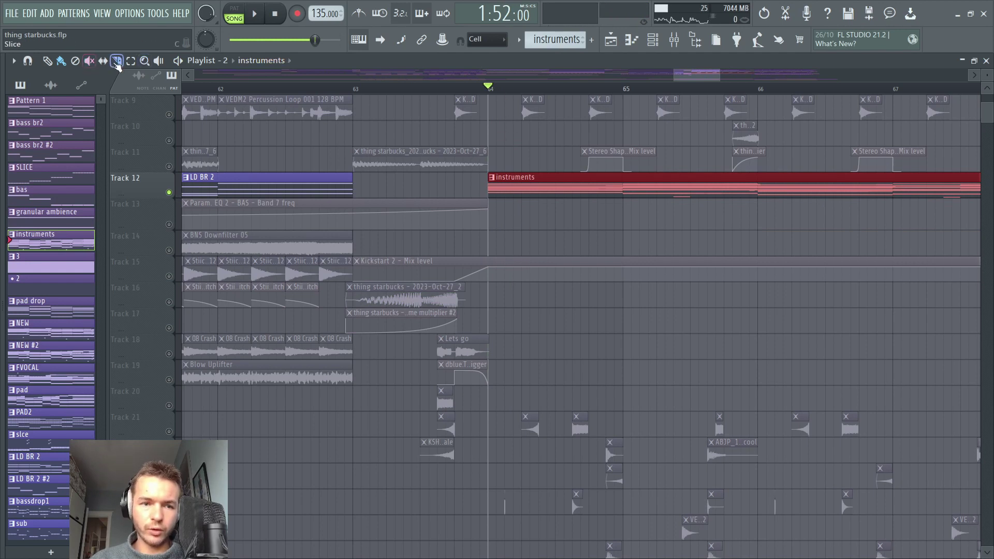
left_click_drag(512, 213, 512, 214)
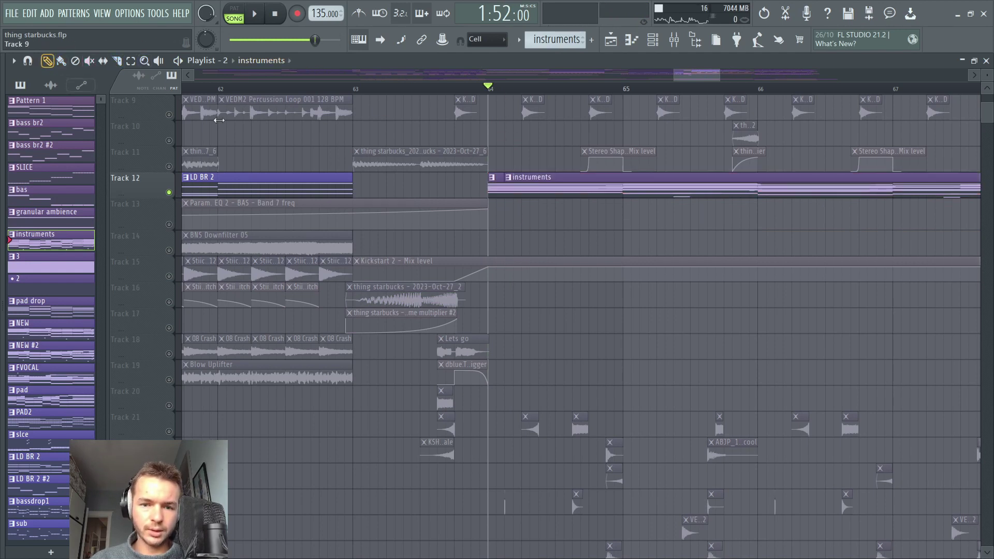
right_click(537, 189)
Step: Play the short instruments slice with bar 64 selected as the time range, then delete the slice
key("space")
key("space")
left_click_drag(494, 89, 627, 101)
key("space")
key("space")
scroll(528, 212, "up", 2)
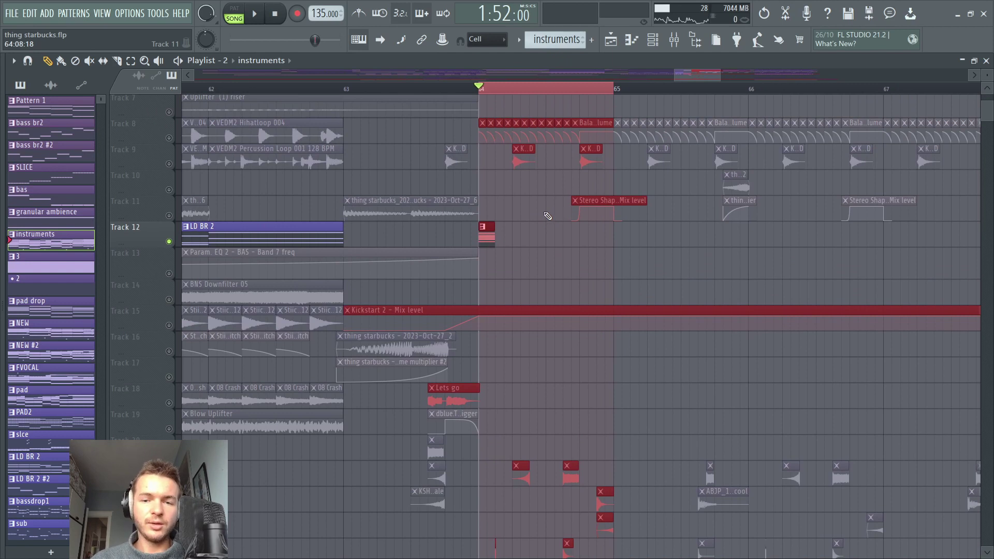
key("space")
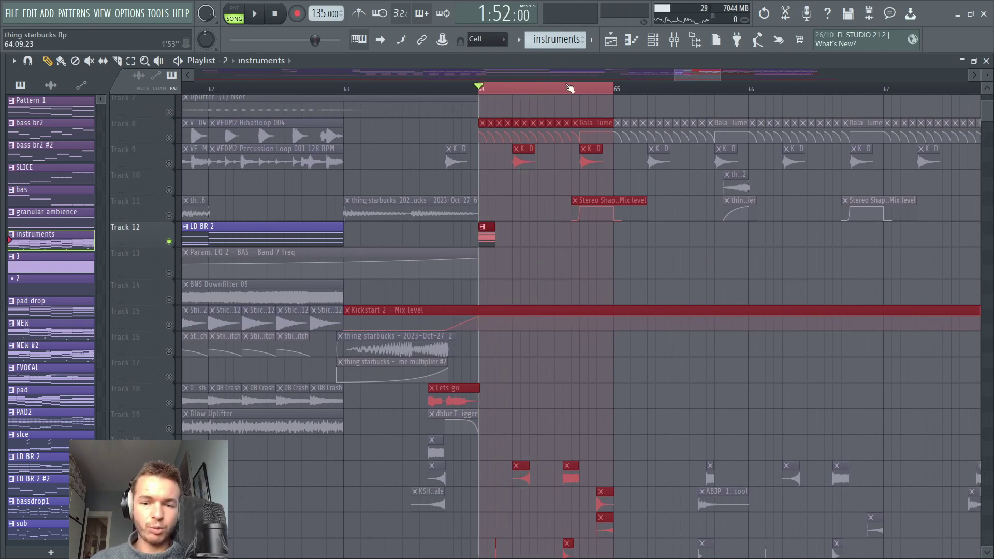
right_click(526, 242)
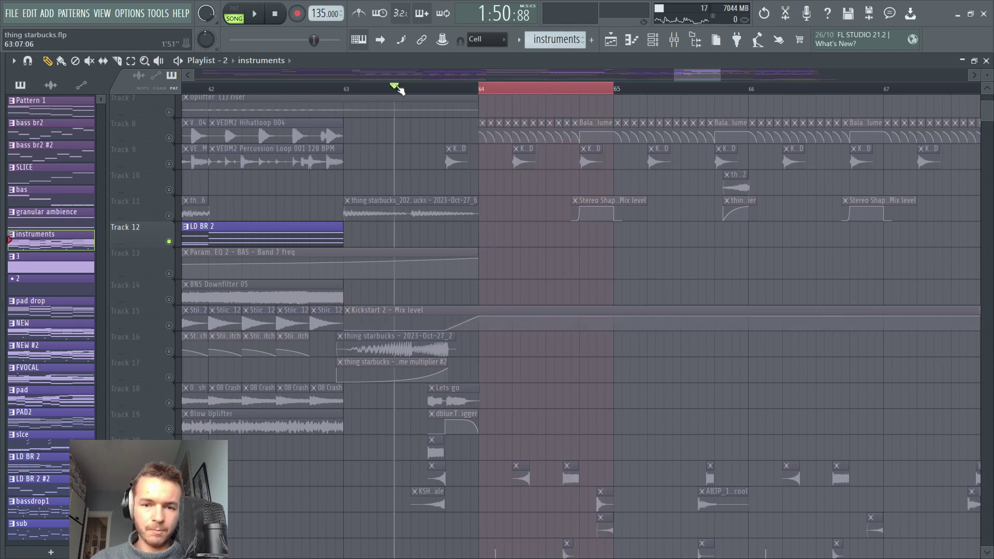
Step: Solo track 16 and play its reversed transition clip from just after bar 63
left_click_drag(396, 89, 378, 91)
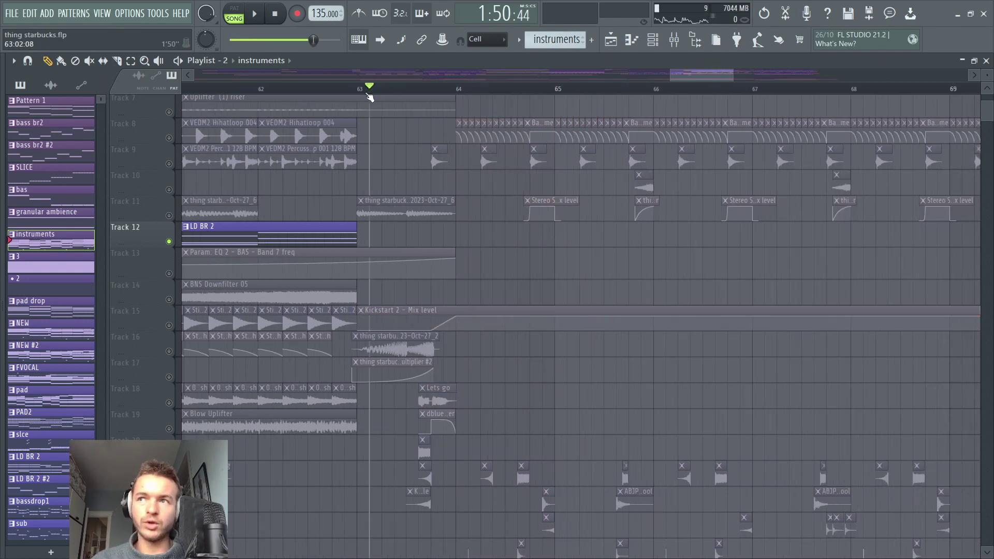
left_click(171, 352)
key("space")
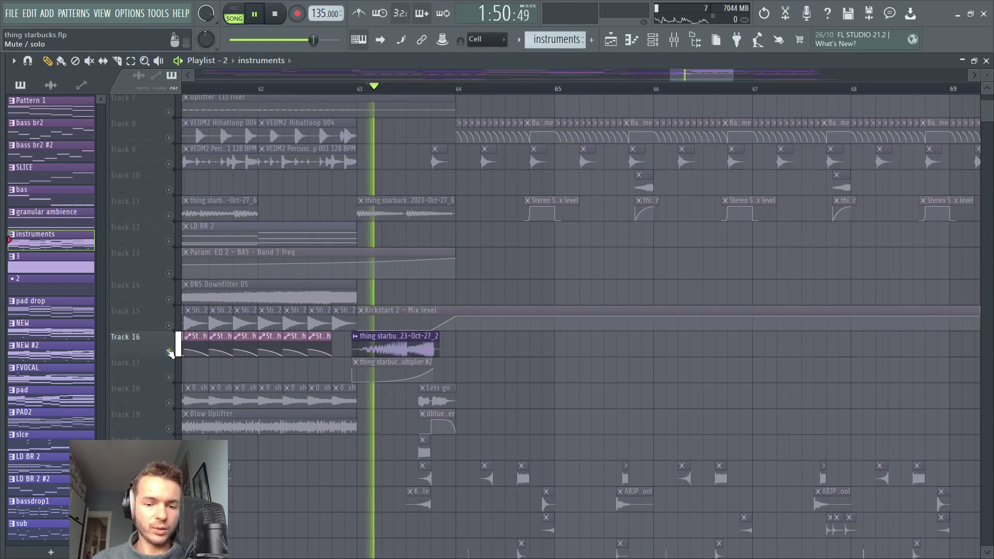
key("space")
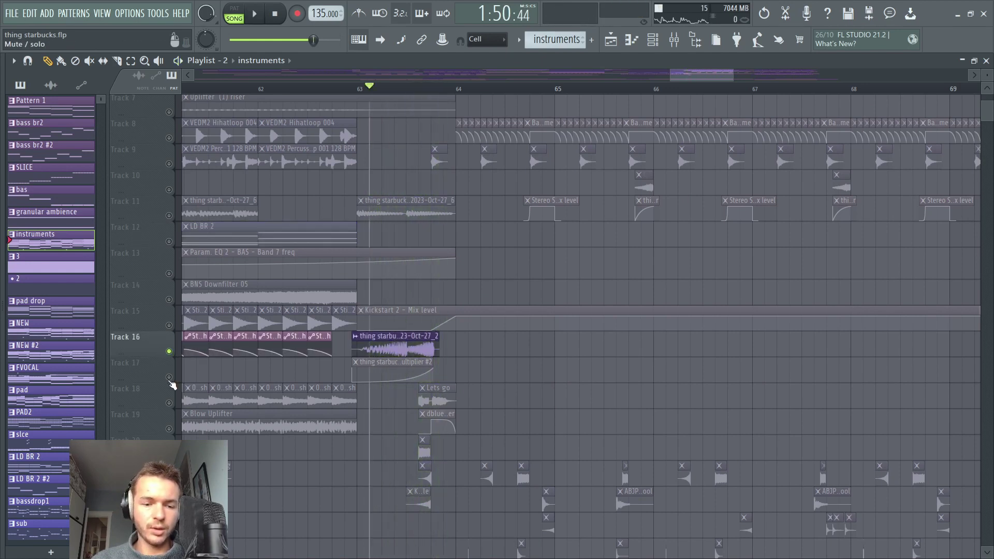
key("space")
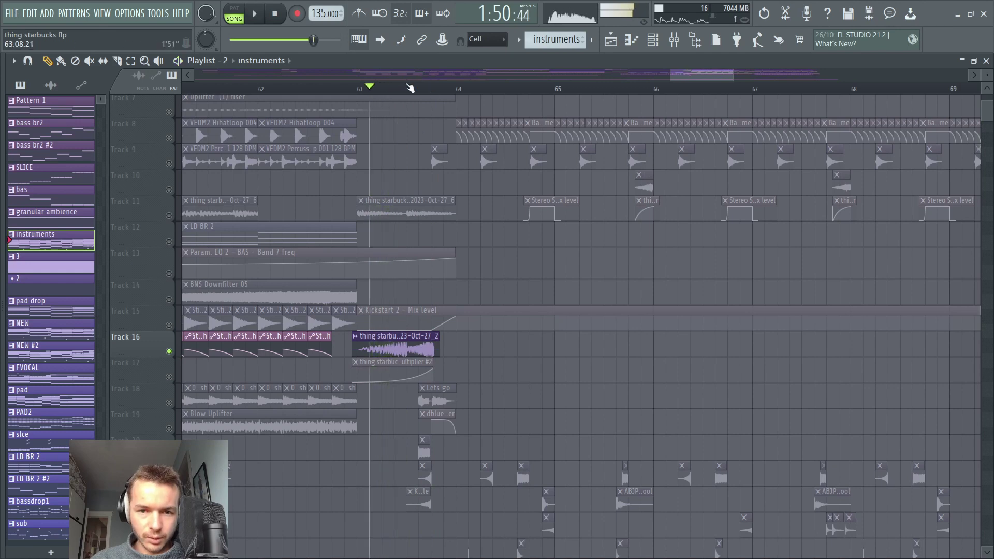
scroll(399, 322, "up", 3)
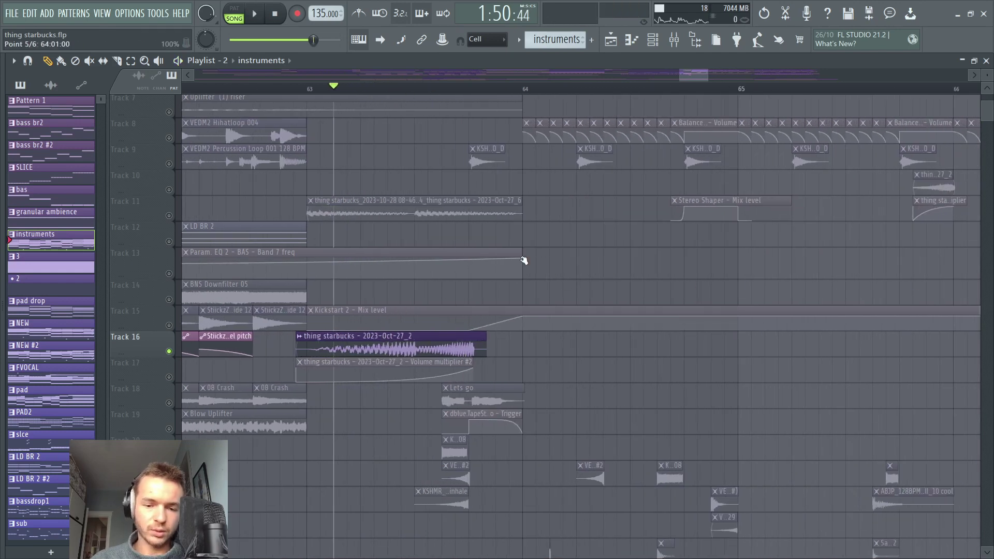
key("space")
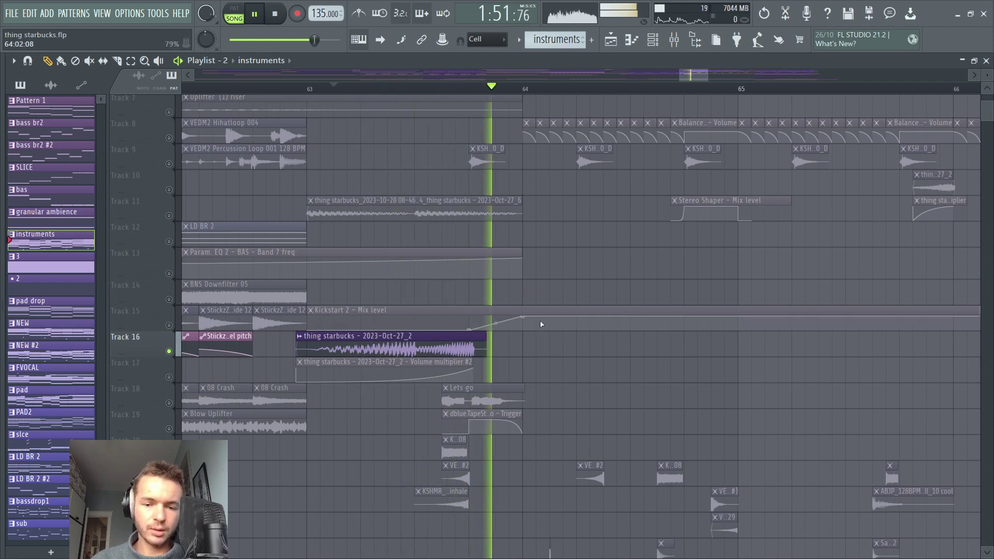
key("space")
Step: Enable track 17's volume automation and play the transition clip with it
left_click(191, 372)
key("space")
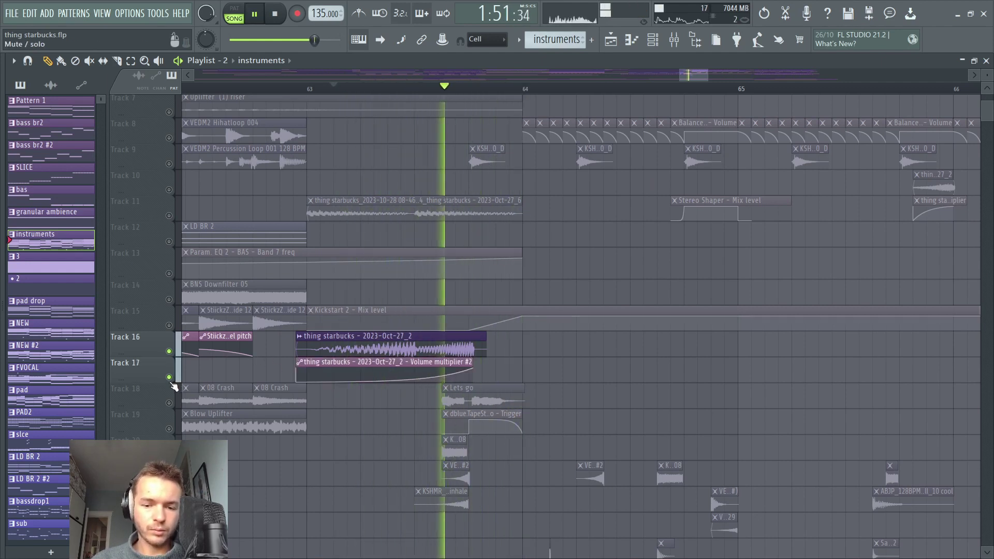
key("space")
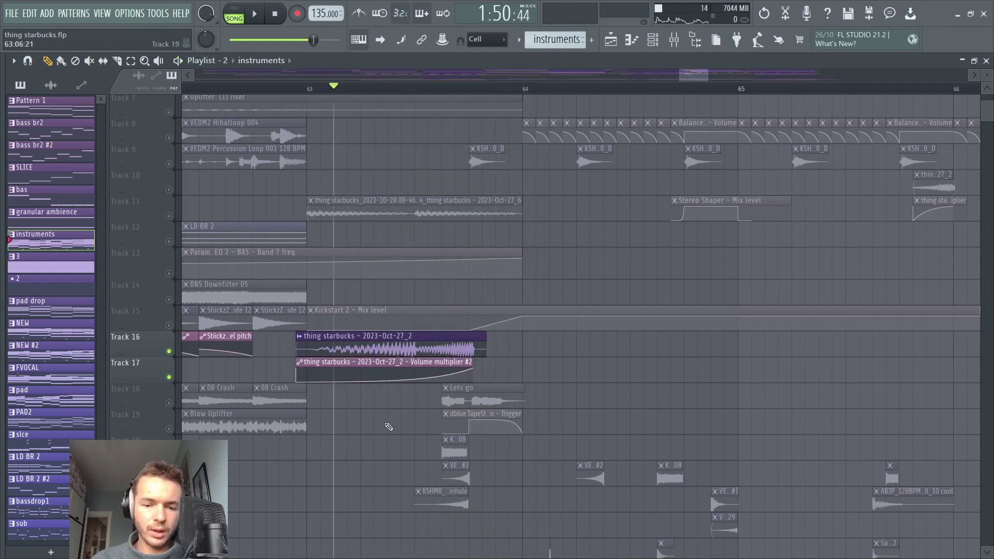
Step: Re-enable all tracks and play from just after bar 63 into the second drop, examining the tracks down to 32
right_click(172, 326)
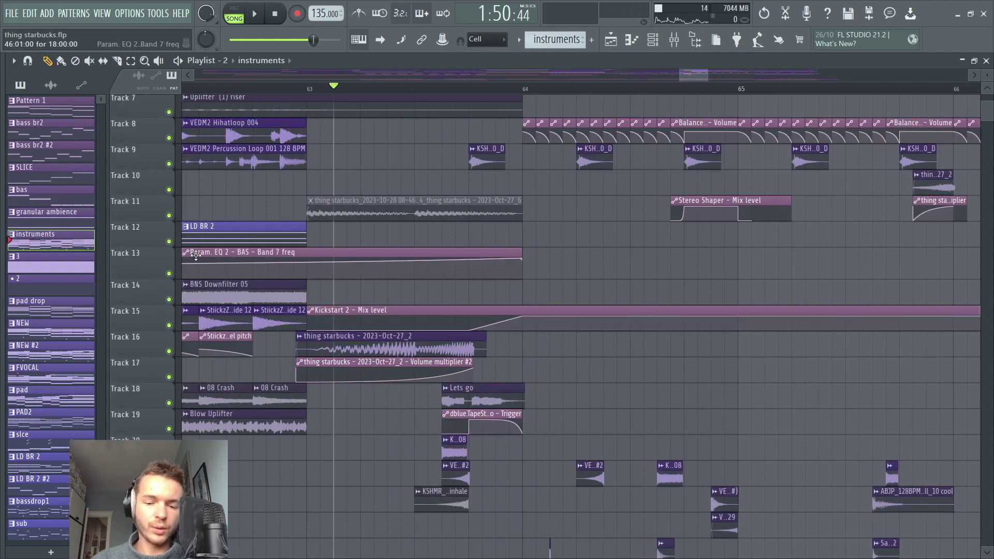
scroll(475, 89, "down", 3)
scroll(423, 236, "up", 3)
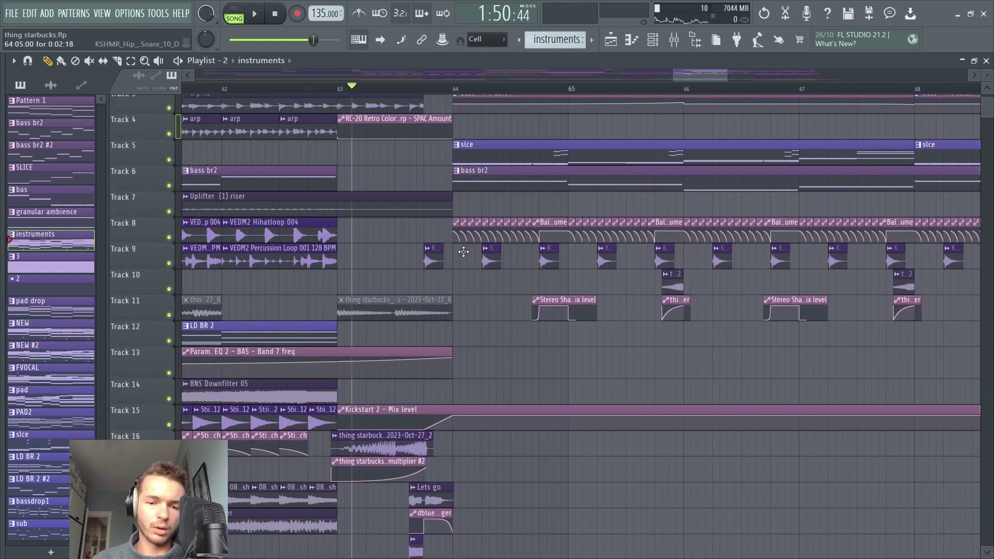
key("space")
key("space")
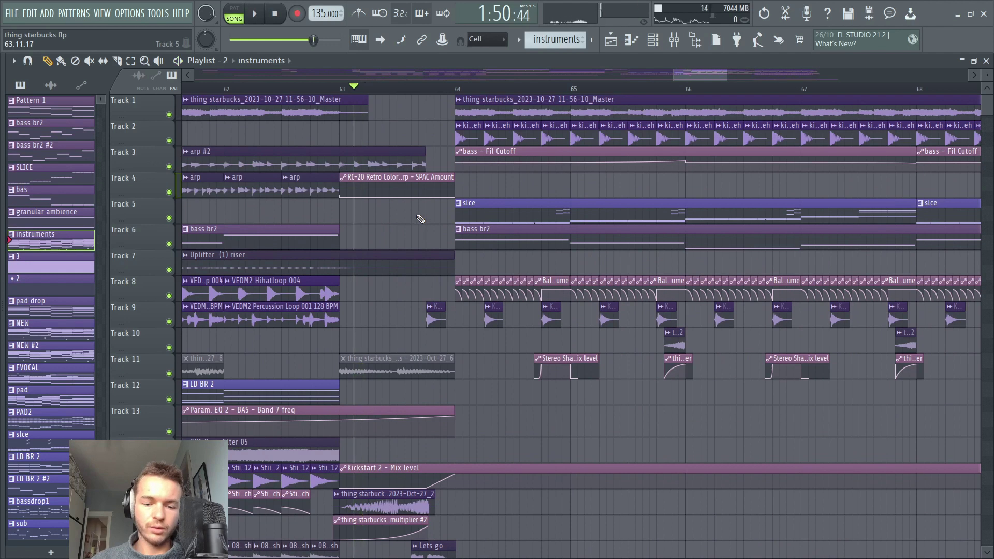
key("space")
scroll(513, 211, "down", 2)
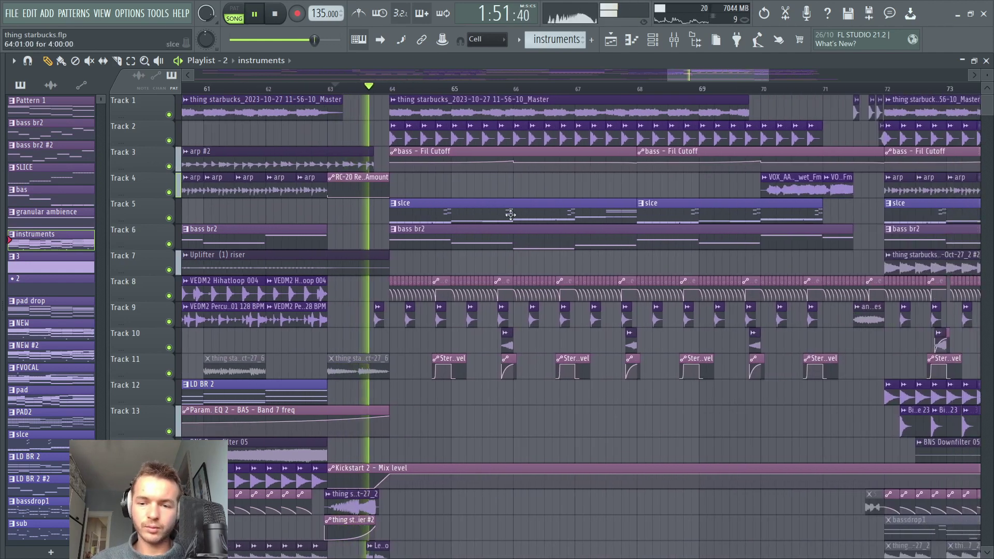
scroll(513, 212, "down", 3)
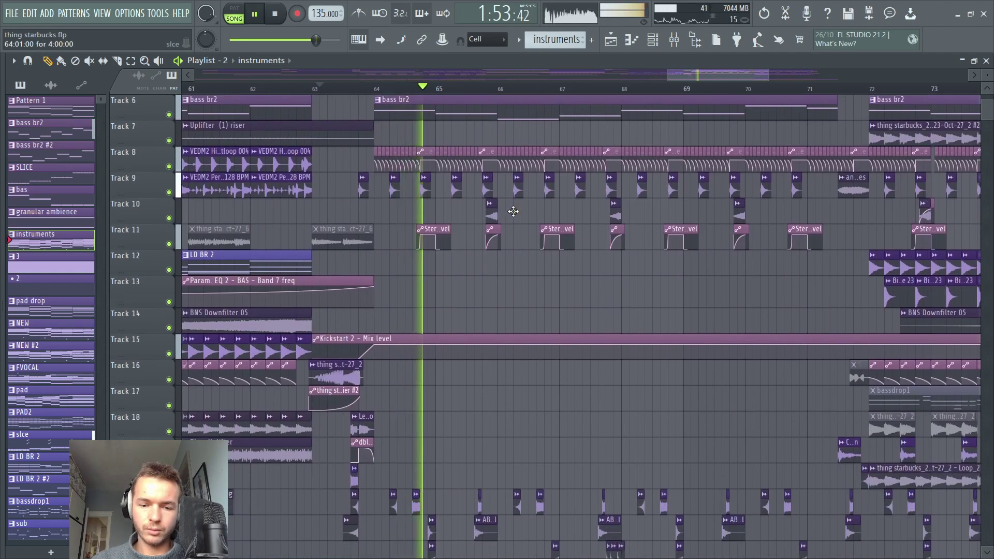
scroll(513, 211, "down", 3)
scroll(513, 211, "down", 6)
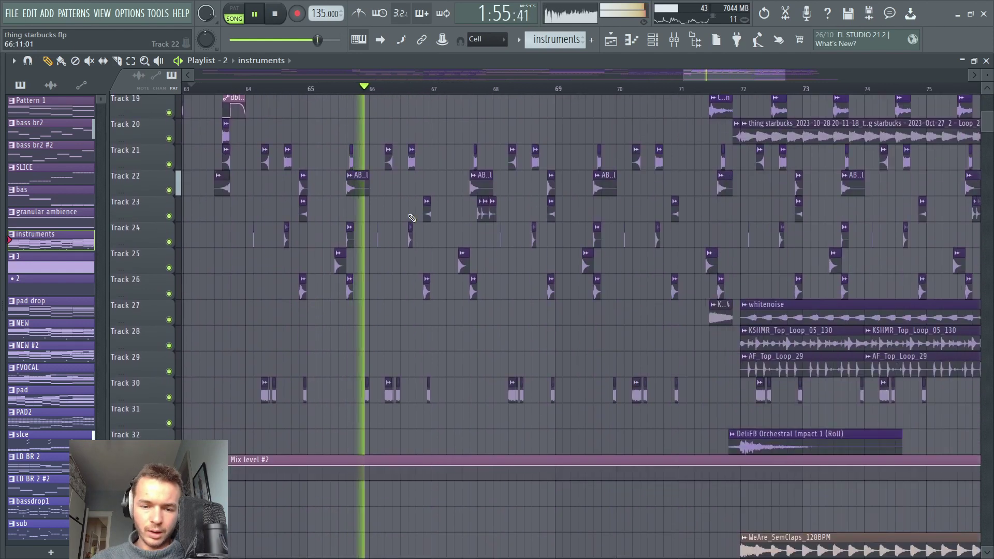
key("space")
Step: Survey the second drop's layout through bar 80 and replay the transition from just after bar 63
scroll(463, 97, "down", 2)
scroll(346, 205, "up", 9)
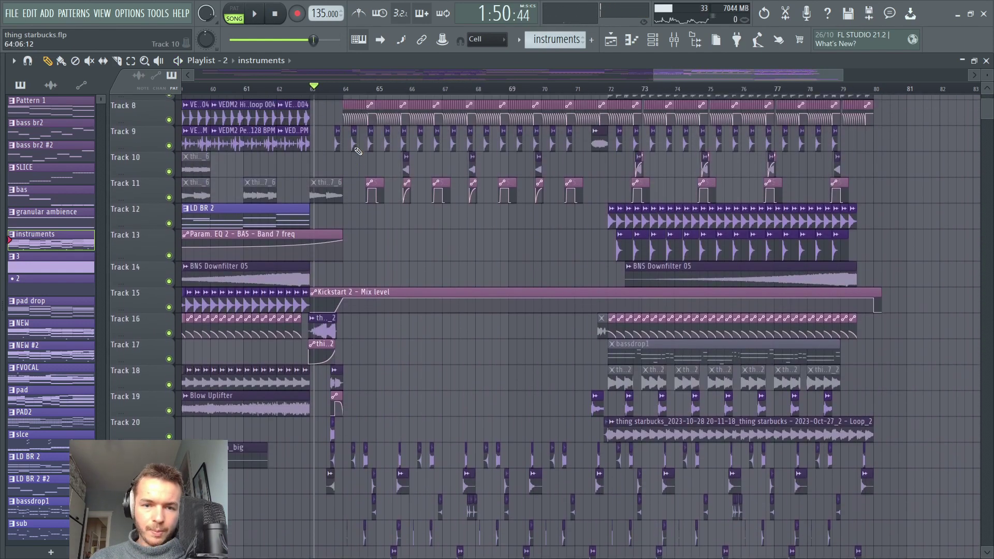
scroll(443, 195, "down", 1)
scroll(413, 87, "down", 4)
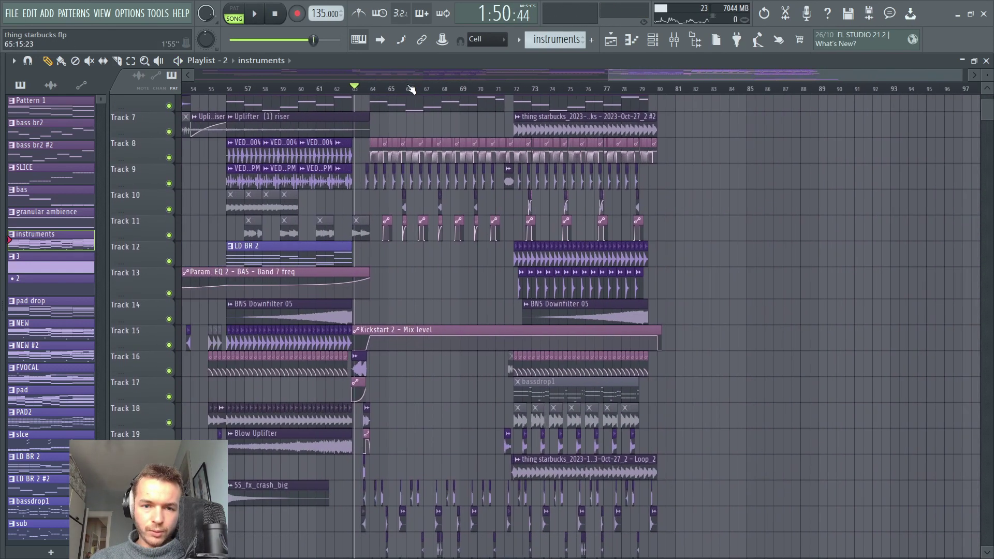
scroll(433, 92, "up", 3)
key("space")
scroll(747, 188, "right", 4)
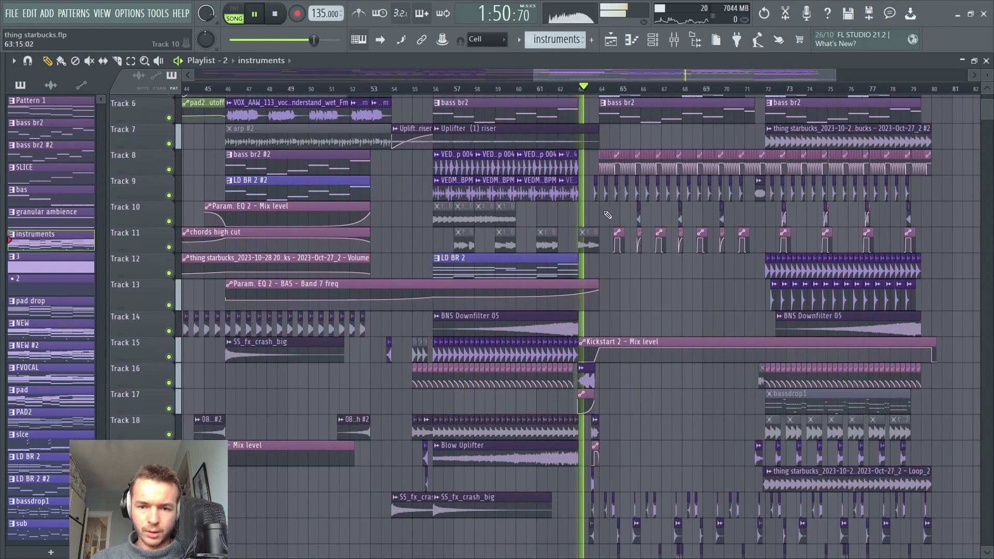
scroll(528, 186, "down", 5)
scroll(527, 186, "down", 2)
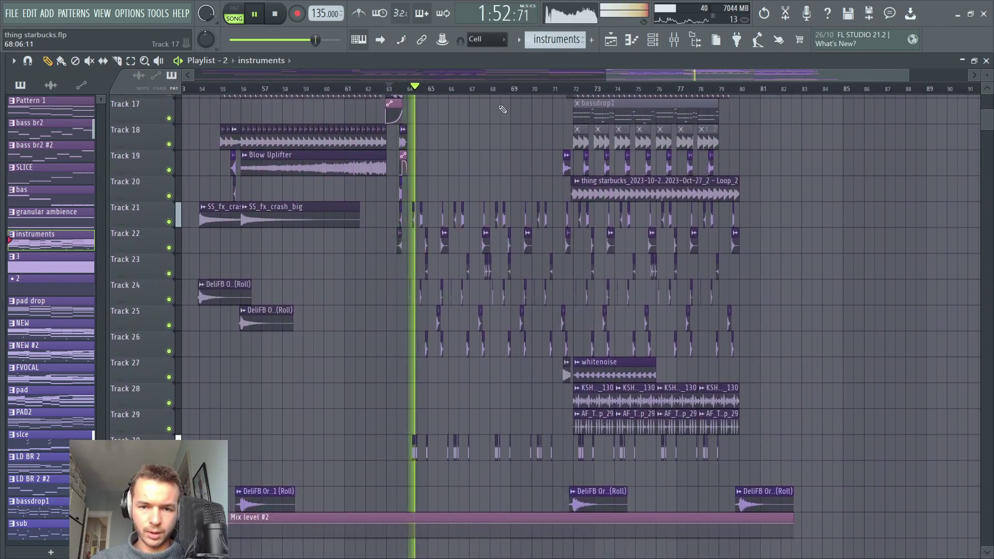
key("space")
Step: Compare the first and second drops' clips across the arrangement, then play into the second drop with tracks 1 to 13 in view
scroll(526, 88, "down", 3)
scroll(674, 309, "right", 3)
scroll(673, 308, "up", 1)
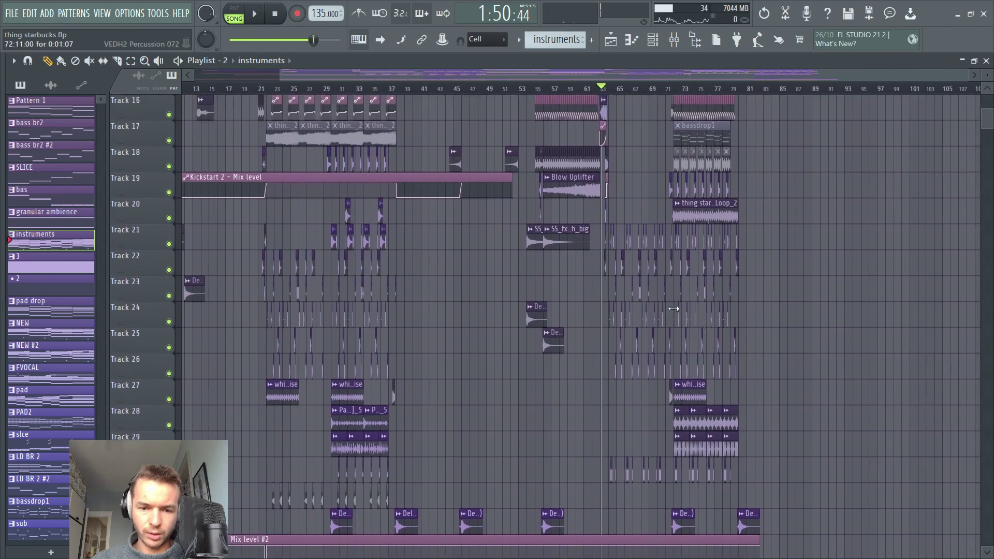
scroll(657, 259, "up", 2)
scroll(641, 92, "up", 5)
key("space")
scroll(501, 247, "up", 5)
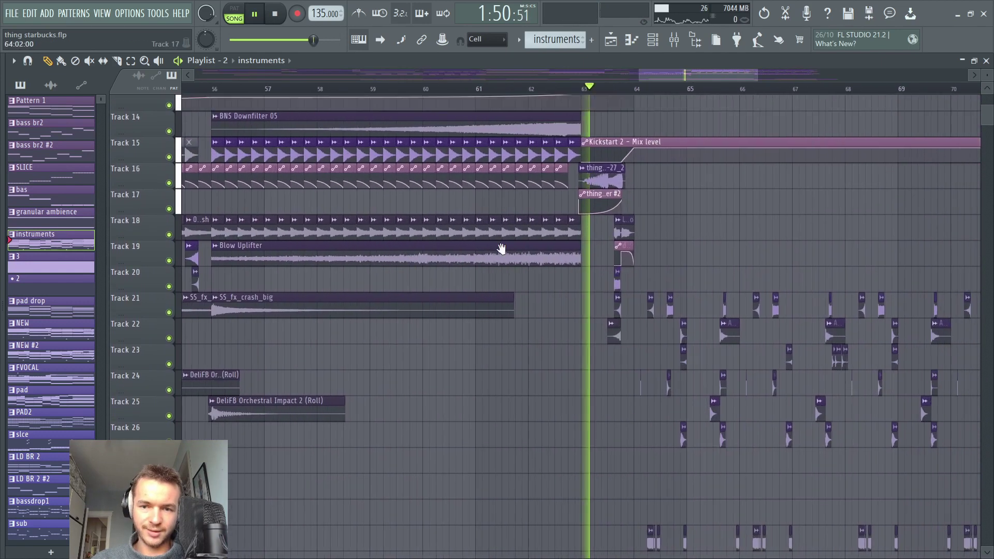
scroll(535, 233, "right", 2)
scroll(572, 219, "up", 4)
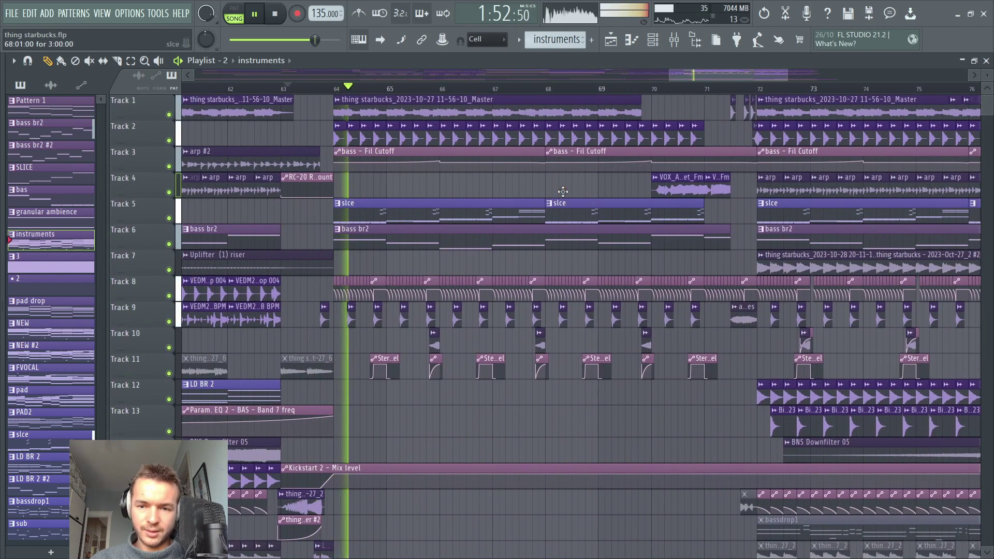
Step: Play the end of the second drop's first half from around bar 70
left_click(647, 90)
key("space")
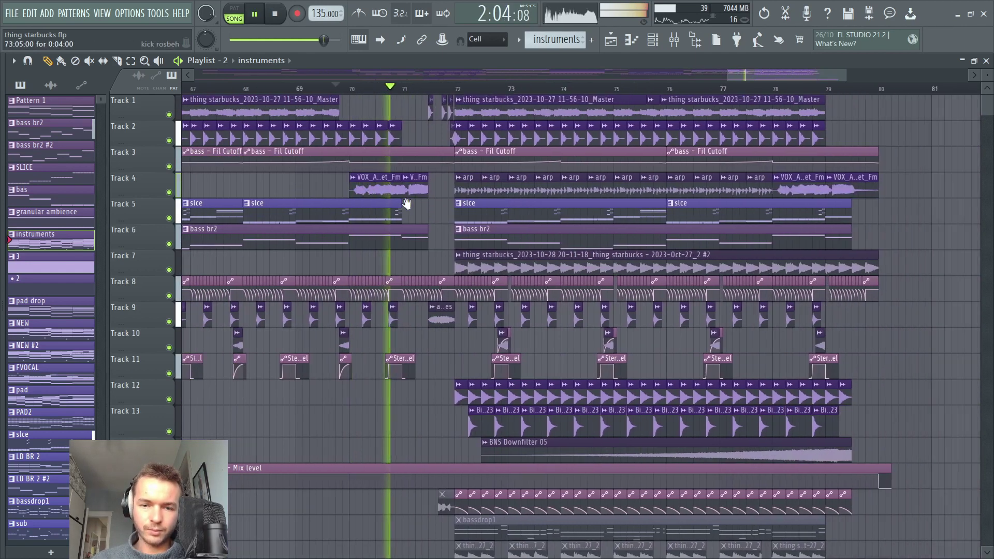
scroll(455, 210, "right", 1)
scroll(564, 236, "left", 4)
Step: Solo track 1 and play it from bar 64, then enable track 8's volume automation and play both
left_click(463, 90)
key("space")
scroll(462, 90, "up", 2)
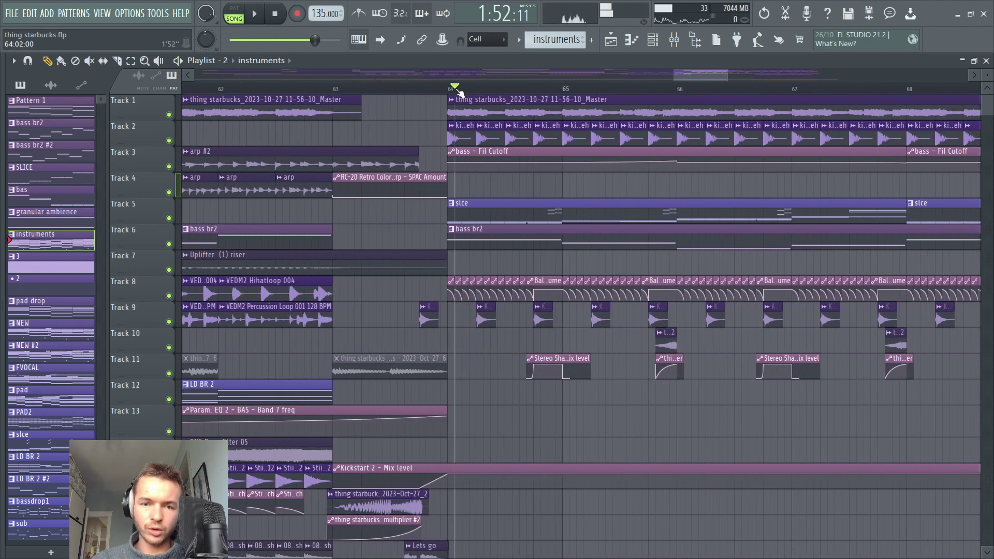
right_click(169, 115)
key("space")
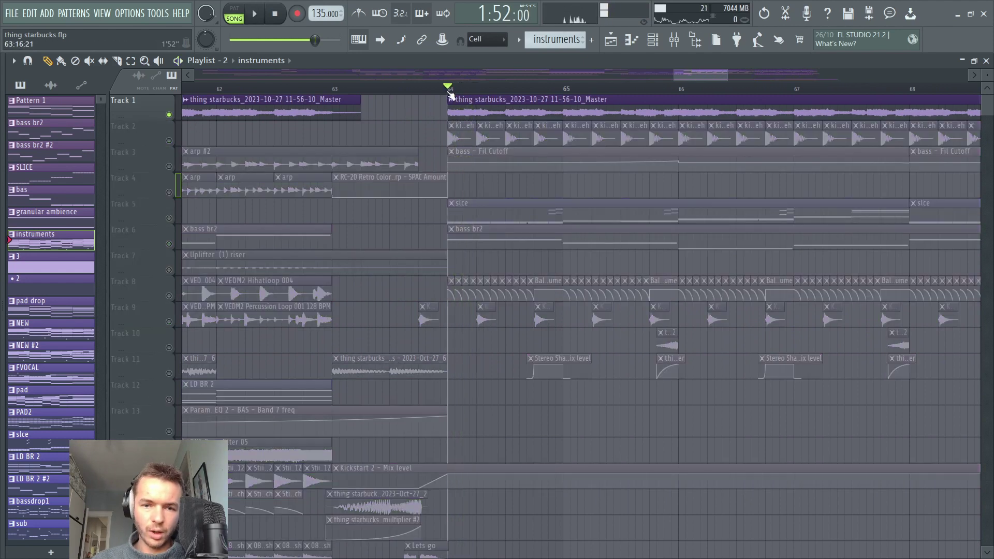
left_click(170, 296)
key("space")
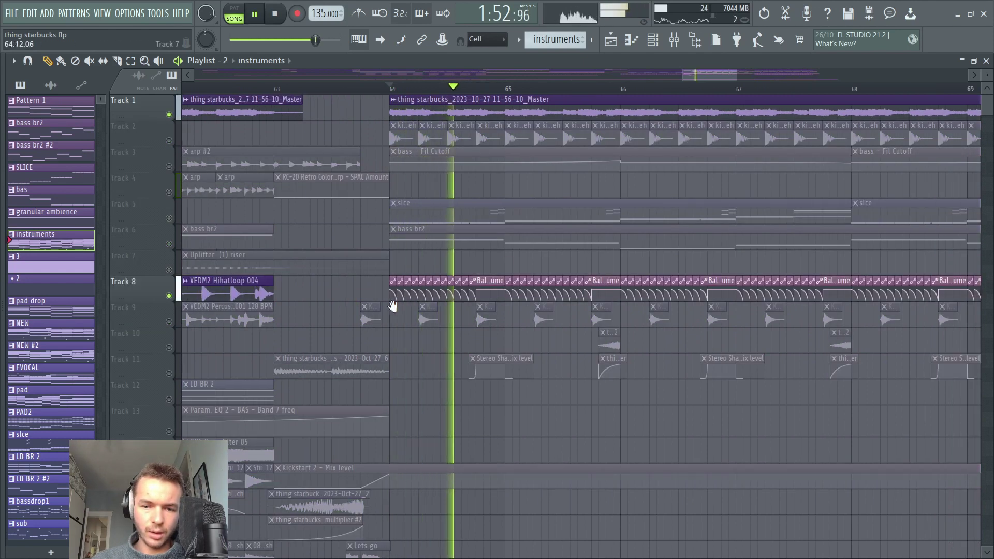
Step: Inspect the Fruity Balance plugin on the STUTTER mixer channel during playback, then return to the playlist and stop
key("F9")
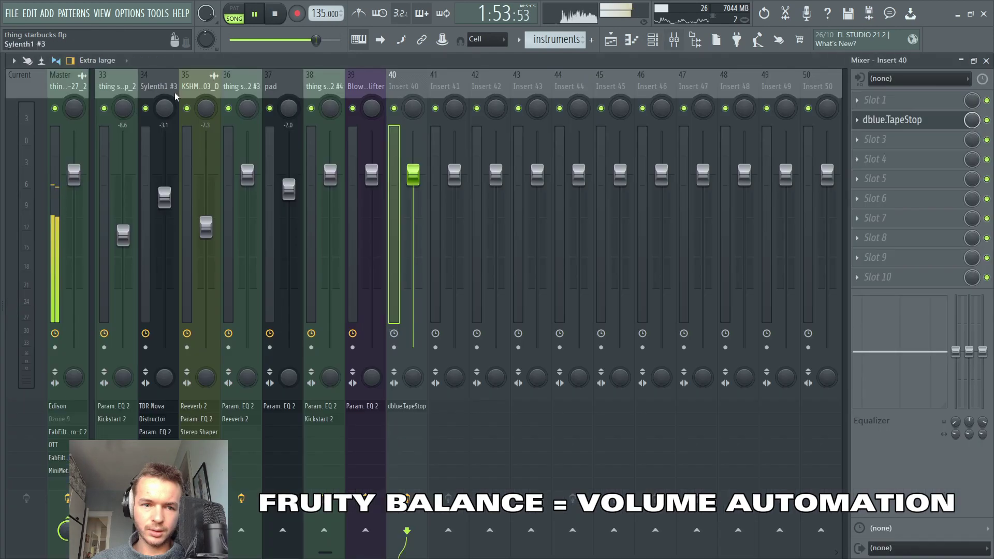
left_click_drag(124, 91, 242, 97)
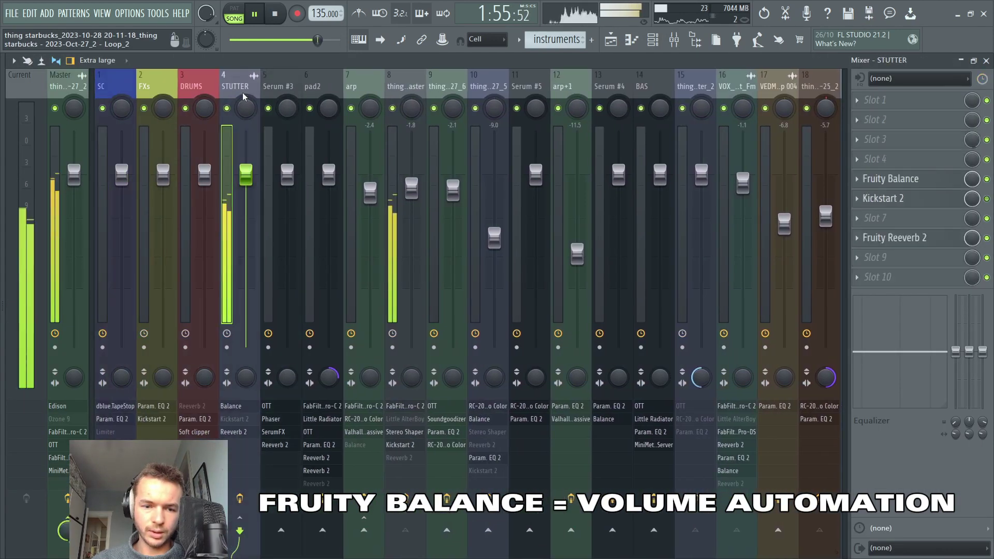
left_click(890, 179)
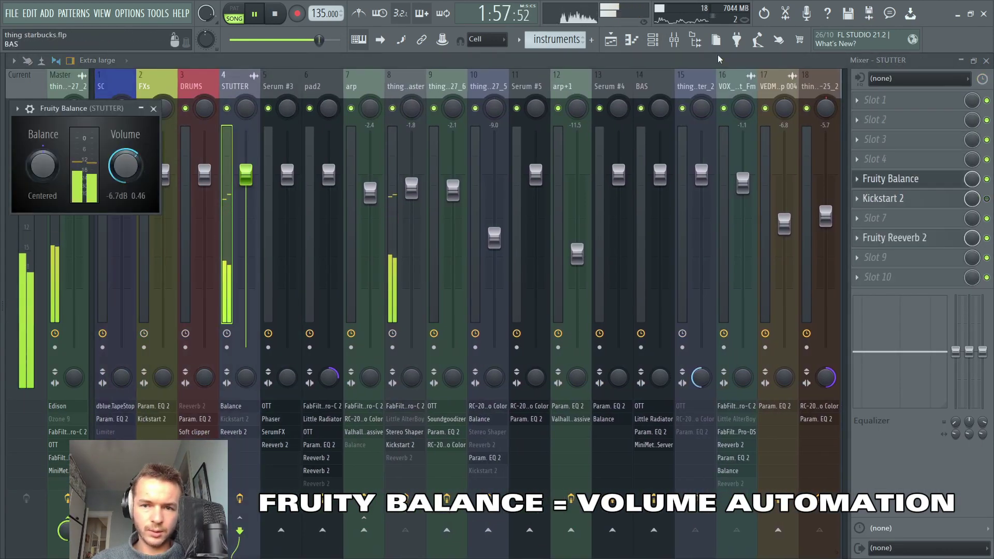
left_click(610, 42)
key("space")
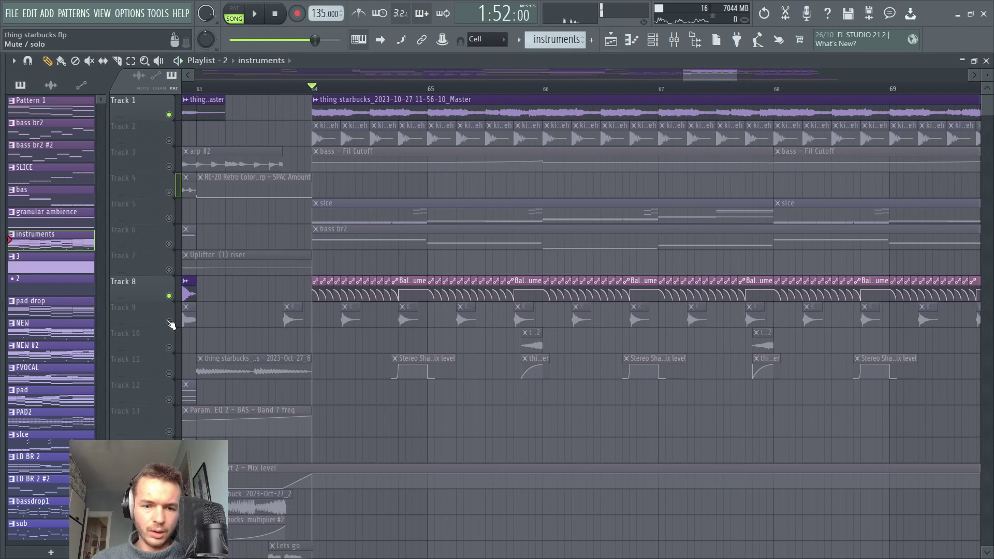
Step: Re-enable all tracks and play the second drop's break from just after bar 71
right_click(169, 321)
right_click(168, 322)
key("space")
scroll(408, 209, "right", 4)
left_click(482, 88)
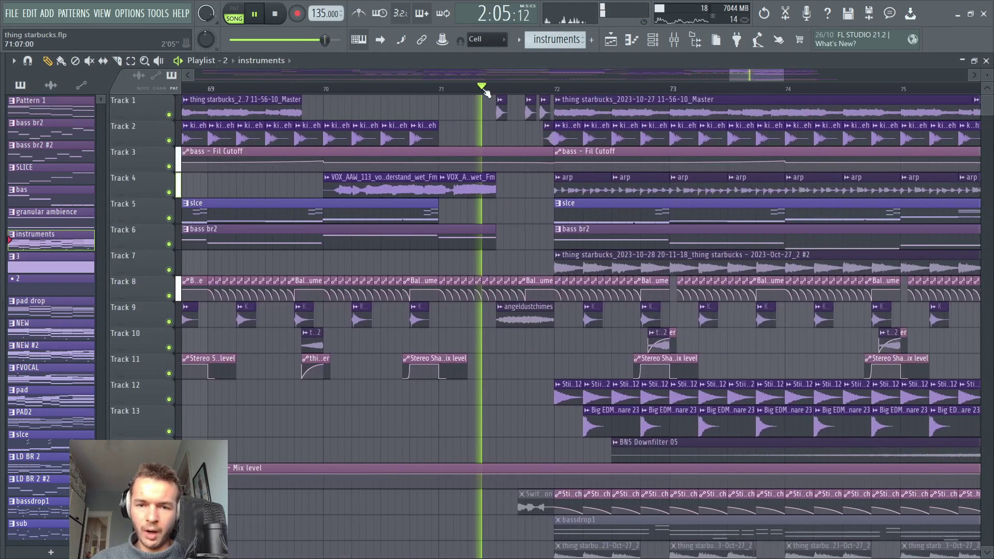
scroll(485, 91, "down", 4)
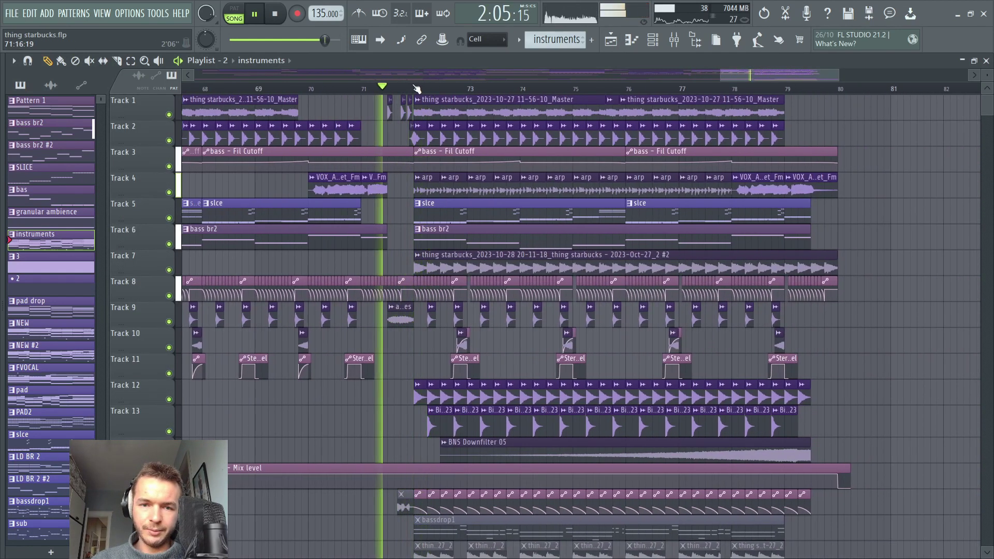
scroll(417, 89, "up", 4)
key("space")
Step: Solo track 4 around bar 72, then play only tracks 1 and 2 from the same spot
right_click(169, 193)
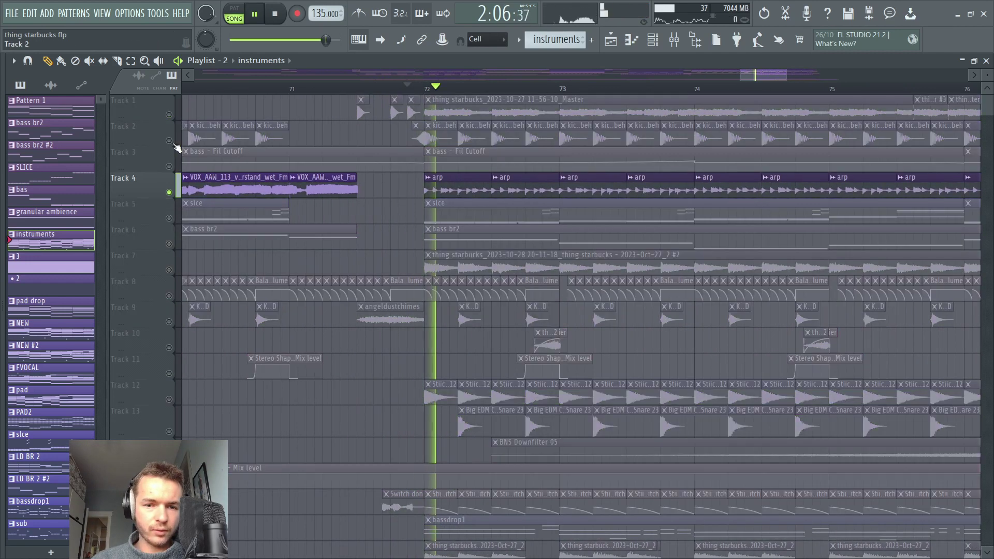
right_click(169, 141)
left_click(170, 114)
key("space")
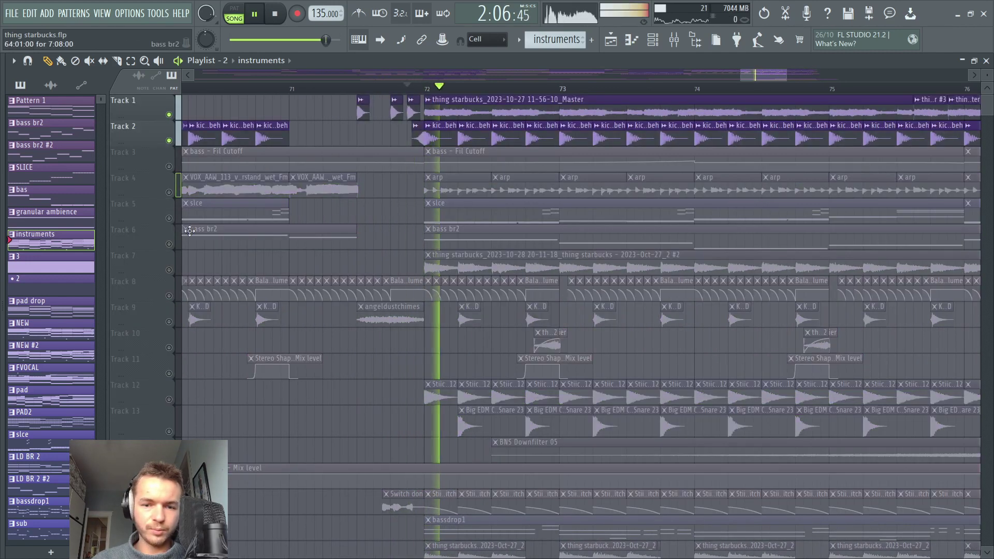
Step: Solo track 7 during playback around bar 72, then enable tracks 1 and 2 alongside it
right_click(170, 270)
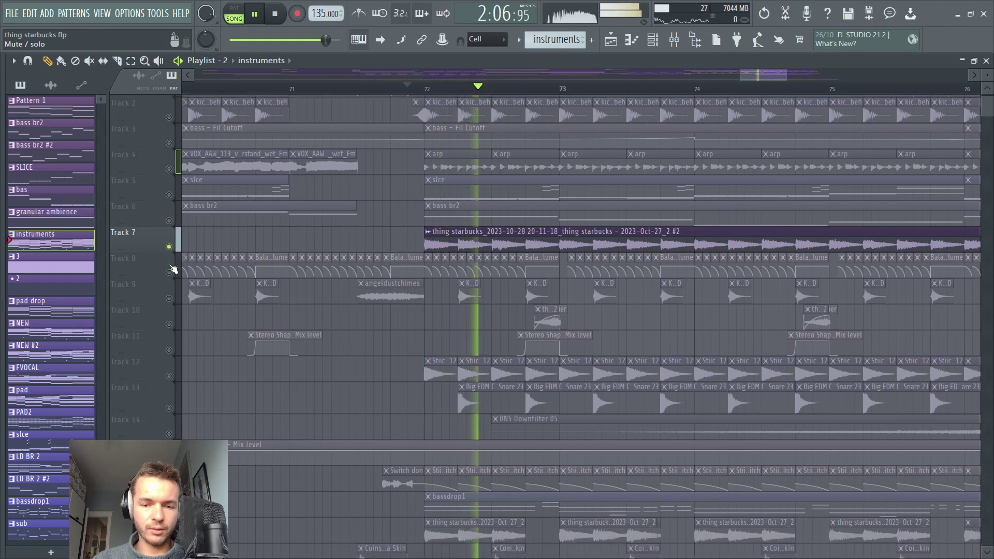
left_click(169, 115)
left_click(169, 140)
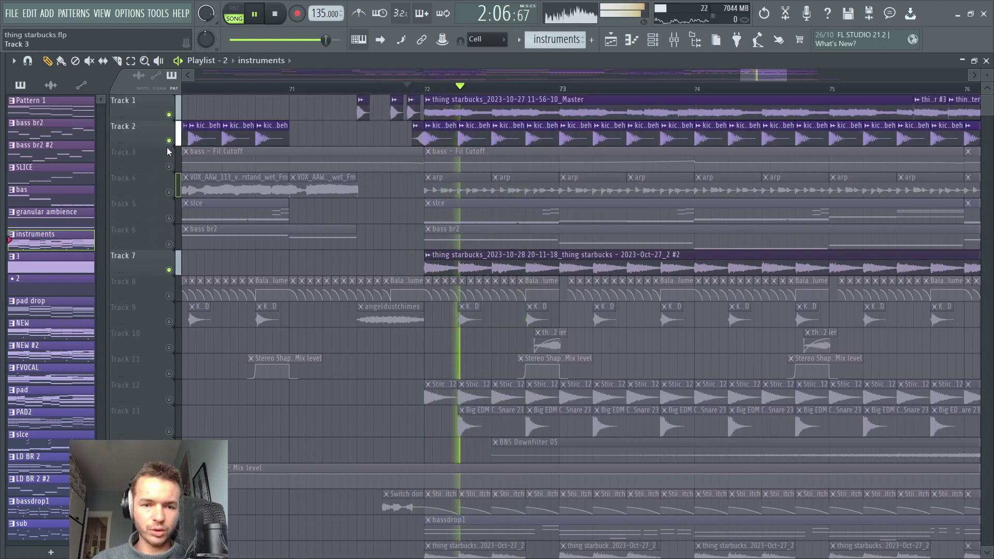
Step: Enable tracks 3 to 6 and track 8's volume automation, then play from just before bar 72
left_click(169, 166)
left_click(169, 192)
left_click(168, 218)
left_click(169, 244)
key("space")
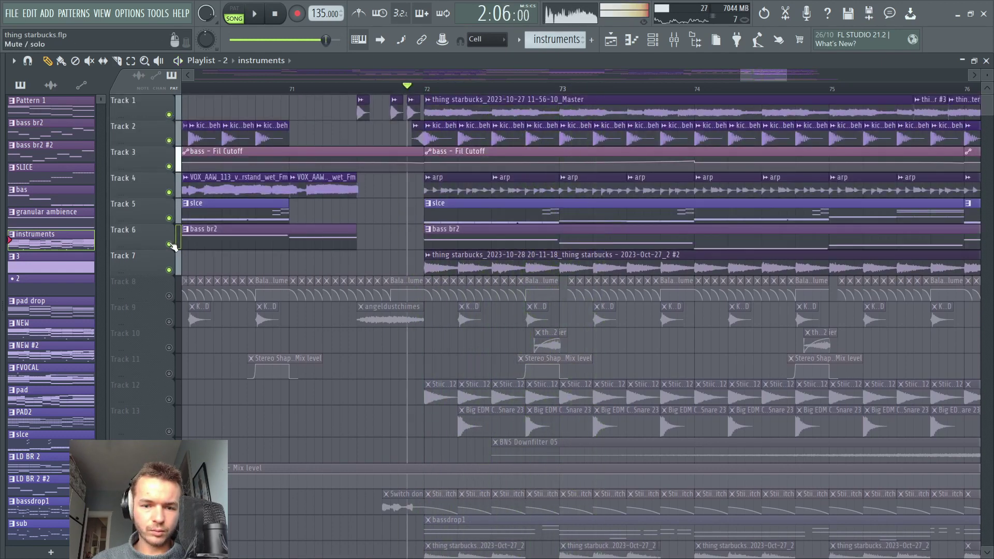
left_click(168, 296)
scroll(453, 127, "down", 3)
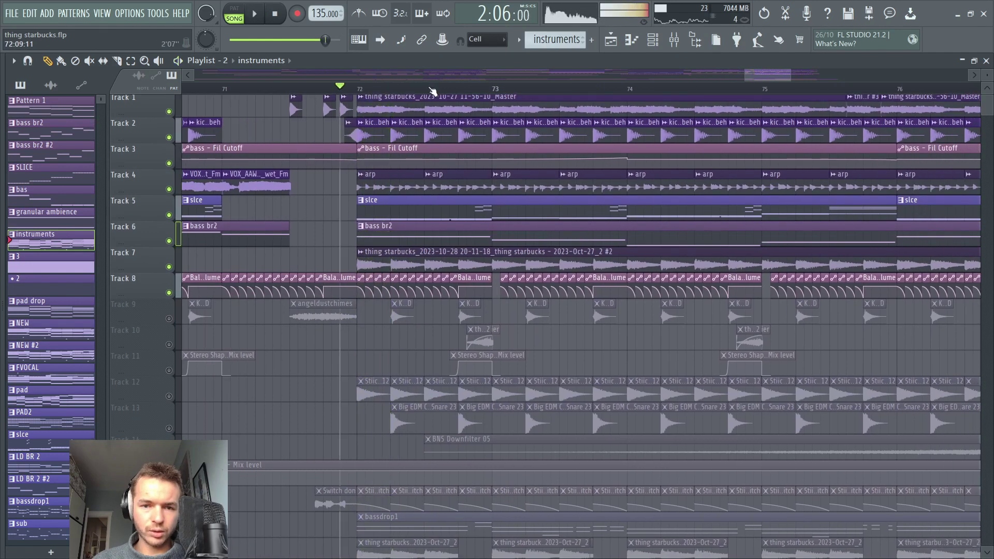
key("space")
scroll(454, 127, "down", 5)
scroll(535, 110, "up", 5)
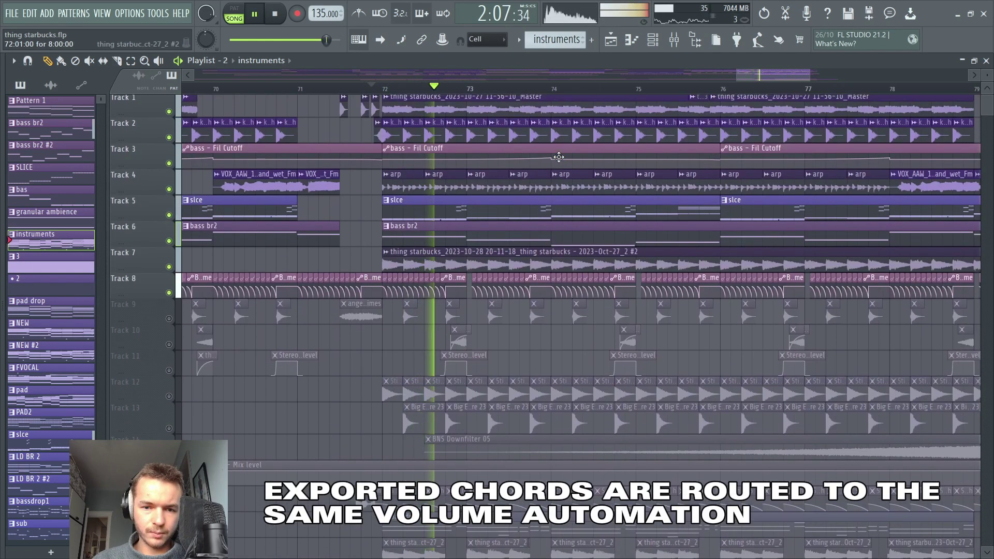
Step: Enable tracks 12, 13 and 14 while the second half of the second drop plays
scroll(500, 91, "down", 3)
scroll(594, 211, "down", 4)
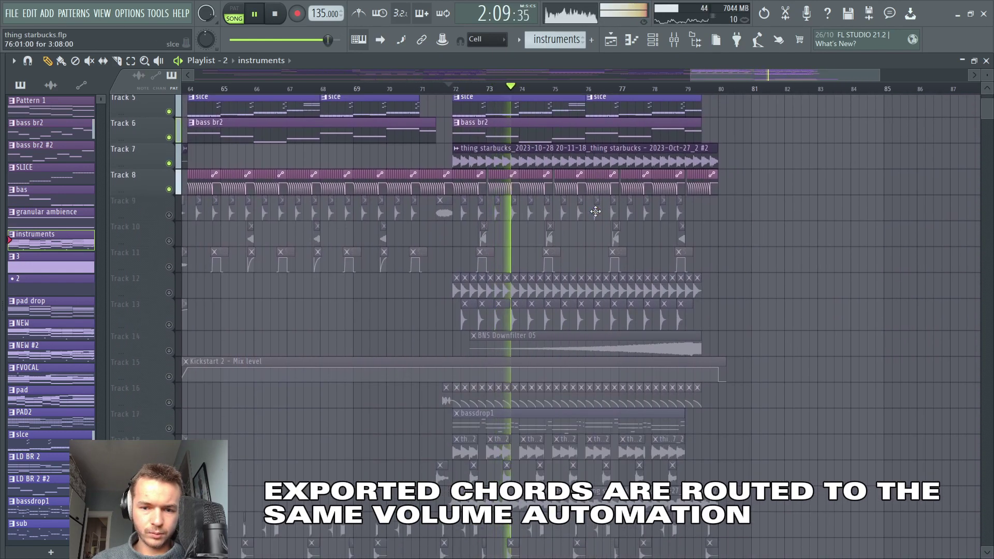
left_click(169, 293)
left_click(169, 325)
scroll(169, 324, "down", 1)
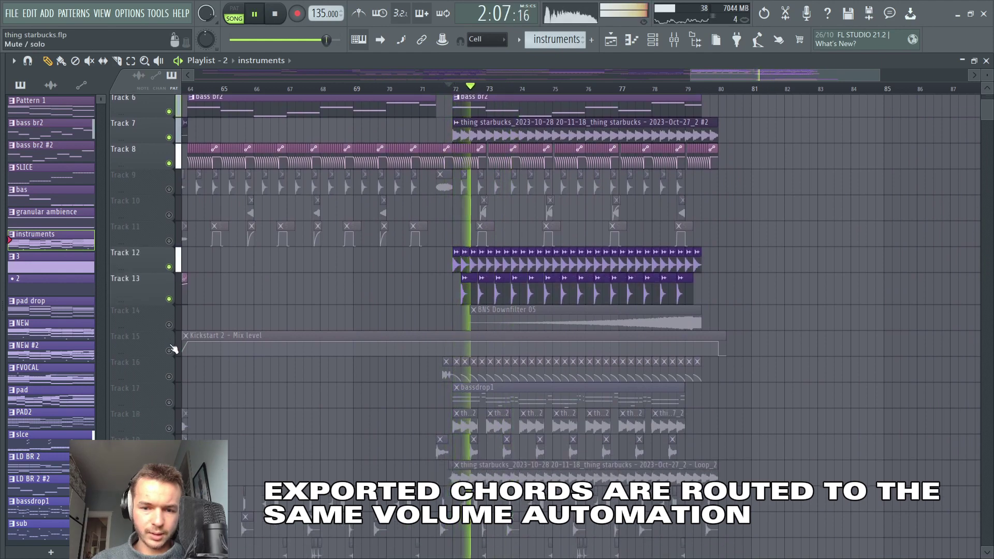
left_click(168, 324)
Step: Enable tracks 17 to 20 and replay the section from just before bar 72
scroll(175, 332, "down", 1)
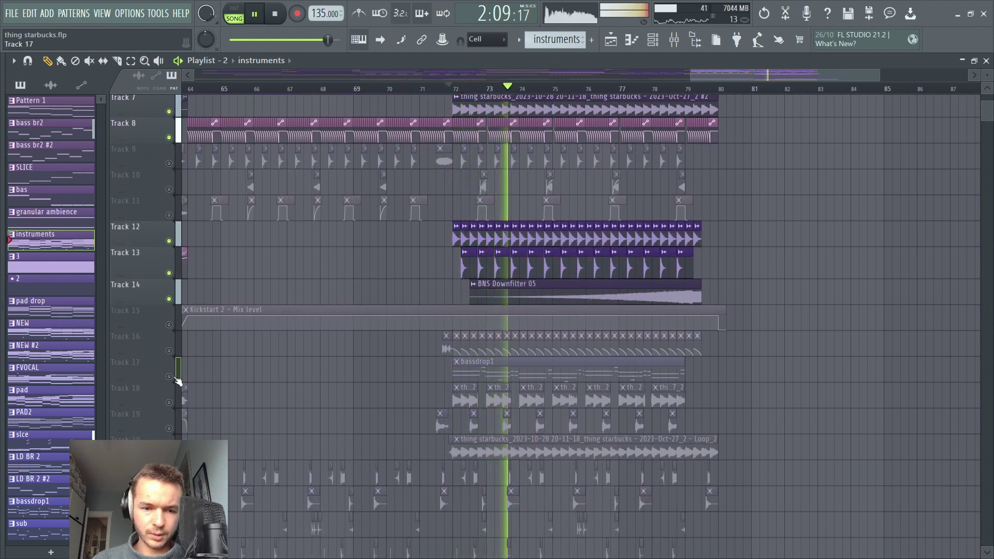
left_click(169, 376)
scroll(176, 363, "down", 2)
left_click(170, 351)
key("space")
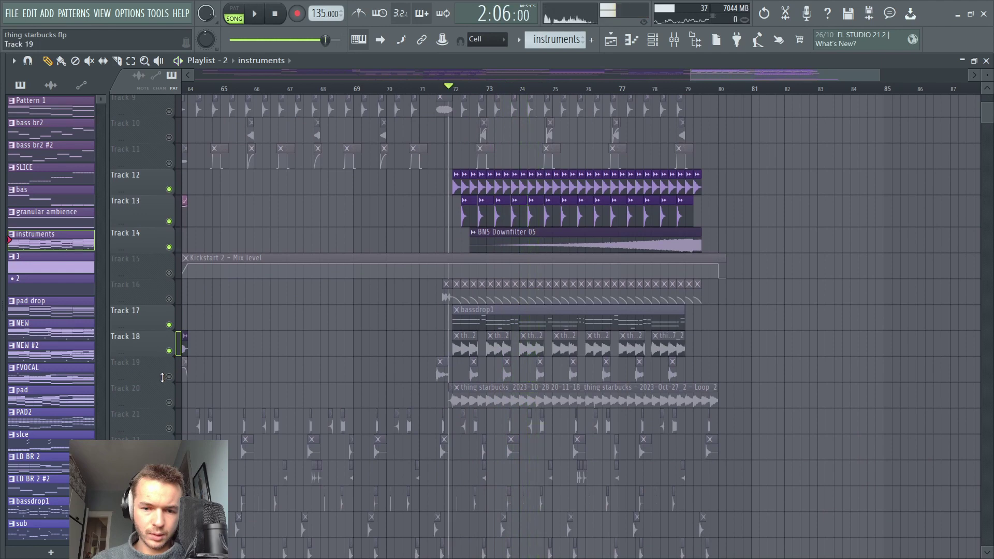
scroll(164, 402, "down", 2)
key("space")
left_click(169, 351)
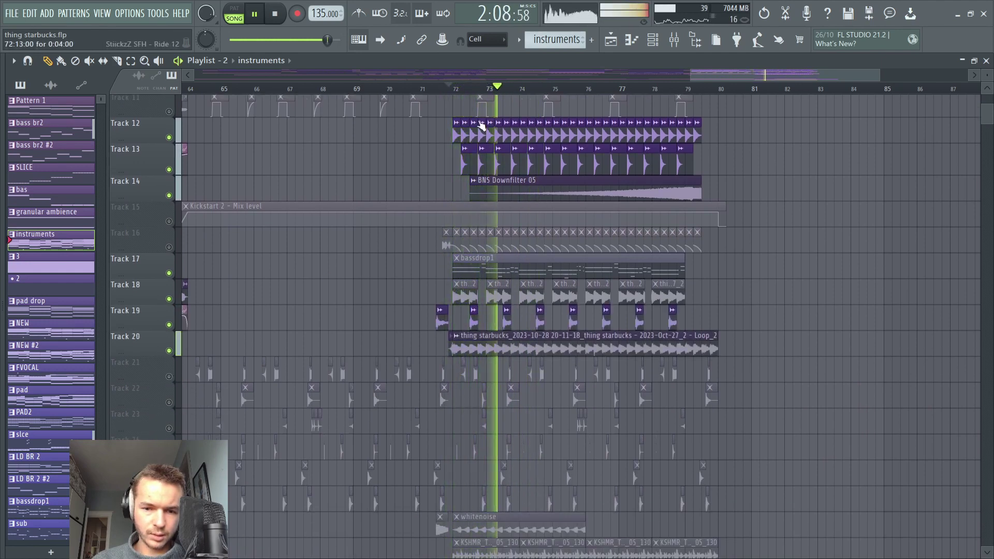
Step: Stop playback and inspect the sample settings of a Coins on a Skin clip on track 19
key("space")
key("space")
scroll(476, 92, "up", 6)
key("space")
double_click(488, 316)
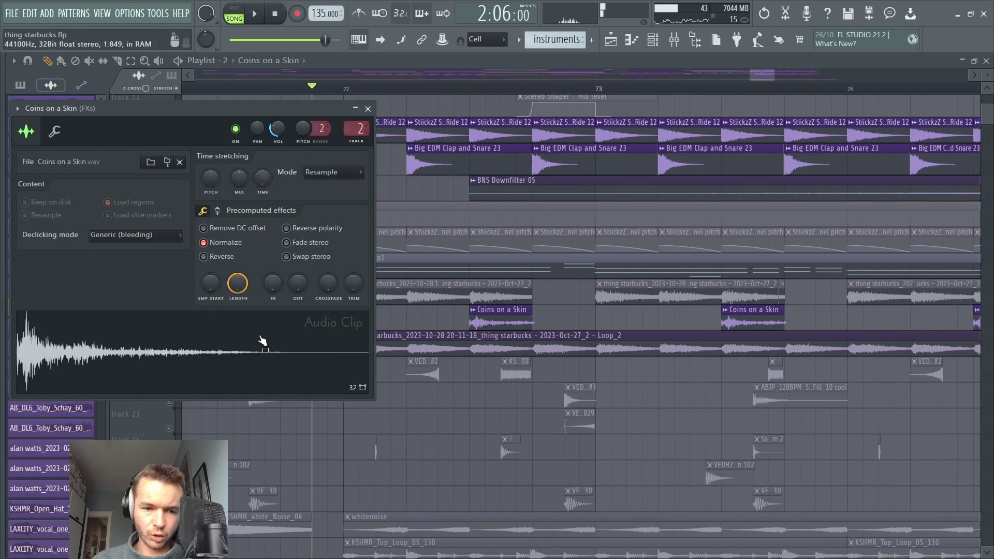
left_click(369, 110)
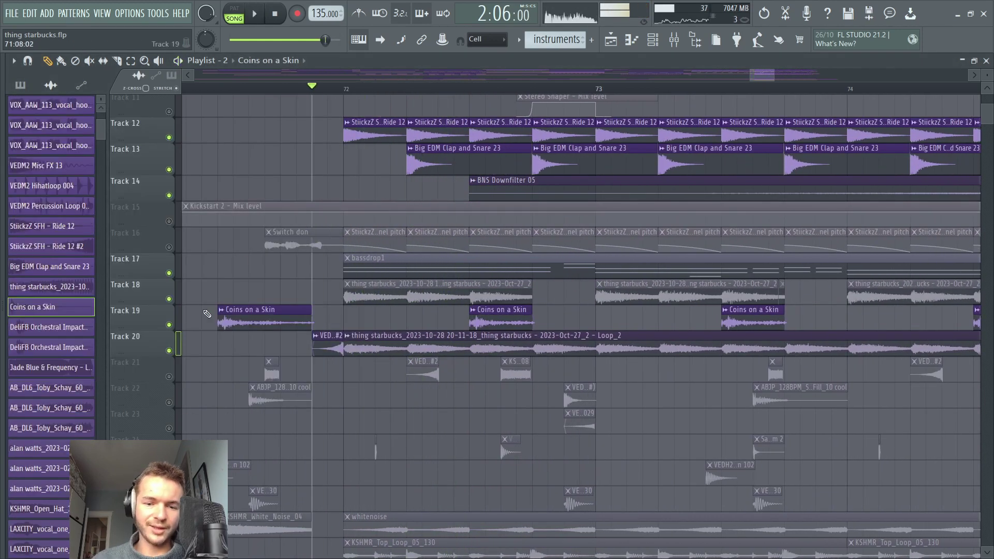
Step: Re-enable all tracks and play from just before bar 72 while surveying the percussion, loop and effect tracks from track 20 down
scroll(159, 286, "down", 2)
right_click(169, 325)
right_click(168, 325)
key("space")
scroll(370, 244, "down", 7)
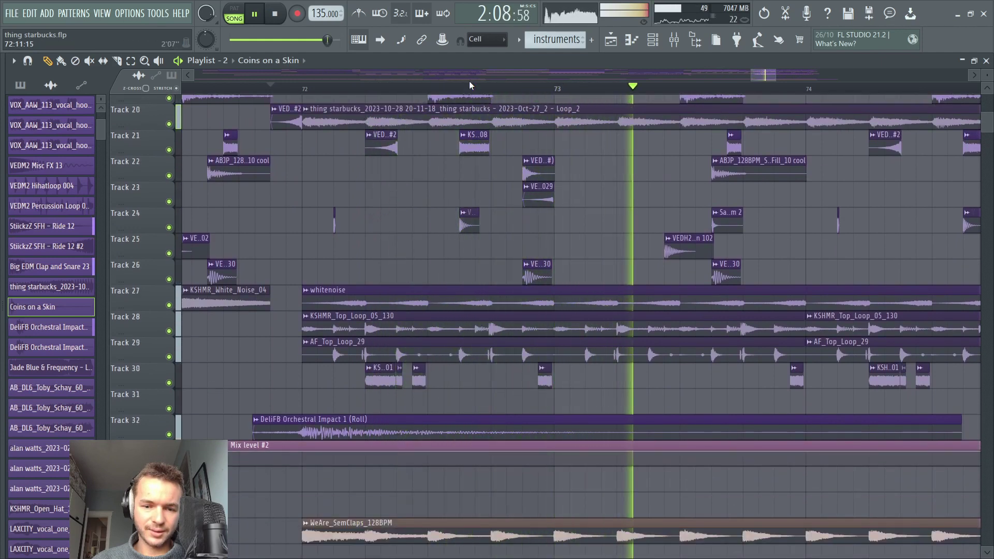
scroll(468, 90, "down", 4)
scroll(467, 91, "down", 2)
left_click_drag(417, 279, 417, 252)
scroll(418, 251, "down", 1)
scroll(486, 129, "up", 6)
key("space")
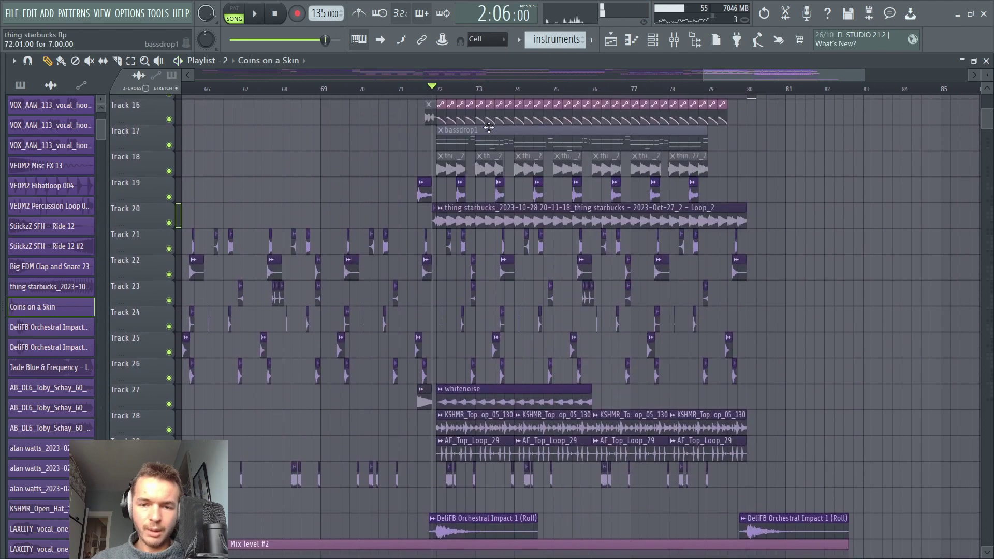
Step: Examine the whole arrangement's clips from the intro to the end of the second drop, with a brief look at the mixer
scroll(525, 91, "down", 3)
scroll(528, 94, "down", 4)
scroll(594, 167, "up", 6)
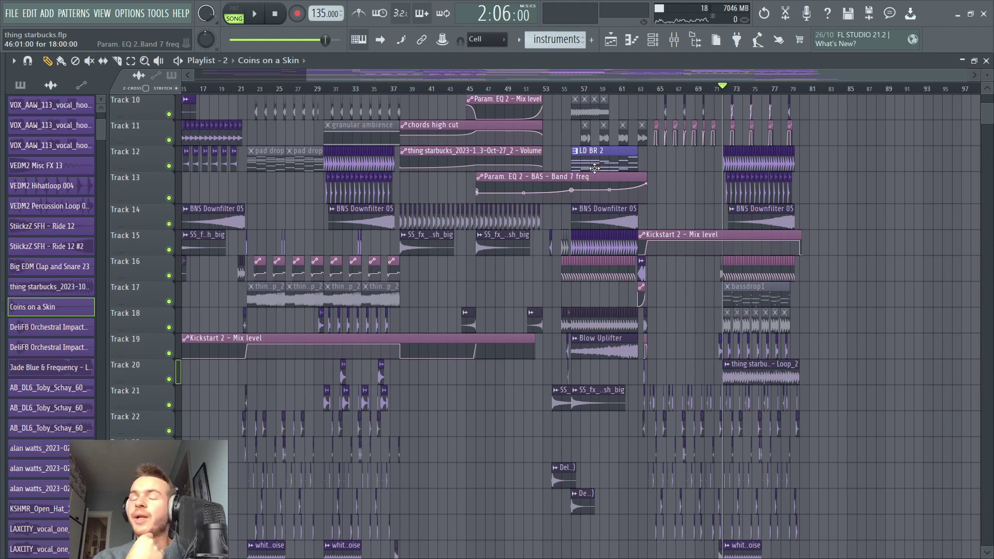
scroll(594, 168, "up", 6)
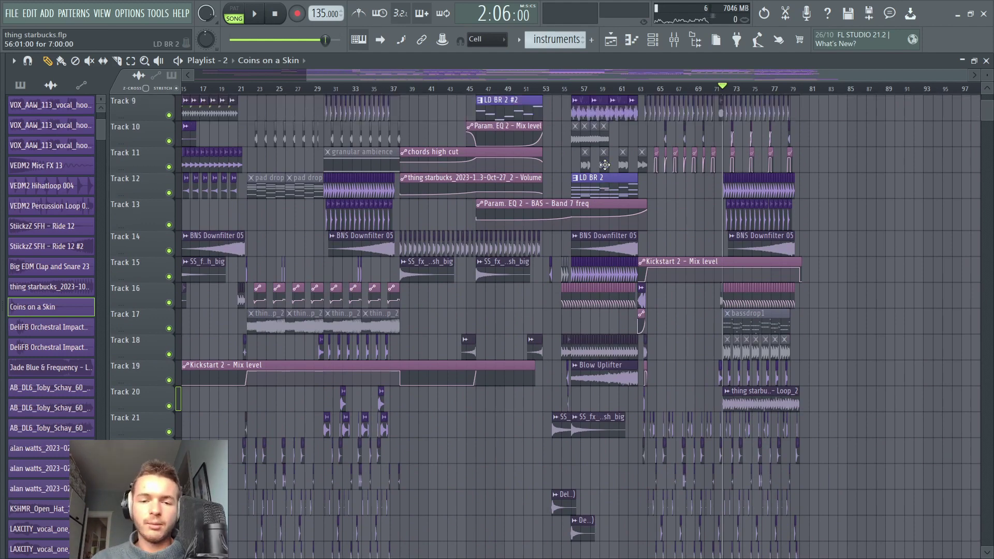
scroll(561, 94, "down", 3)
left_click(692, 43)
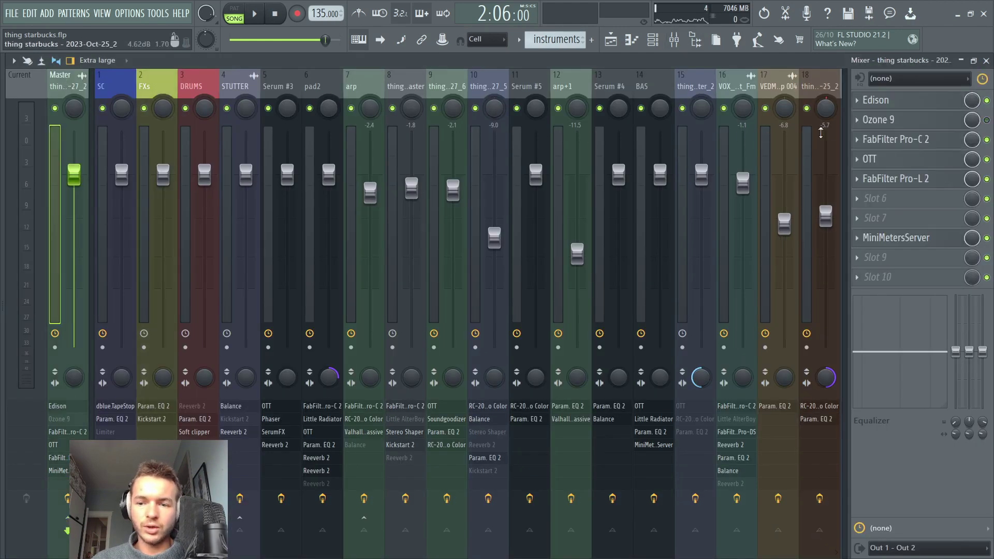
left_click(610, 42)
scroll(514, 117, "up", 5)
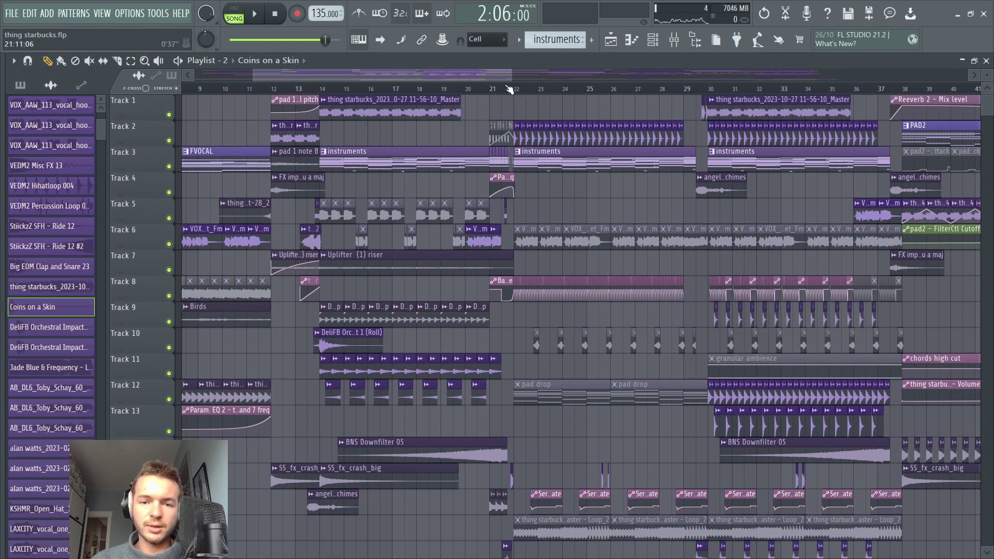
scroll(509, 90, "down", 4)
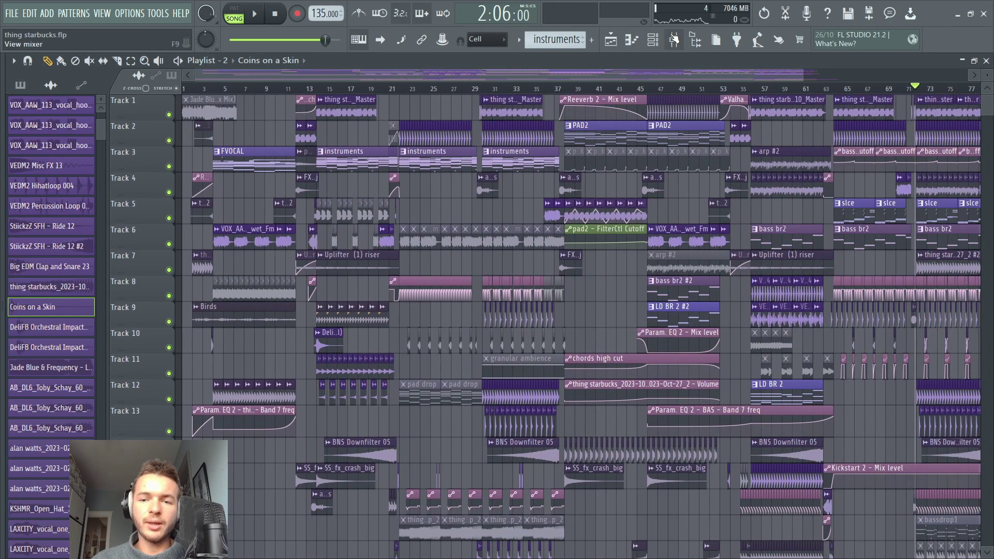
Step: Look over the mixer channels up to Serum #5 and select the Master channel
left_click(672, 39)
left_click_drag(199, 81, 519, 81)
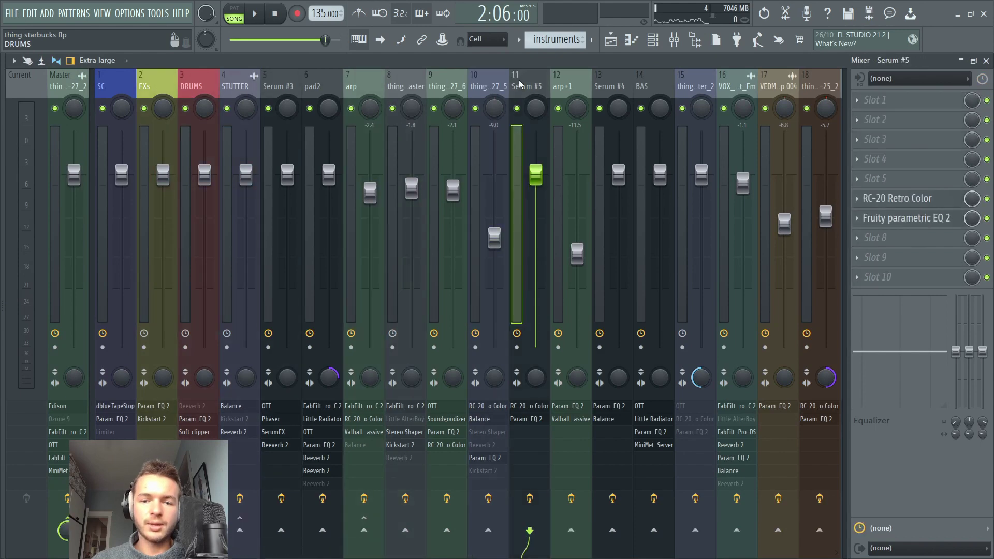
left_click(311, 91)
left_click(258, 97)
left_click(75, 84)
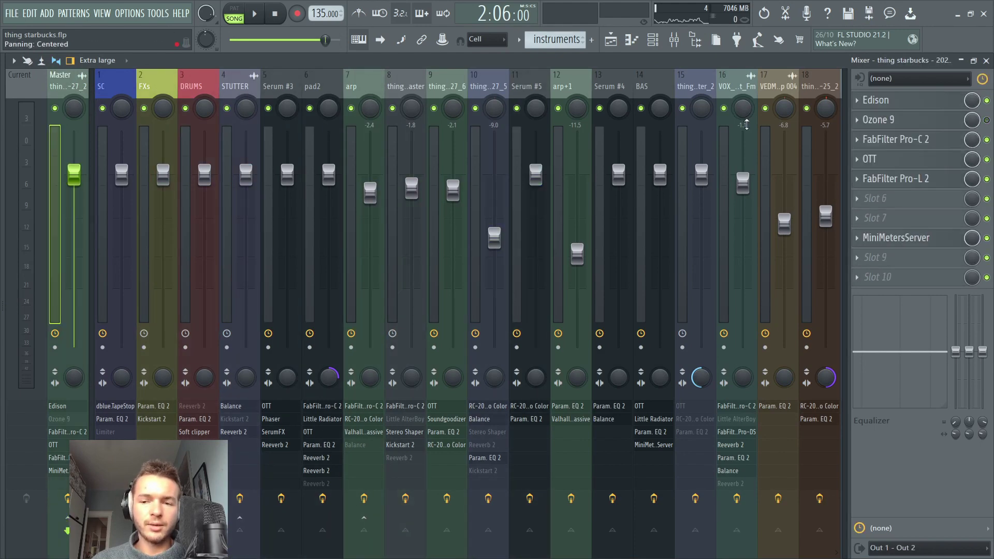
Step: Inspect the FabFilter Pro-C 2 compressor on the Master channel and close it
left_click(910, 145)
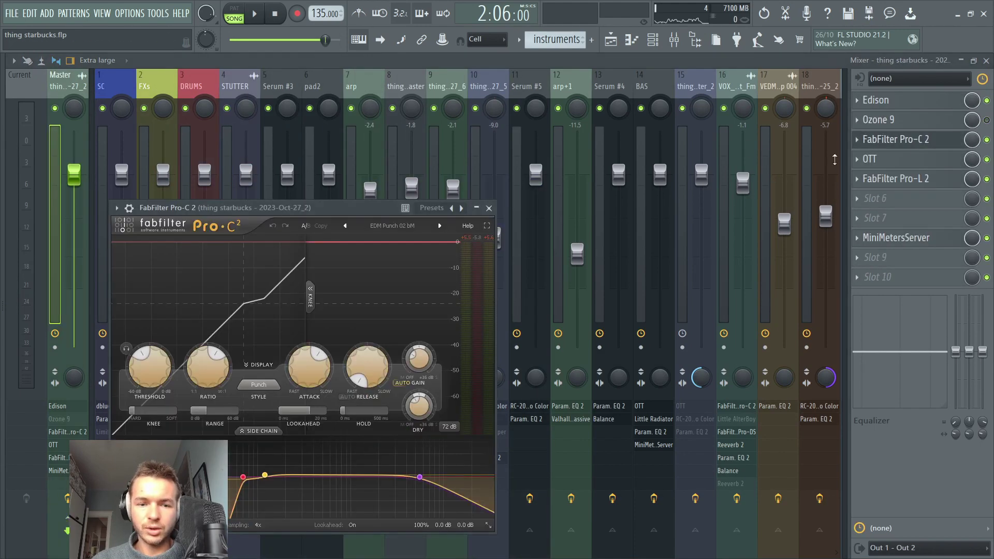
left_click_drag(351, 208, 440, 134)
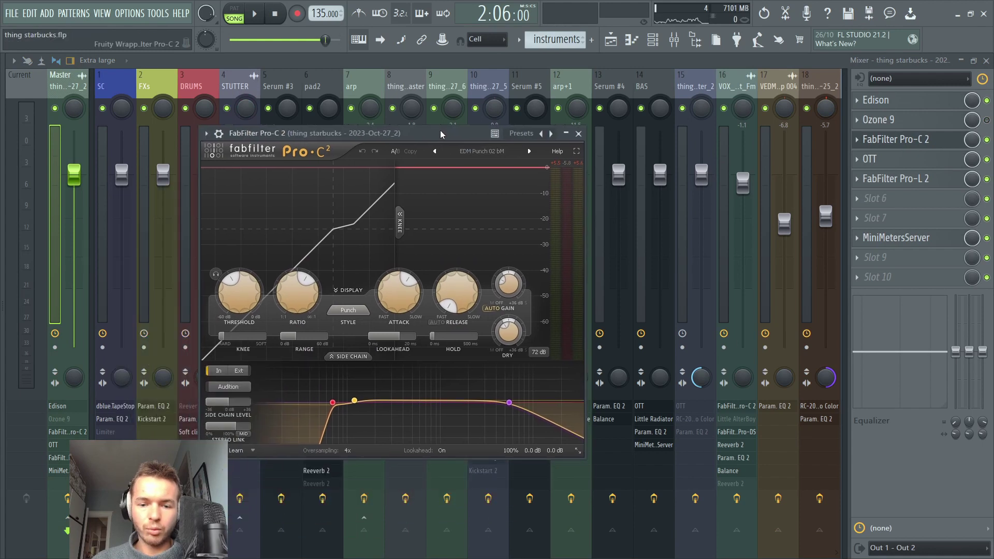
left_click(566, 133)
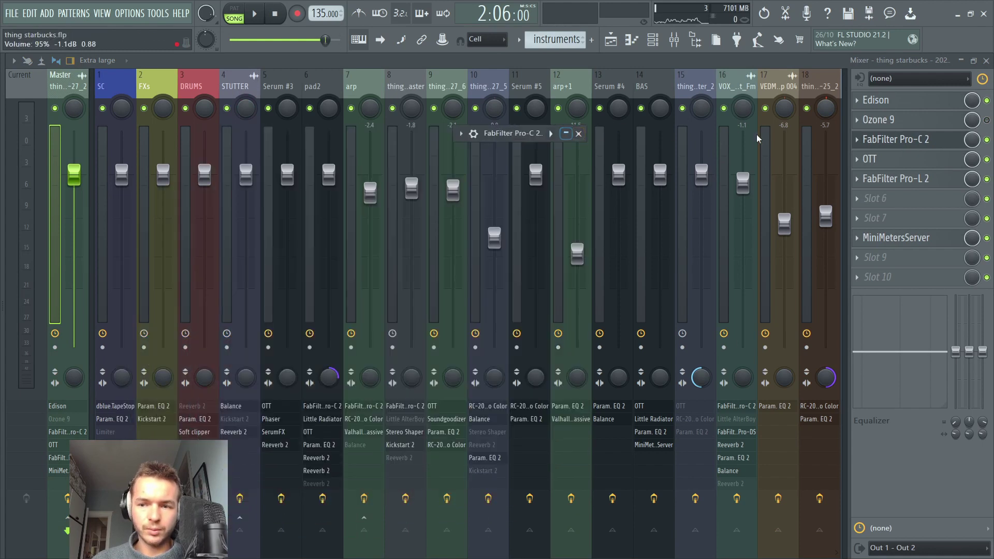
left_click(566, 133)
left_click(578, 133)
Step: Inspect the OTT and FabFilter Pro-L 2 plugins on the Master channel, closing each one
left_click(870, 159)
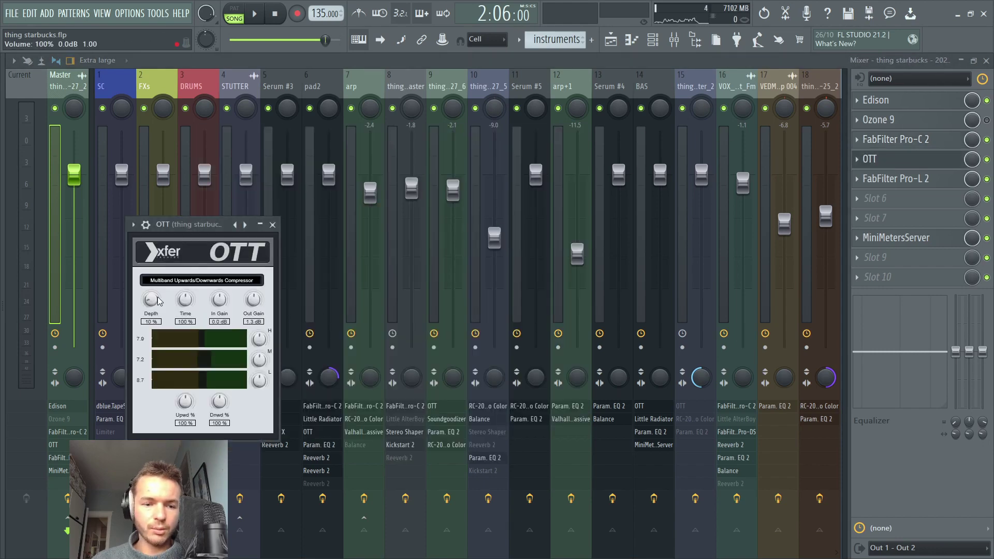
left_click(273, 224)
left_click(888, 180)
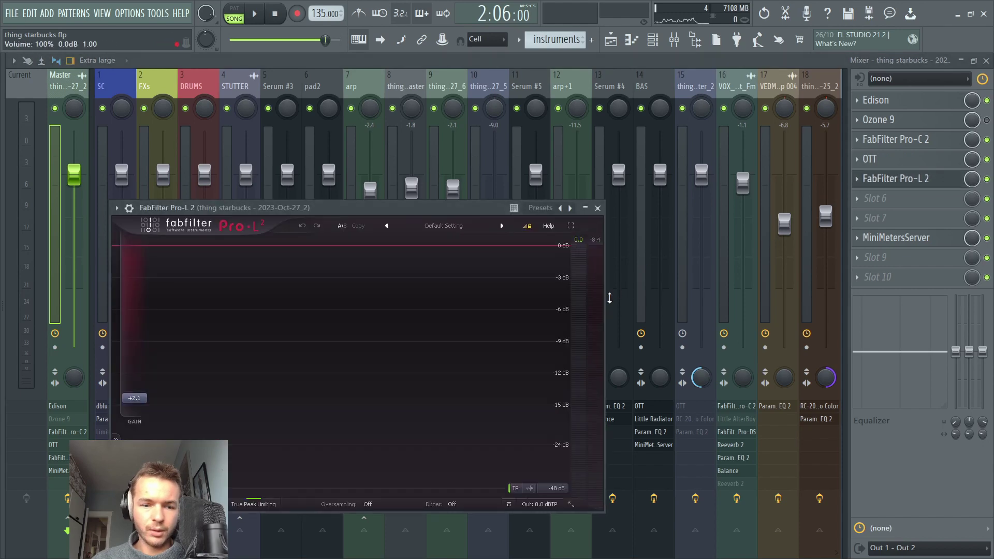
left_click(588, 210)
left_click(598, 208)
Step: Return to the playlist and play the full mix from just before bar 72
left_click(610, 39)
key("space")
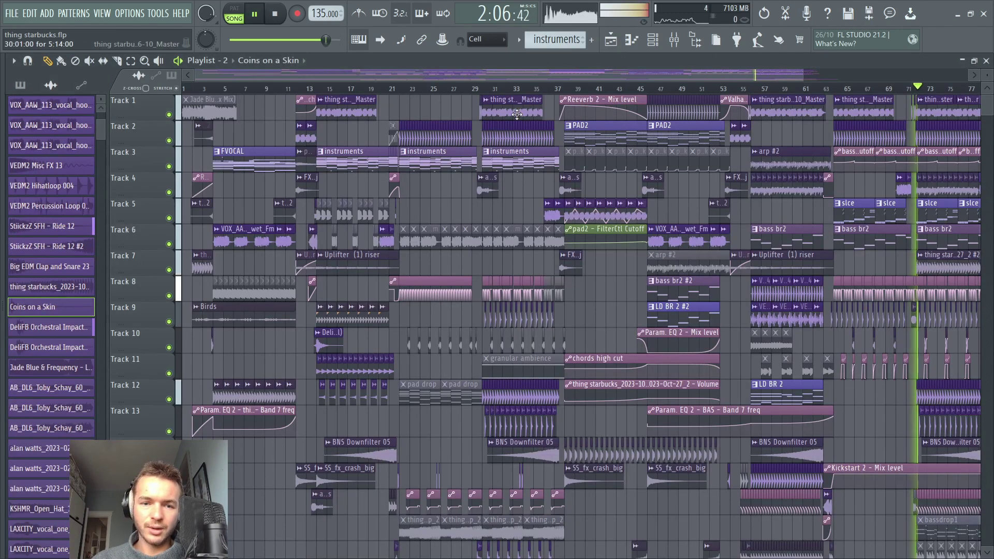
Step: Check the mixer's channel levels while the second drop plays from bar 72 and return to the playlist
scroll(534, 174, "right", 3)
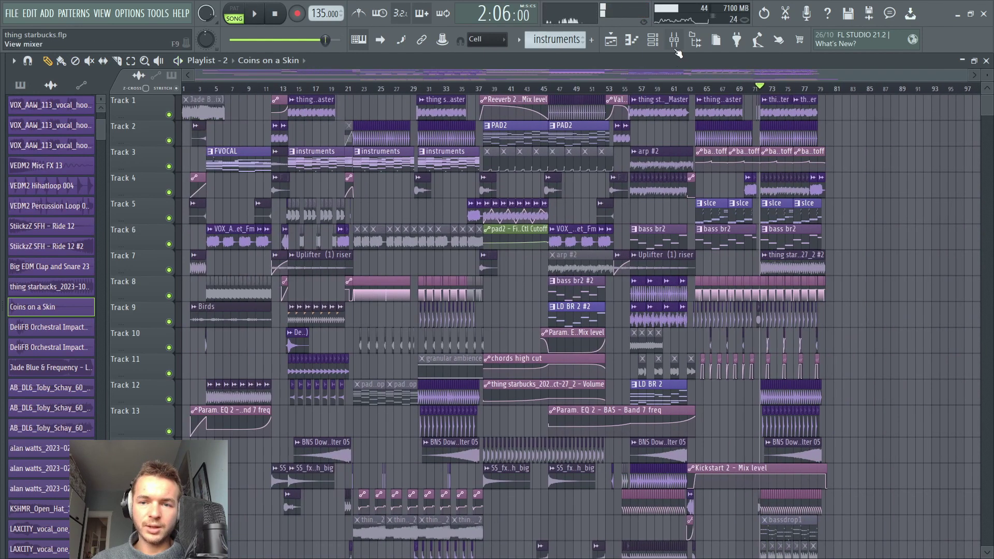
key("F9")
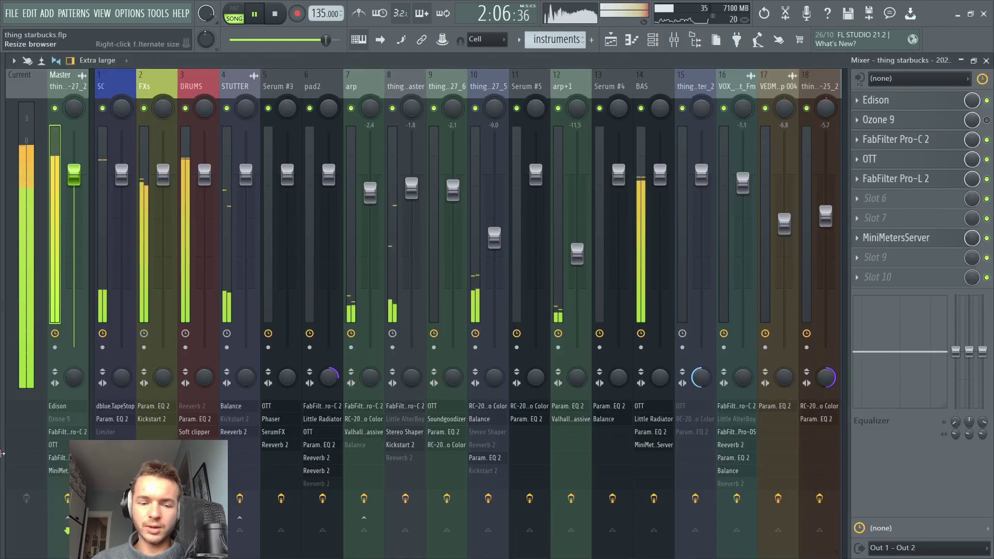
key("F9")
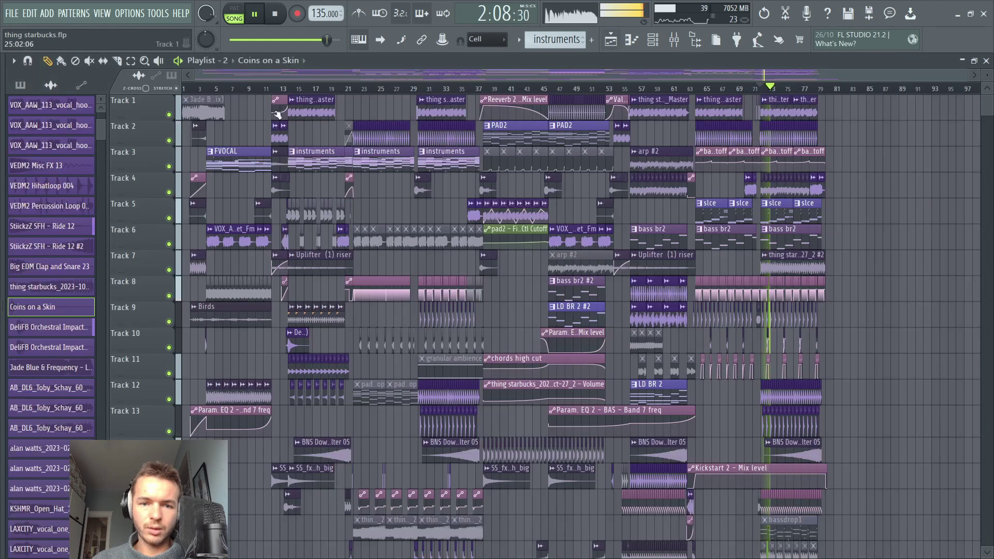
Step: Play the first drop from bar 22 and watch the channel levels in the mixer
key("space")
left_click(361, 89)
key("space")
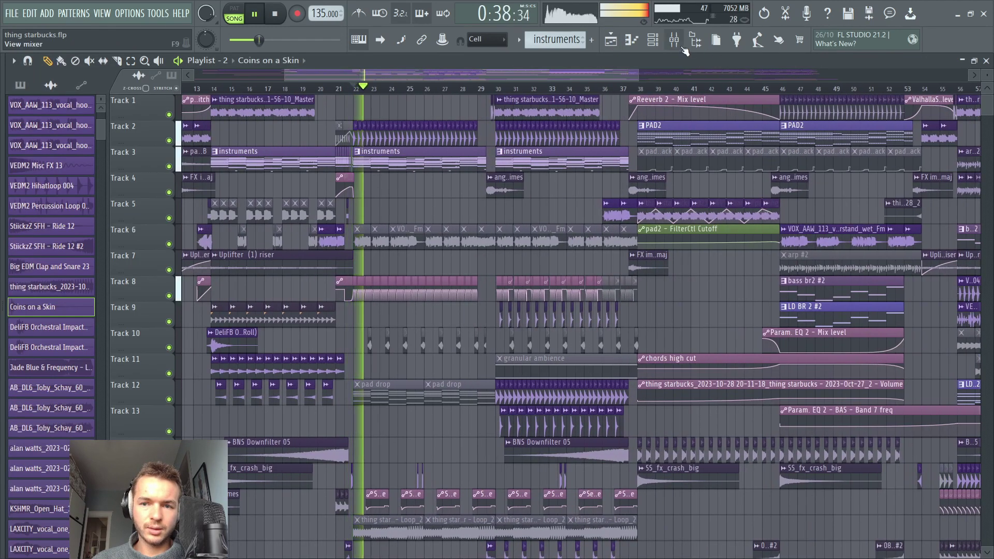
left_click(674, 40)
key("space")
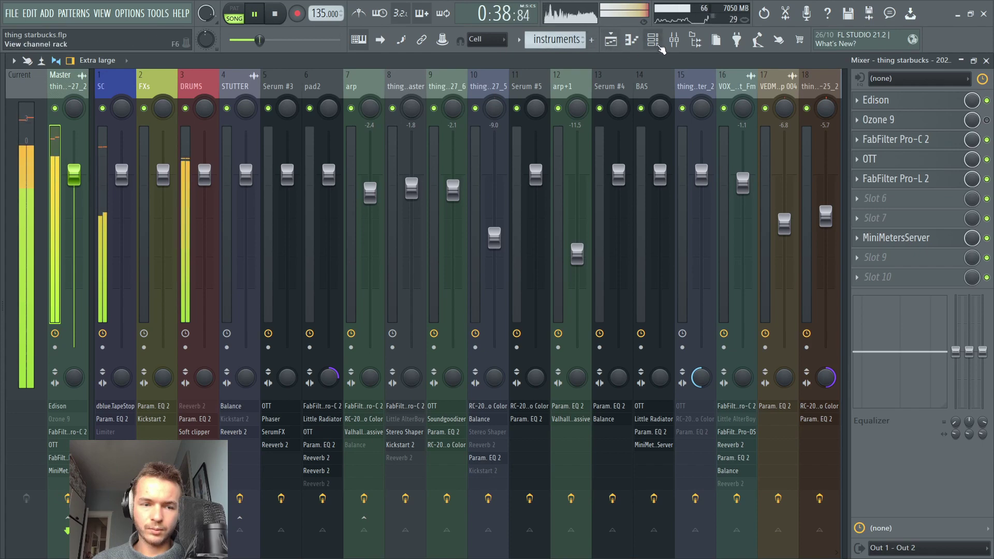
Step: Return to the playlist with playback stopped and switch to OBS
key("space")
left_click(611, 41)
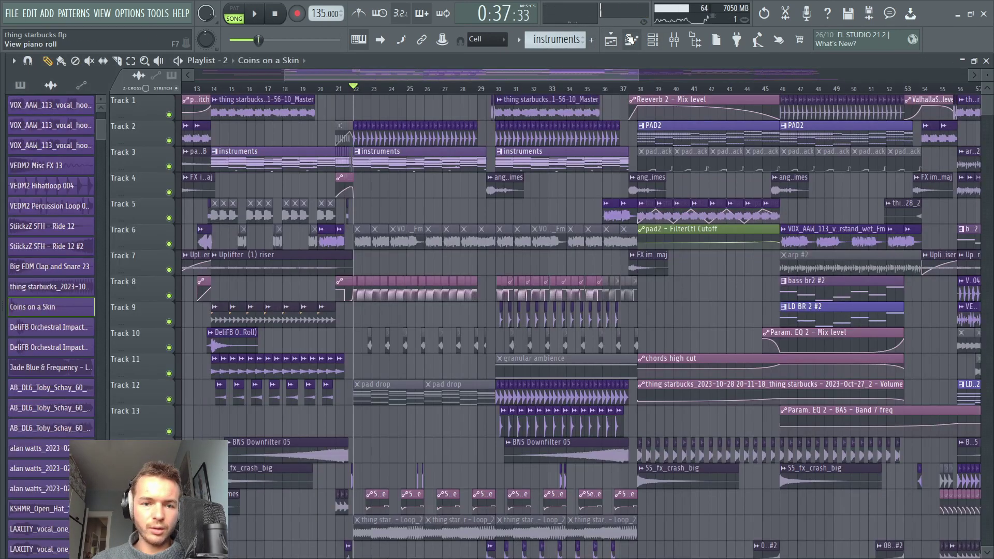
key("alt+Tab")
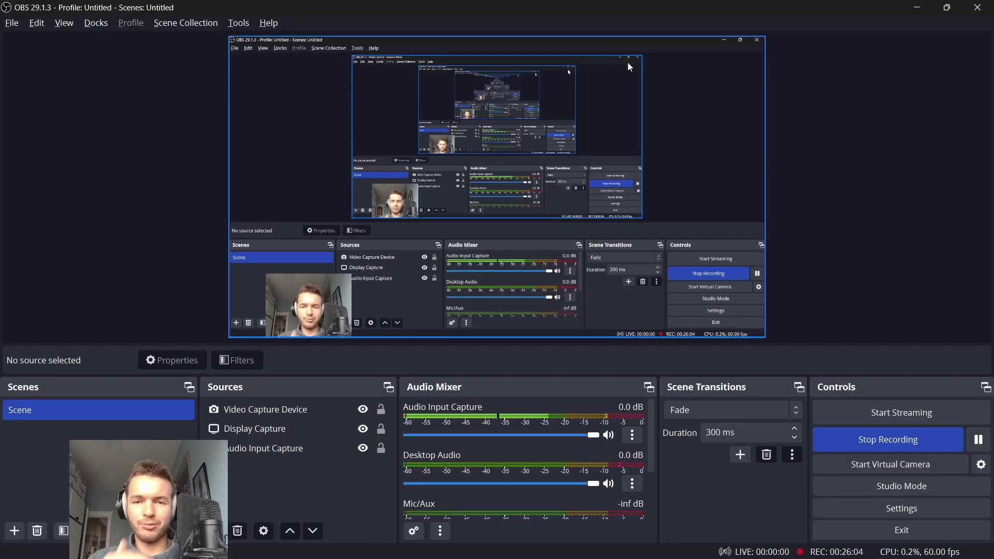